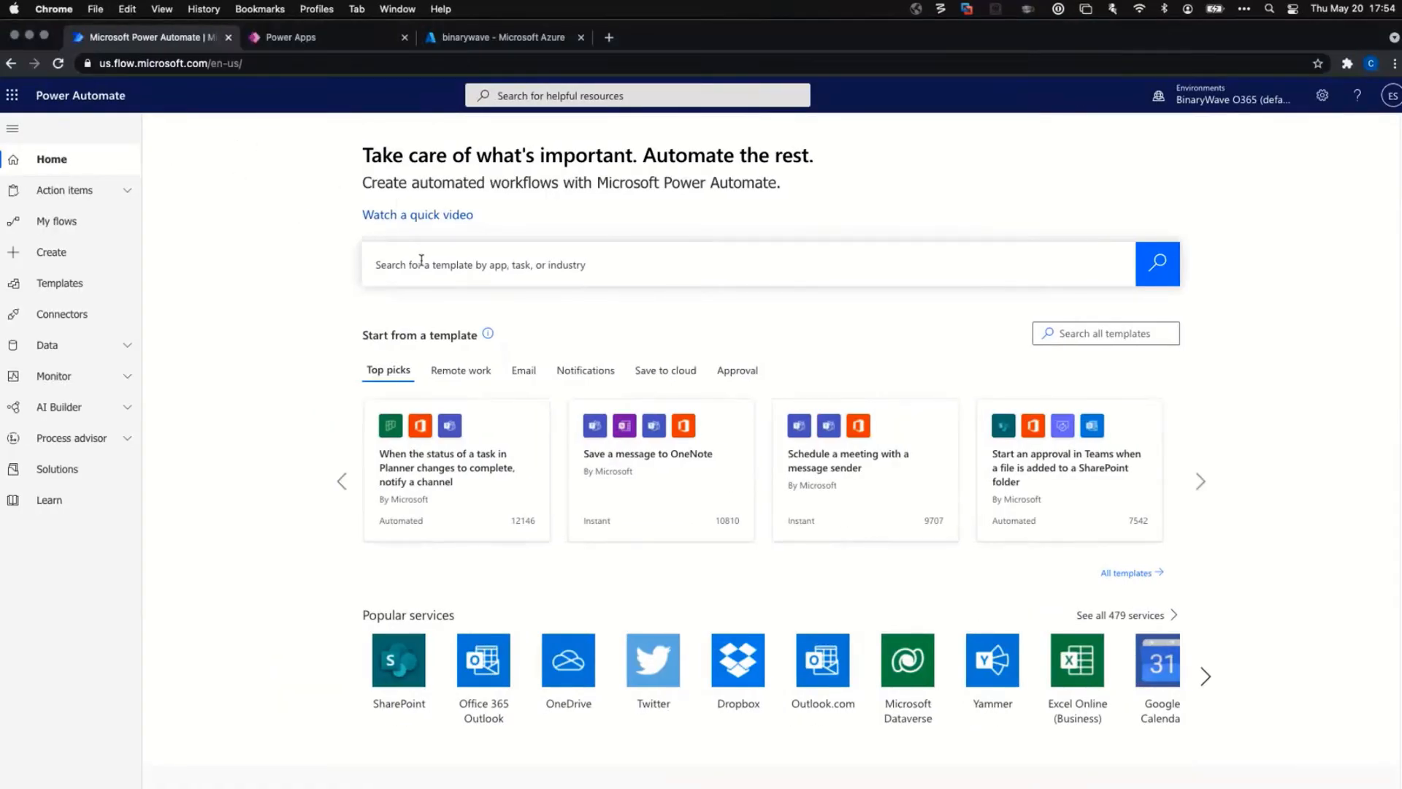
Open the Custom connectors page from the Data section of the left navigation.
left_click(126, 348)
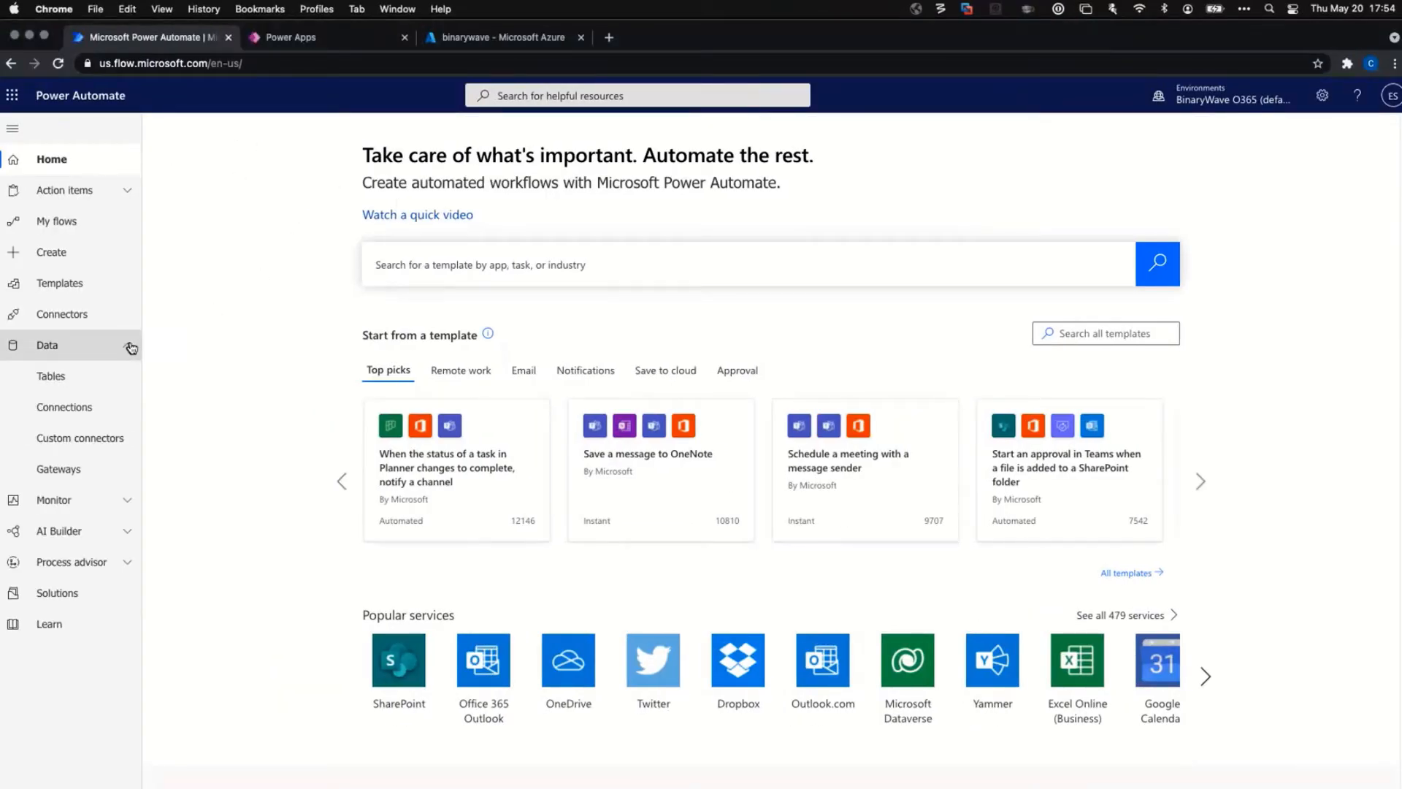
left_click(113, 438)
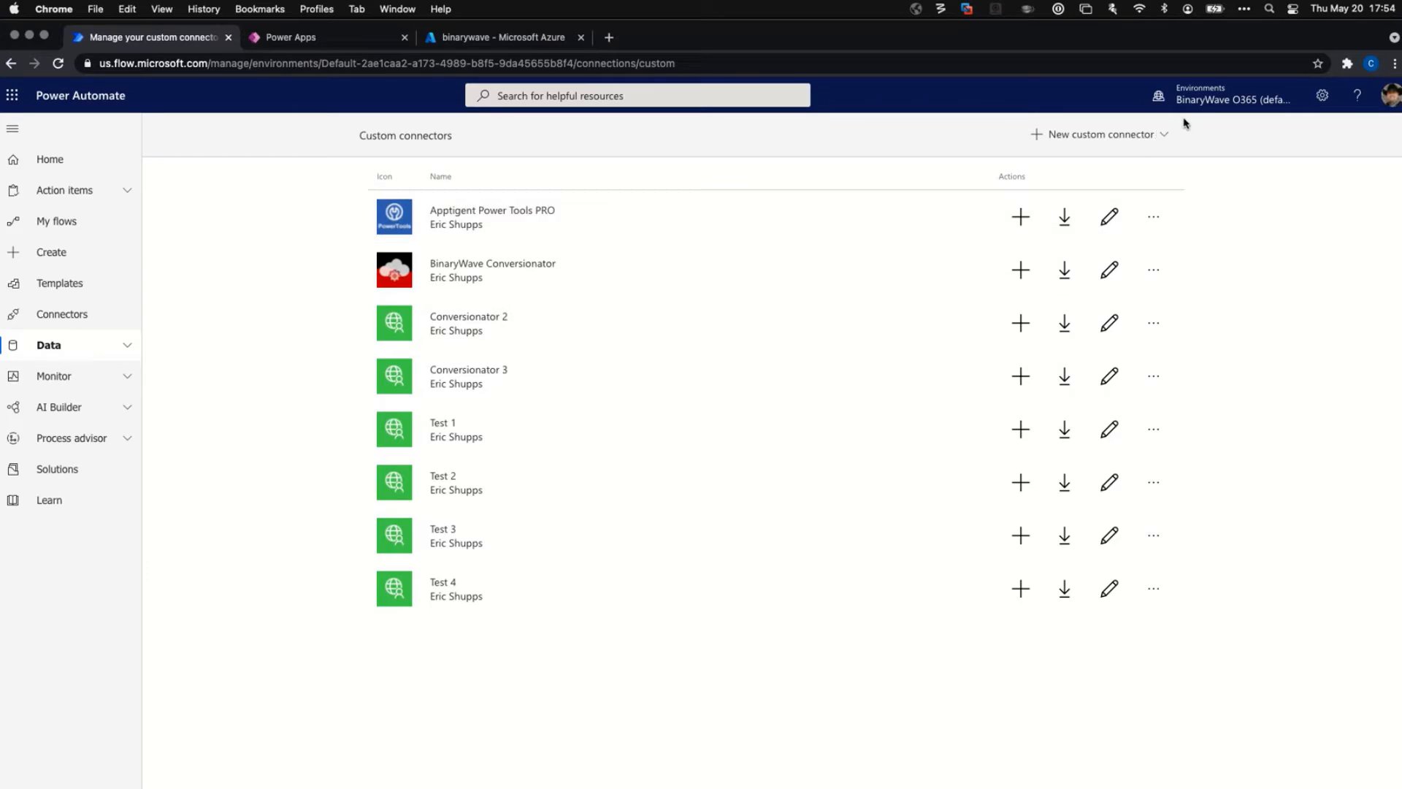
Show the New custom connector options and choose Create from blank.
left_click(1155, 135)
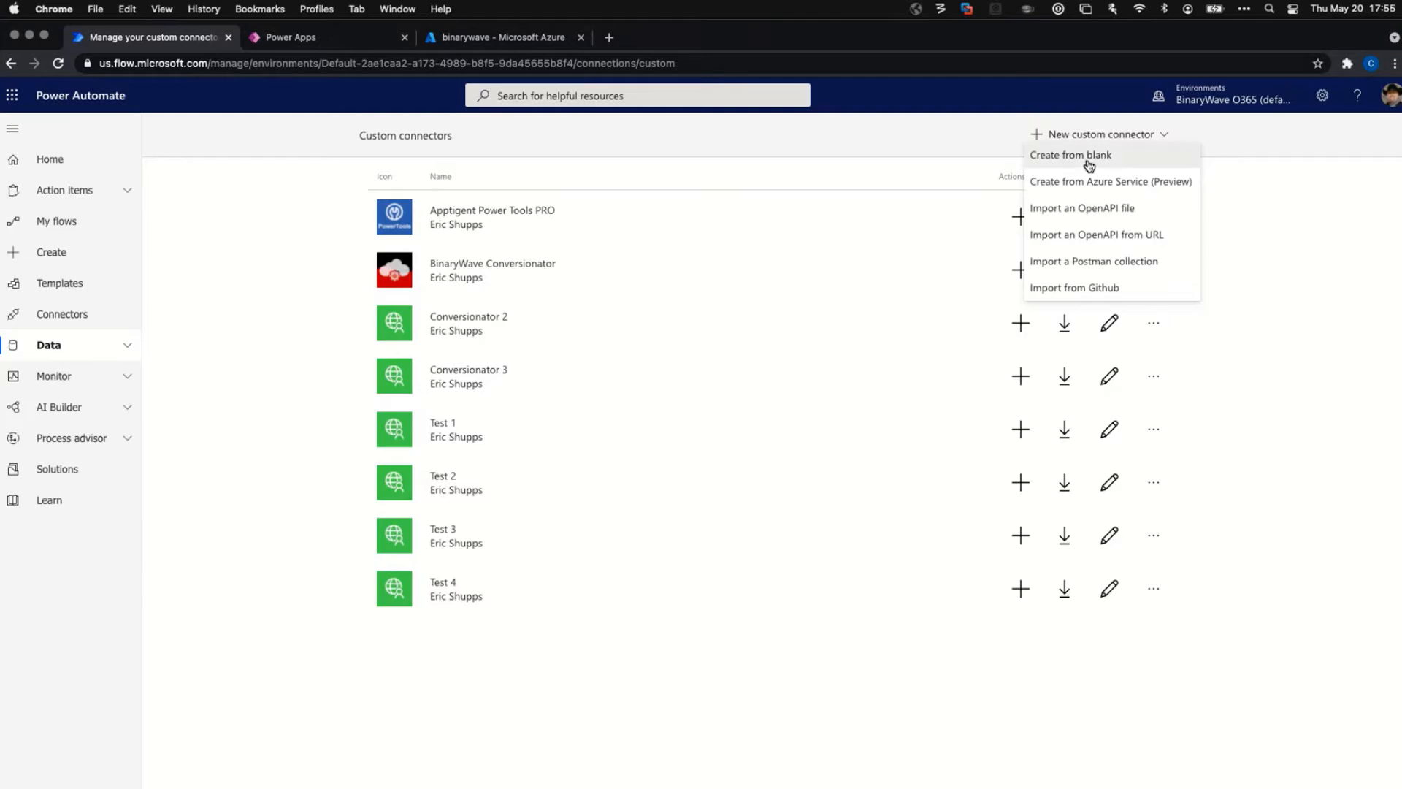
left_click(1102, 157)
Name the blank connector 'Test Boston', continue, and start the free trial.
left_click(659, 438)
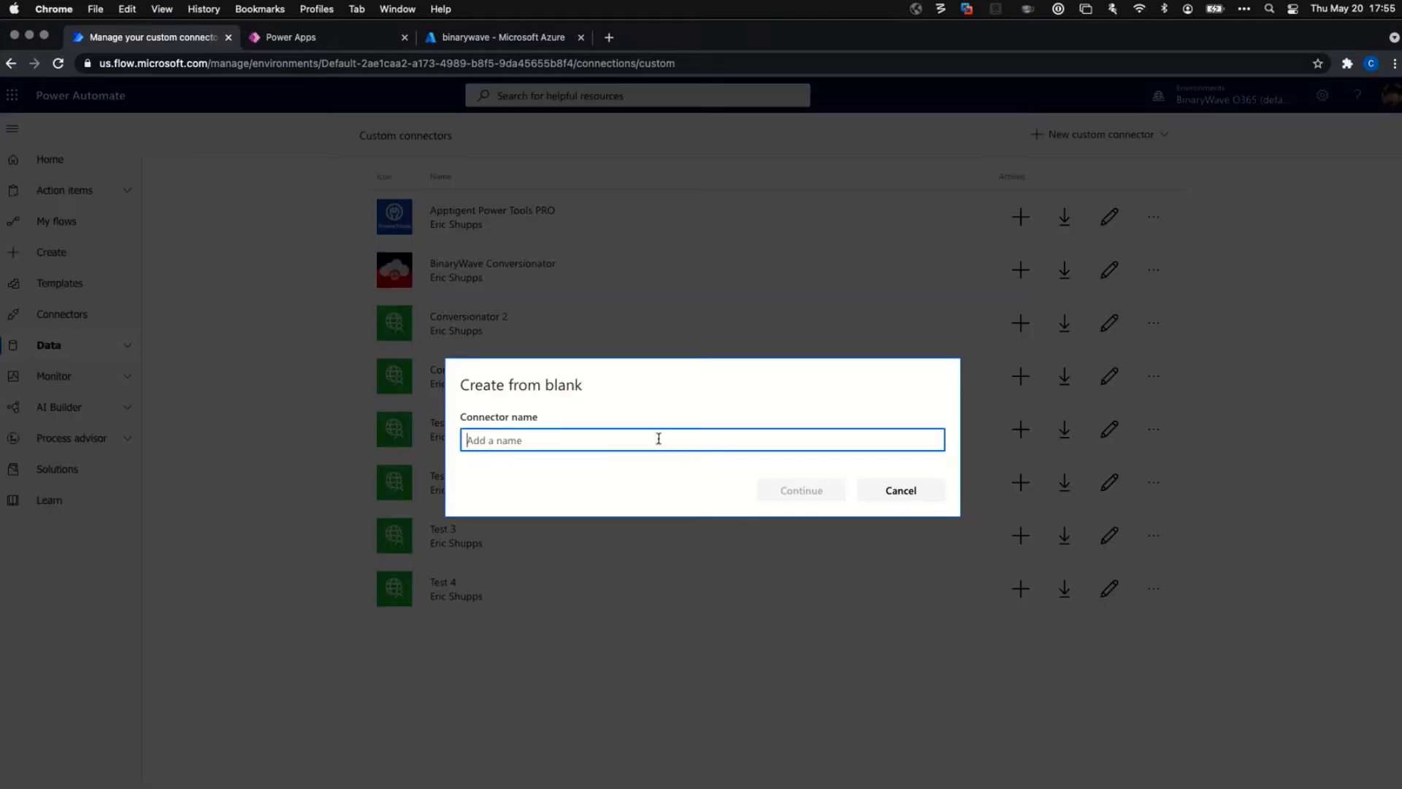
type("Test B")
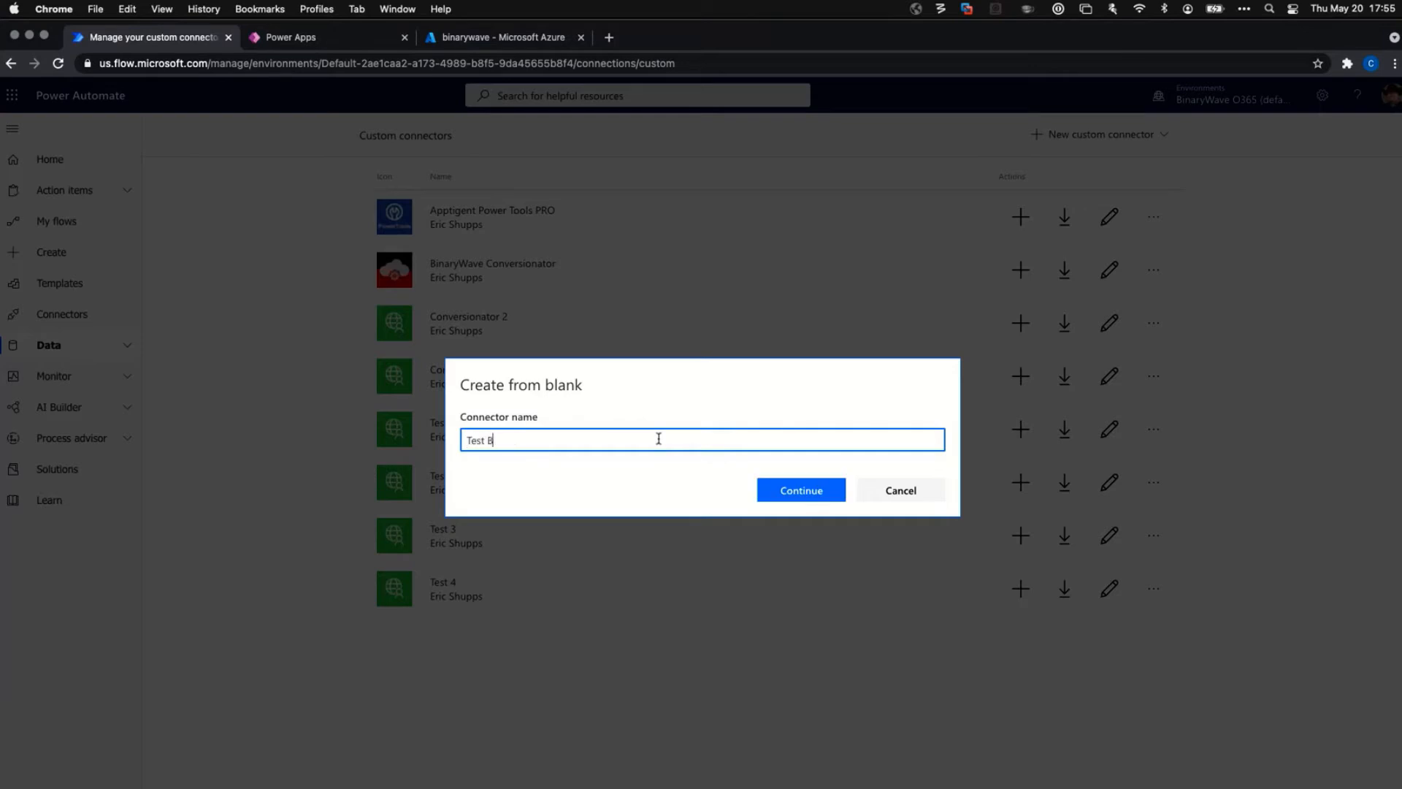
type("oston Wish the Stars Were in the Playoffs")
left_click(784, 501)
left_click_drag(698, 457, 518, 456)
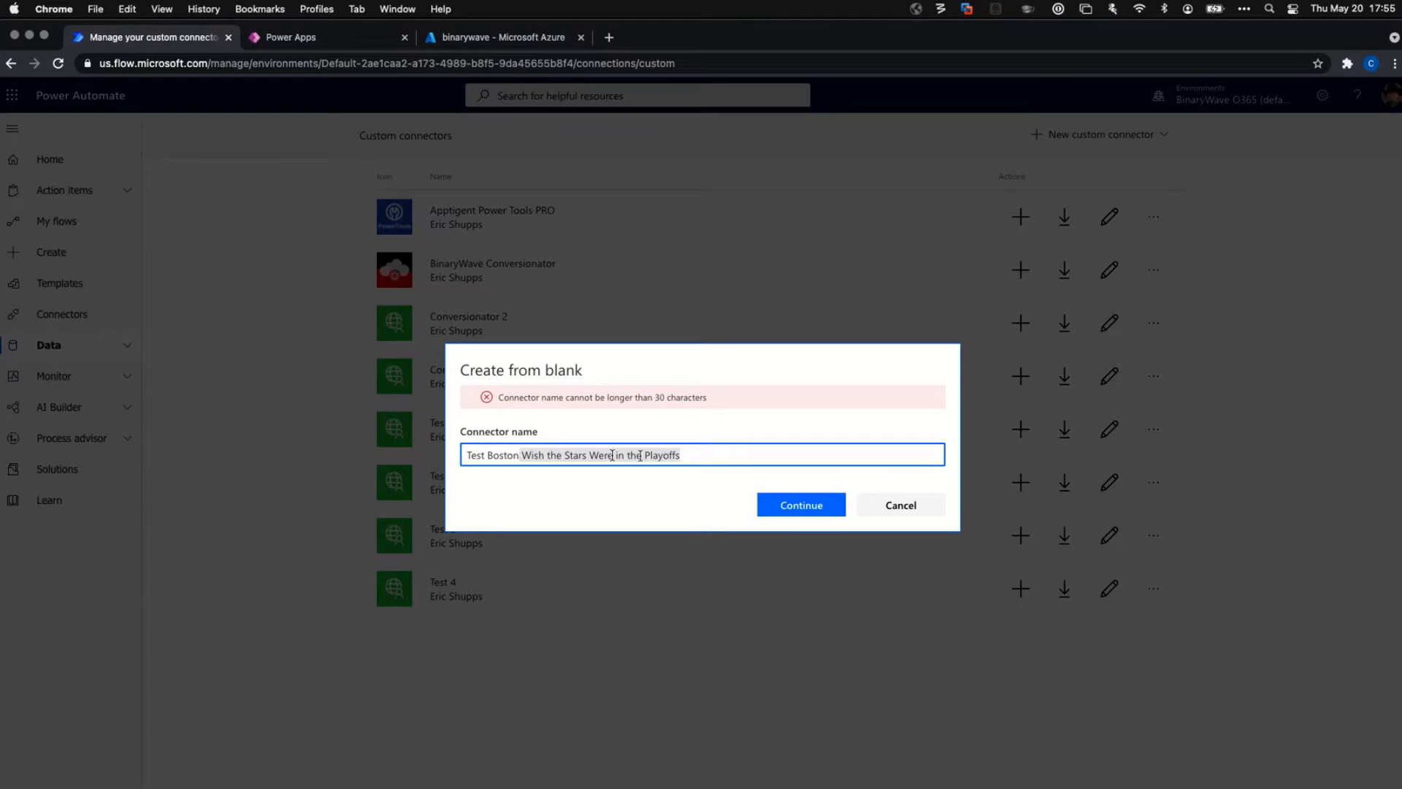
key("BackSpace")
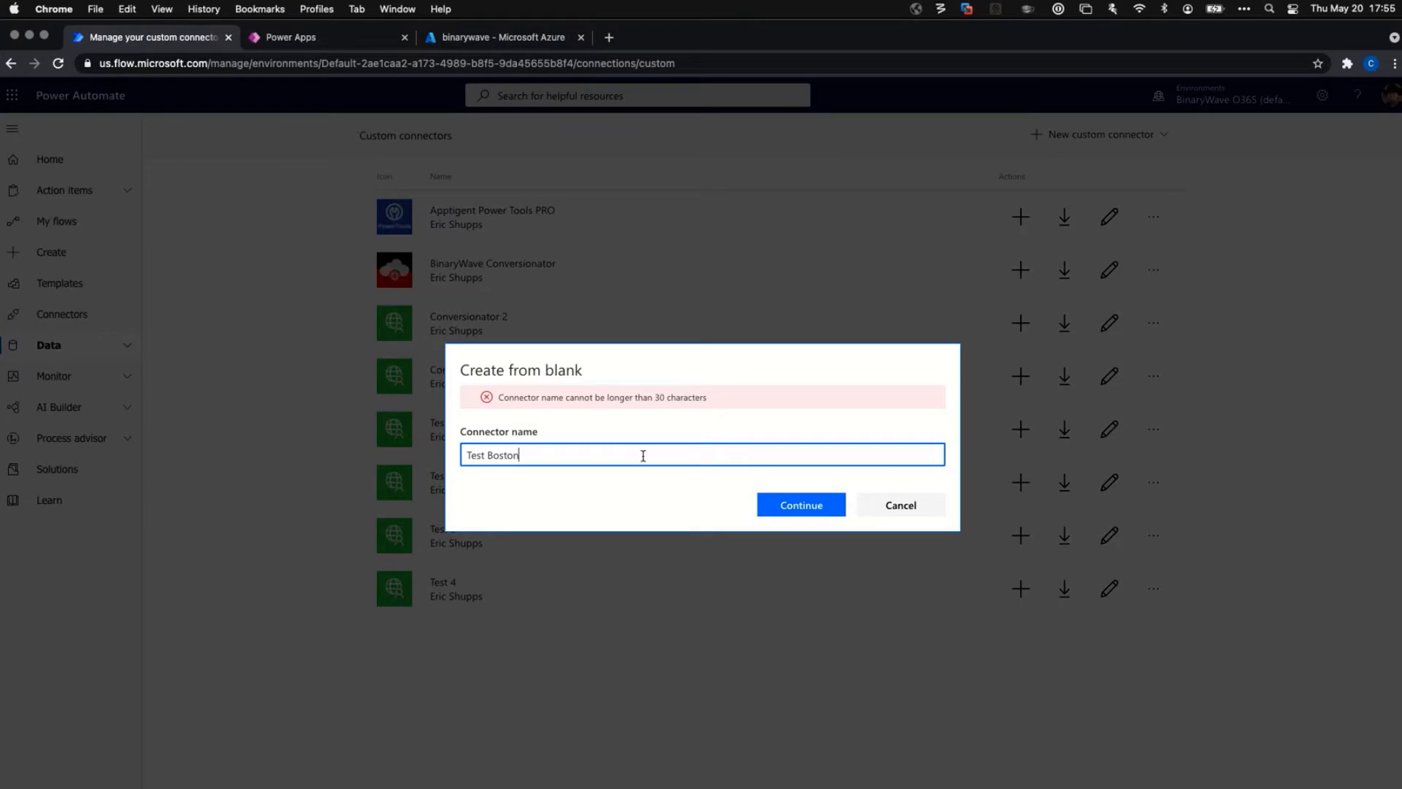
left_click(789, 502)
left_click(739, 539)
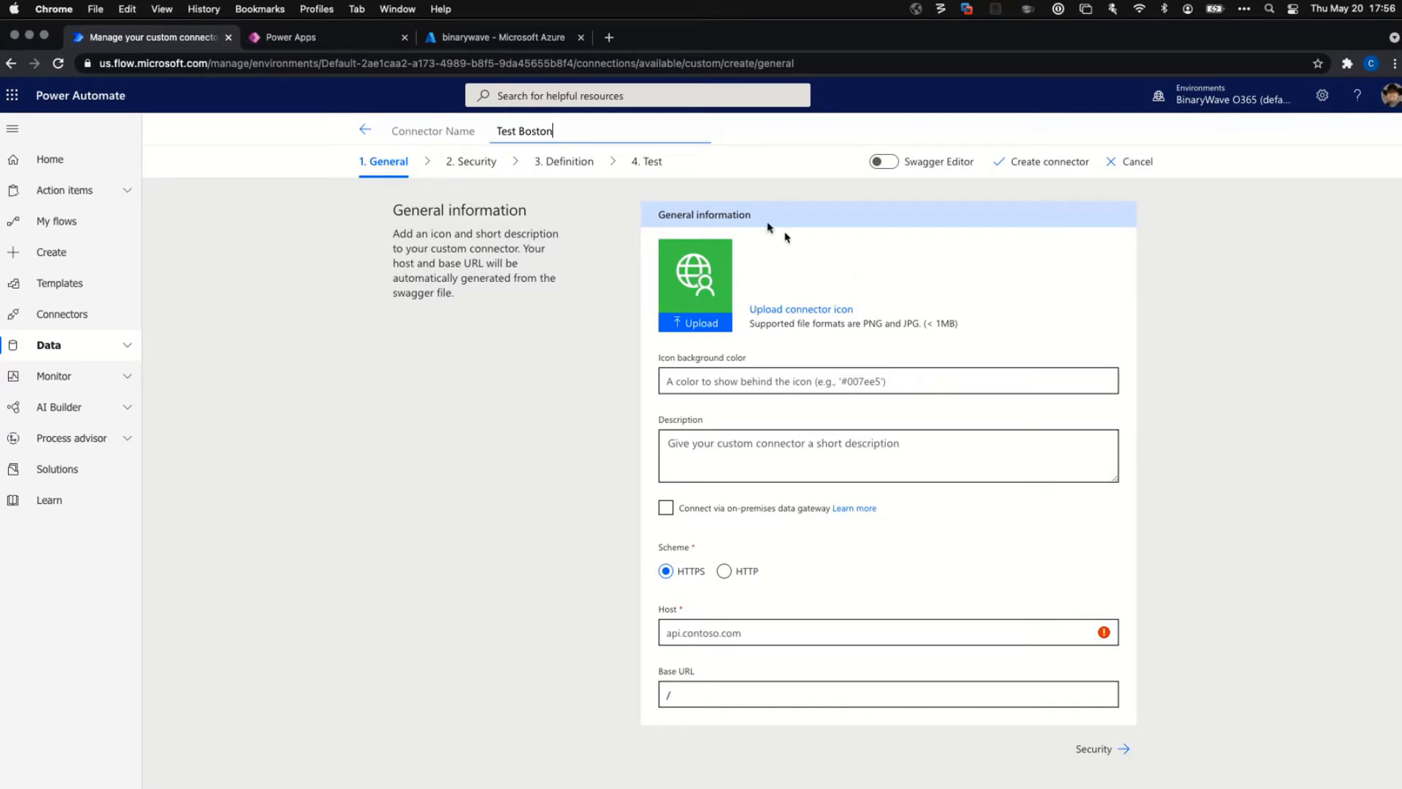
Enter description 'This is a really cool connector' and icon colour #c00000, leaving the gateway option off.
left_click(713, 463)
type("Thisi s a really cool connector")
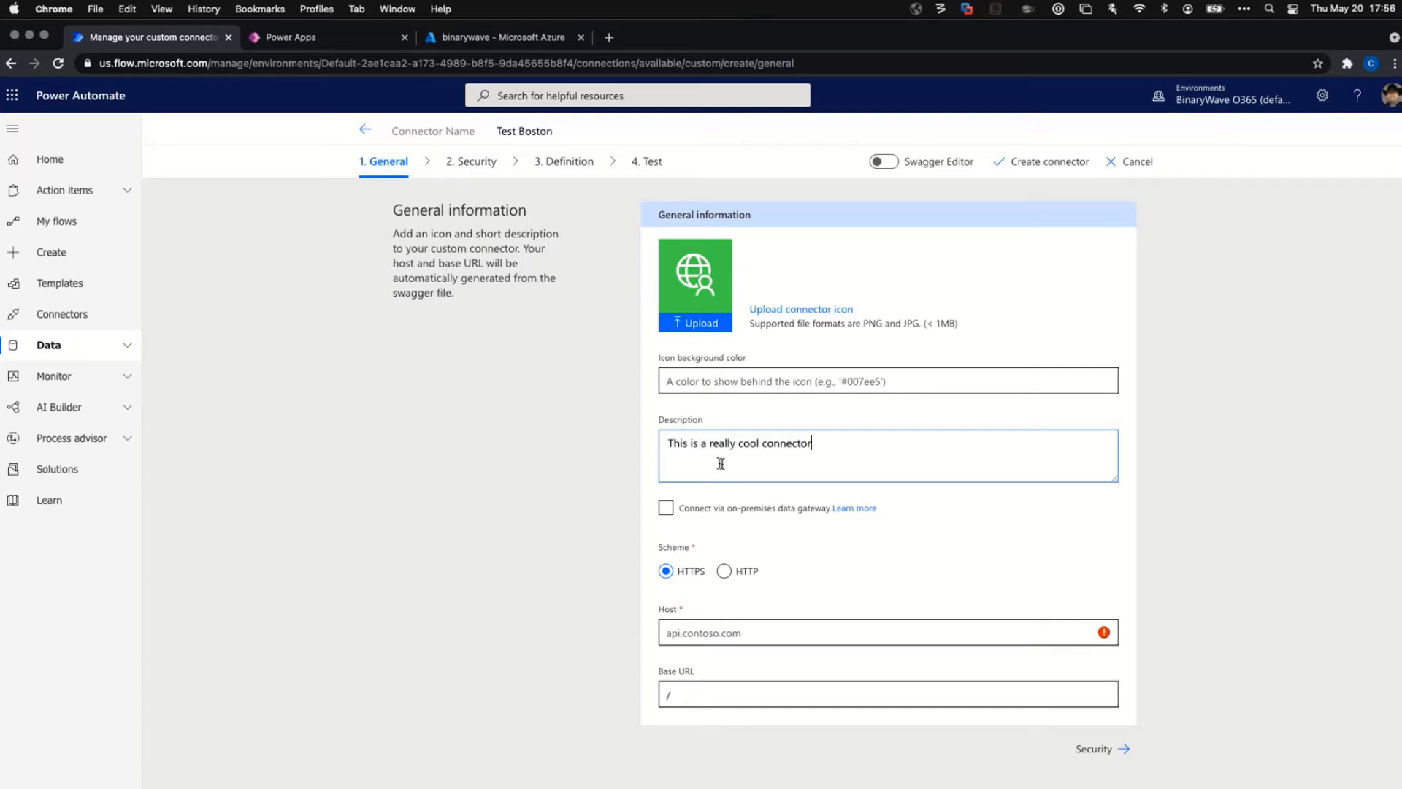
left_click(900, 378)
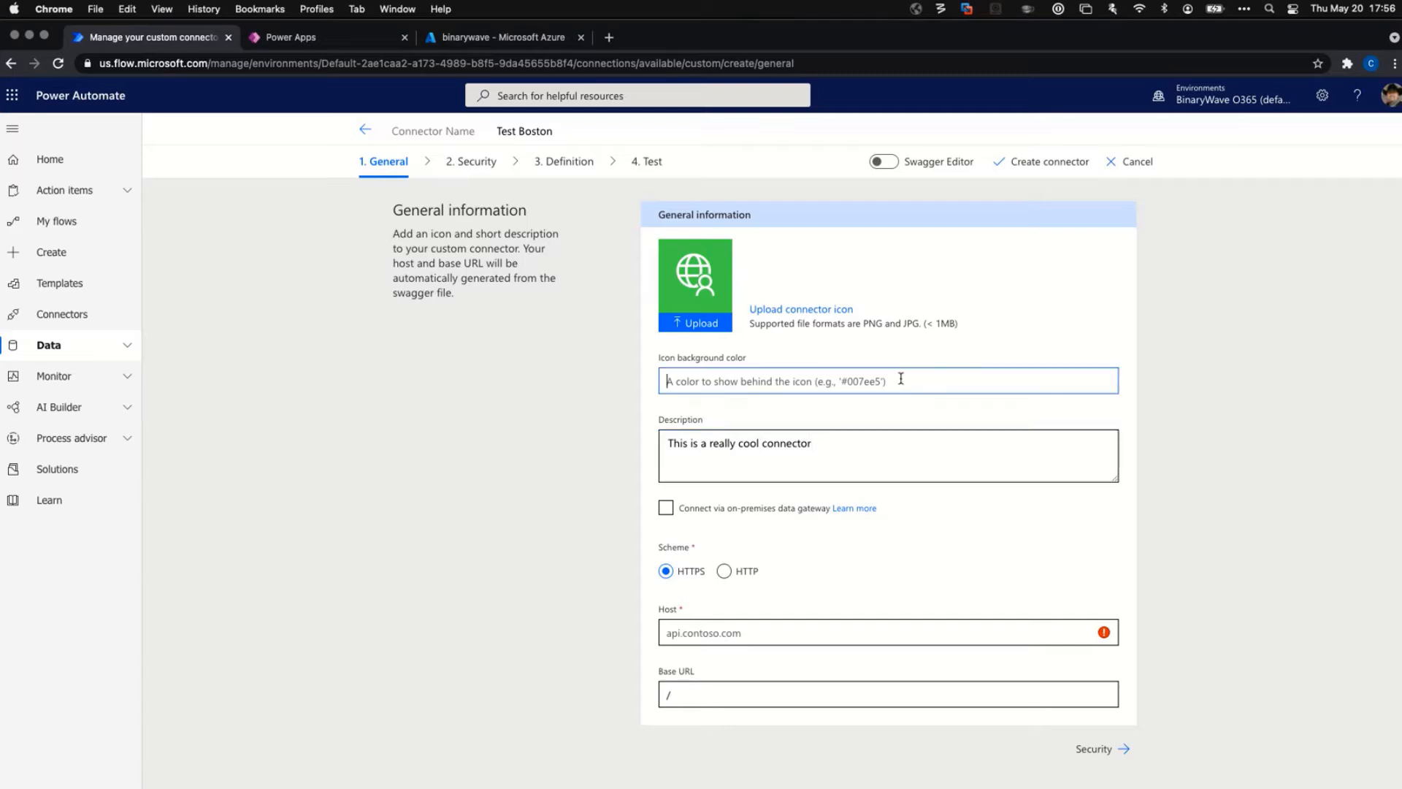
type("#c00000")
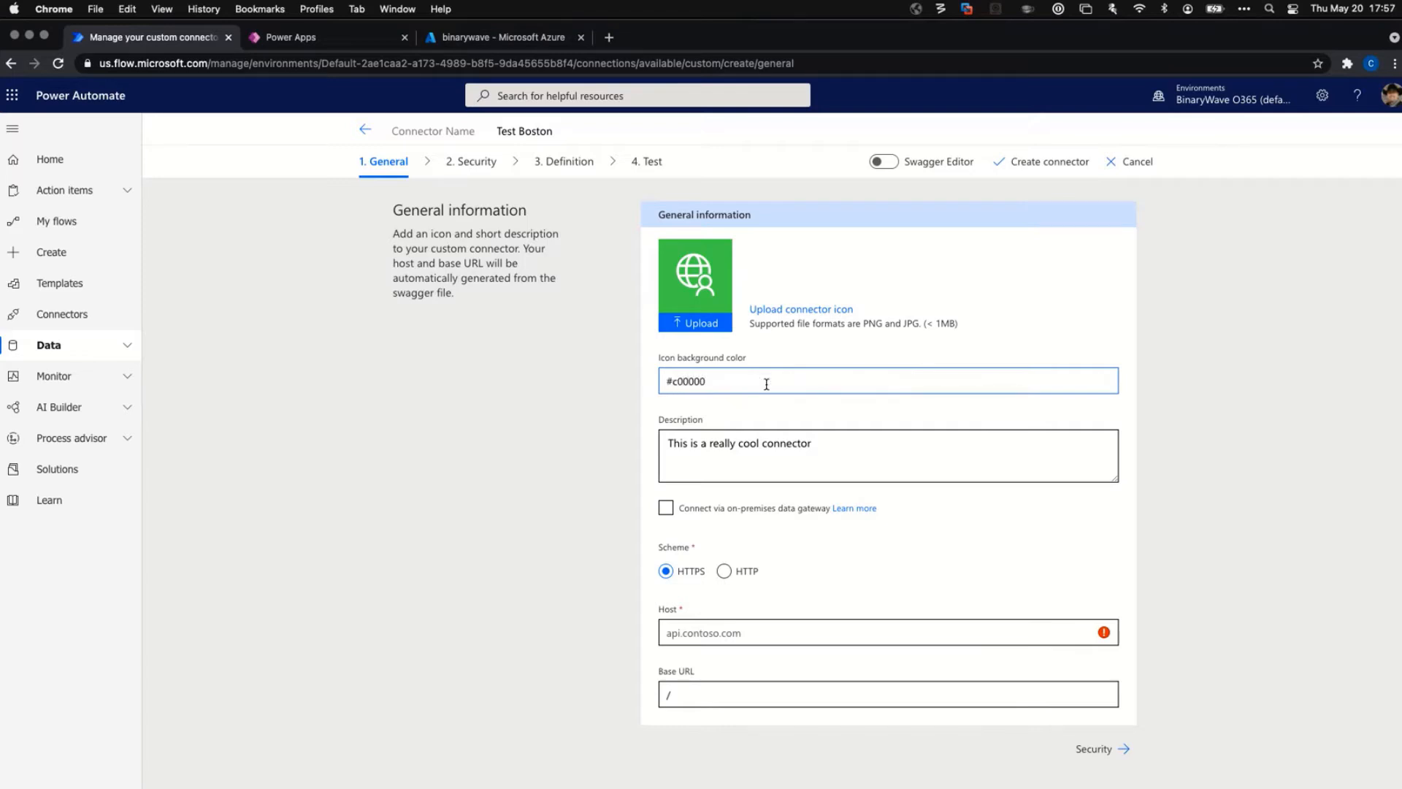
left_click(851, 447)
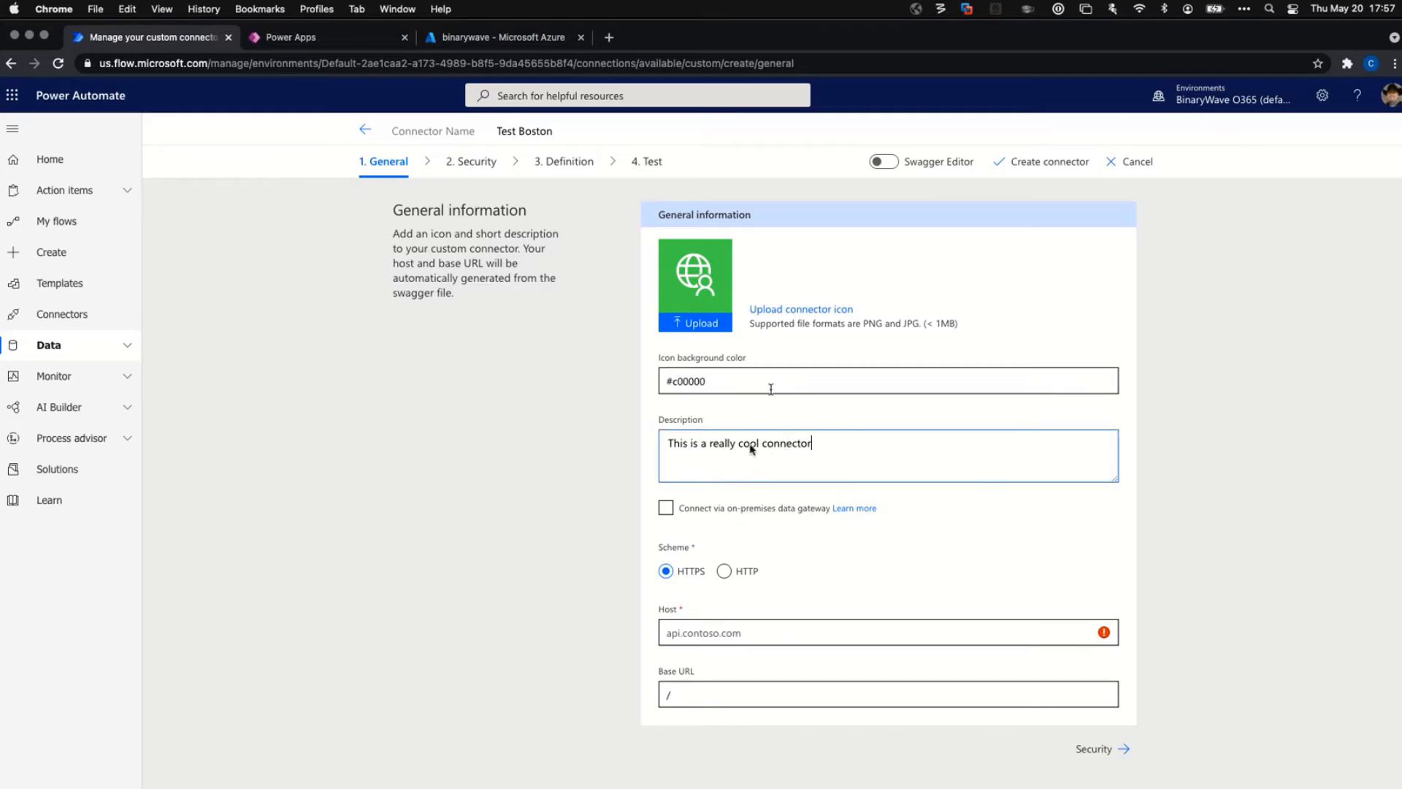
left_click(665, 509)
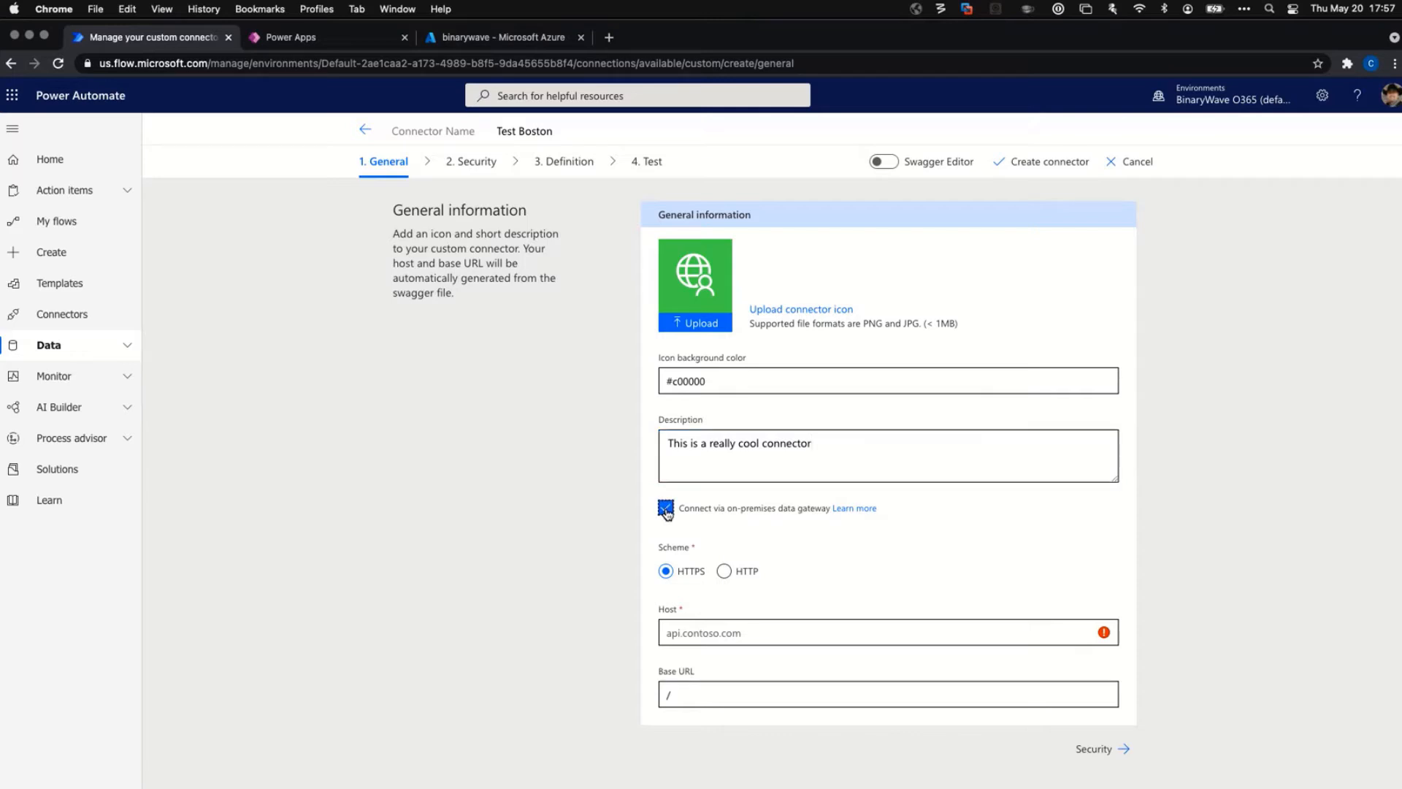
left_click(665, 510)
left_click(708, 634)
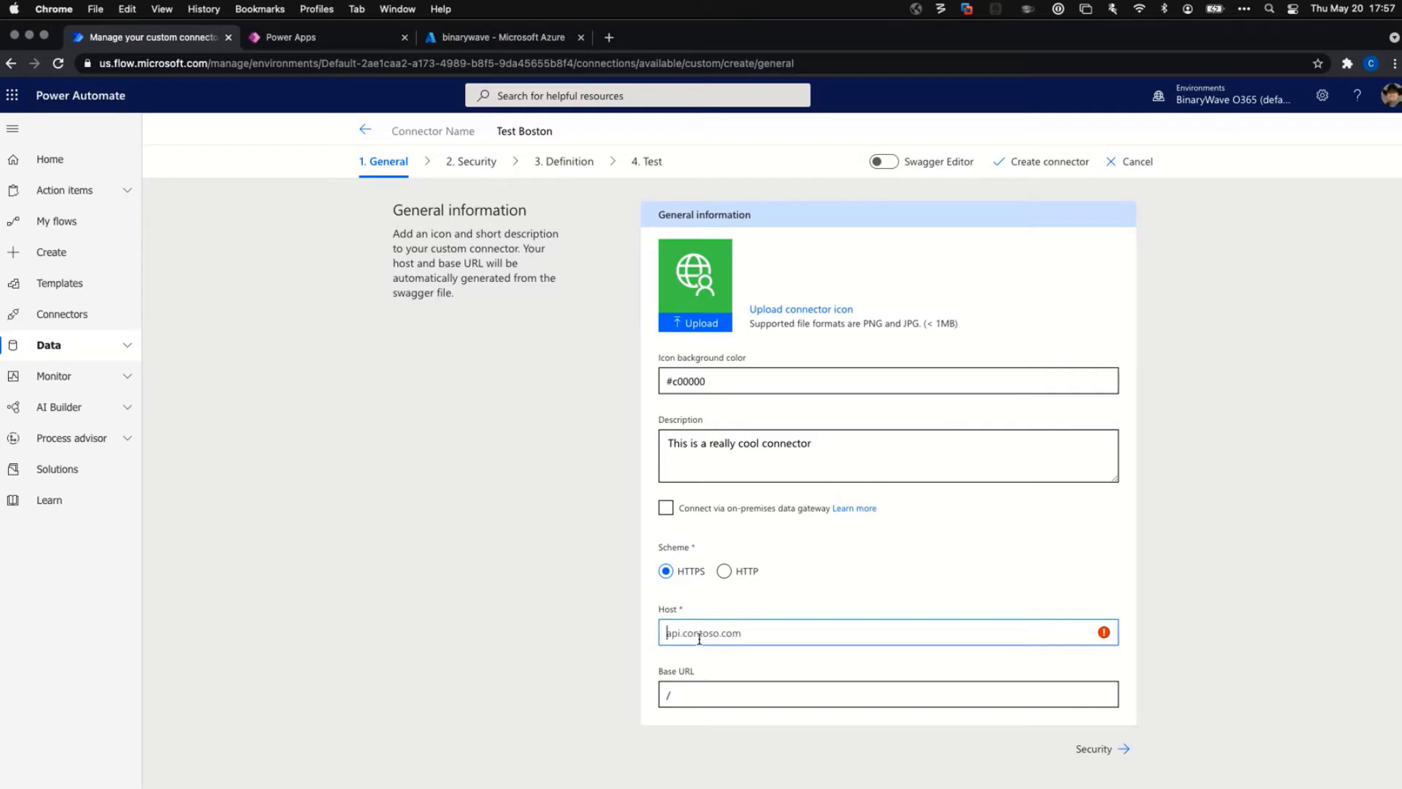
type("https://")
type("www.binarywave.com")
mouse_move(1105, 635)
left_click_drag(698, 632, 646, 633)
key("BackSpace")
key("Delete")
key("Delete")
key("Delete")
left_click(788, 637)
type("/")
key("BackSpace")
left_click(740, 691)
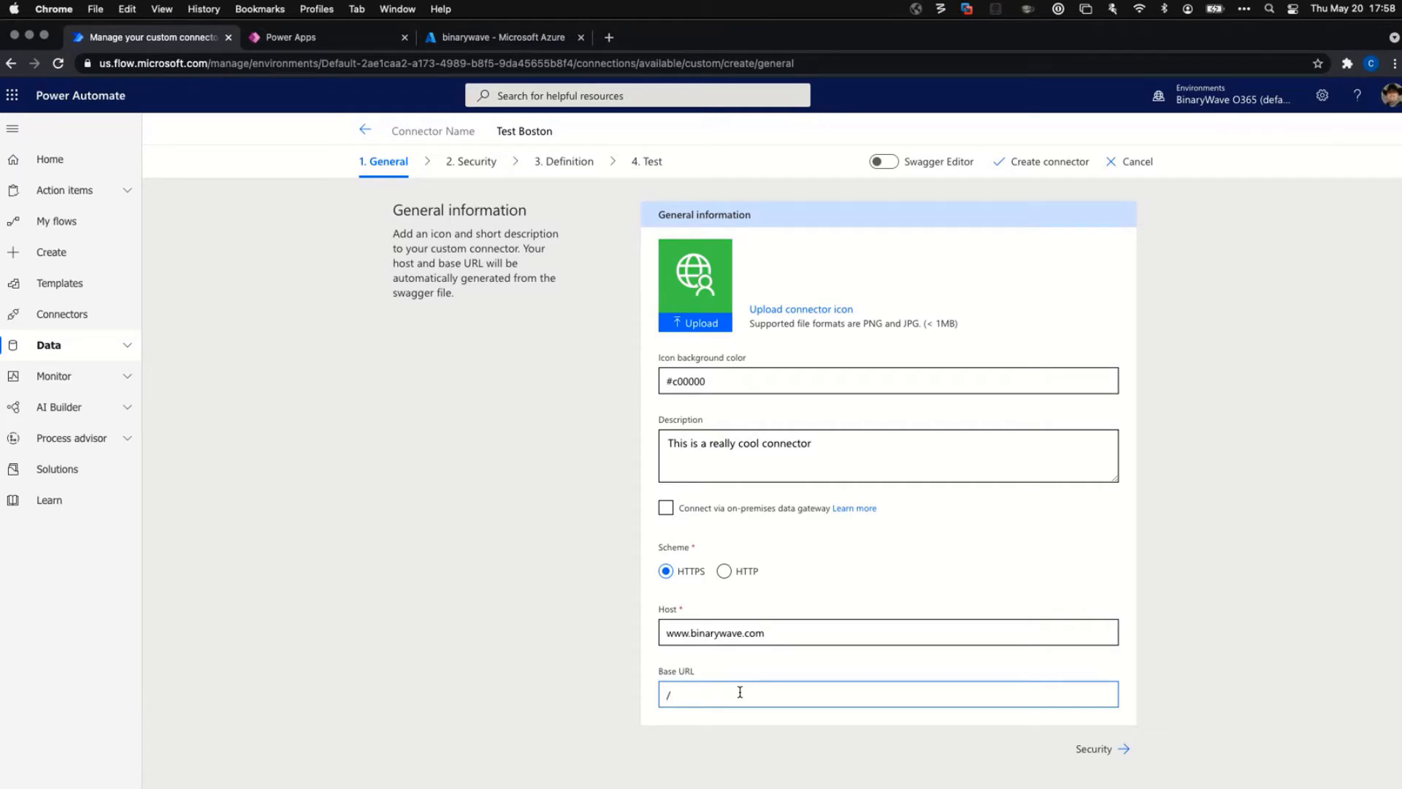
left_click(786, 635)
type(":443")
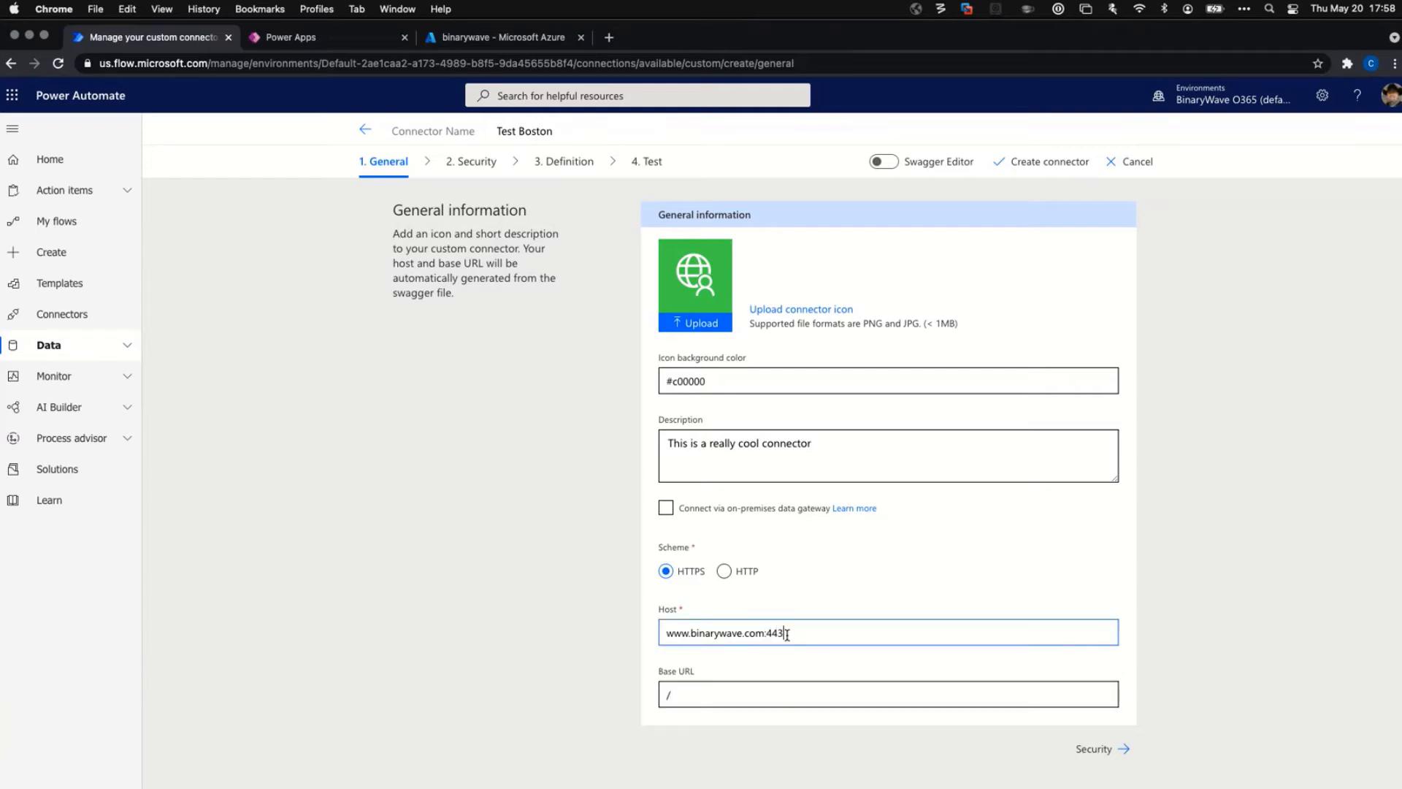
key("BackSpace")
key("BackSpace")
key("BackSpace")
key("BackSpace")
left_click(796, 698)
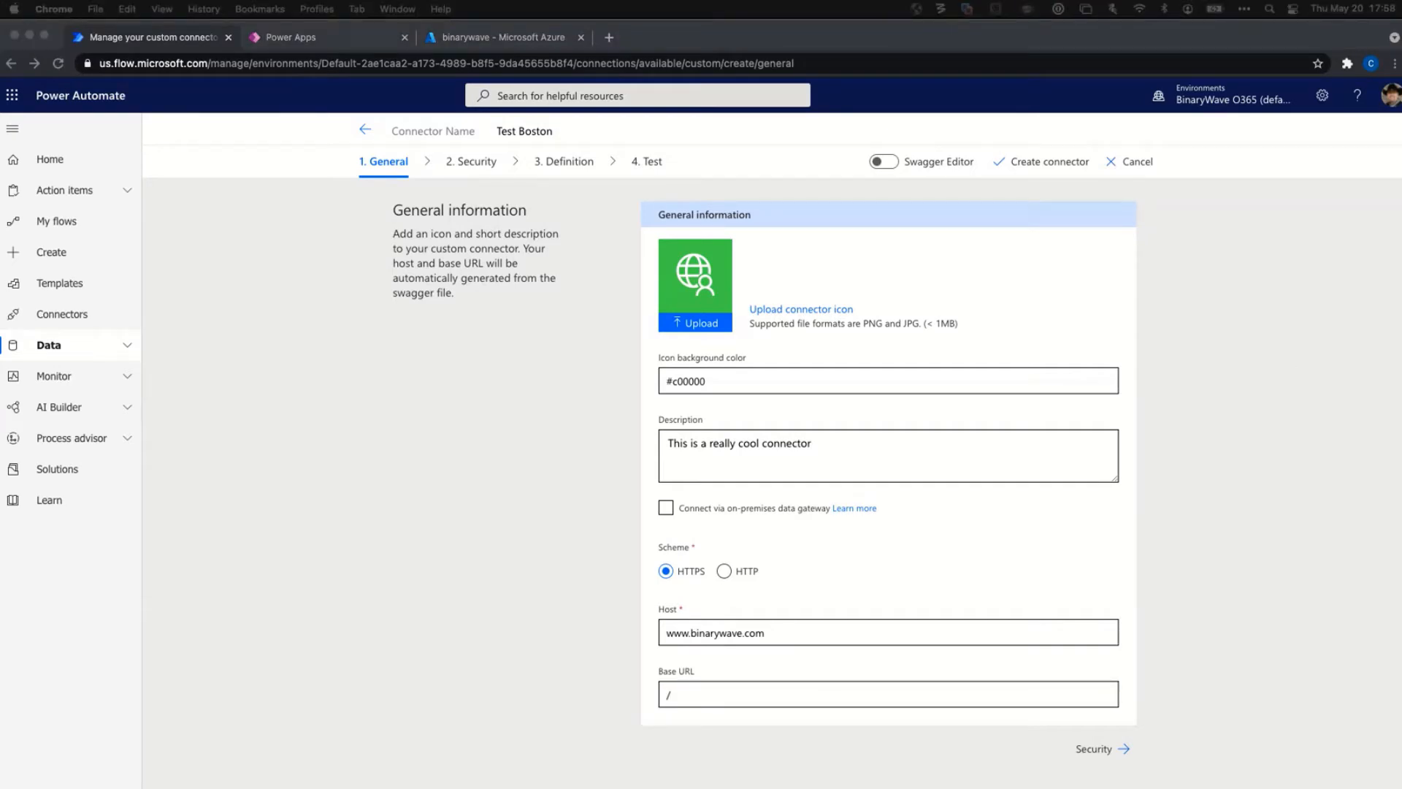
left_click(779, 633)
Replace the Host with bwdemofunctionsconversionator.azurewebsites.net, set Base URL to /api, and continue to Security.
left_click_drag(779, 632, 627, 631)
type("bwdemofunctionsconversionator.azurewebsites.net")
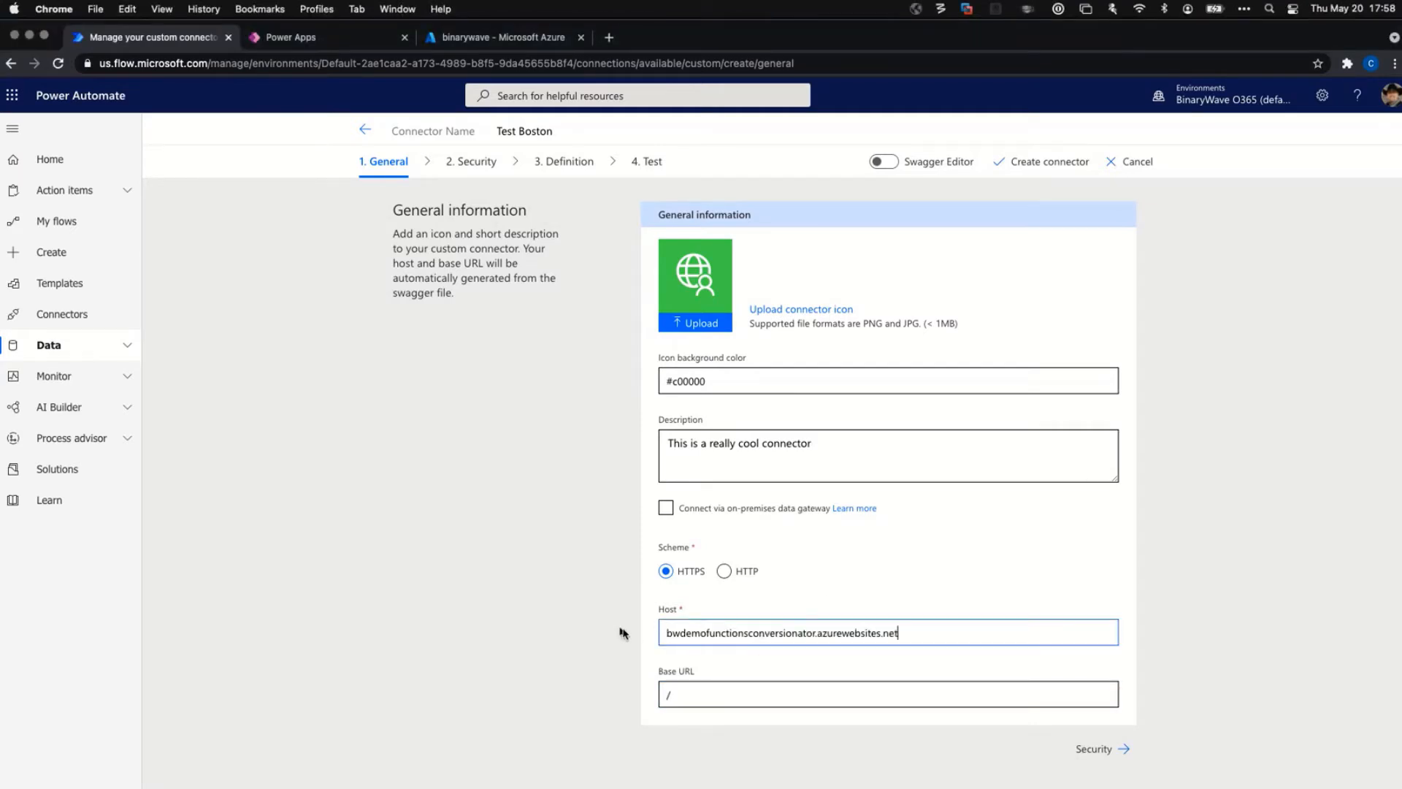
left_click(694, 698)
type("api")
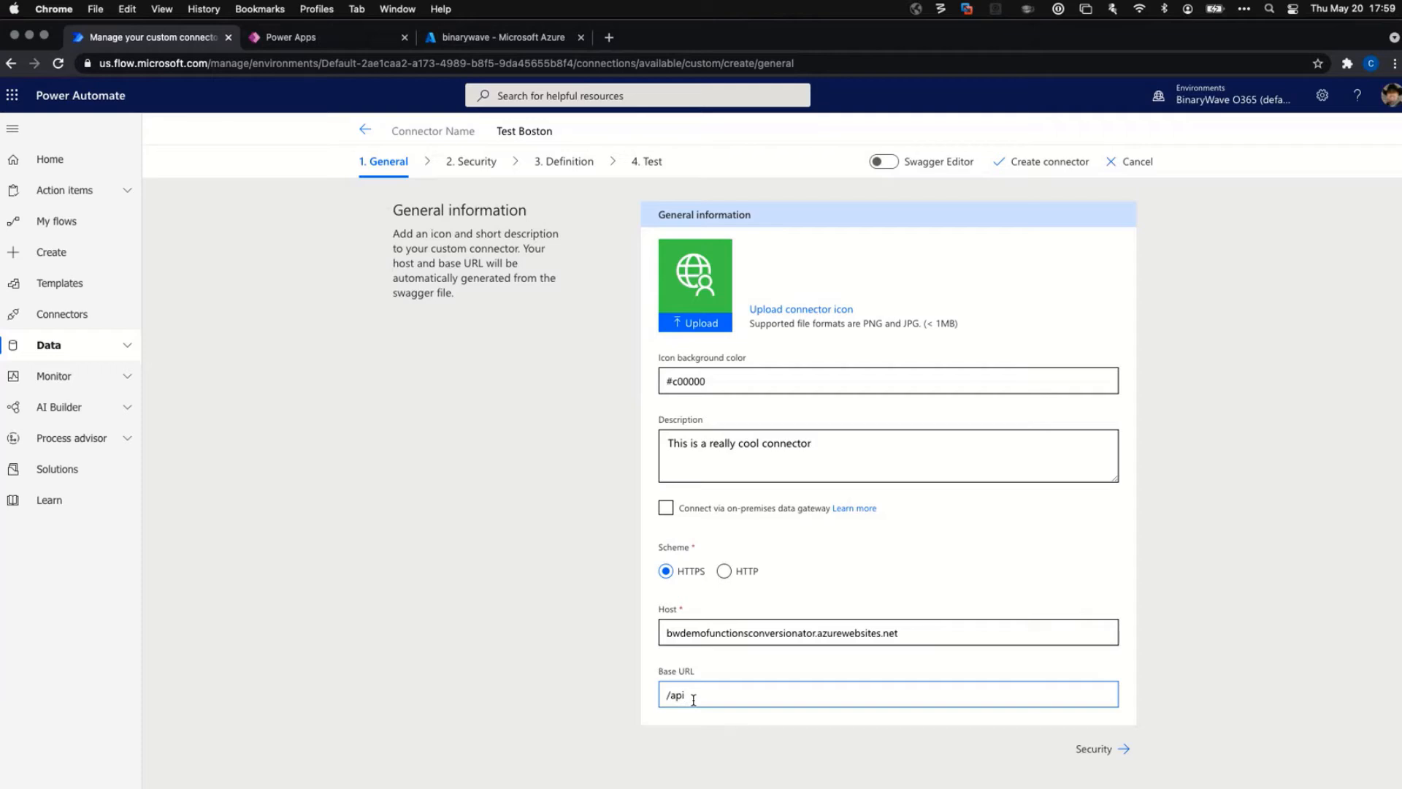
type("/")
type("v1")
left_click(1094, 752)
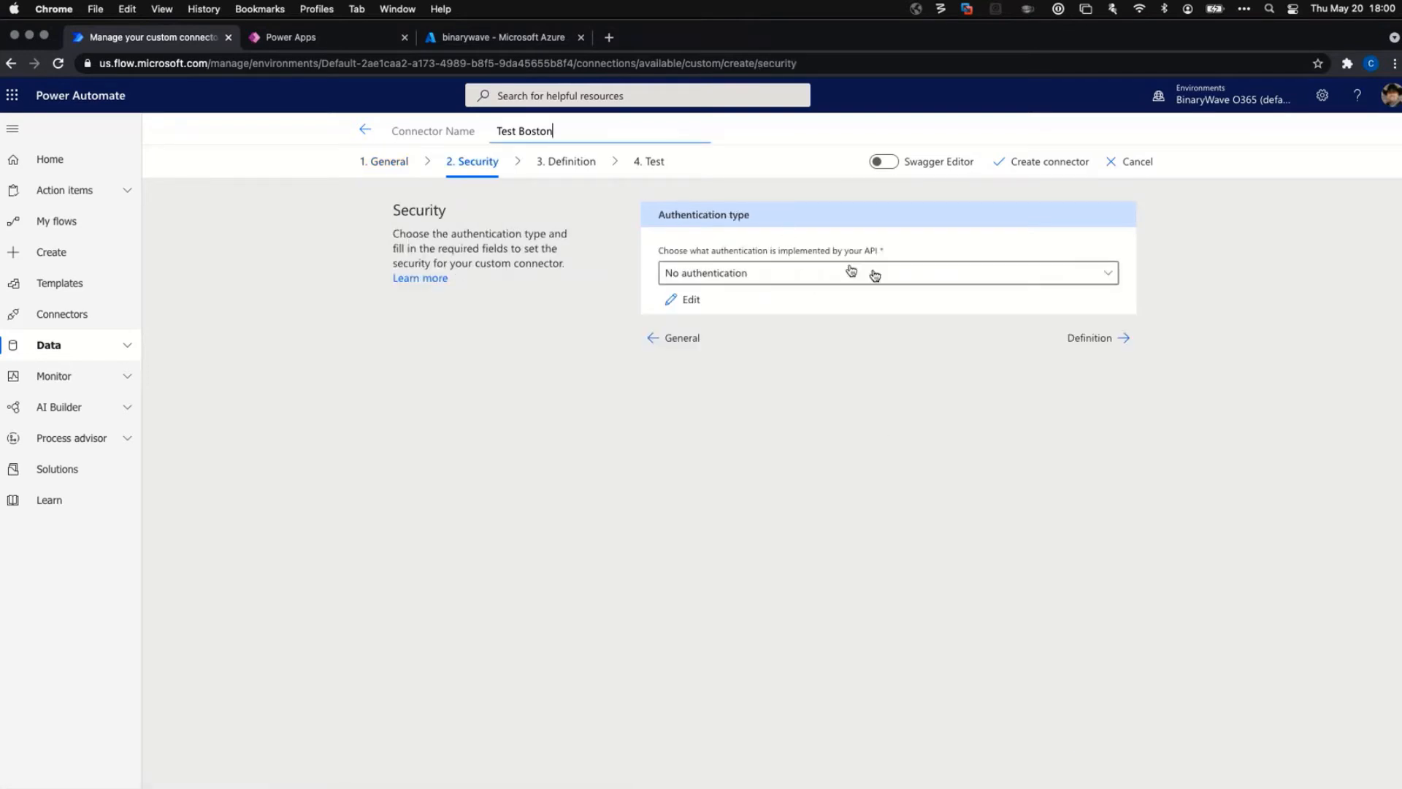
Use API Key authentication with label apiKey and header parameter Ocp-Apim-Subscription-Key, then continue to Definition.
left_click(910, 282)
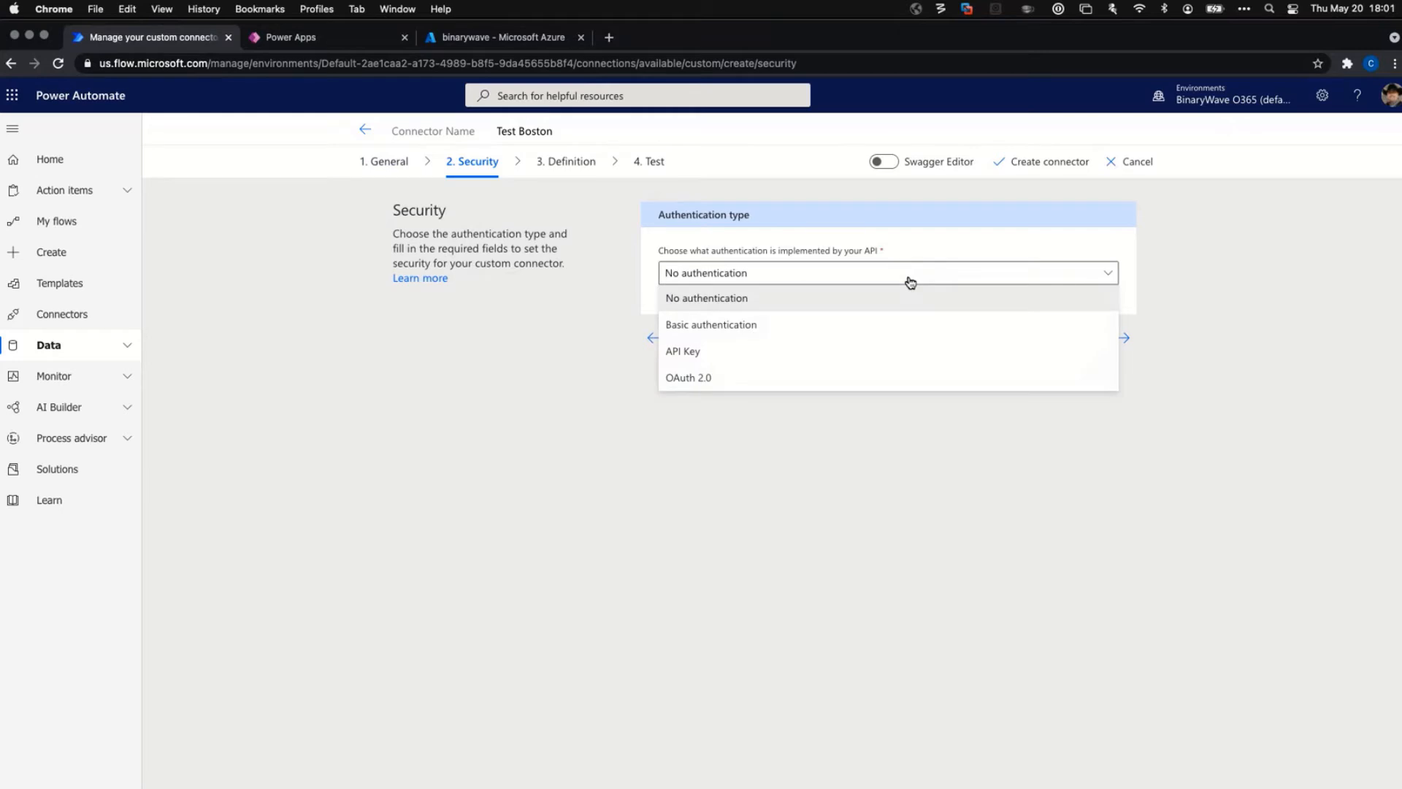
left_click(796, 351)
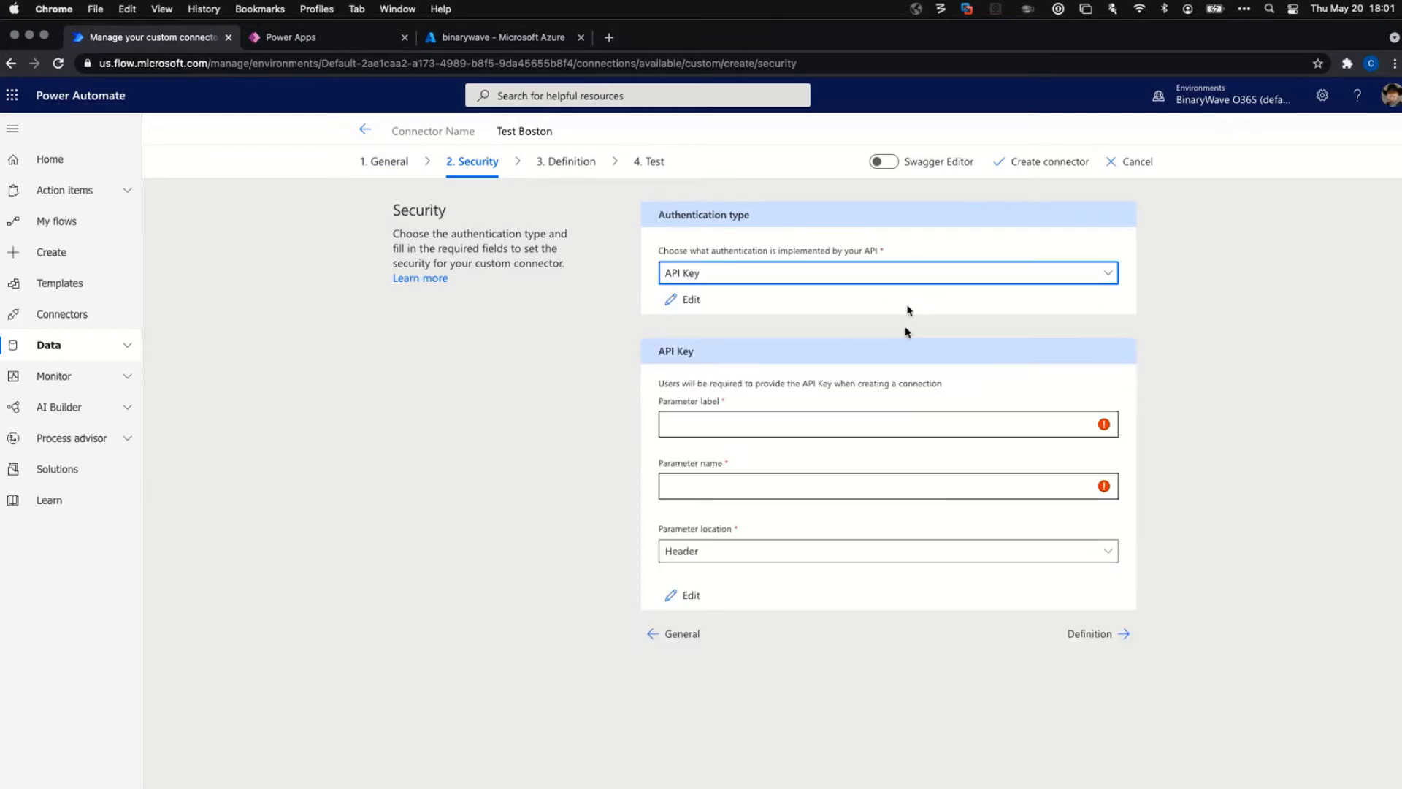
left_click(852, 426)
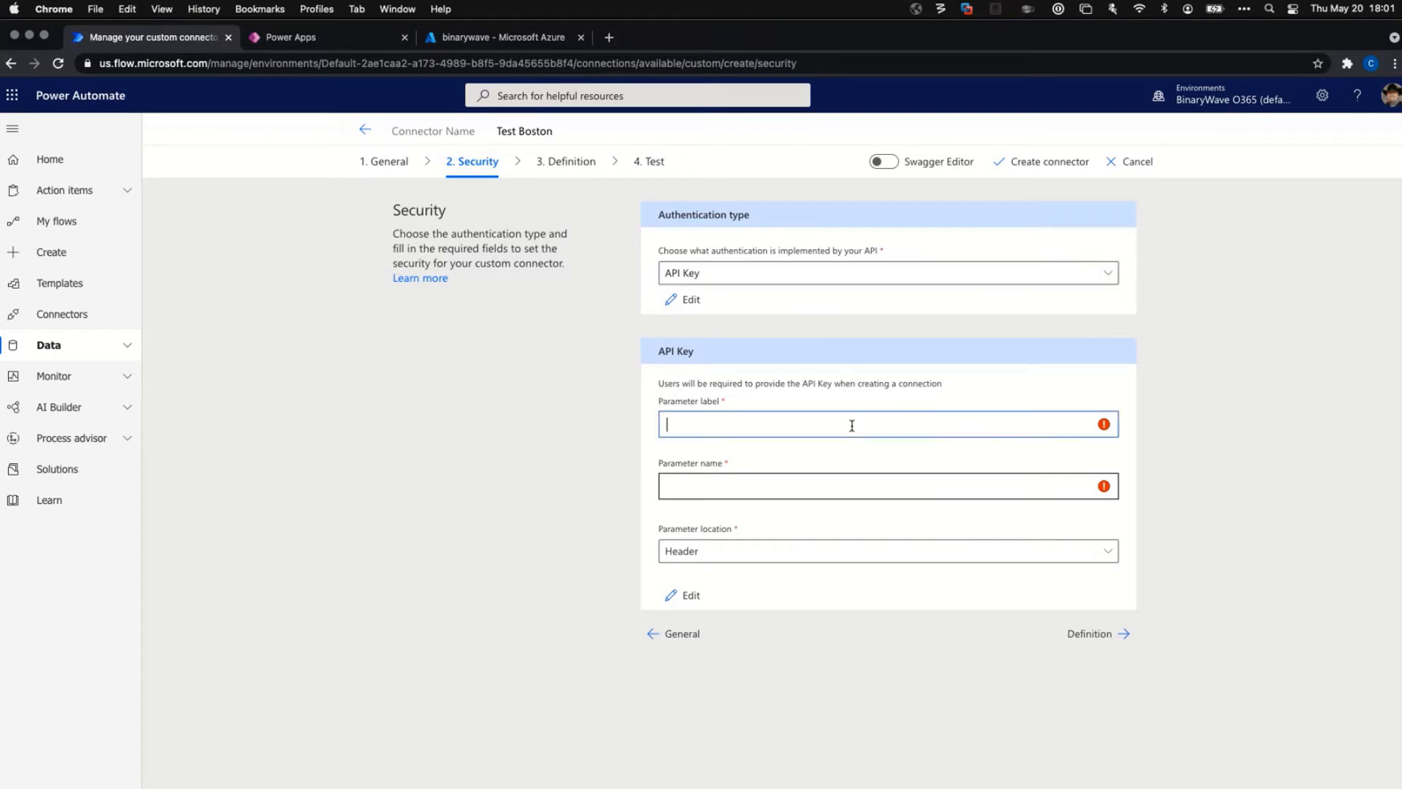
type("apiKey")
key("Tab")
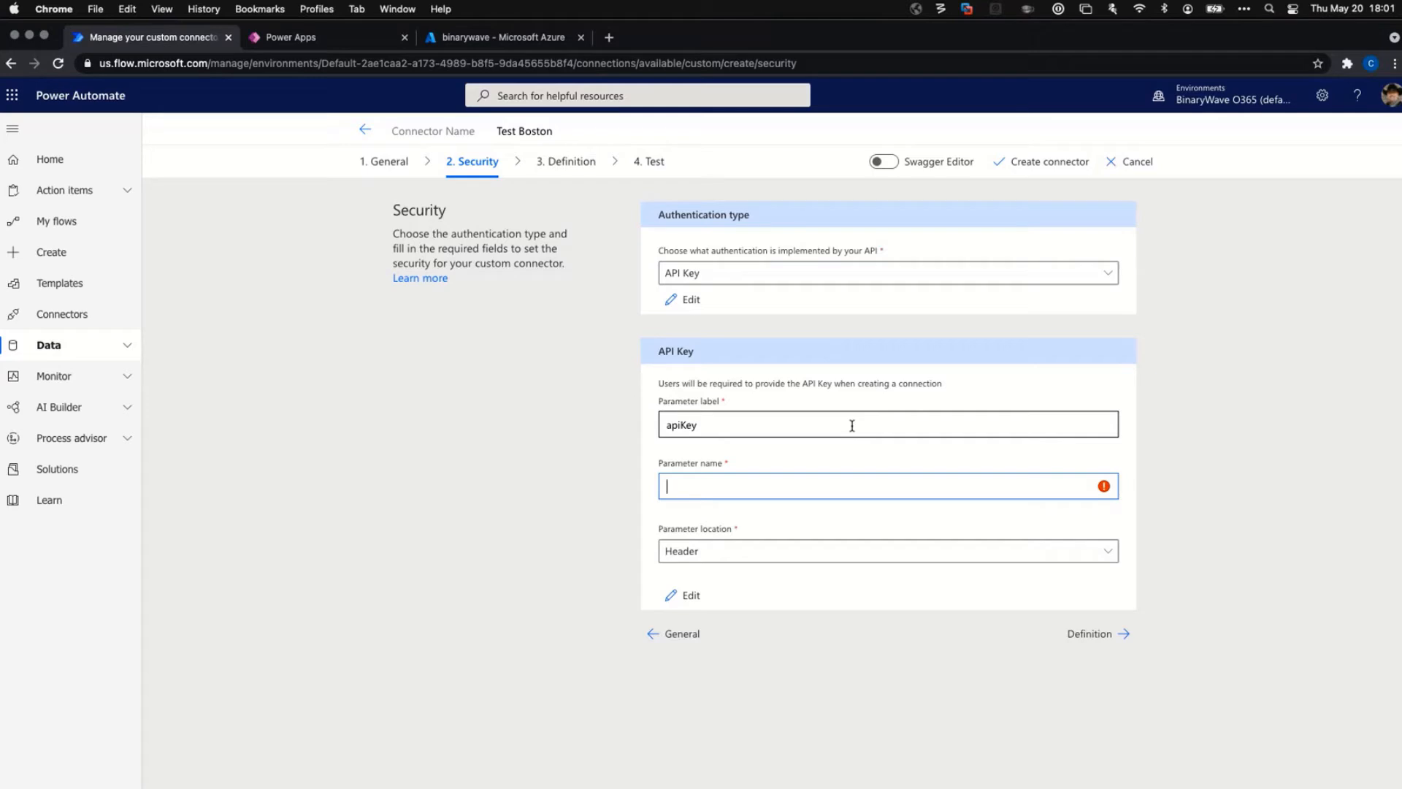
left_click(708, 485)
type("Ocp-Apim-Subscription-Key")
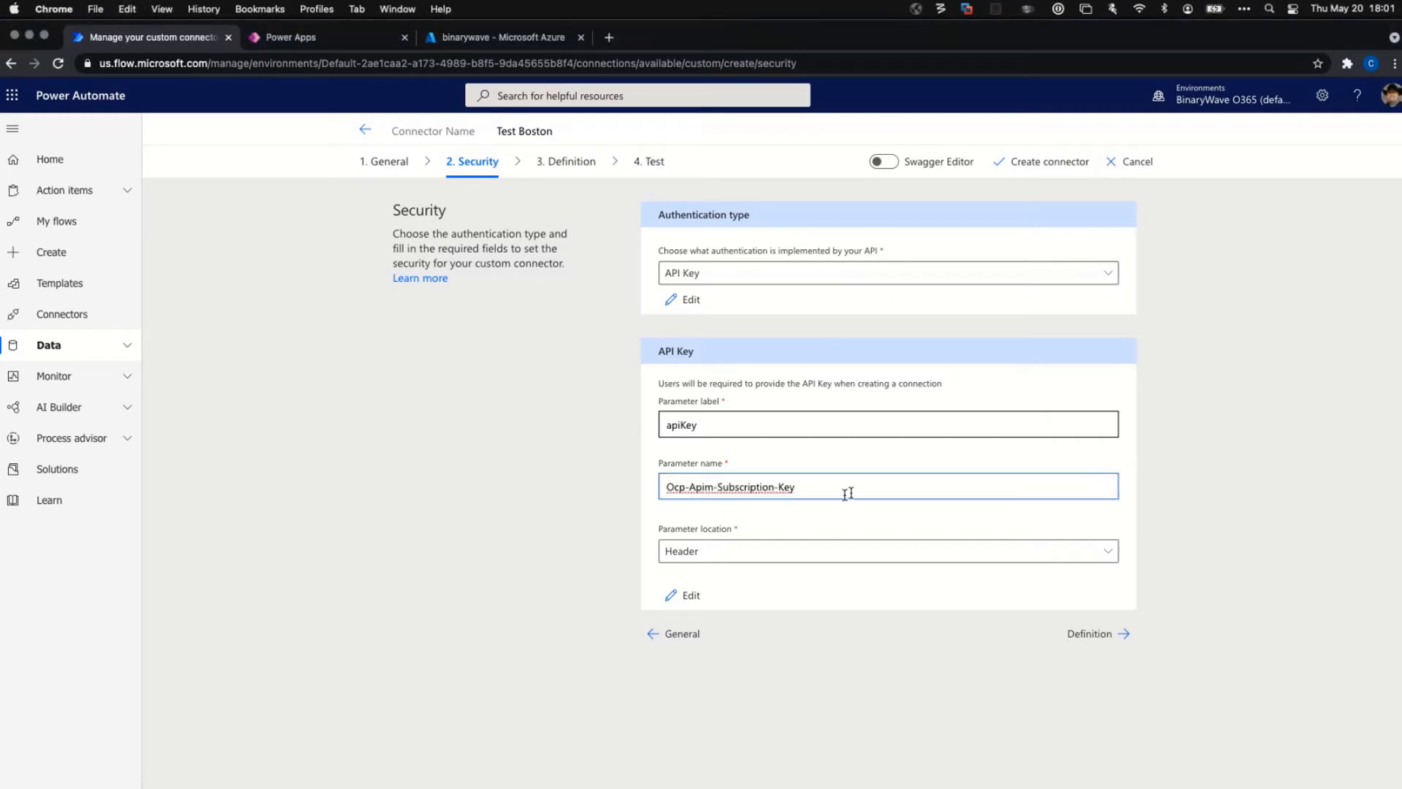
left_click(769, 424)
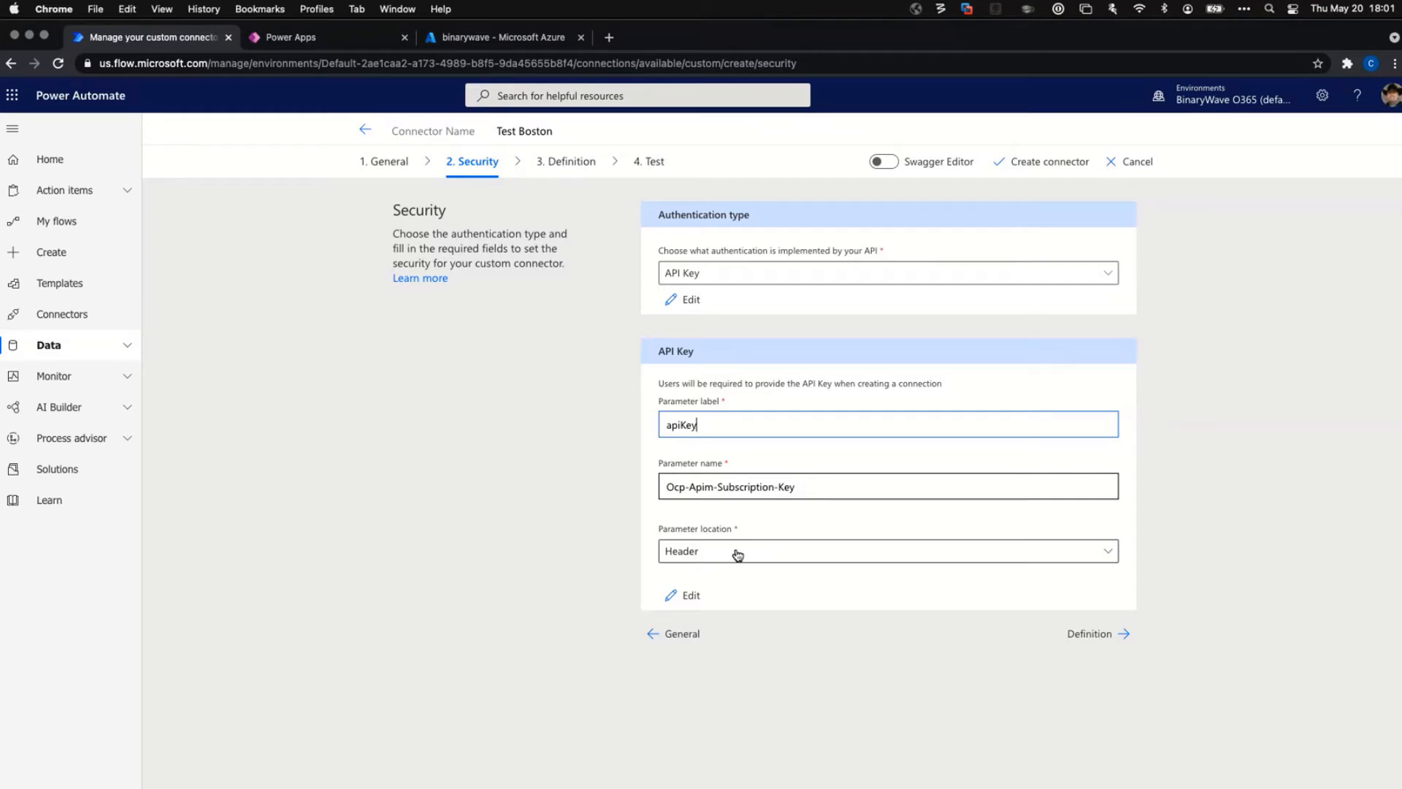
left_click(589, 566)
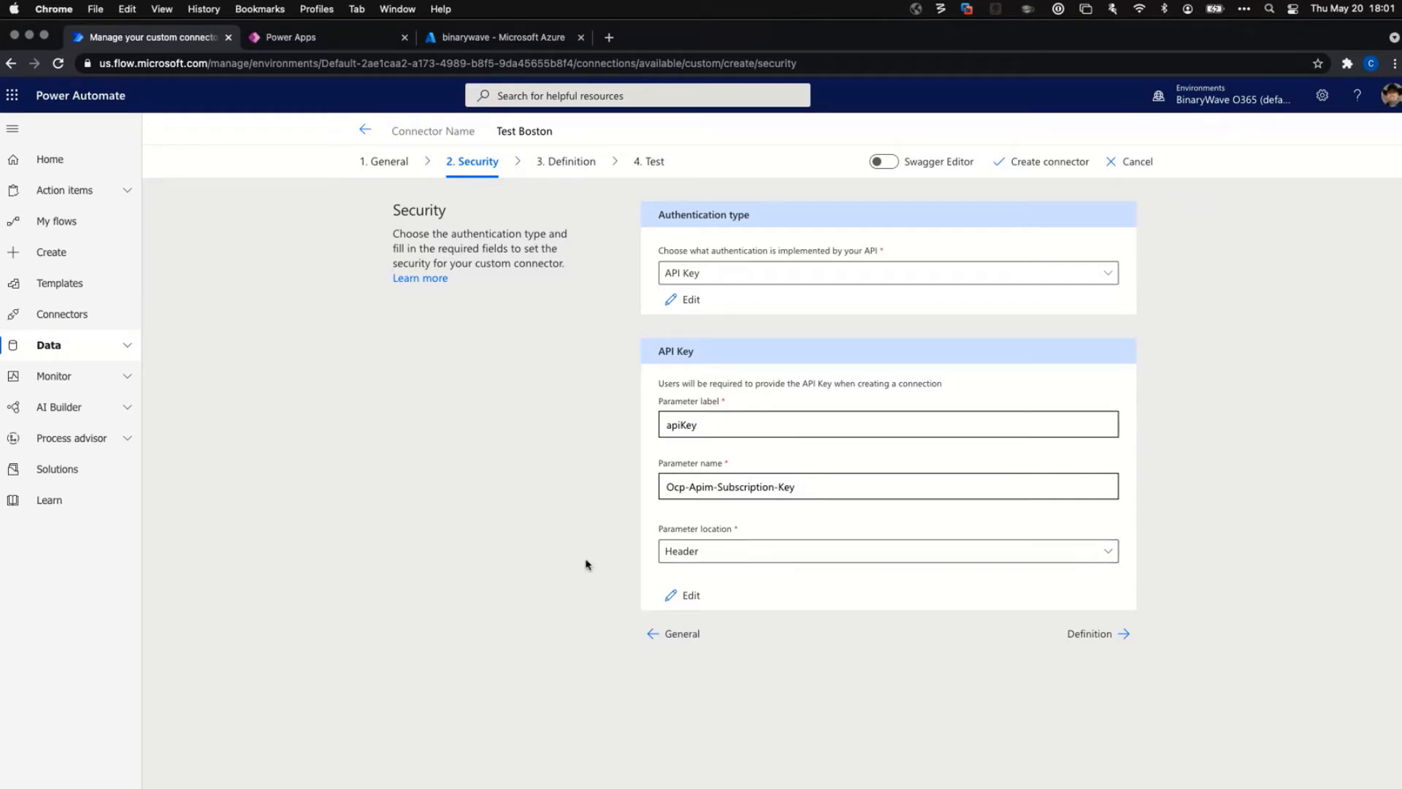
left_click(1090, 634)
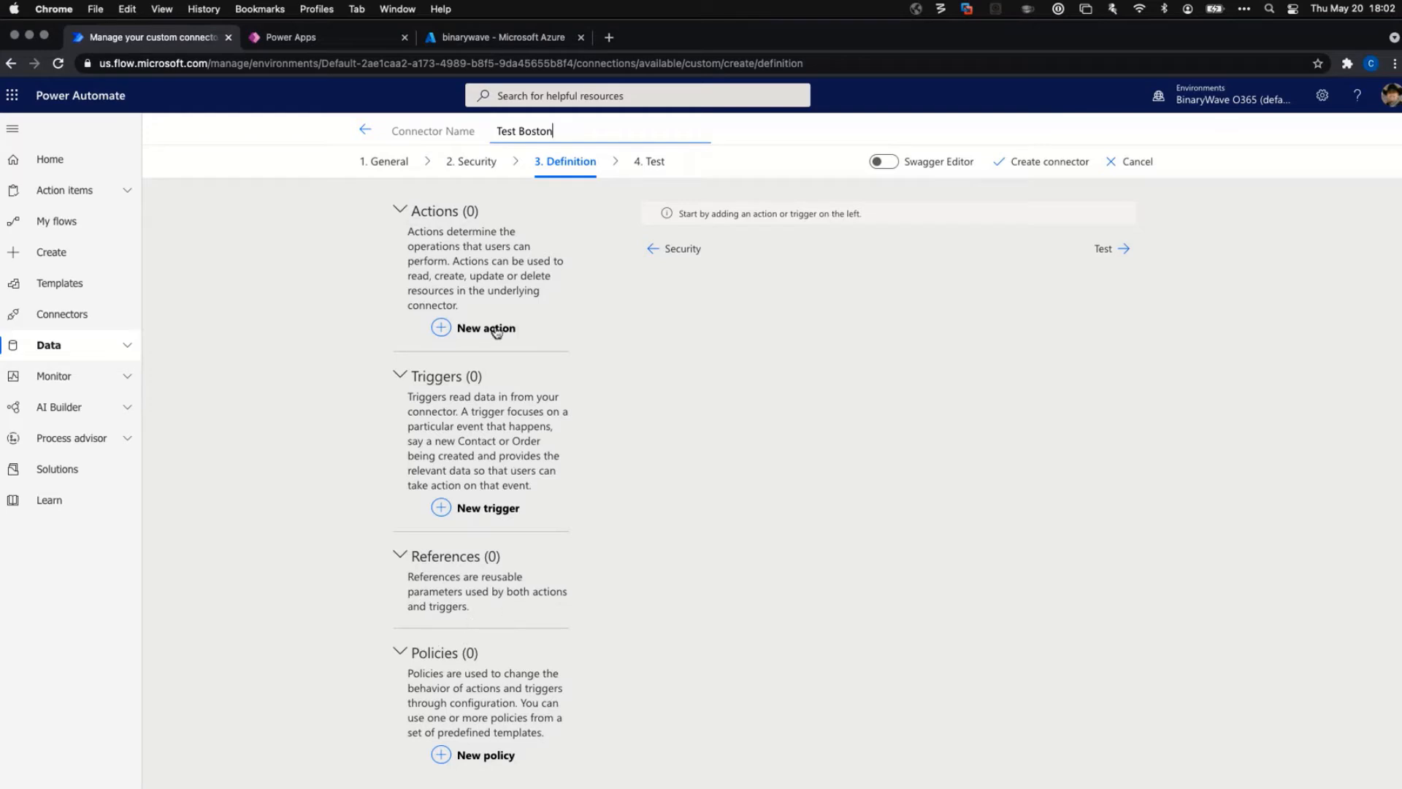
Add an action with summary 'Convert Currency' and description 'Calculate the value of money in a different currency'.
left_click(444, 328)
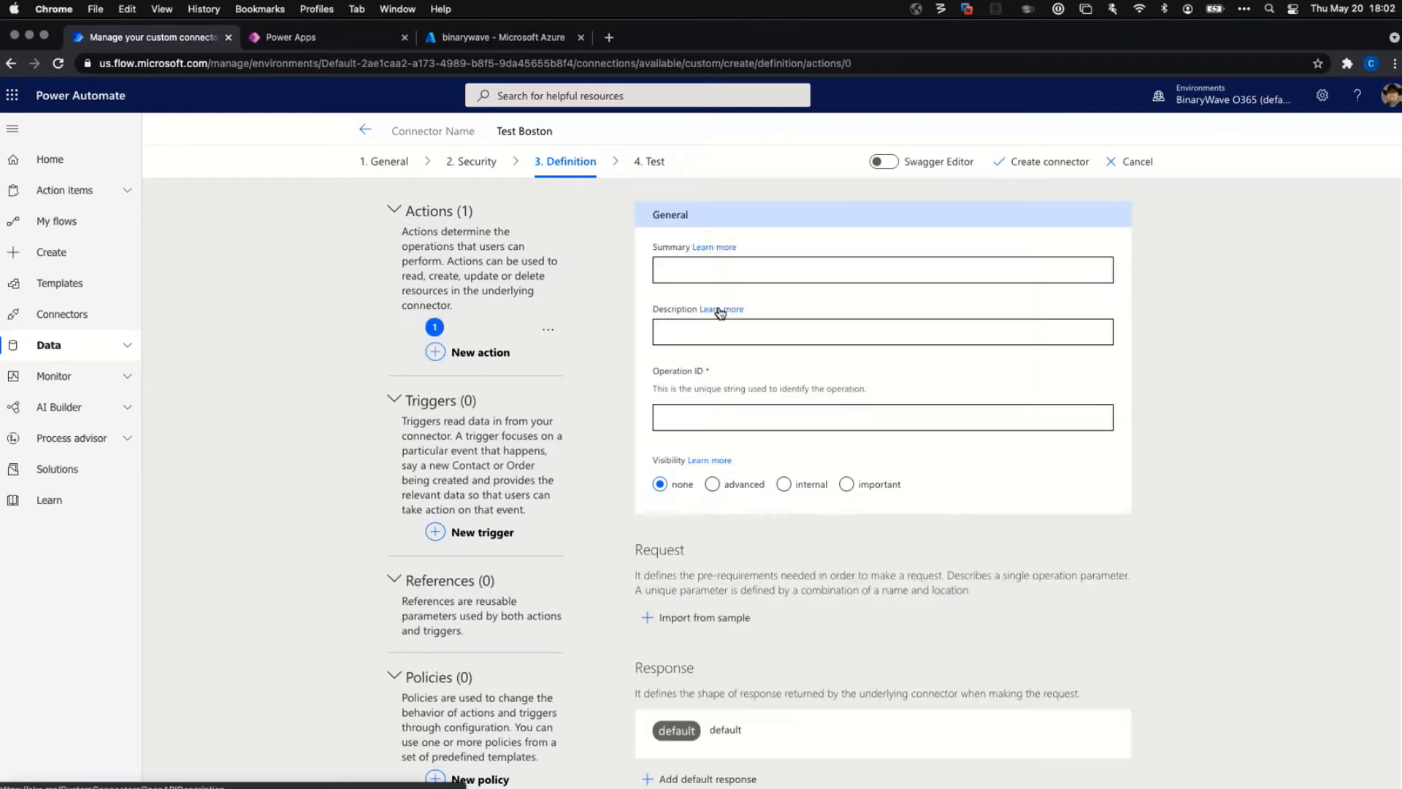
left_click(749, 270)
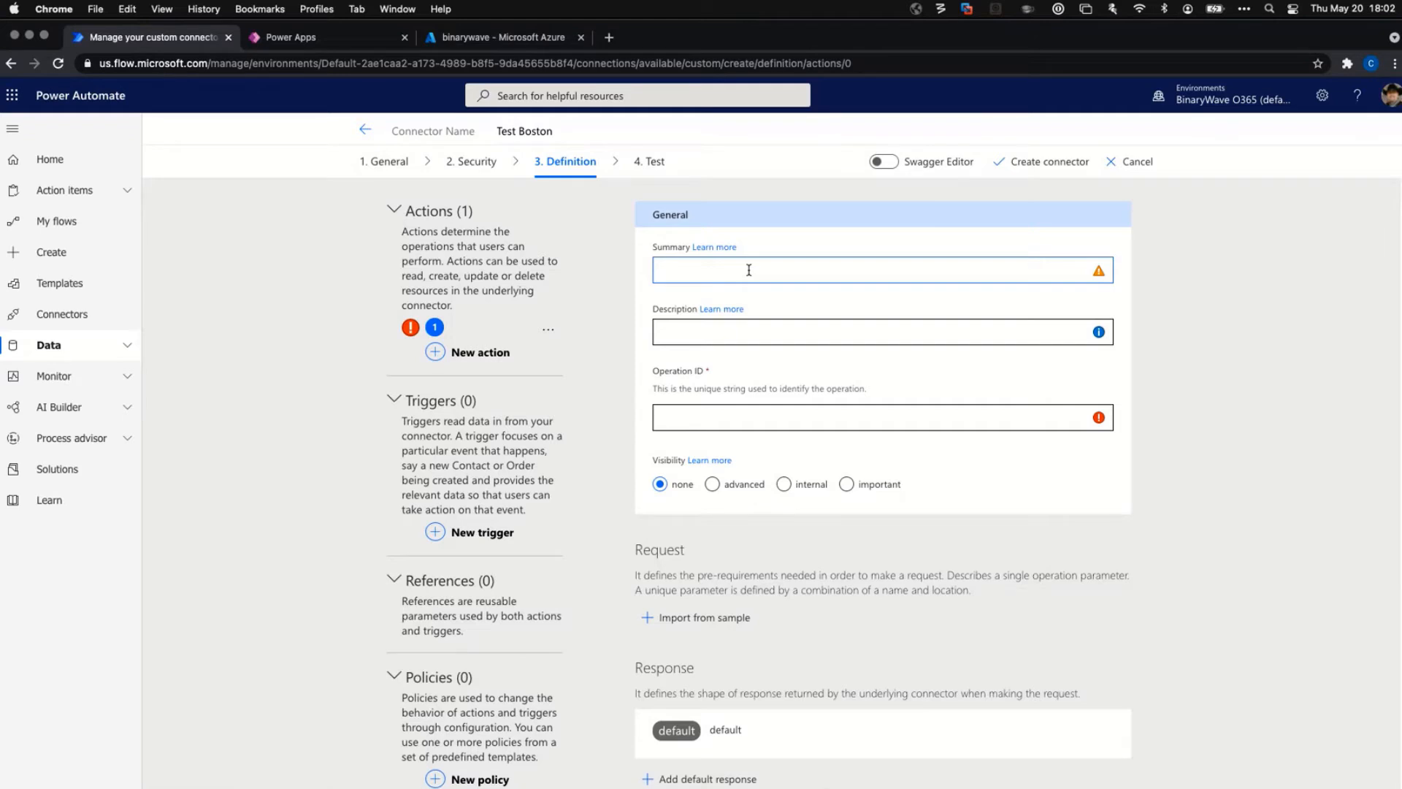
type("Convert Currency")
left_click(680, 332)
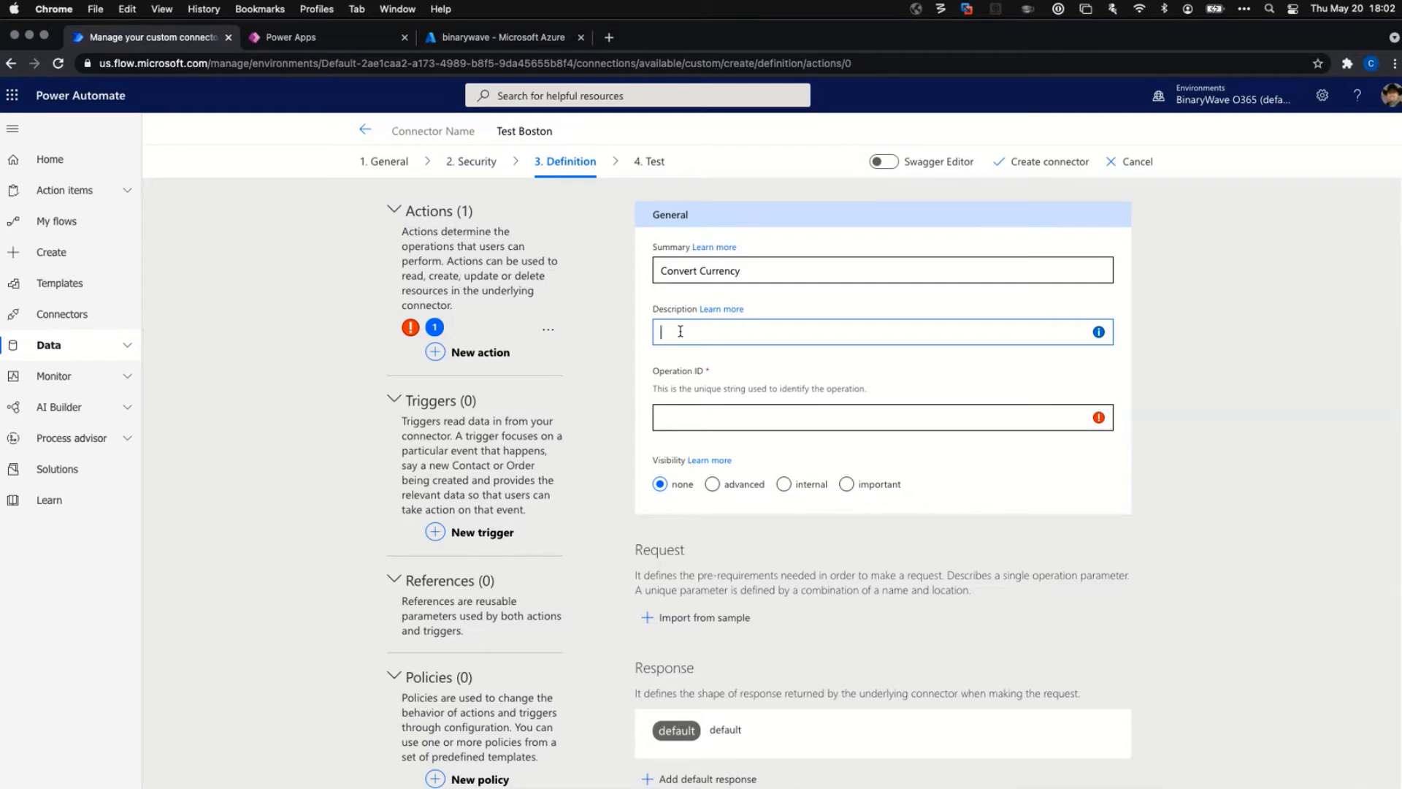
type("Calculate the value of moneh")
key("BackSpace")
type("y in a different curer")
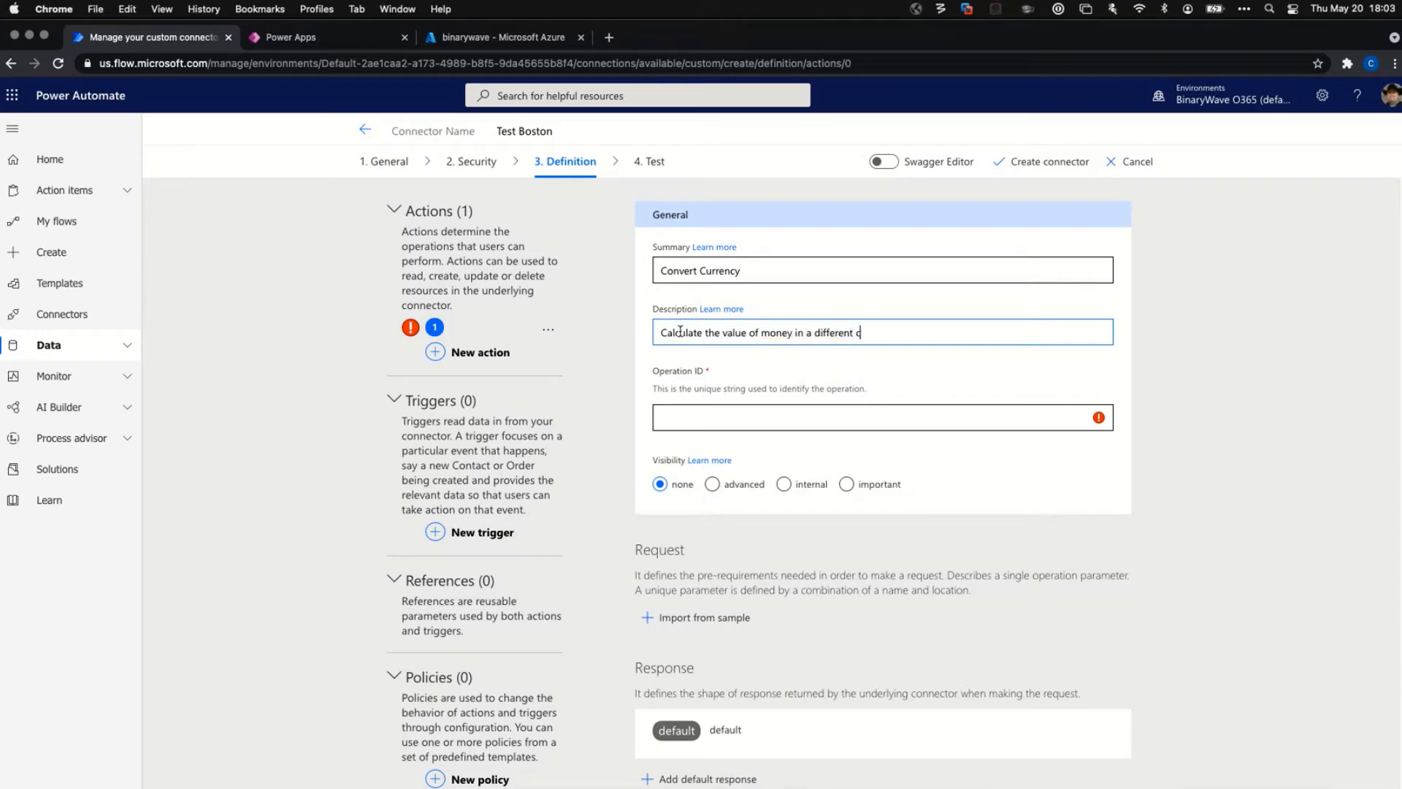
key("BackSpace")
key("BackSpace")
type("rency")
Set the action's Operation ID to convertCurrency and open the visibility documentation.
left_click(708, 410)
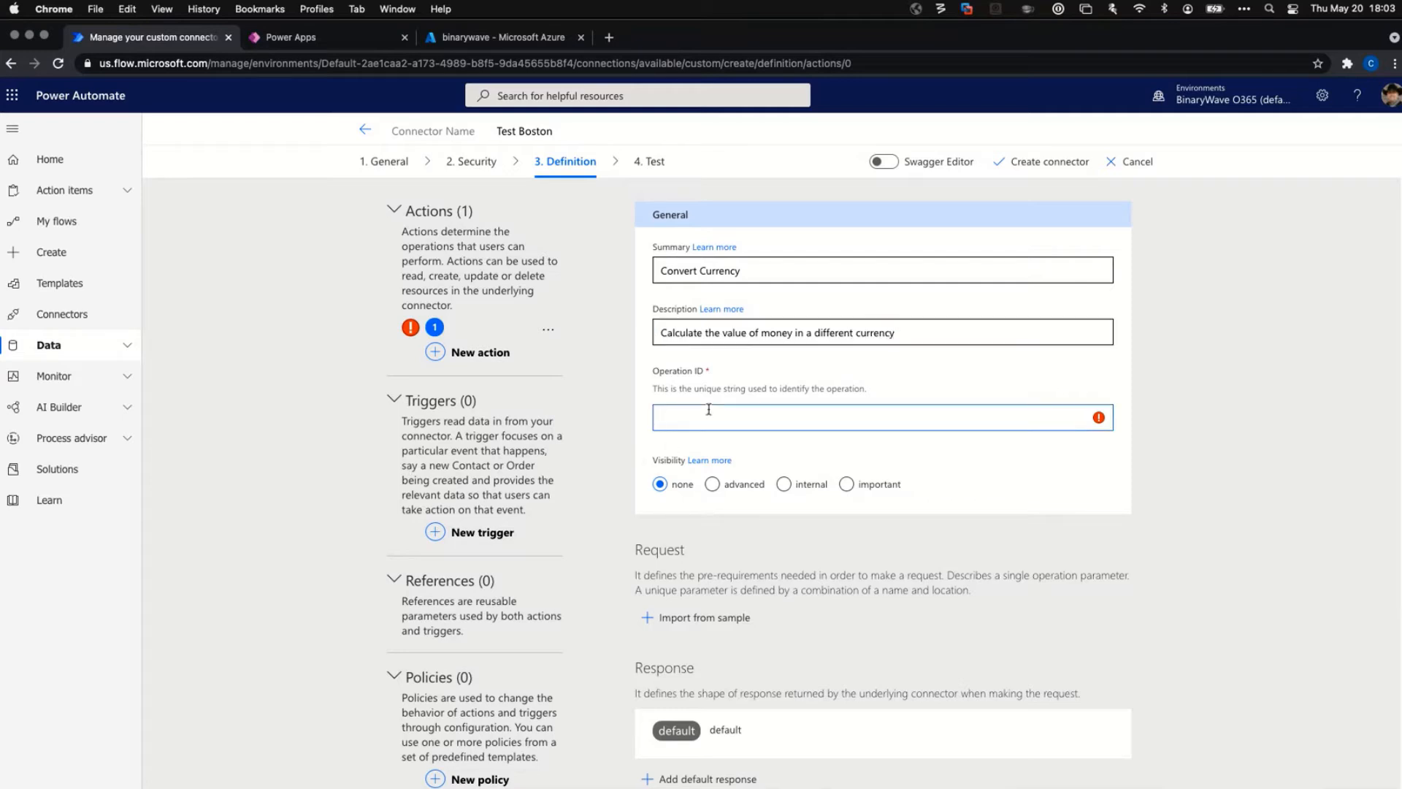
type("convertCurrency")
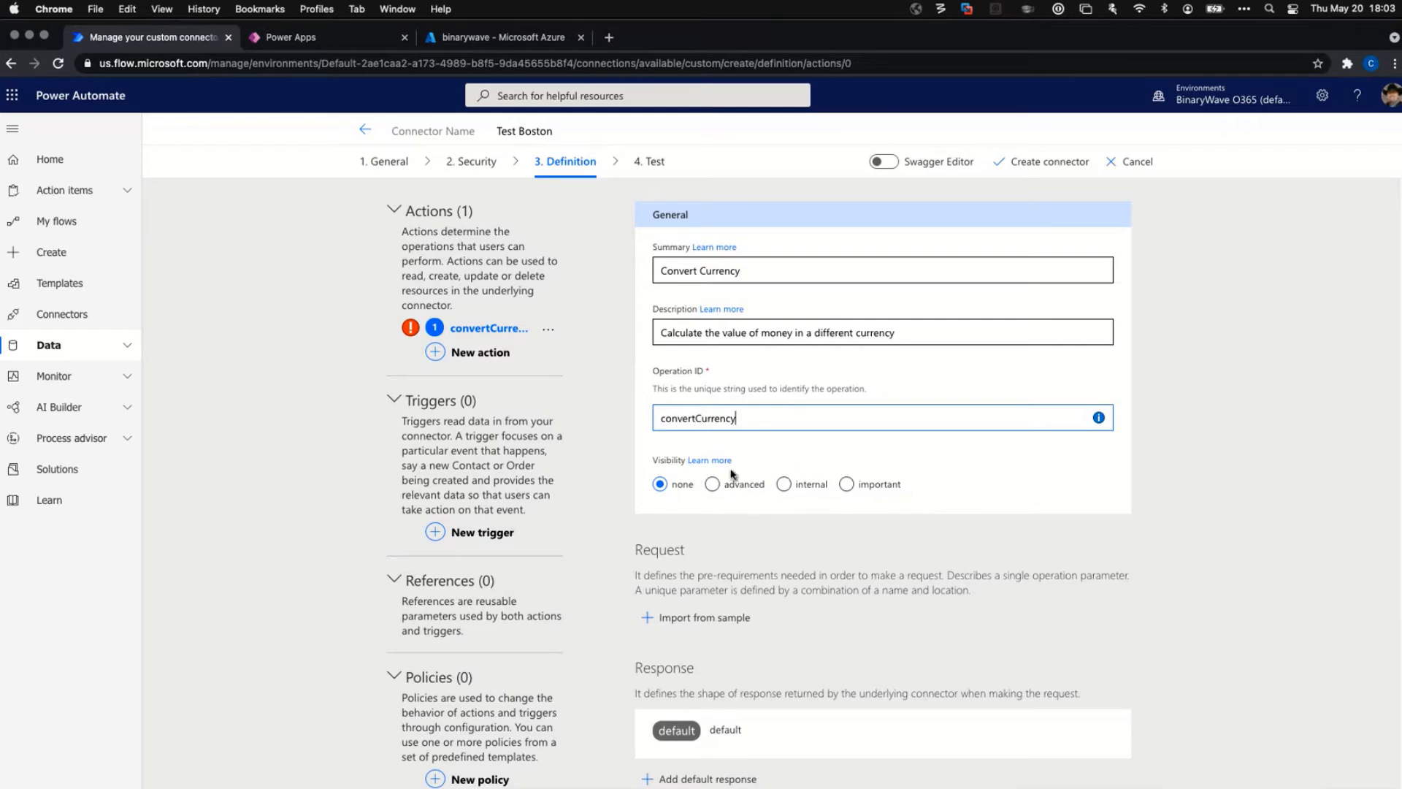
left_click(708, 461)
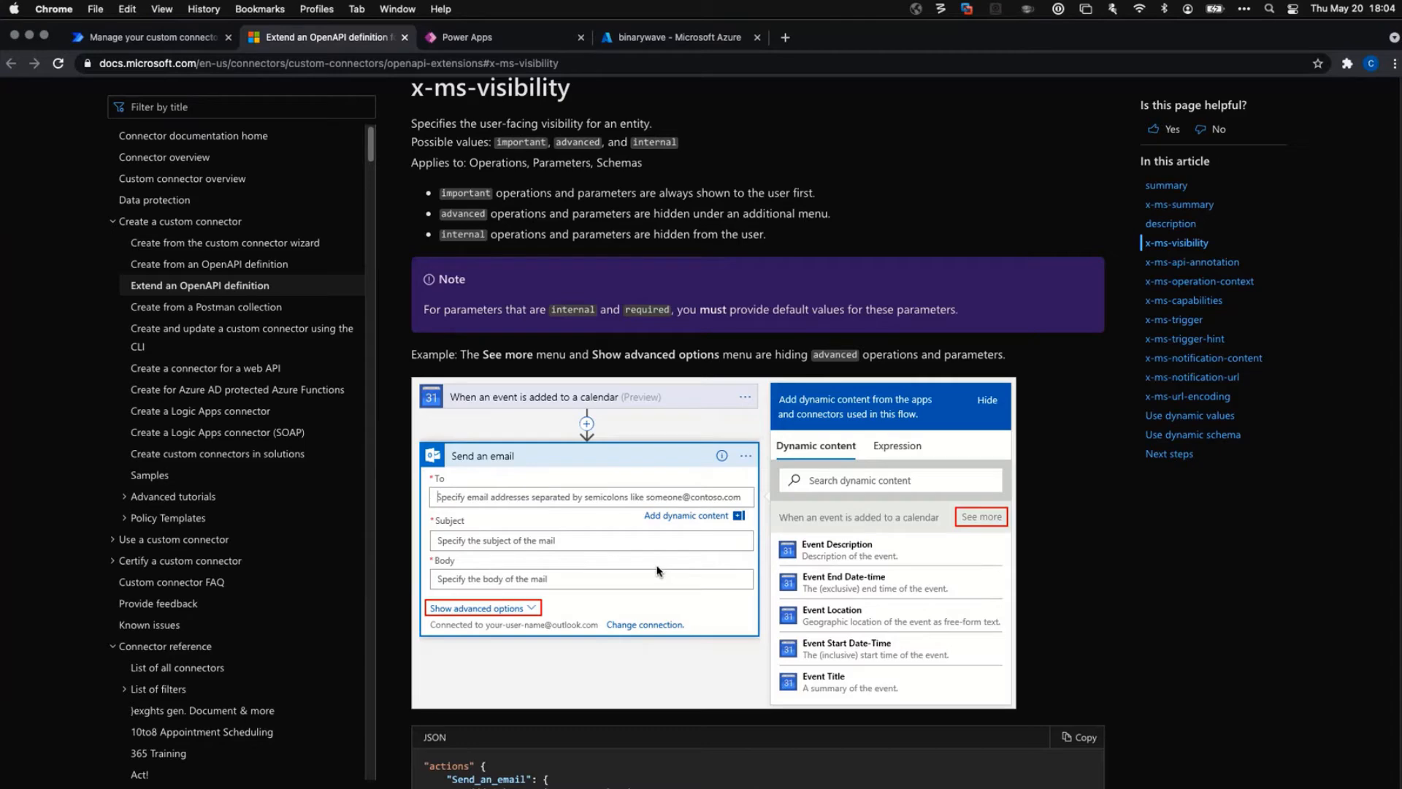
Return from the x-ms-visibility docs to the connector definition tab.
left_click(138, 42)
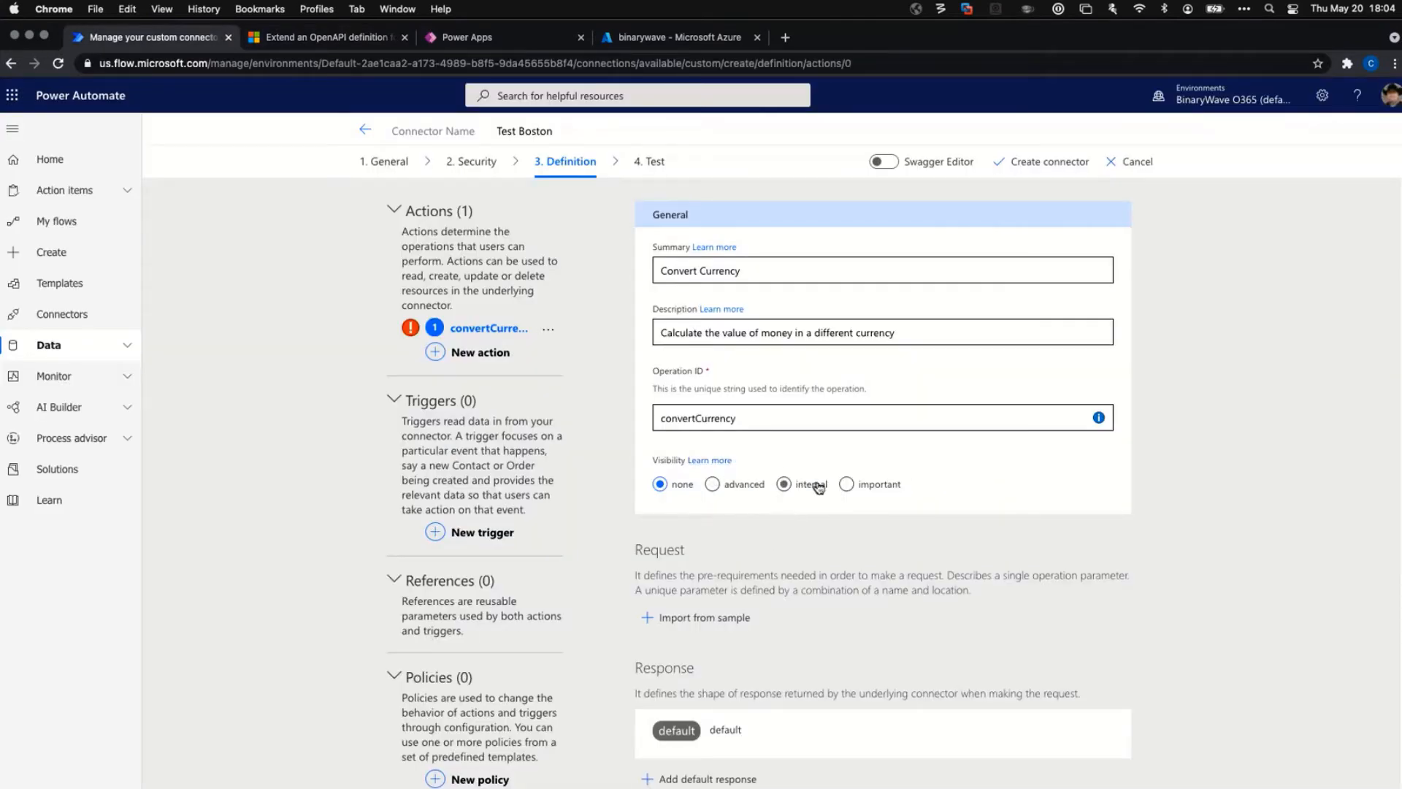
Choose 'important' under Visibility for the convertCurrency action.
left_click(855, 487)
scroll(640, 540, "down", 2)
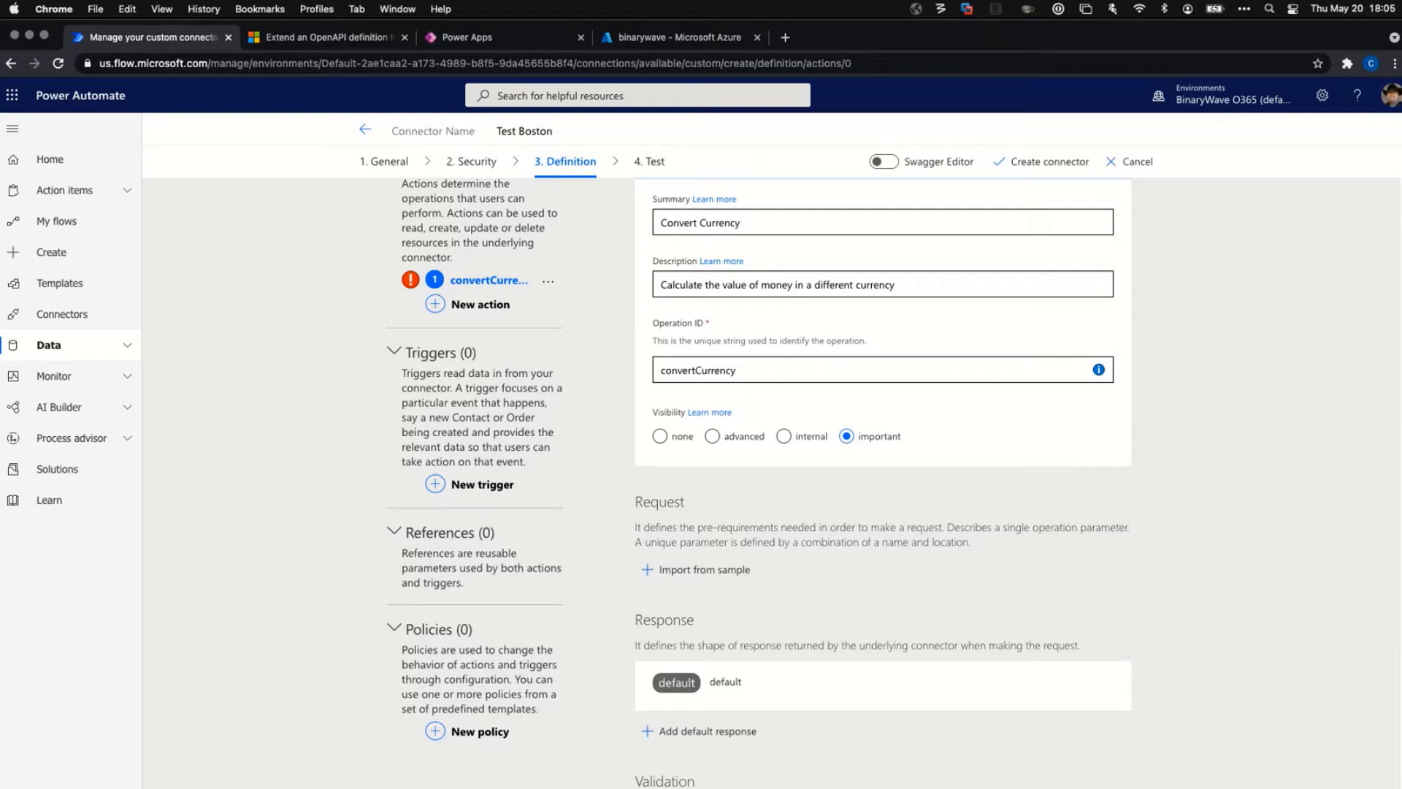
Start a request import from sample with verb POST and URL /ConvertCurrency.
left_click(692, 570)
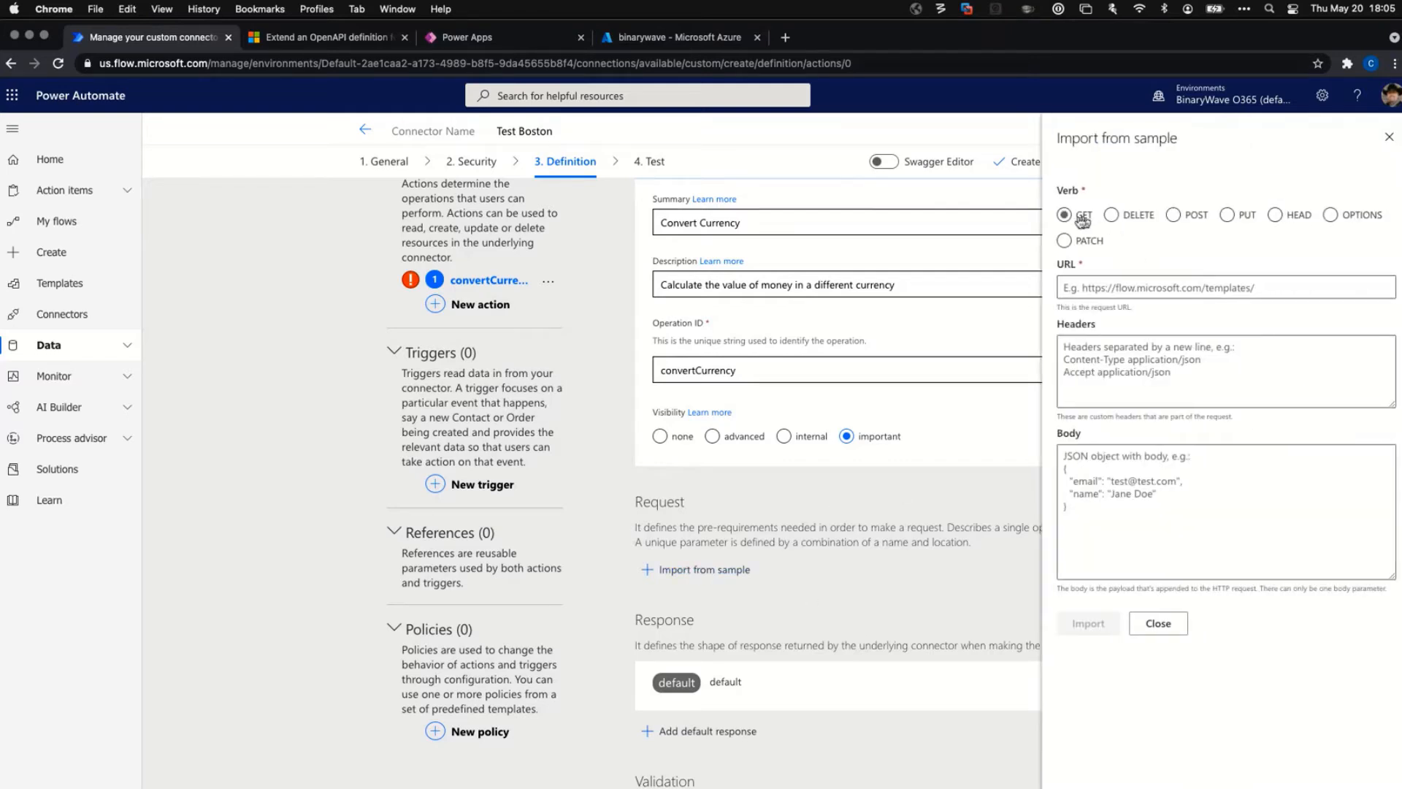
left_click(1174, 215)
left_click(1139, 288)
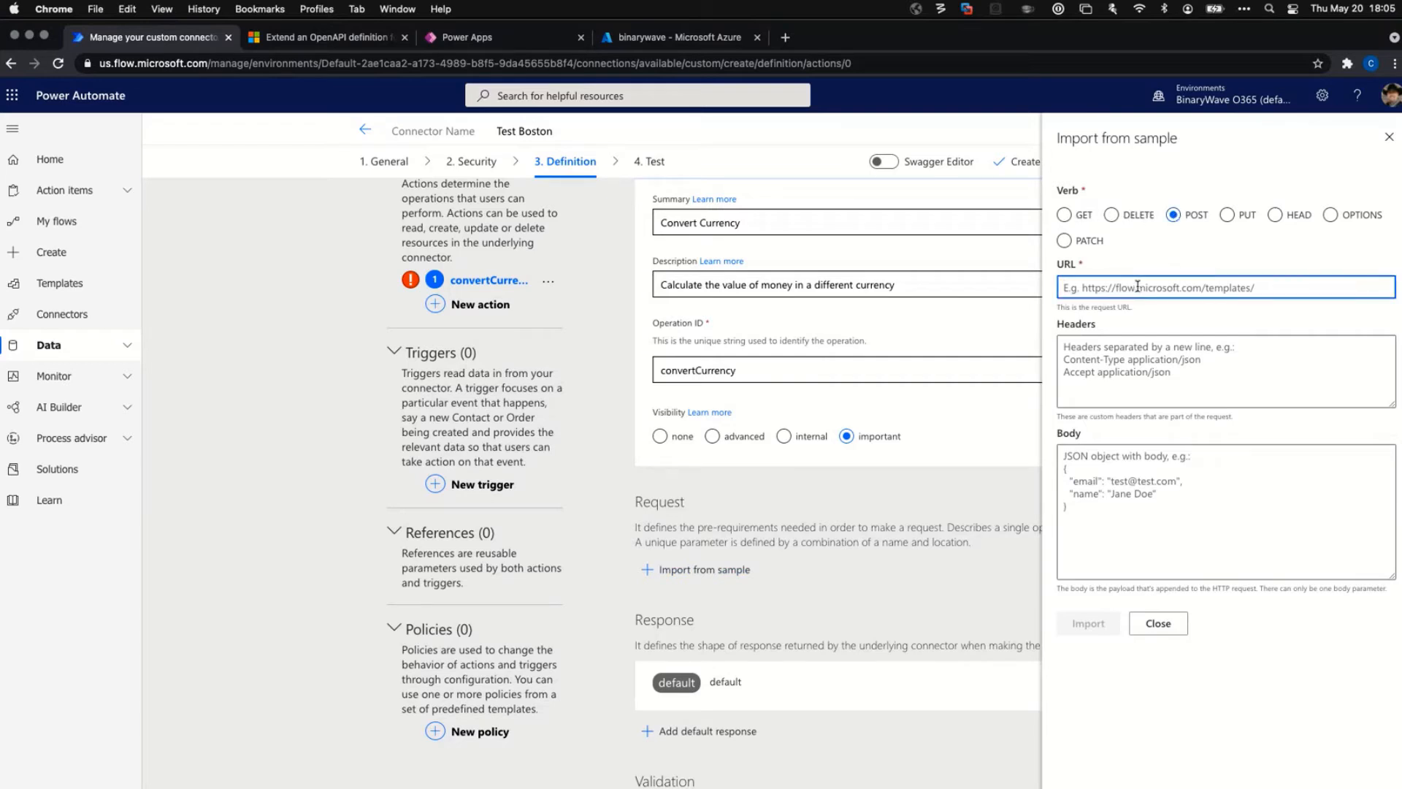
type("/ConvertCurrency")
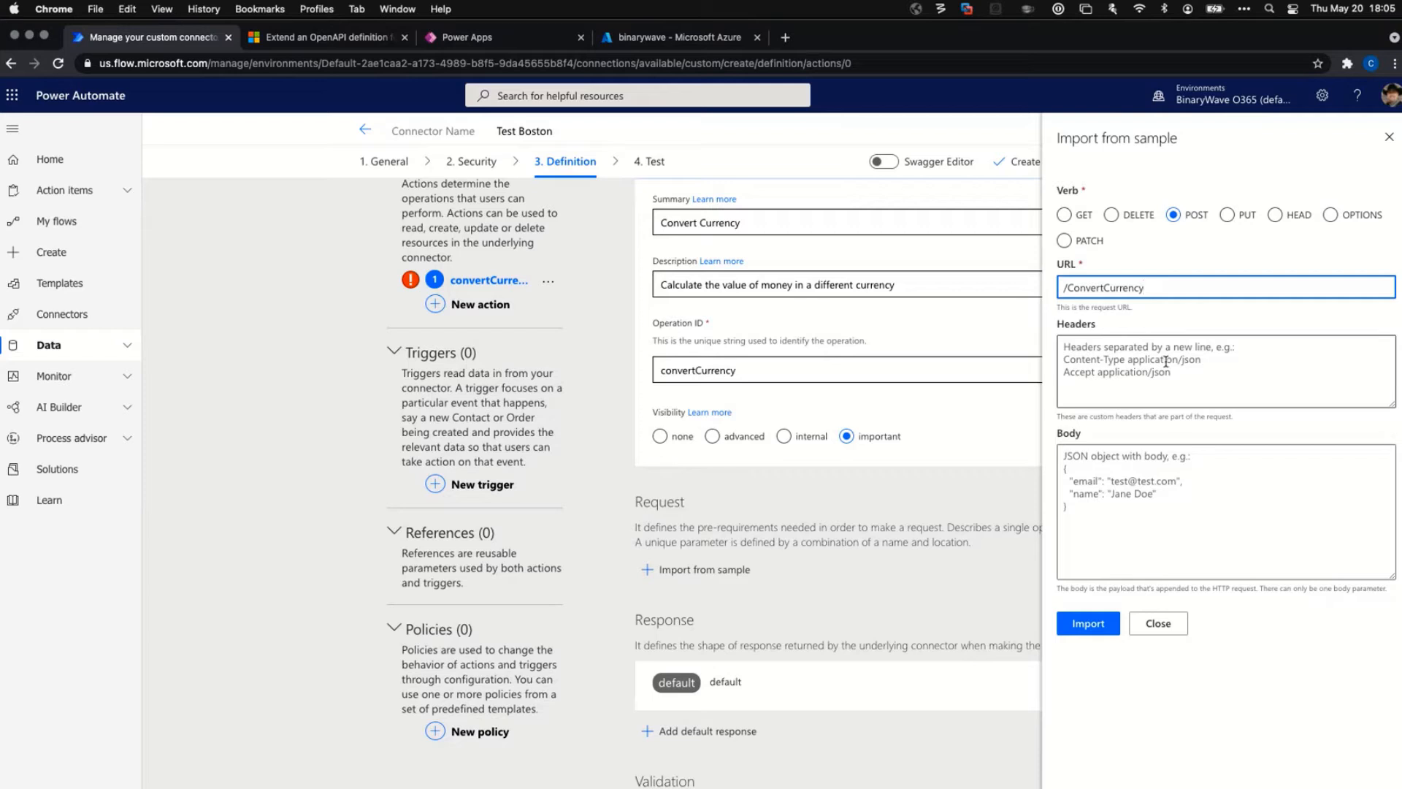
Fetch the JSON sample from another app for the request Body box.
left_click(1110, 511)
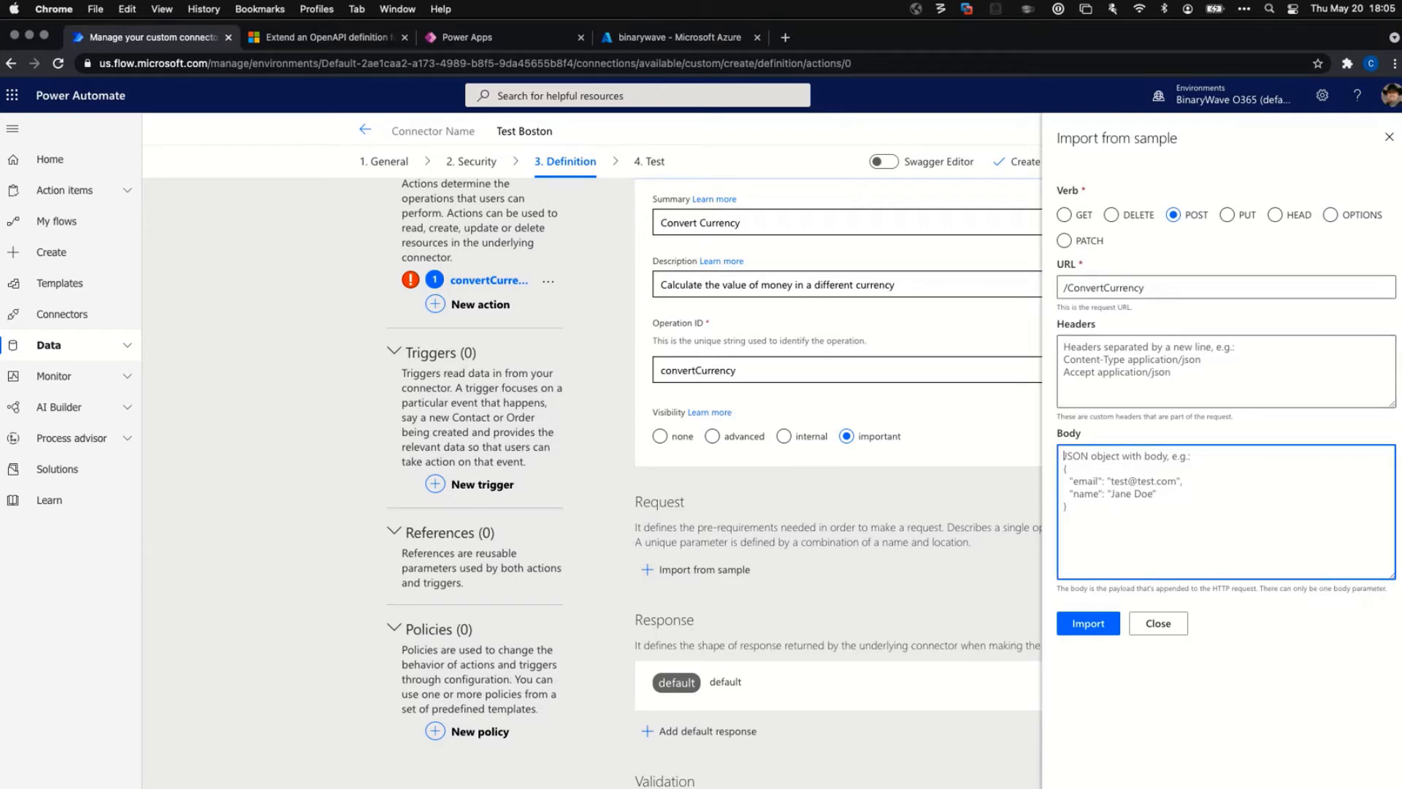
key("super+Tab")
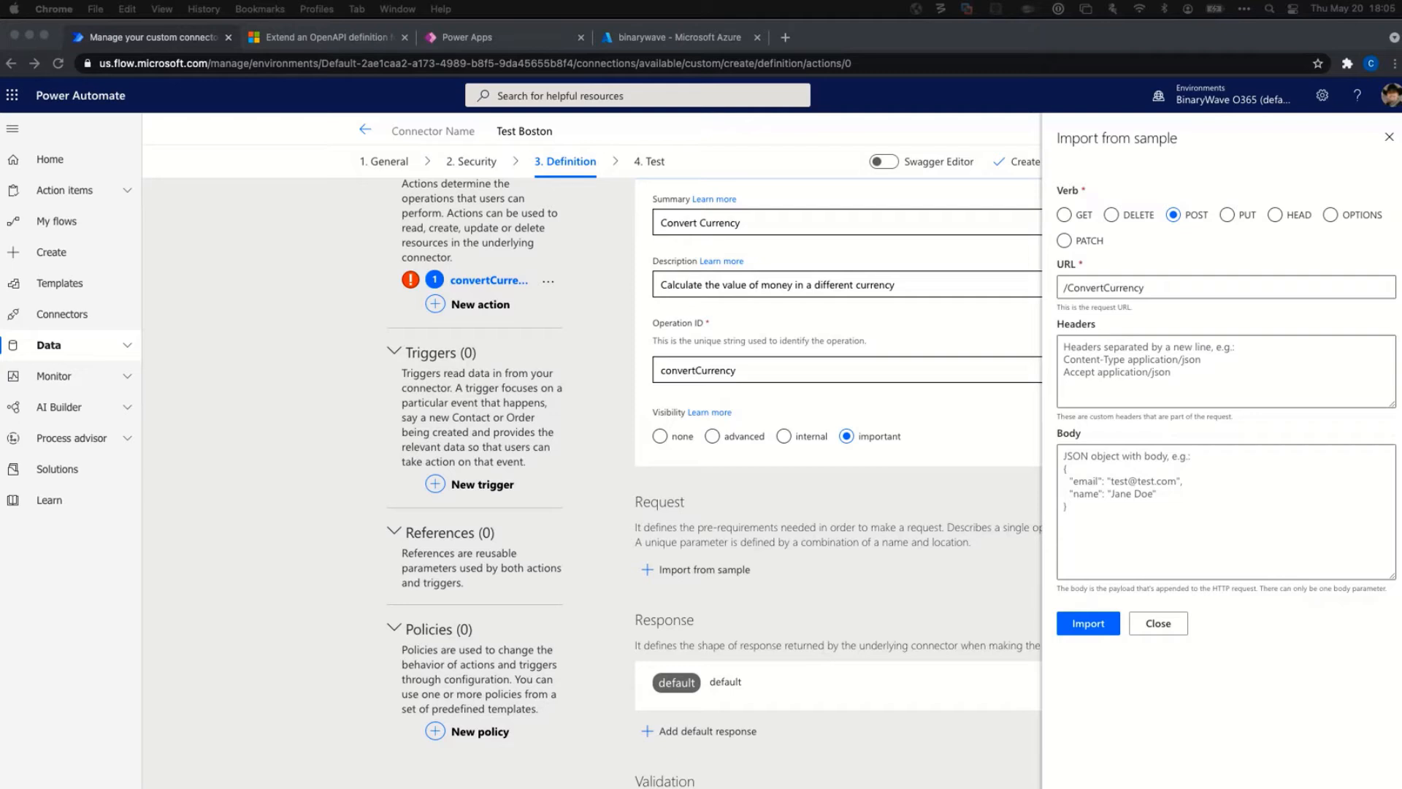
left_click(1172, 490)
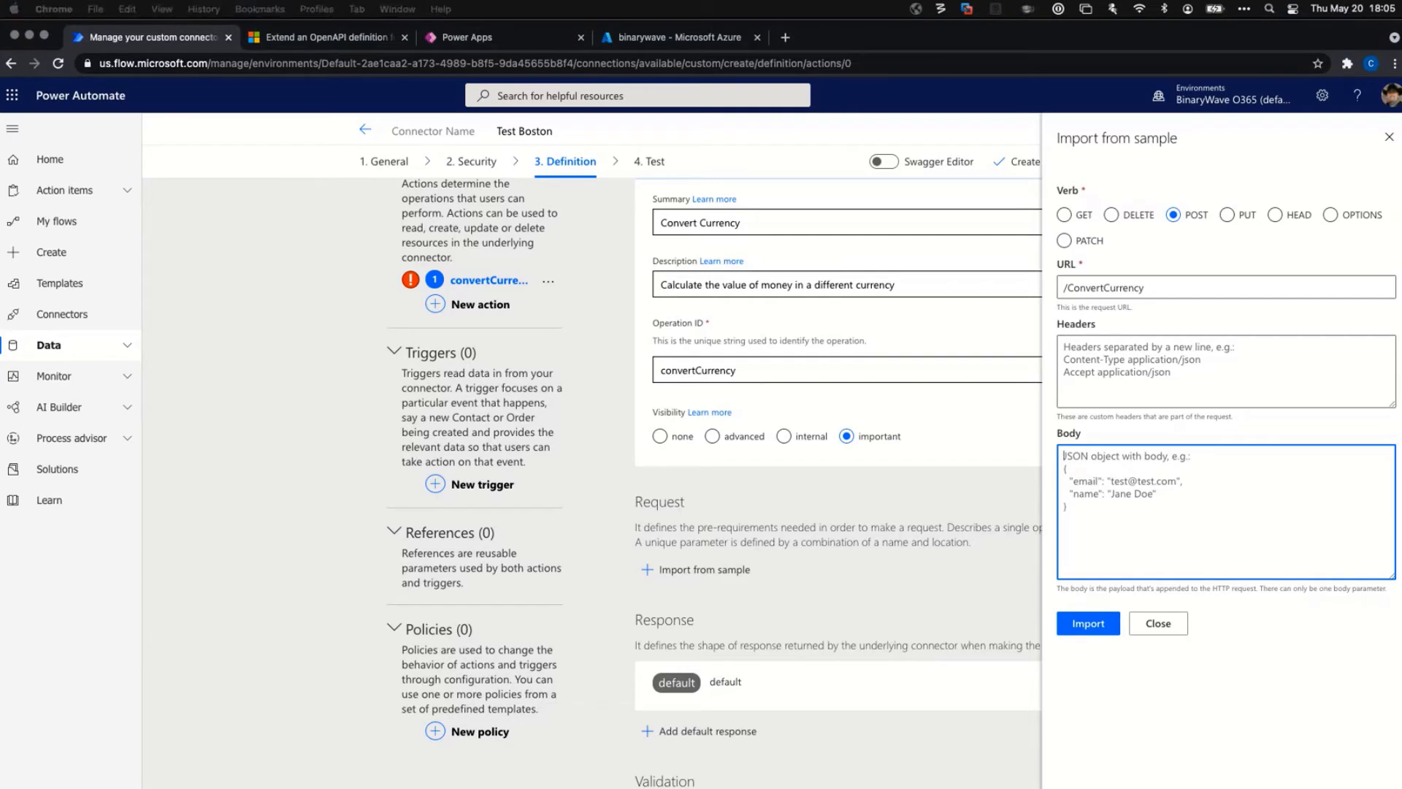
key("super+Tab")
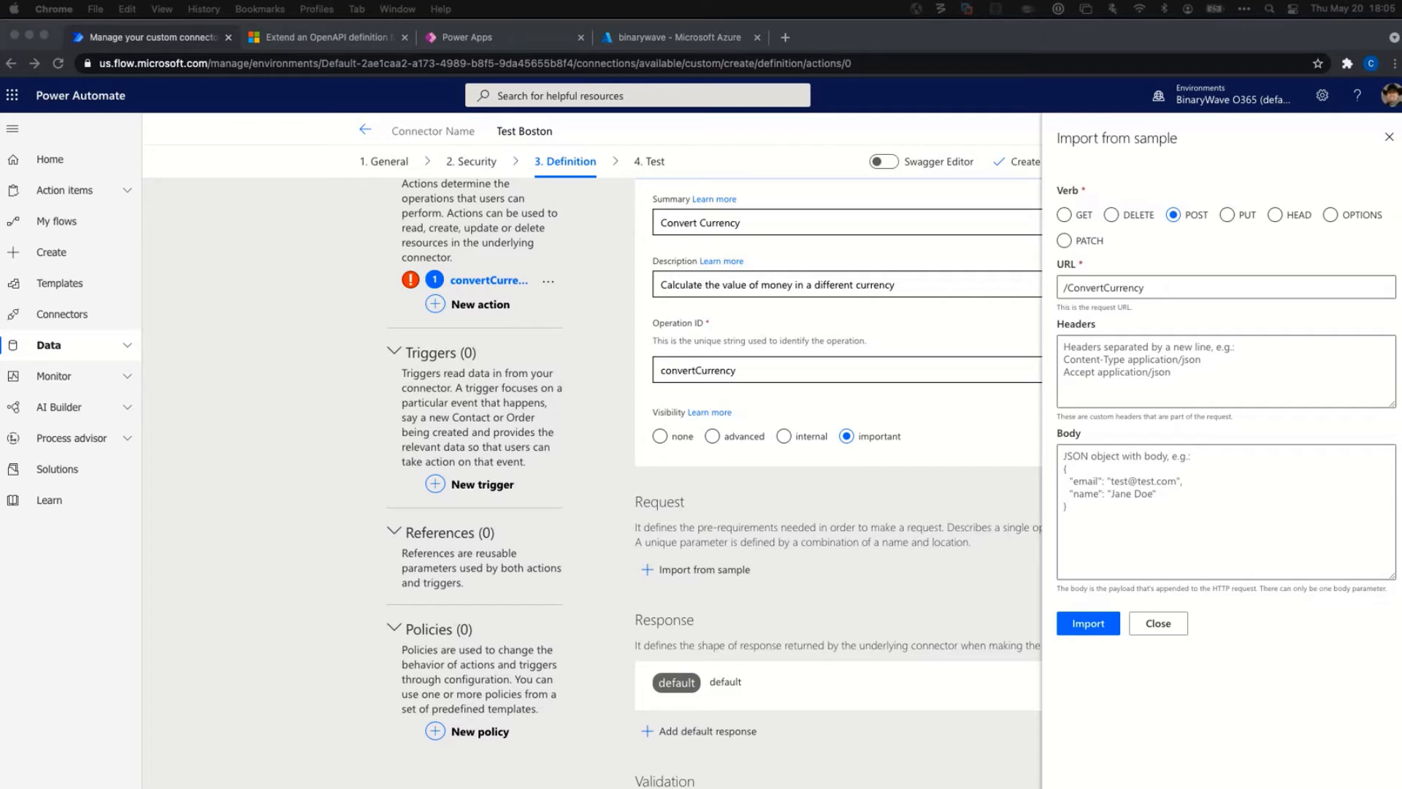
left_click(1109, 504)
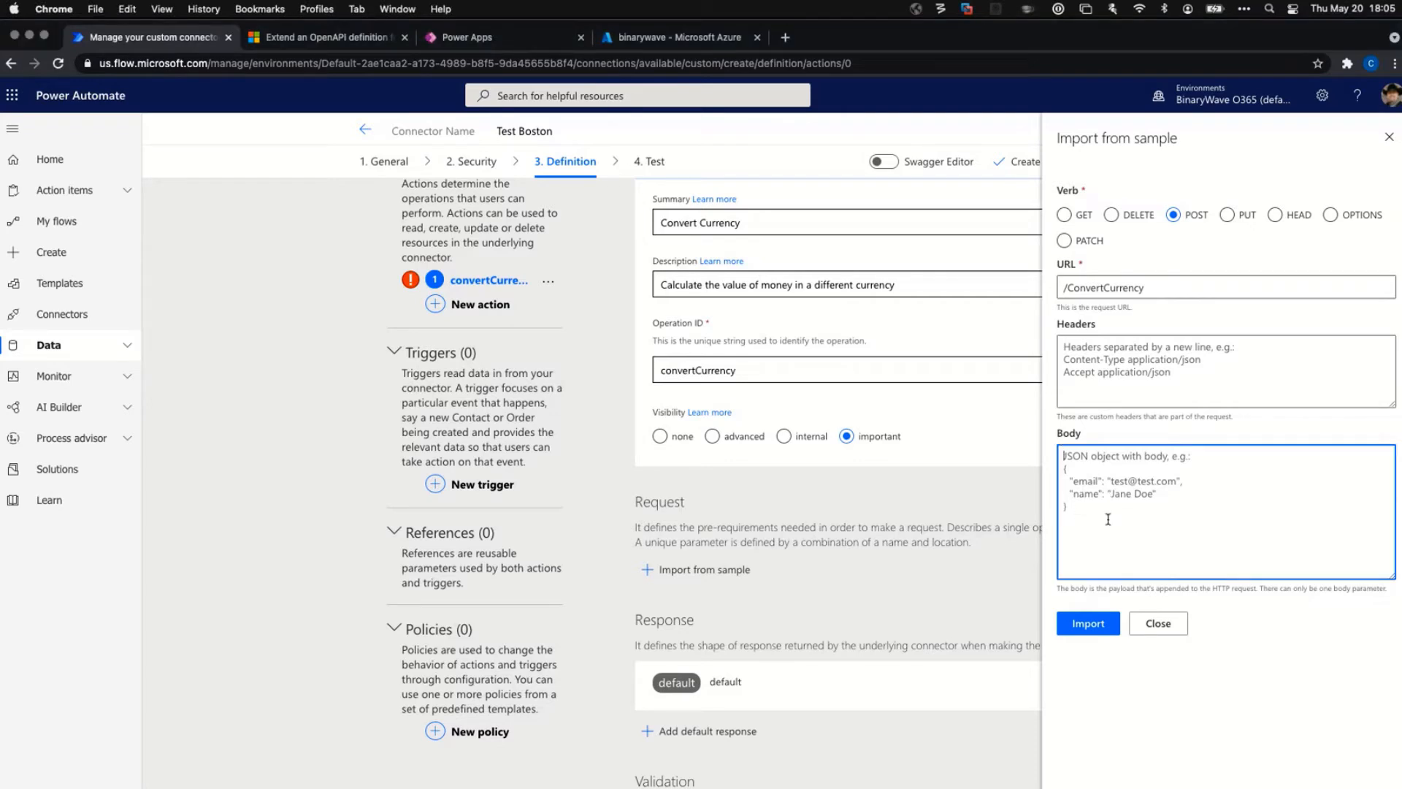
Paste the JSON sample into the request body and review its supported source currency list.
right_click(1083, 459)
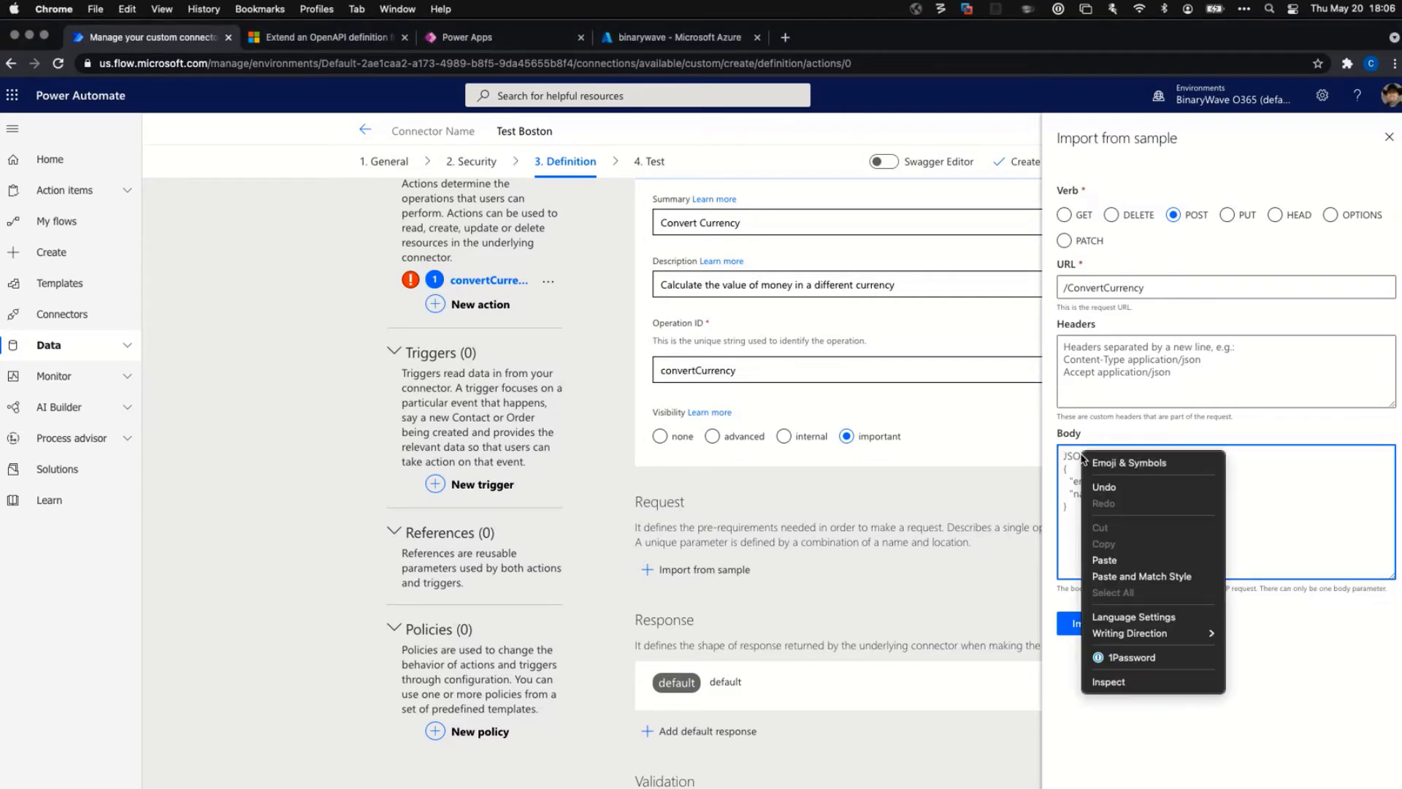
left_click(1105, 560)
scroll(1281, 548, "up", 5)
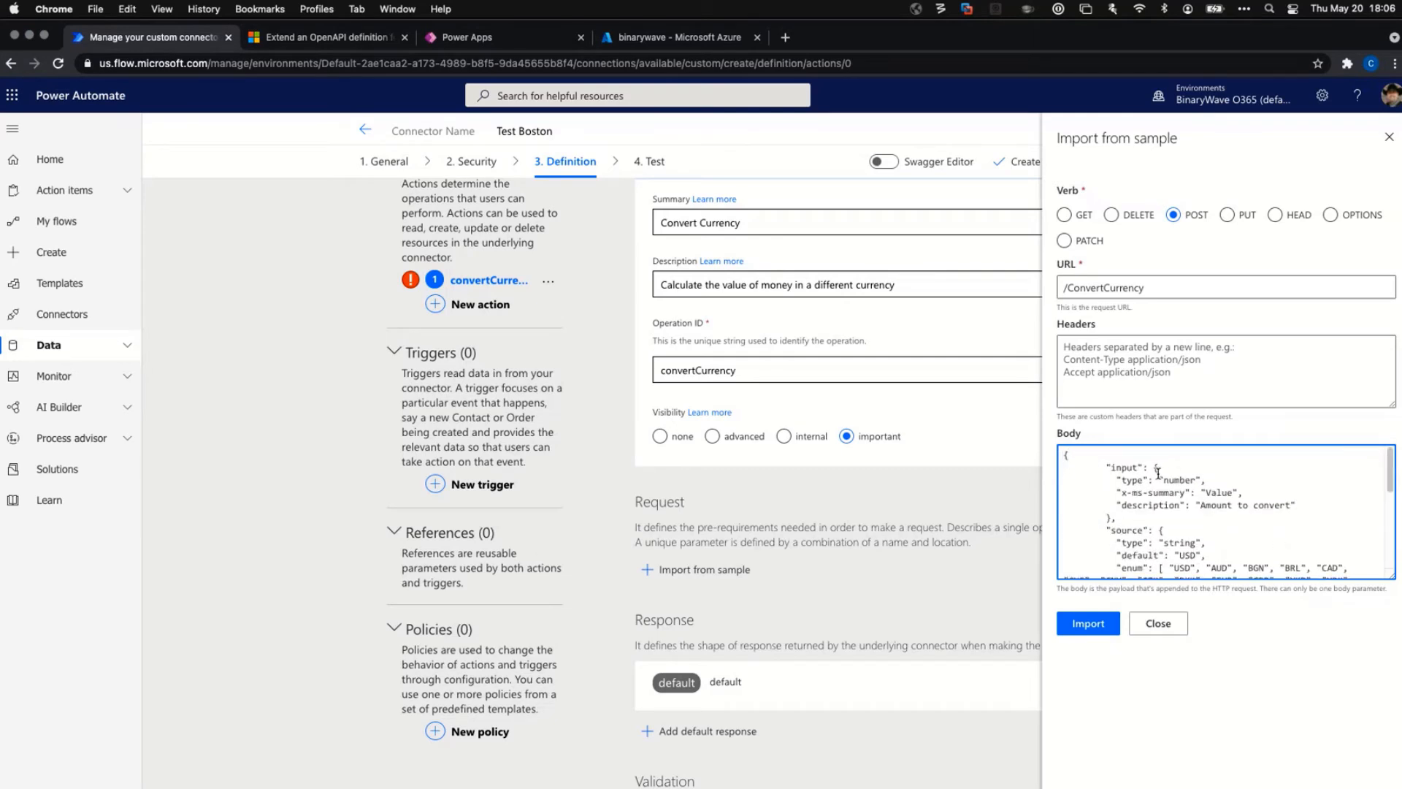
double_click(1179, 480)
left_click(1220, 493)
left_click_drag(1391, 481, 1392, 486)
scroll(1257, 496, "down", 4)
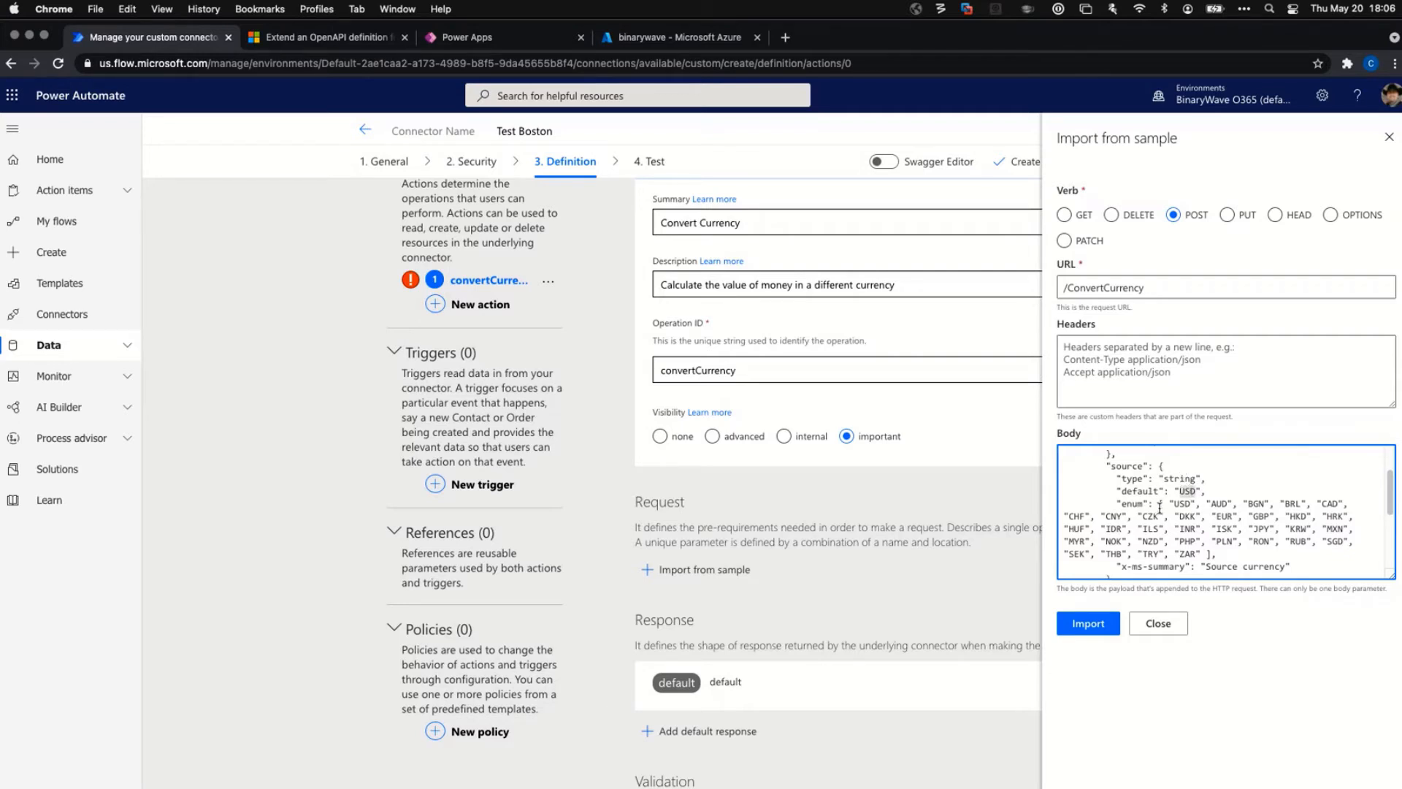
left_click_drag(1160, 504, 1212, 553)
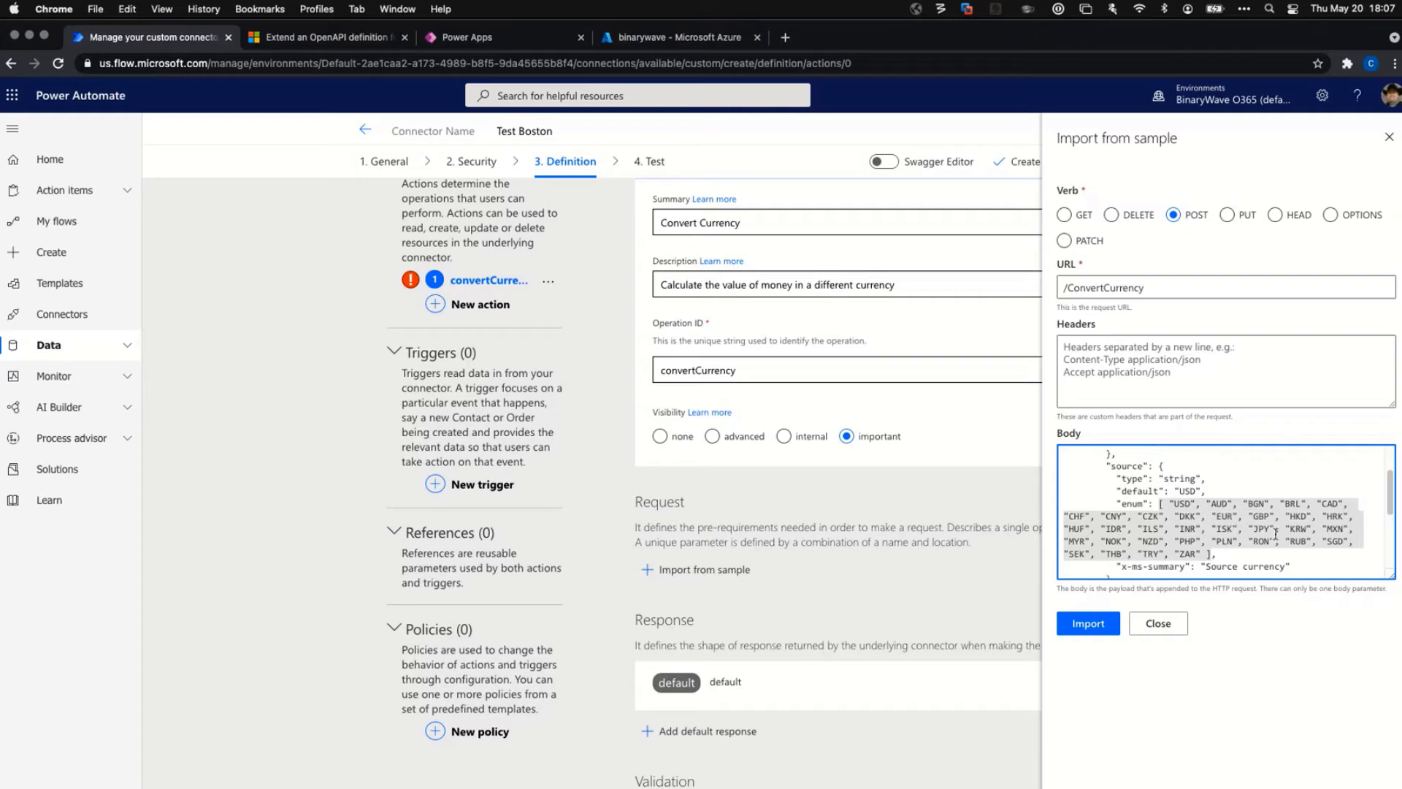
left_click(1267, 559)
scroll(1198, 496, "down", 5)
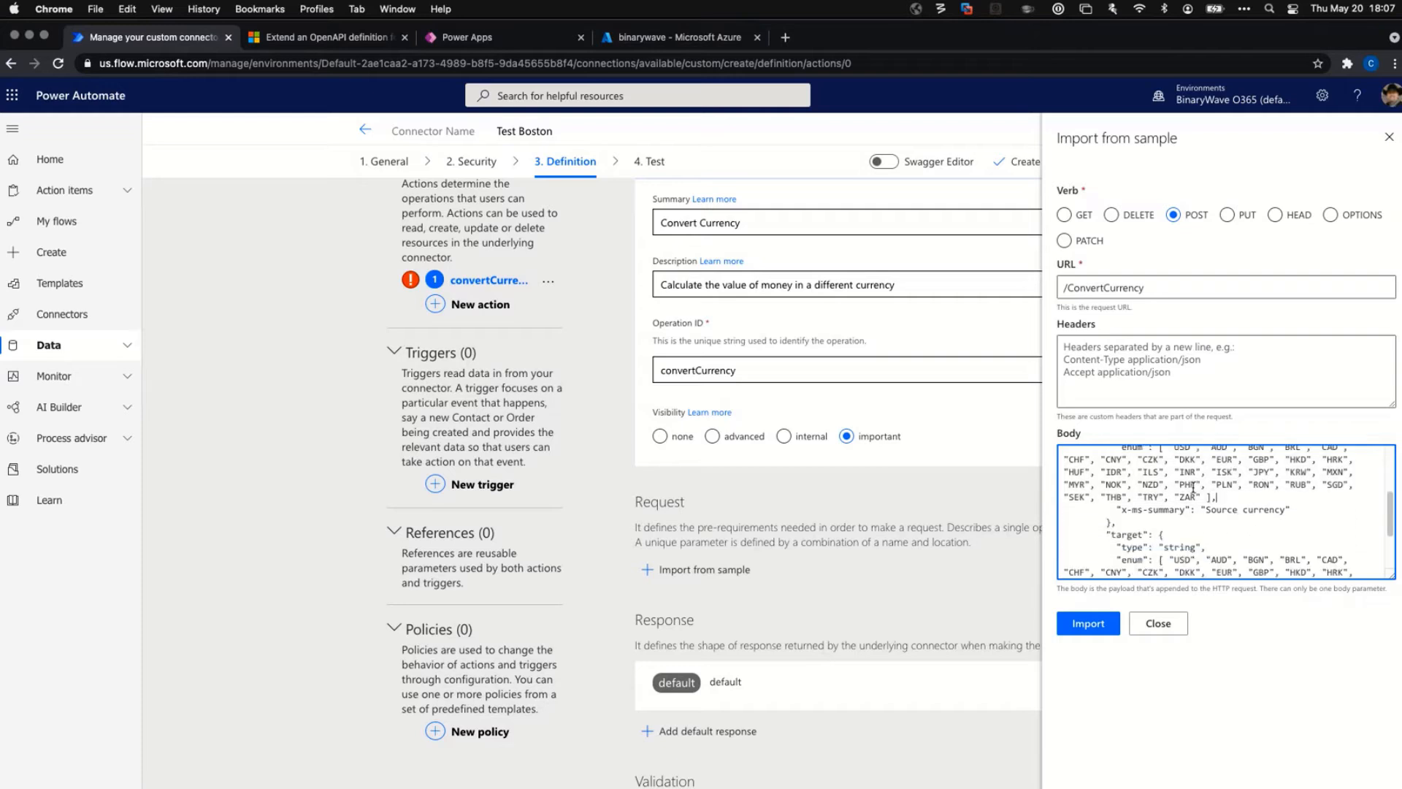
left_click(1087, 632)
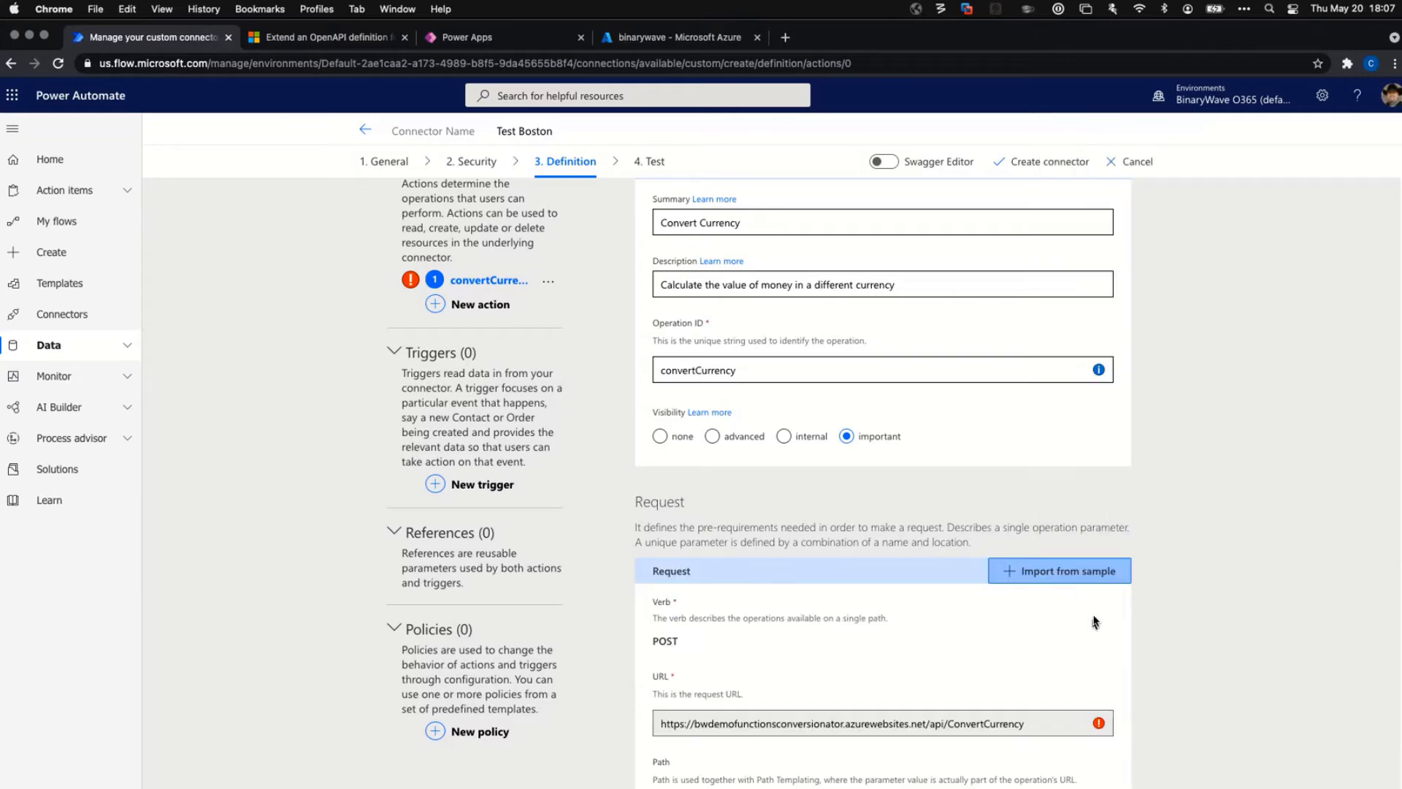
scroll(1074, 489, "down", 1)
scroll(1099, 482, "down", 3)
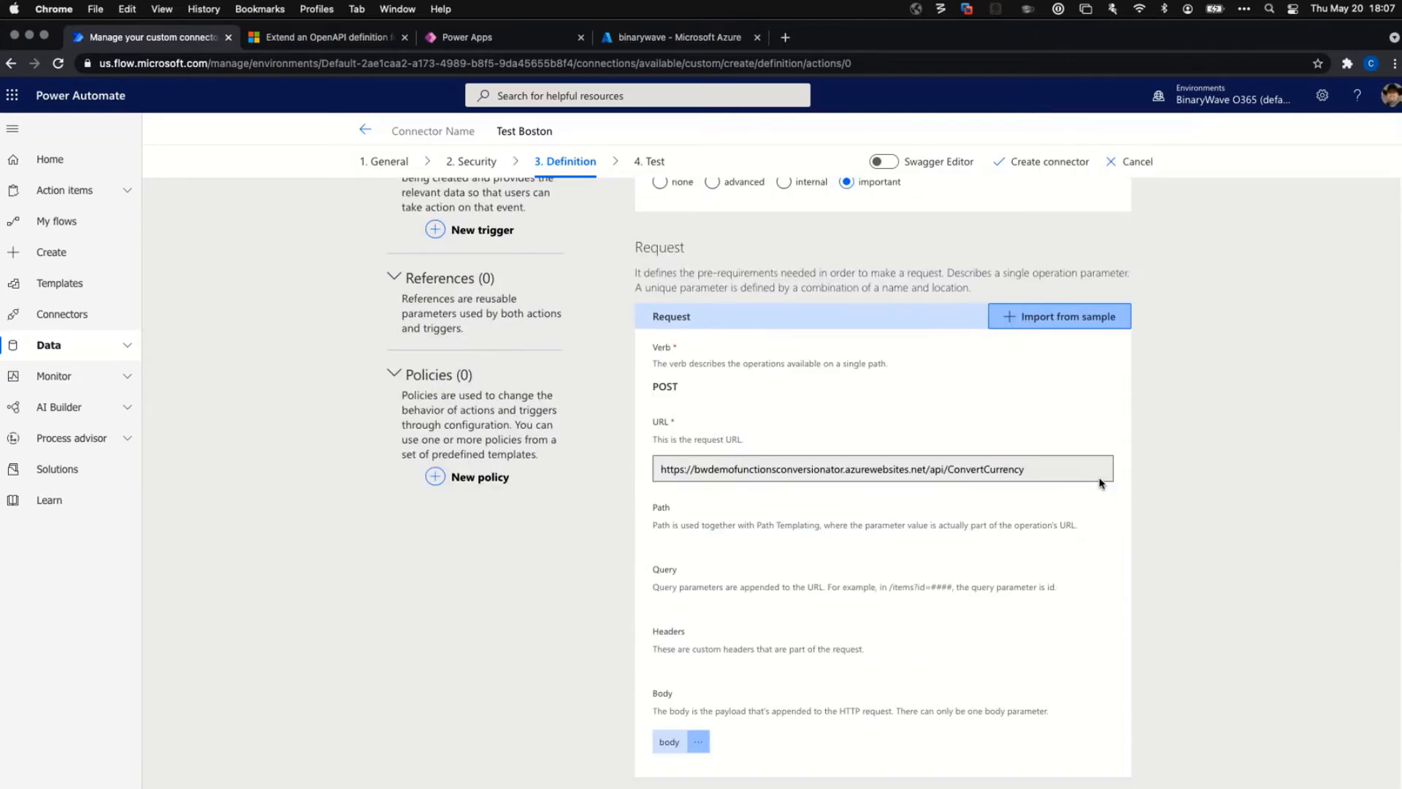
left_click(698, 743)
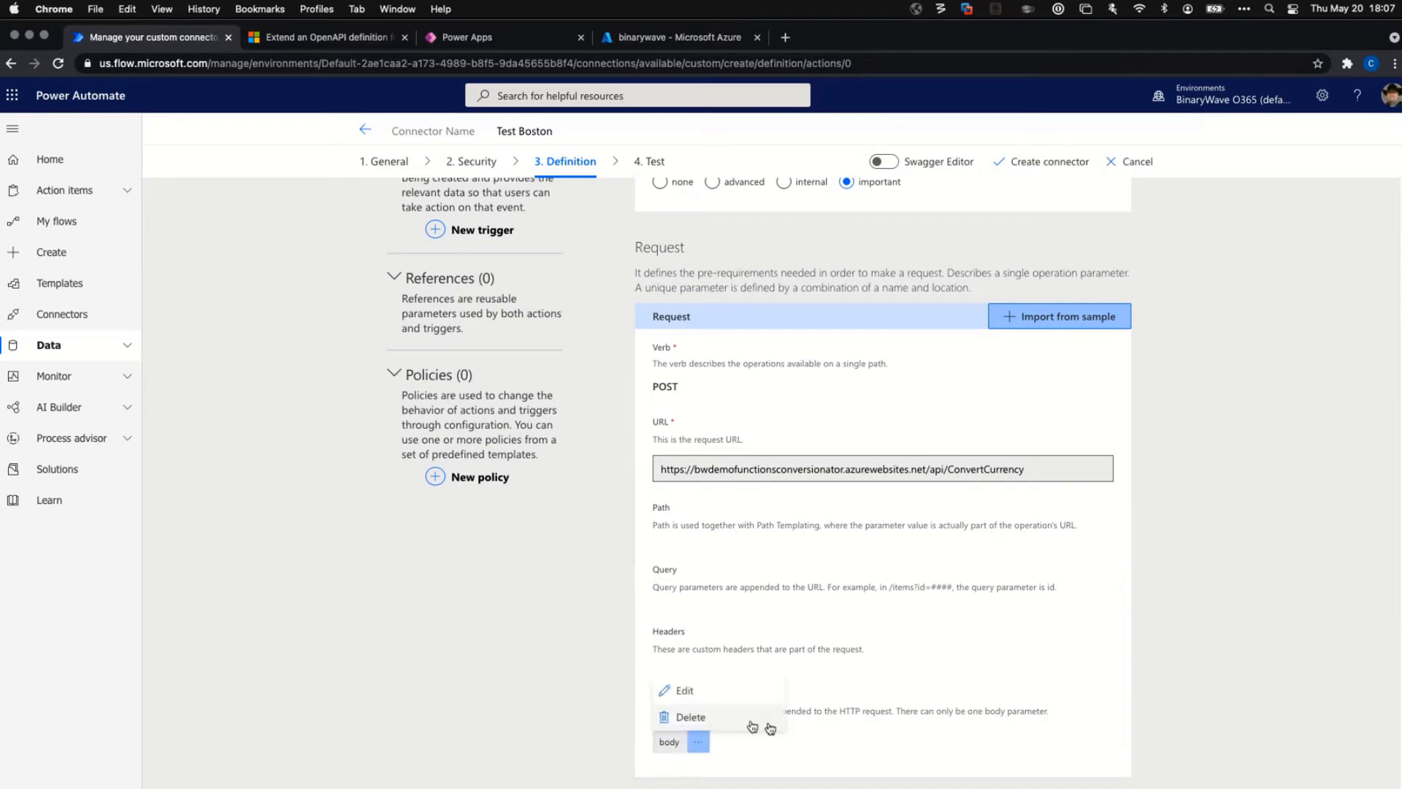
left_click(699, 744)
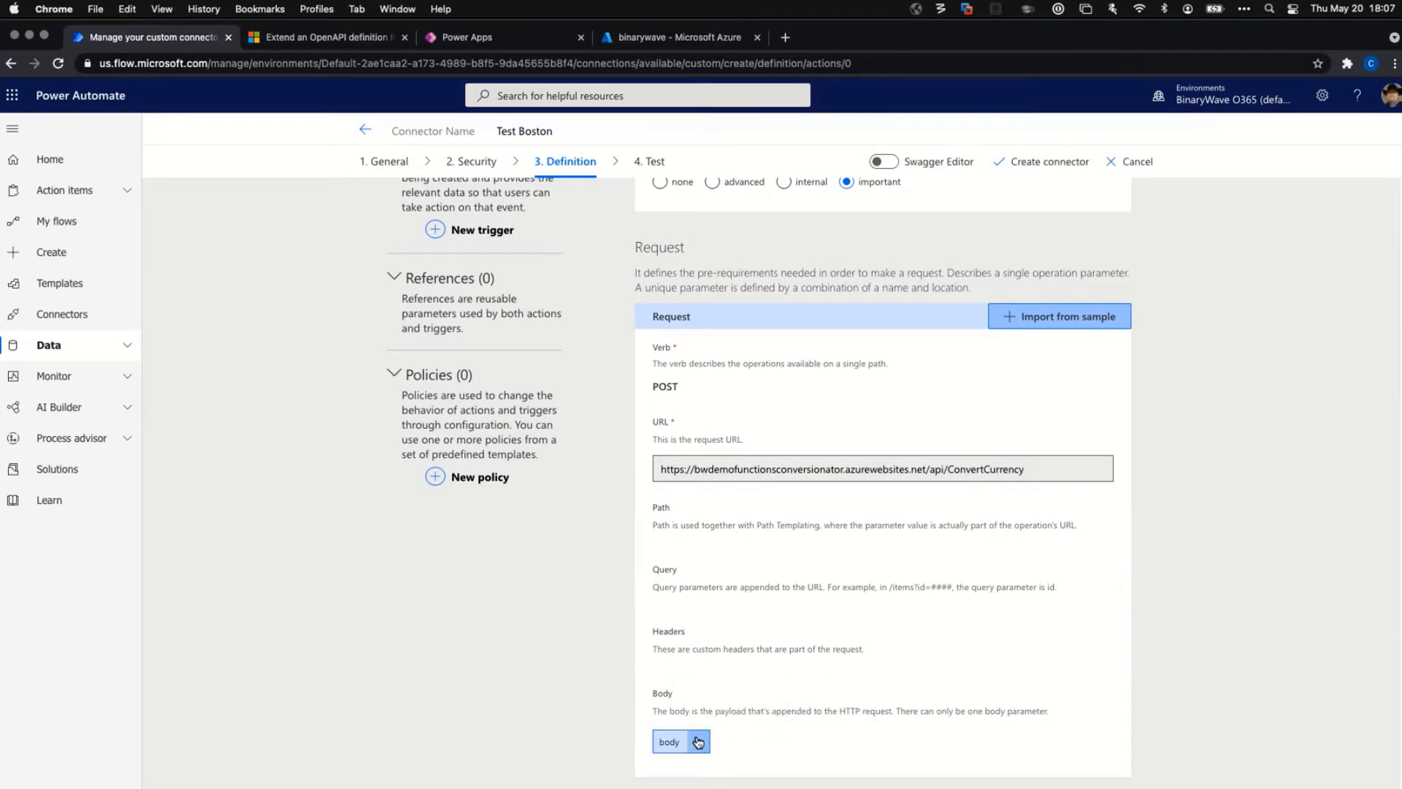
left_click(698, 744)
left_click(684, 690)
scroll(917, 533, "down", 2)
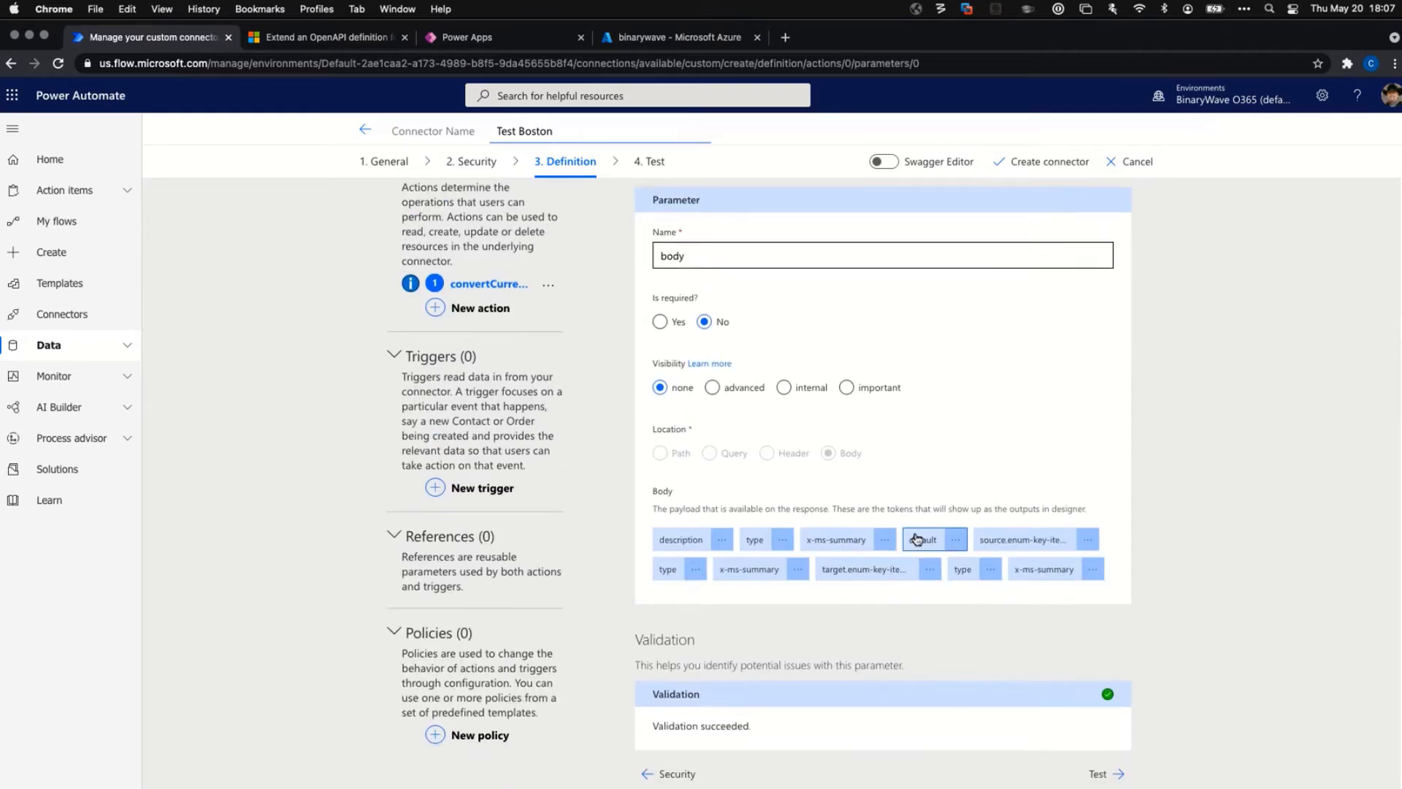
scroll(919, 511, "up", 2)
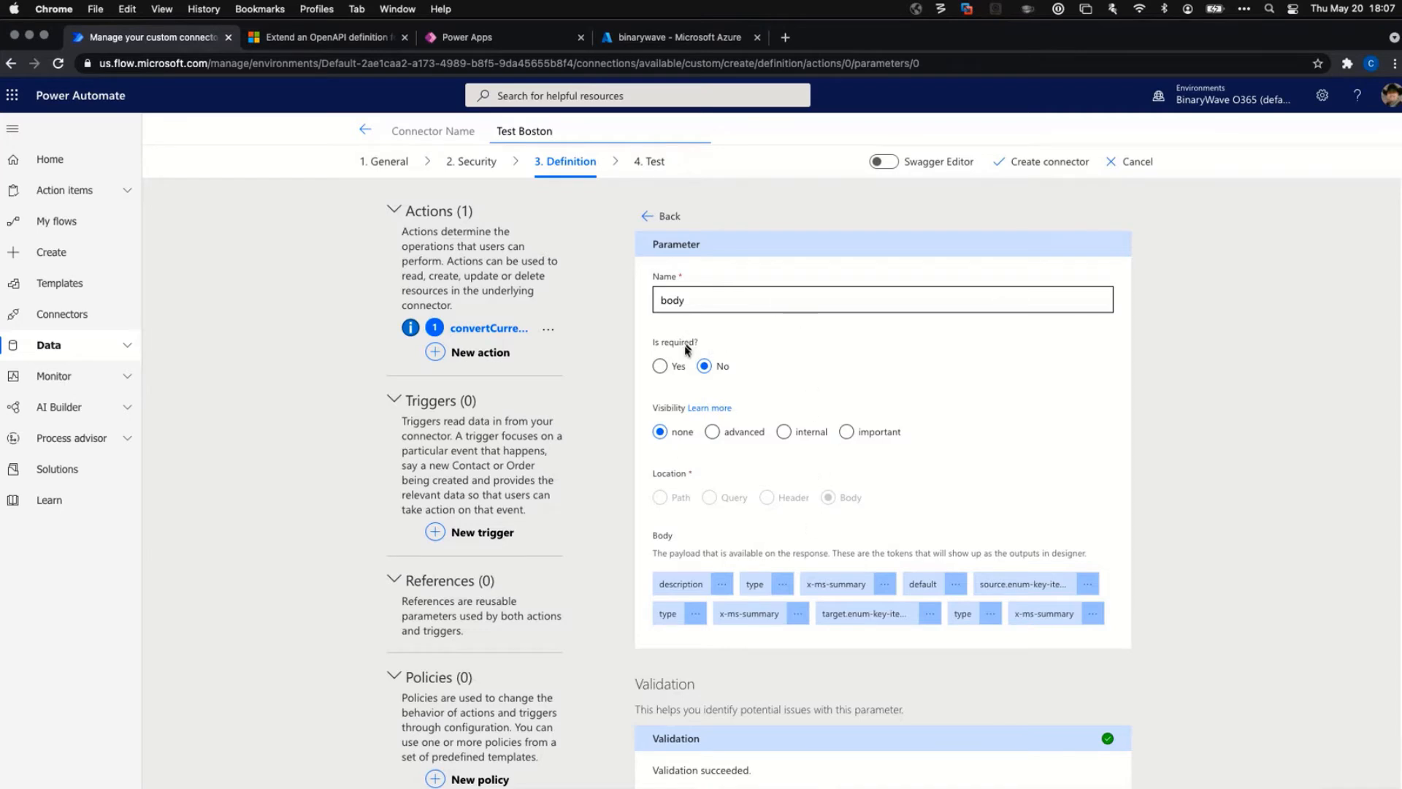
scroll(836, 482, "down", 1)
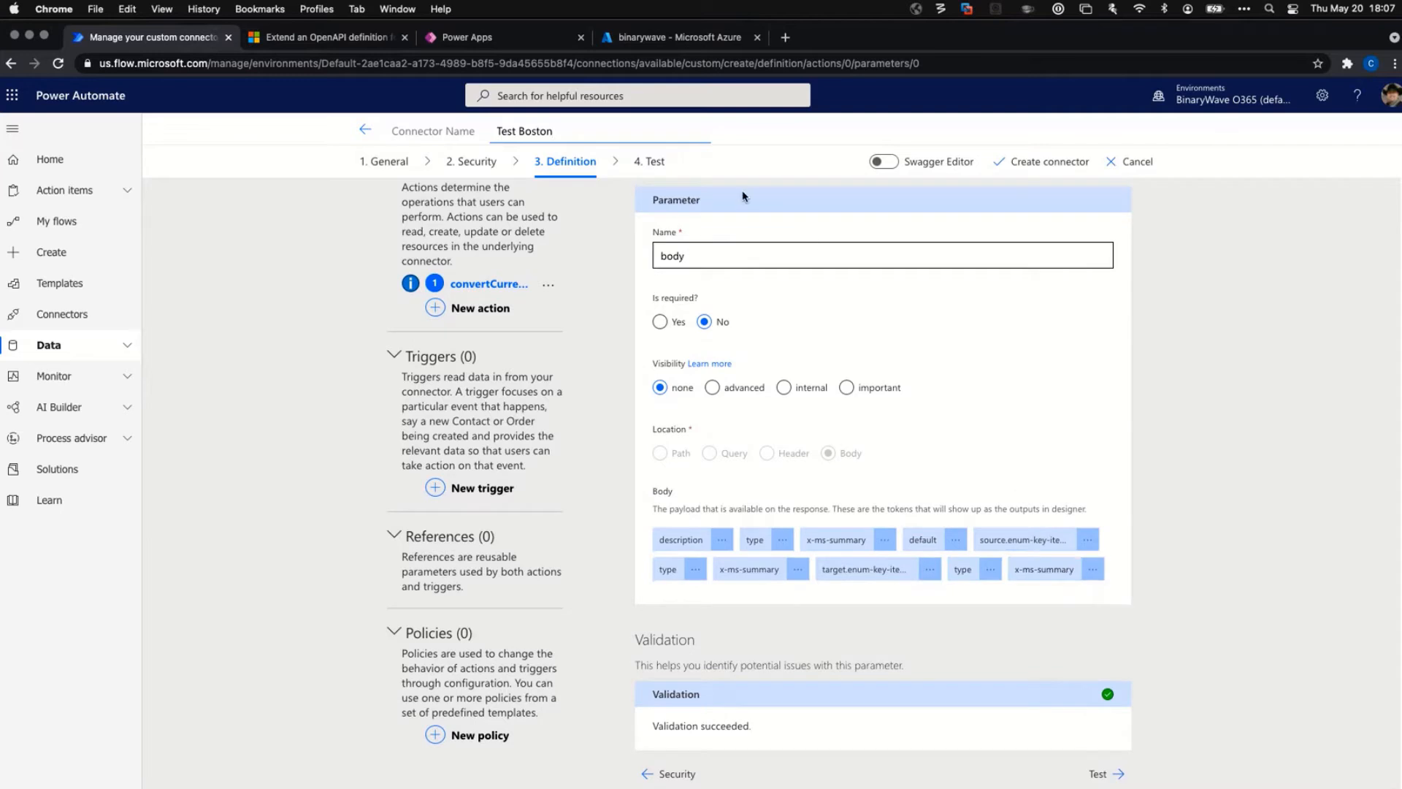
left_click(516, 289)
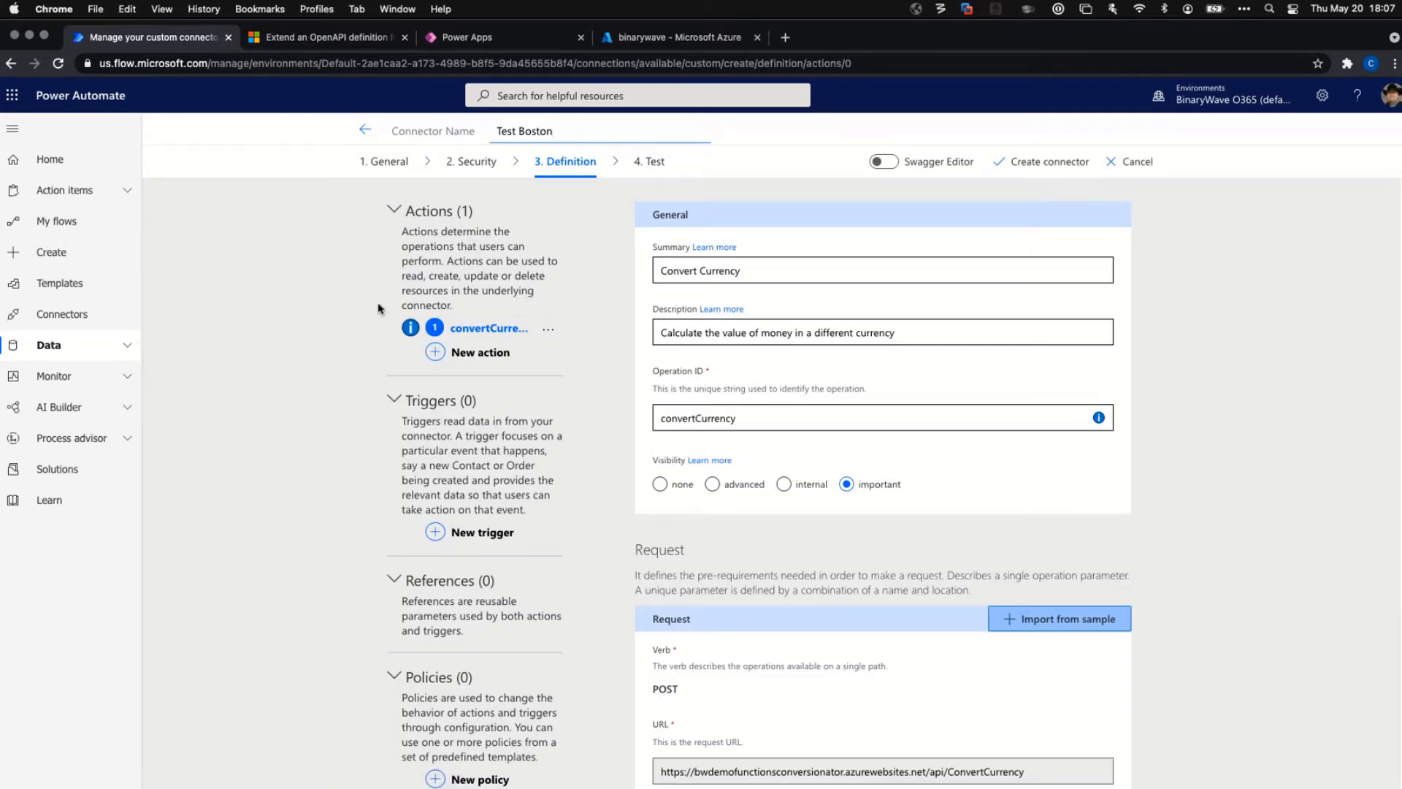
scroll(922, 514, "down", 5)
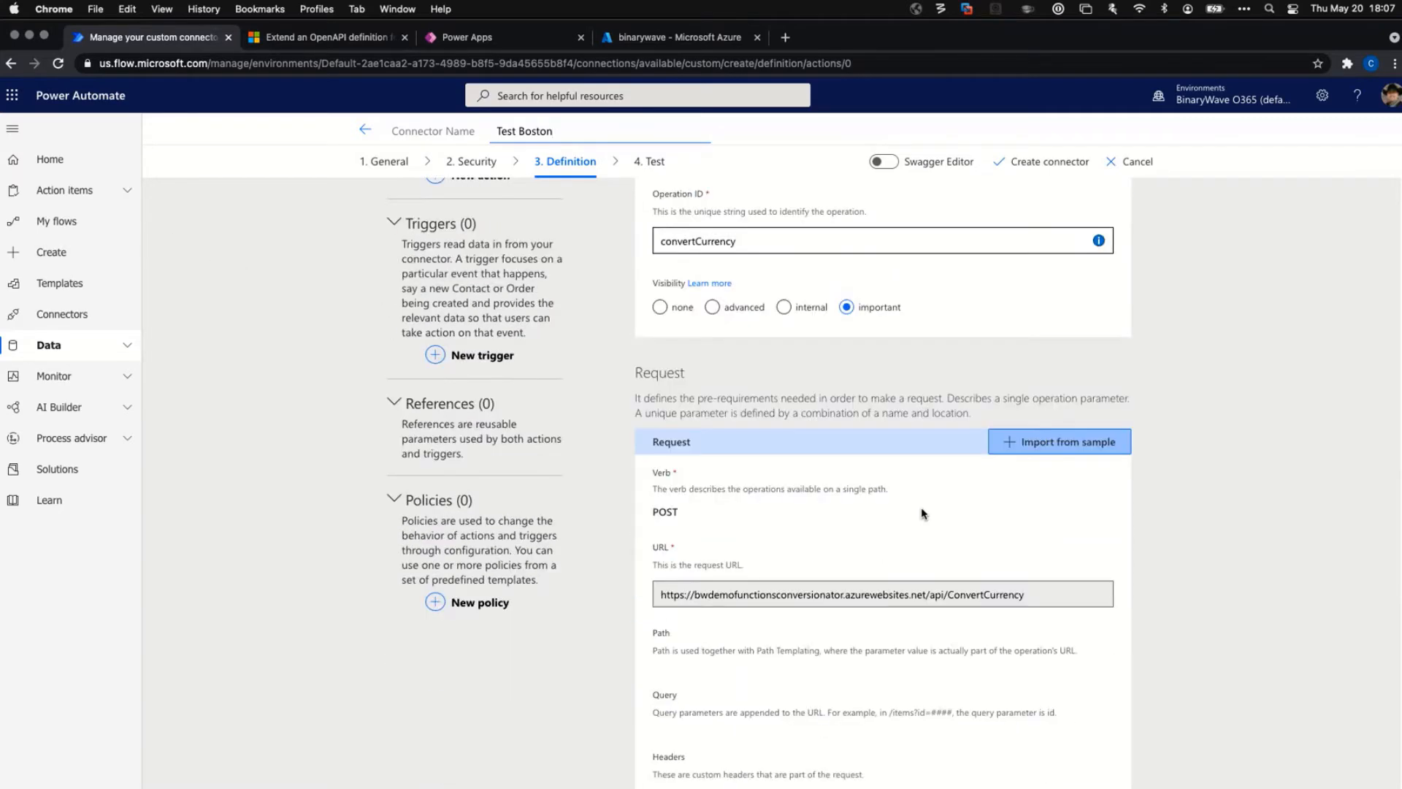
scroll(937, 475, "down", 1)
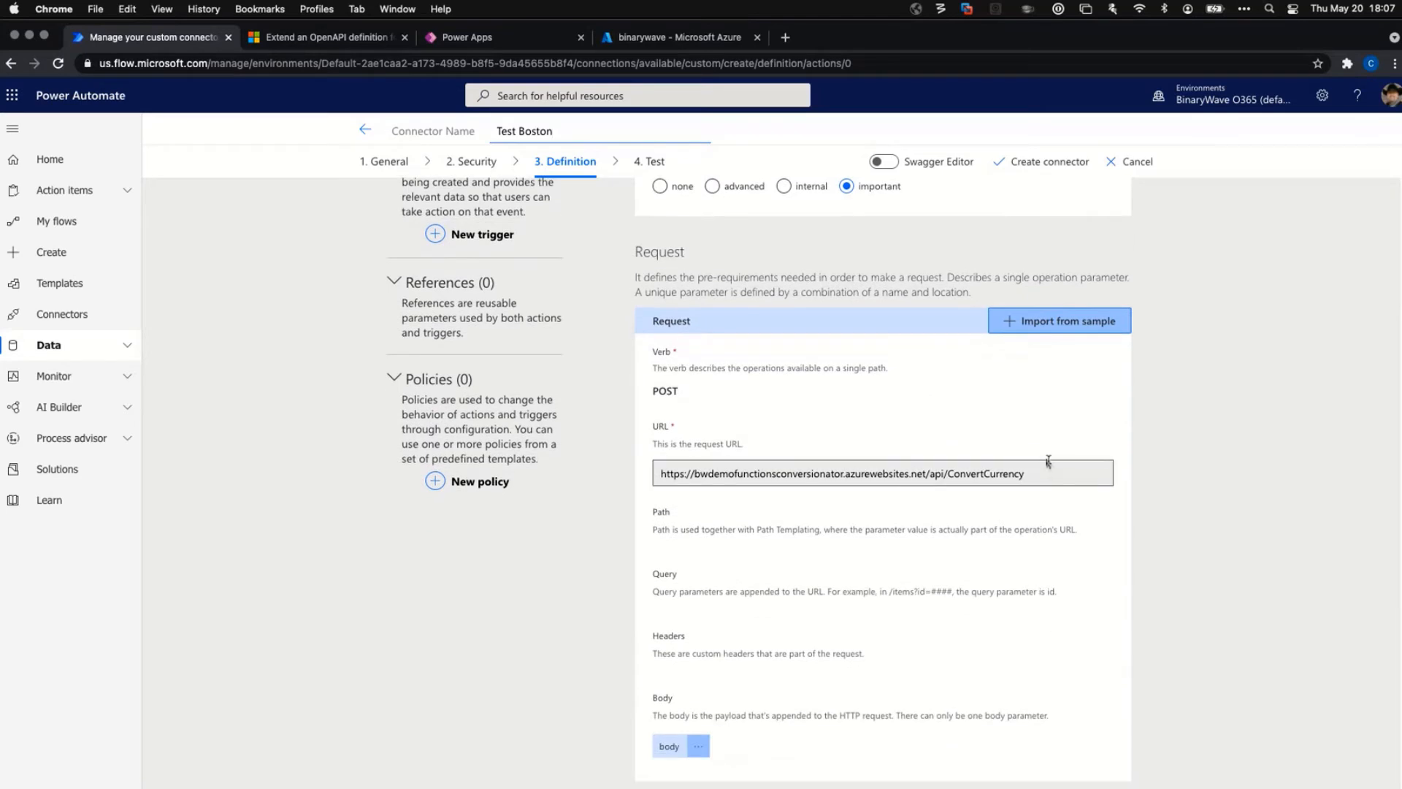
mouse_move(1059, 478)
left_mouse_down()
mouse_move(617, 473)
mouse_move(1034, 471)
left_mouse_up()
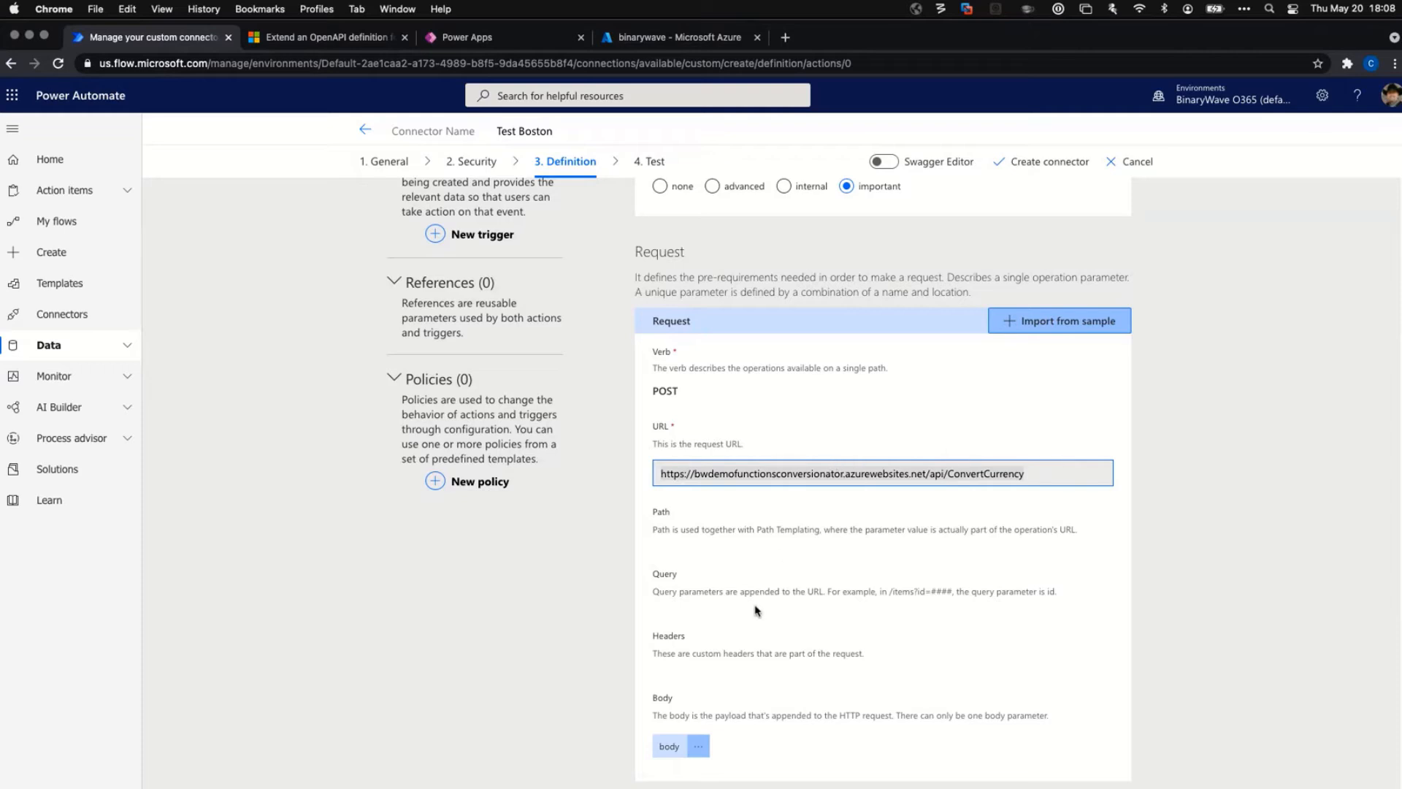
scroll(767, 597, "down", 5)
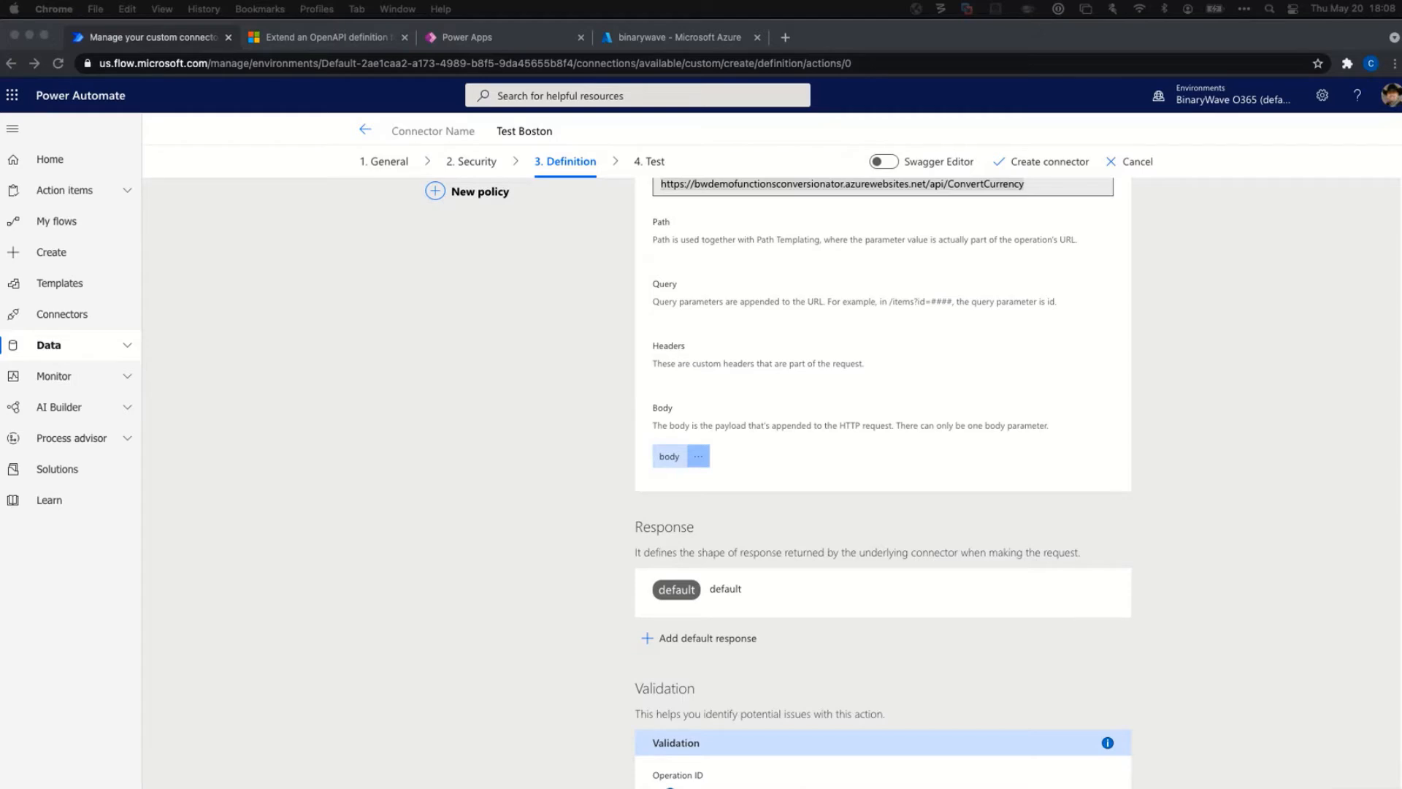
Paste the JSON sample with a numeric value field as the default response body and import it.
left_click(694, 638)
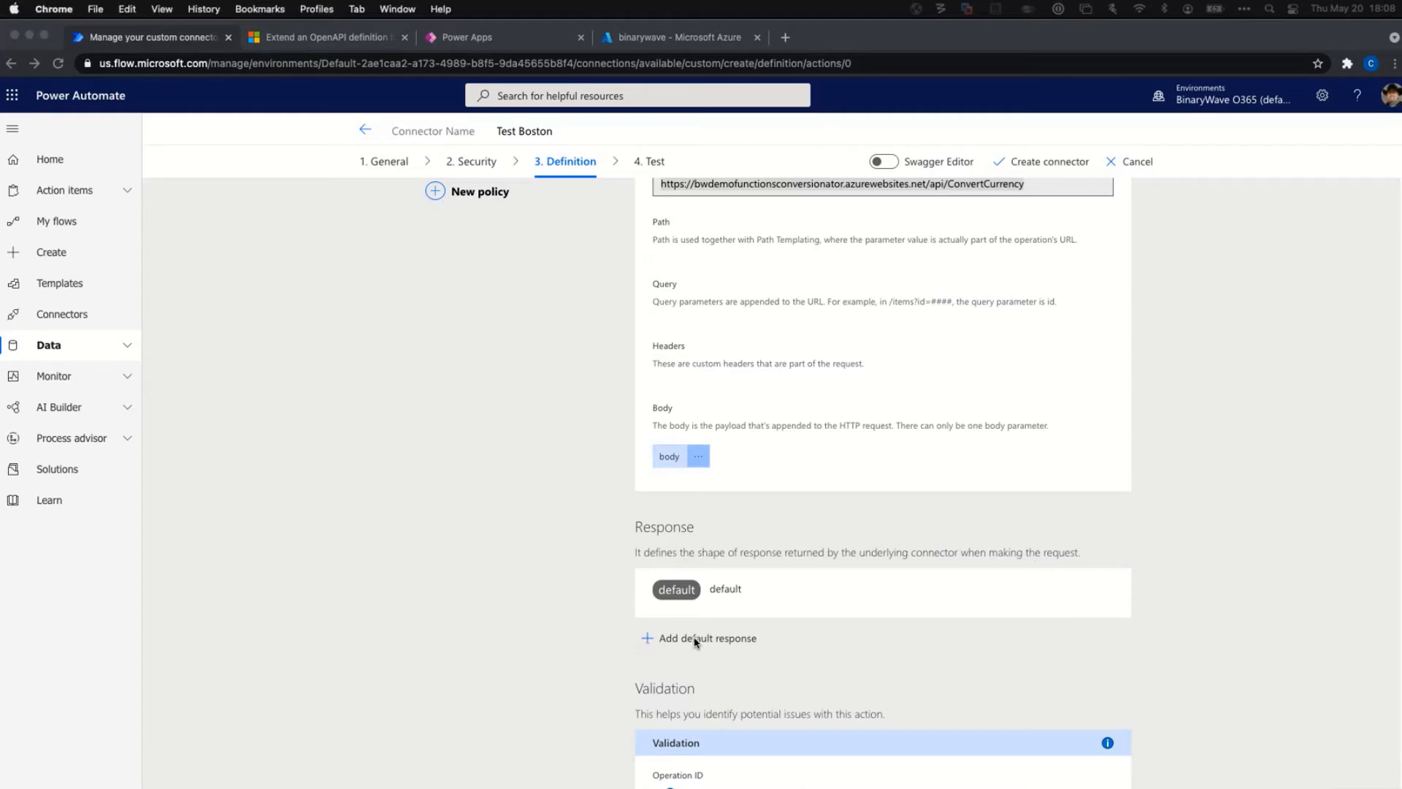
left_click(694, 639)
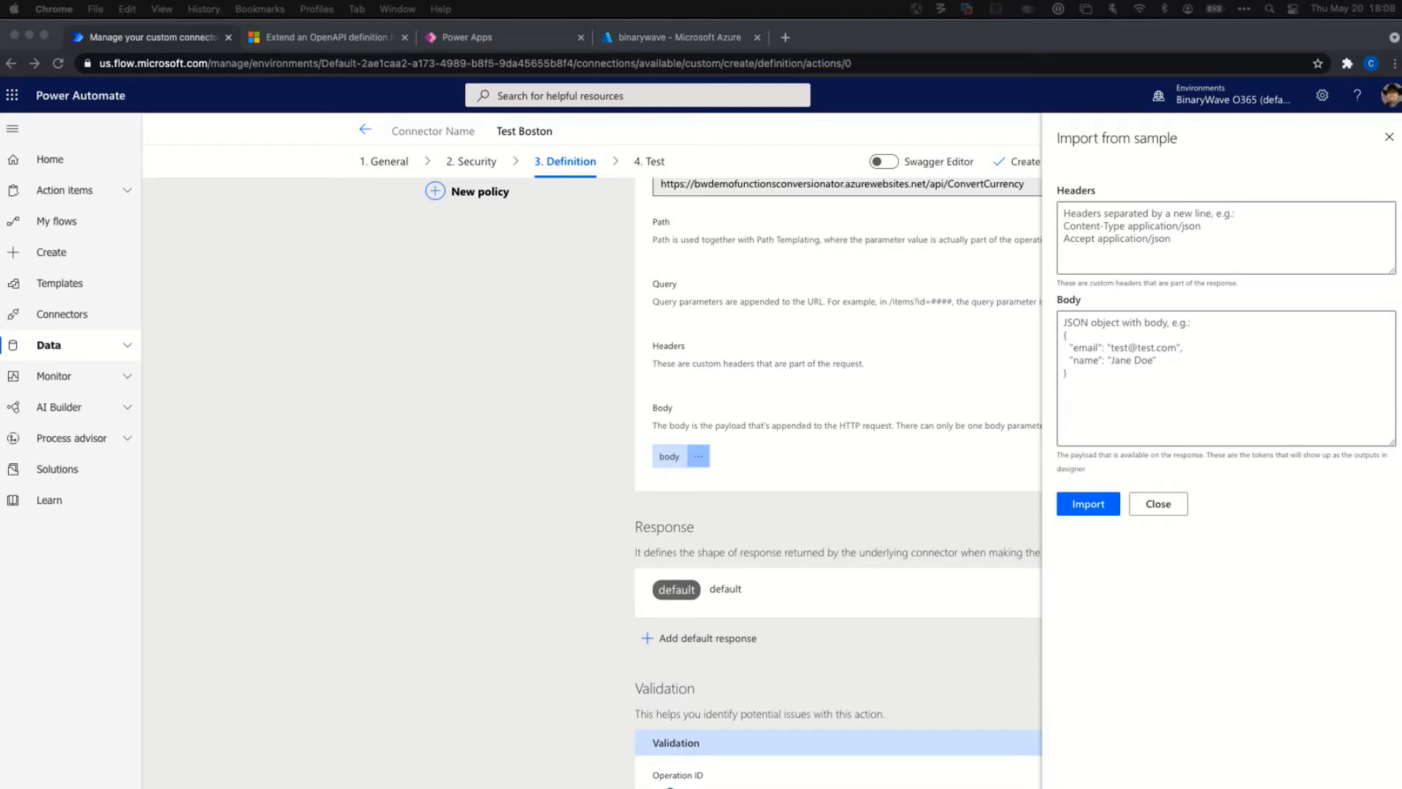
left_click(1128, 333)
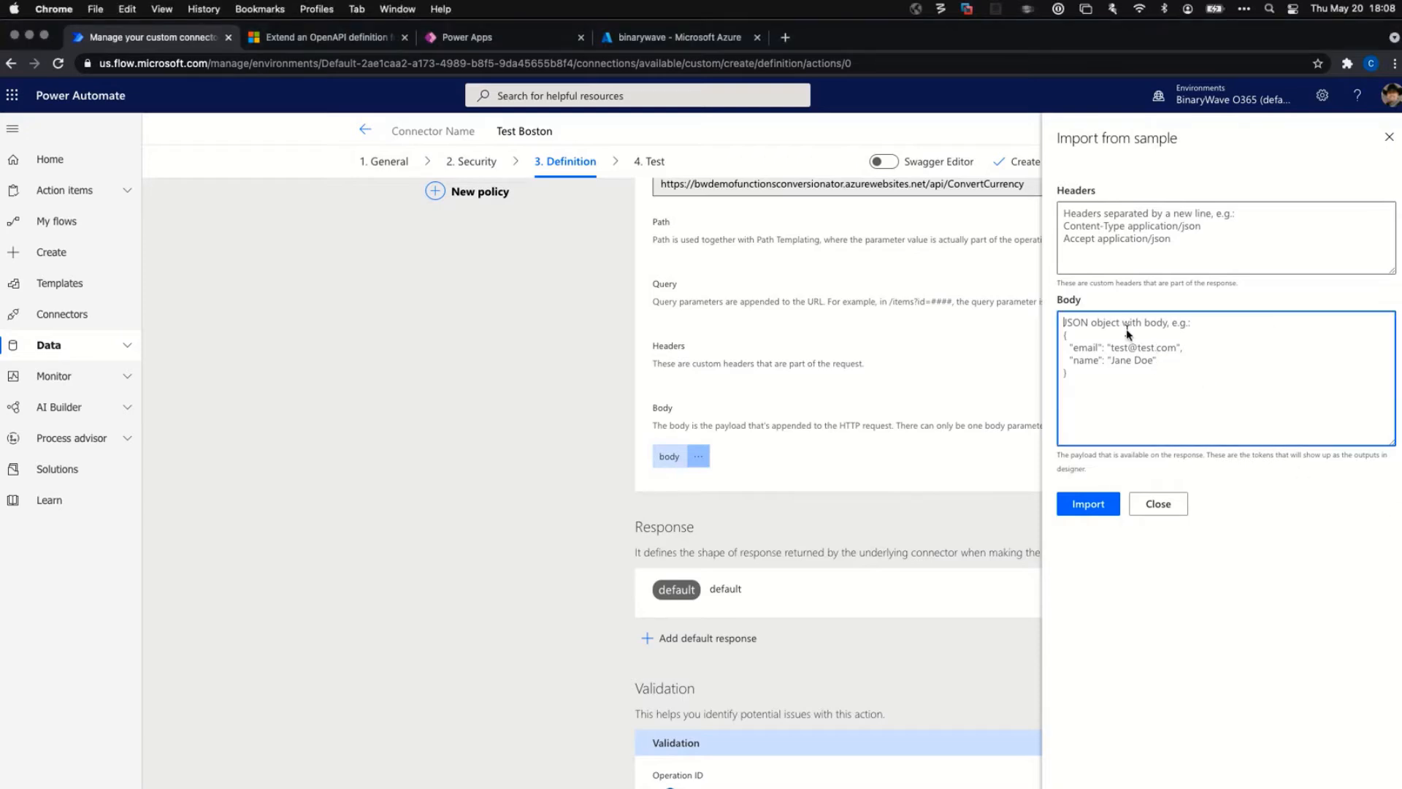
right_click(1128, 334)
left_click(1190, 439)
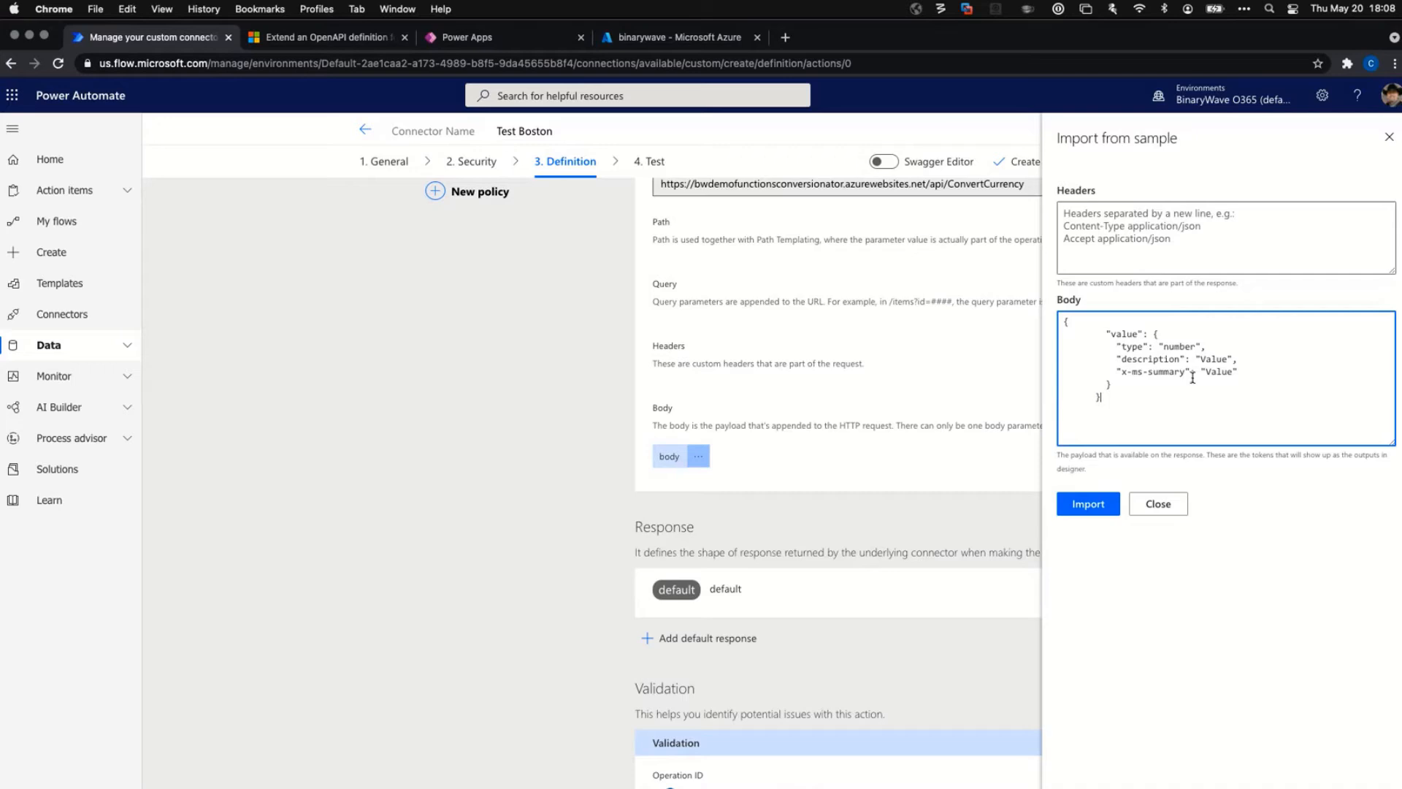
left_click(1088, 506)
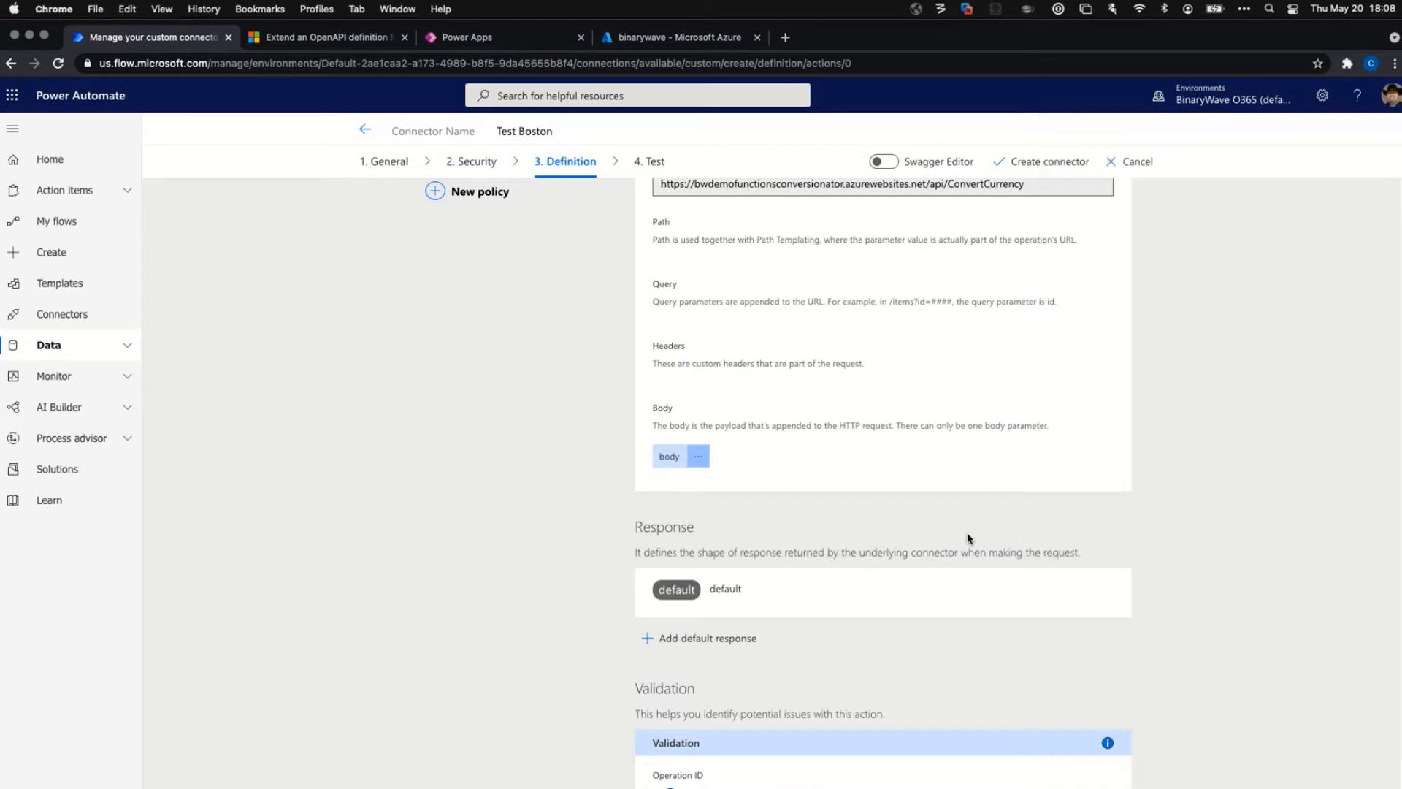
Change the Operation ID from convertCurrency to ConvertCurrency with a capital C.
scroll(967, 533, "down", 1)
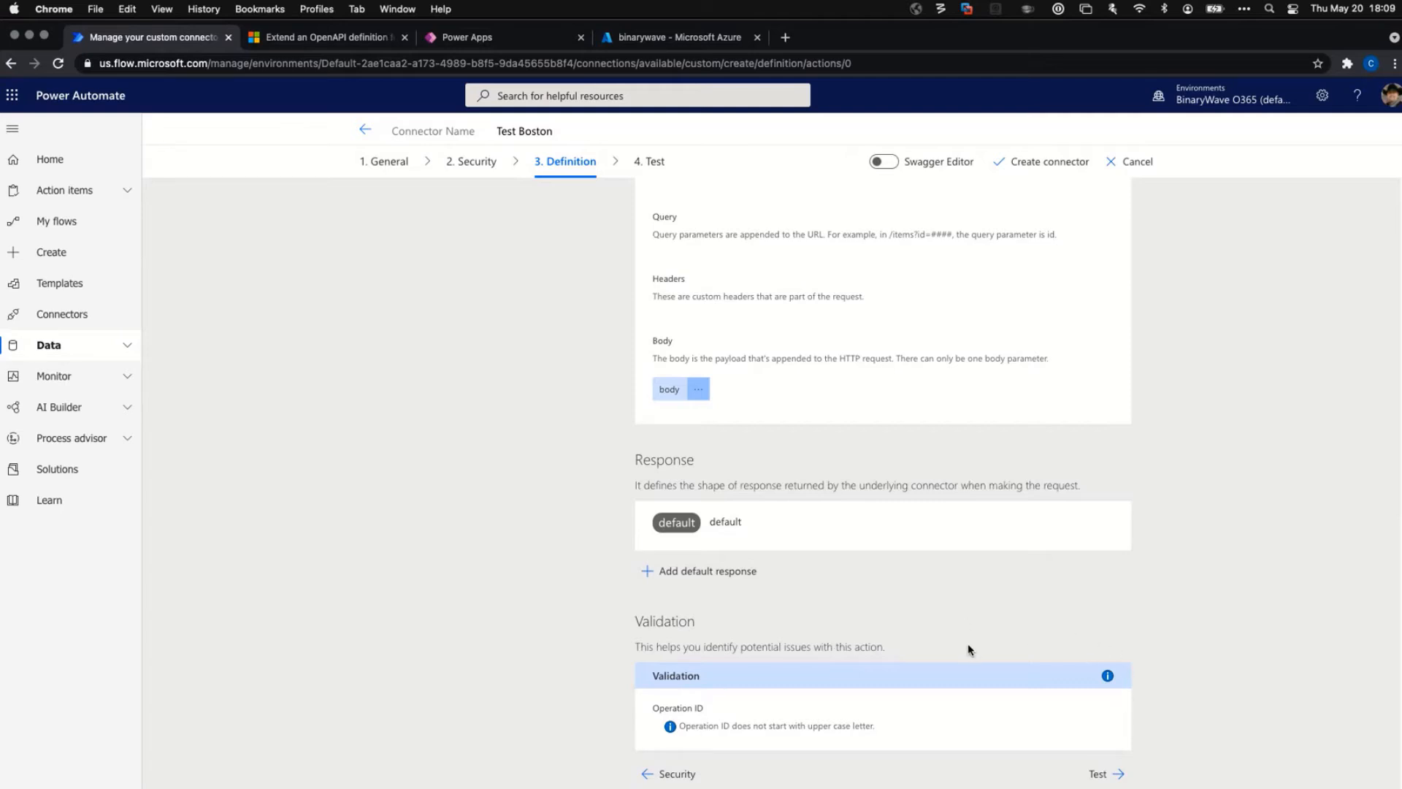
scroll(967, 642, "up", 10)
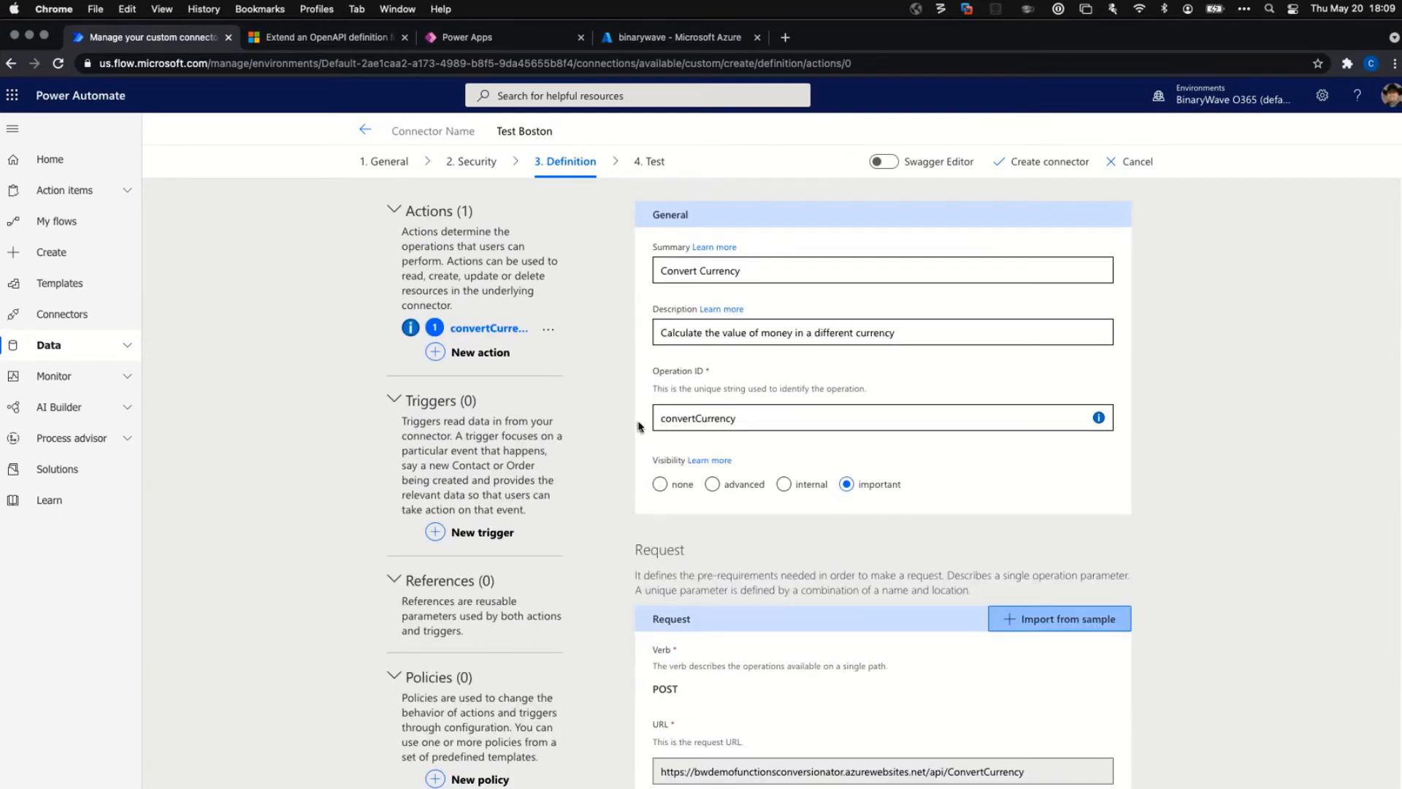
left_click(666, 419)
key("BackSpace")
type("C")
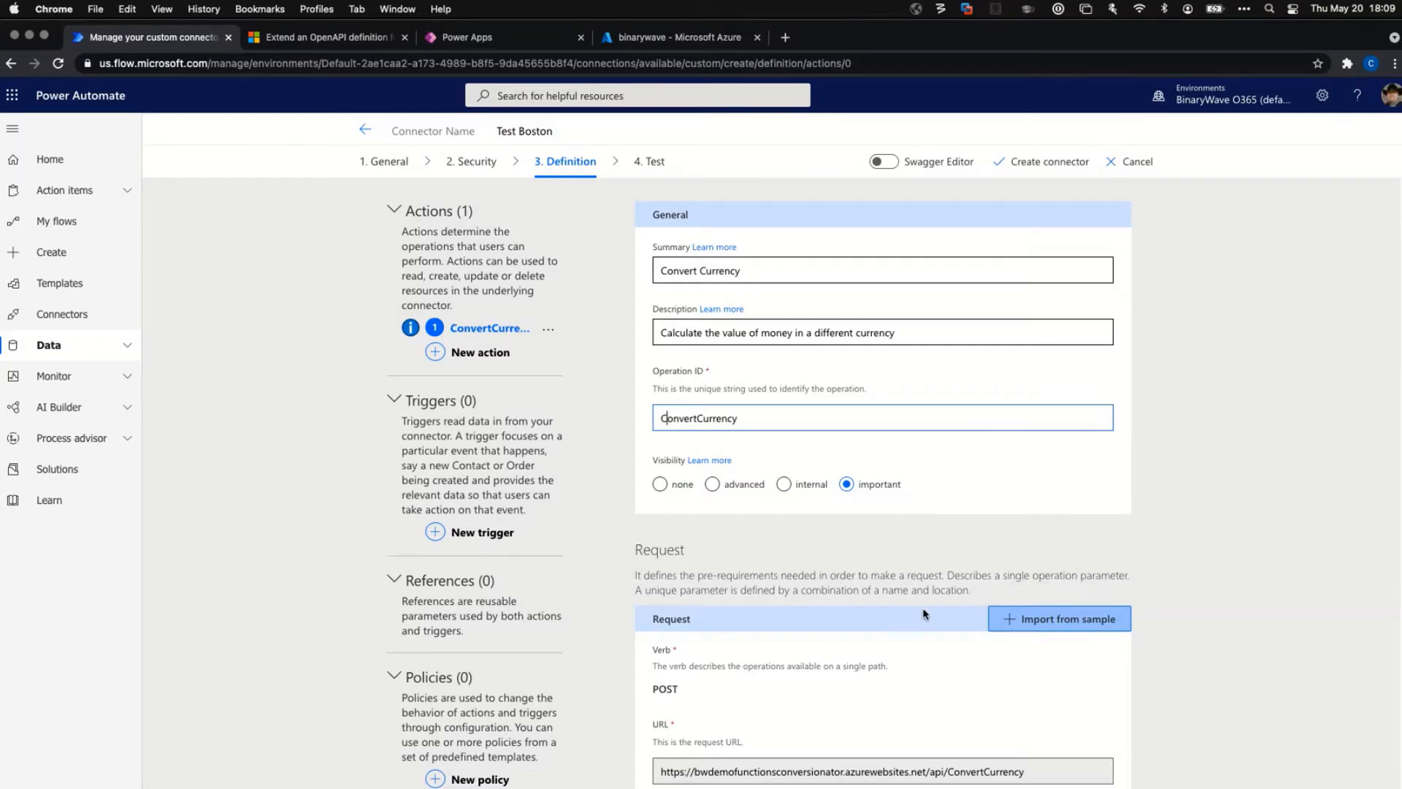
scroll(926, 609, "down", 10)
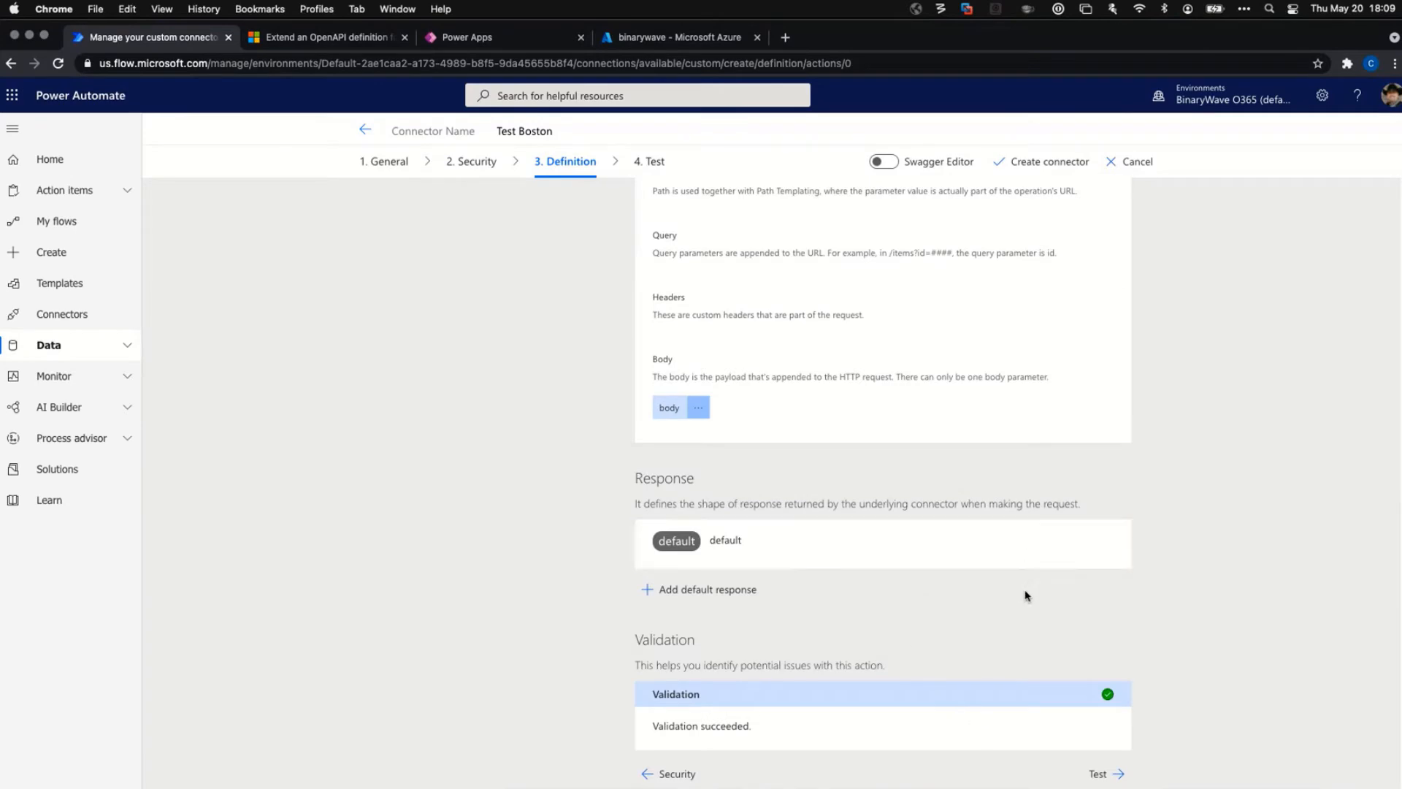
scroll(1015, 596, "up", 1)
scroll(990, 615, "up", 10)
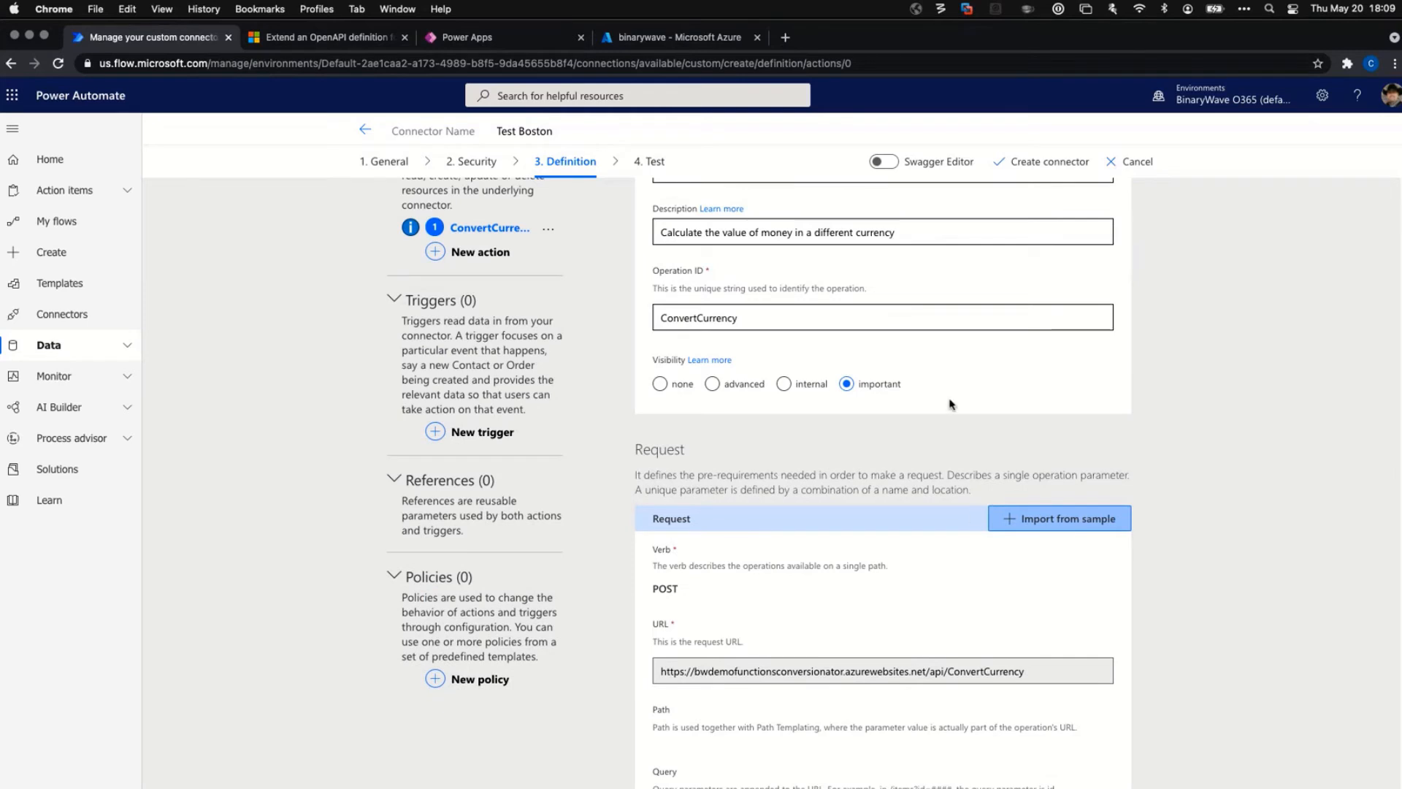
Add a new connector policy named 'Test Policy'.
left_click(436, 683)
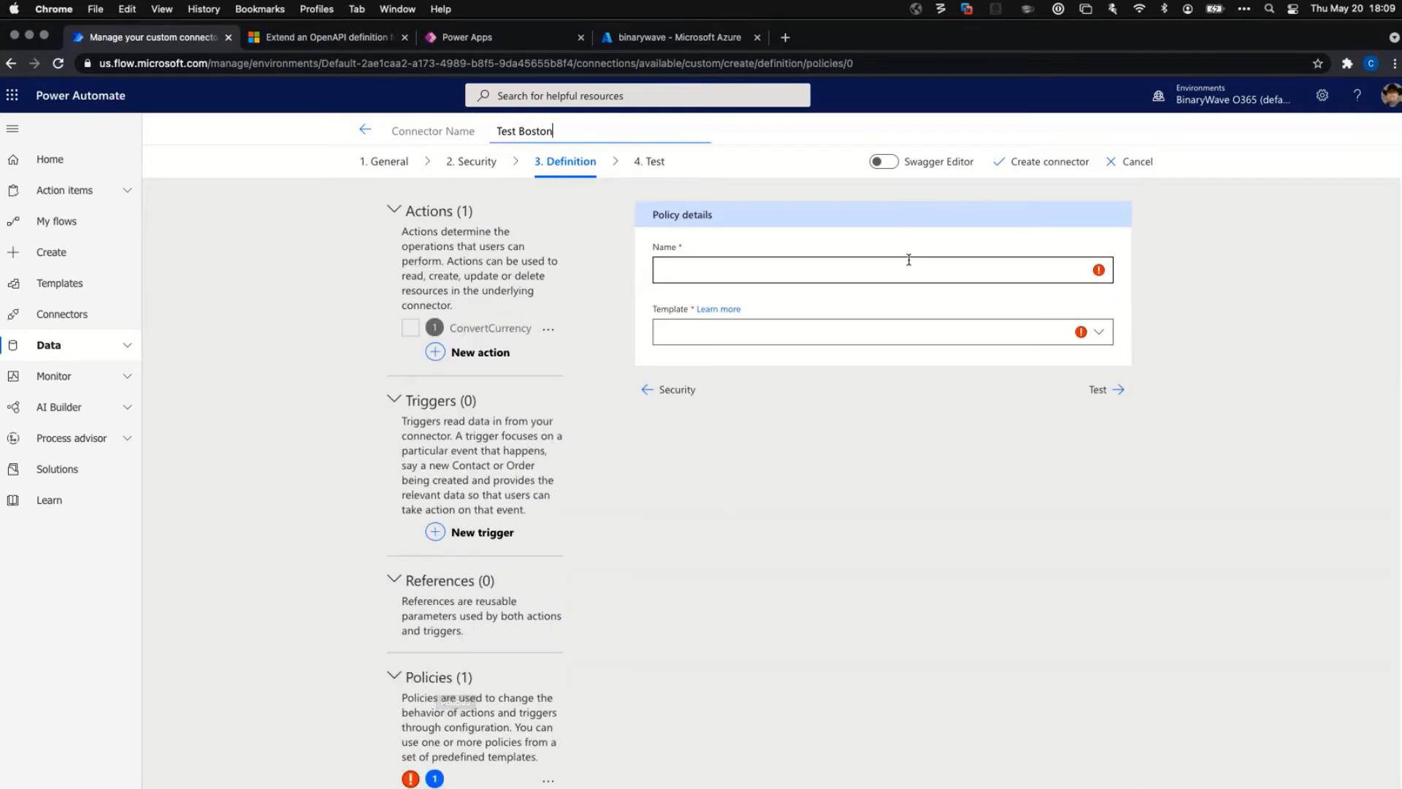
left_click(848, 274)
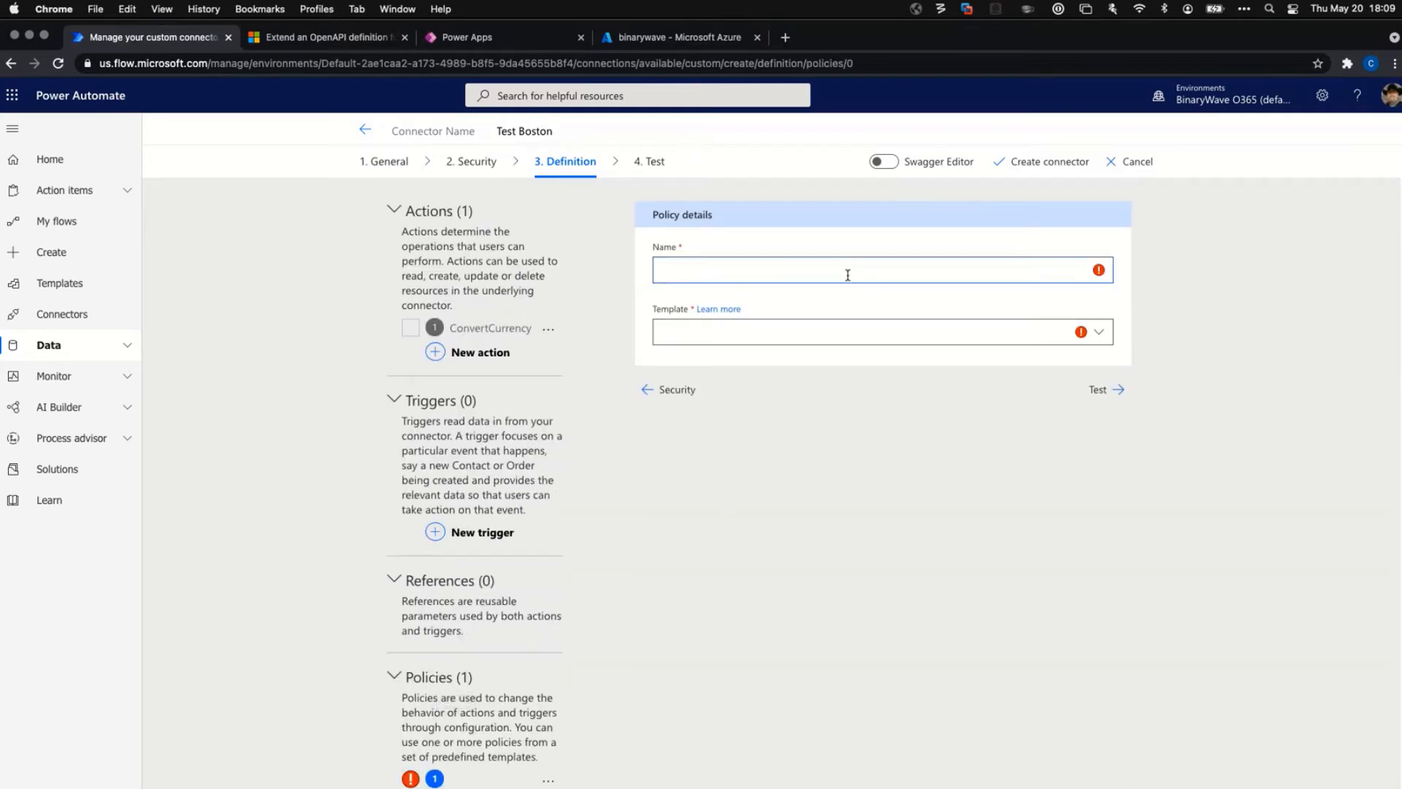
type("Test Policy")
left_click(1100, 333)
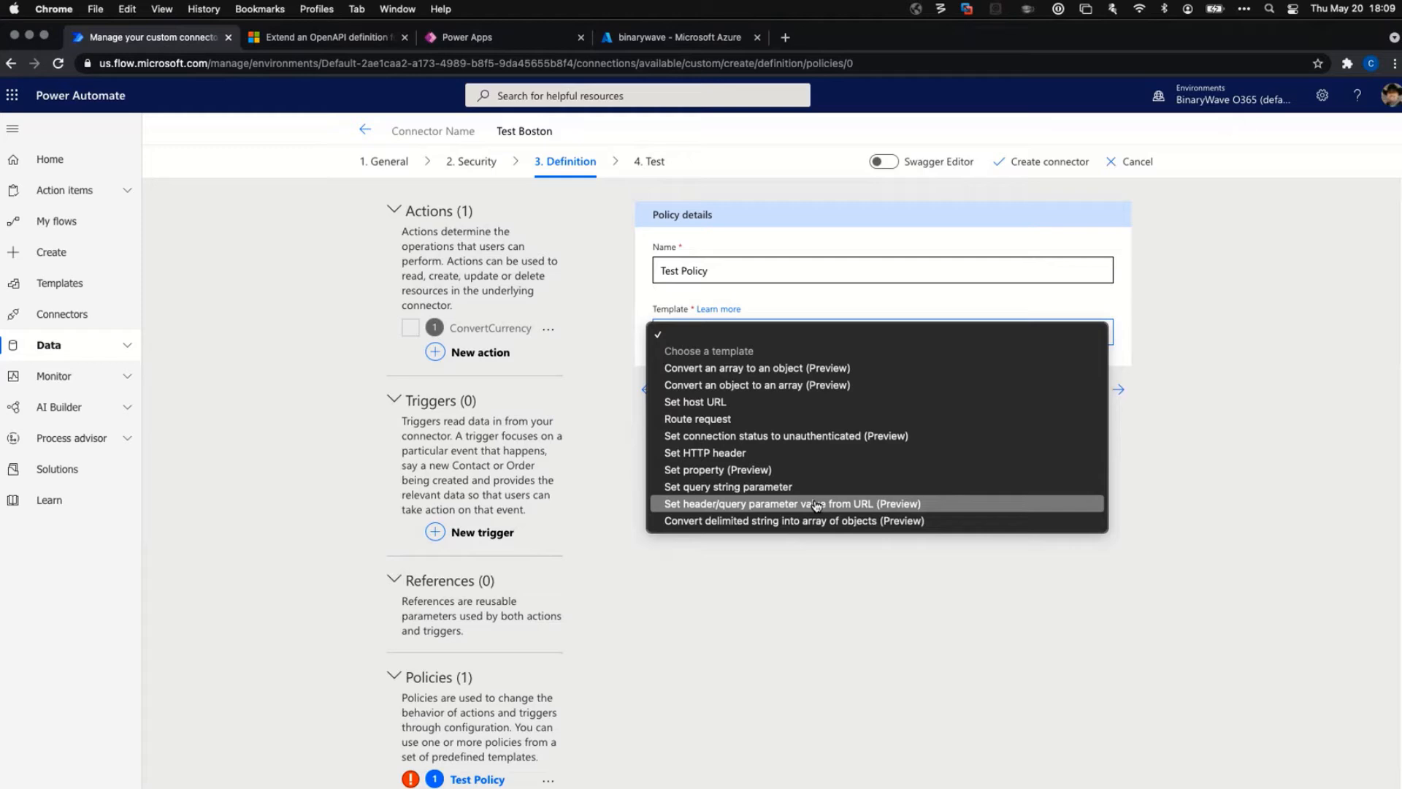
Use the Set property (Preview) template and apply it to the ConvertCurrency operation.
left_click(713, 471)
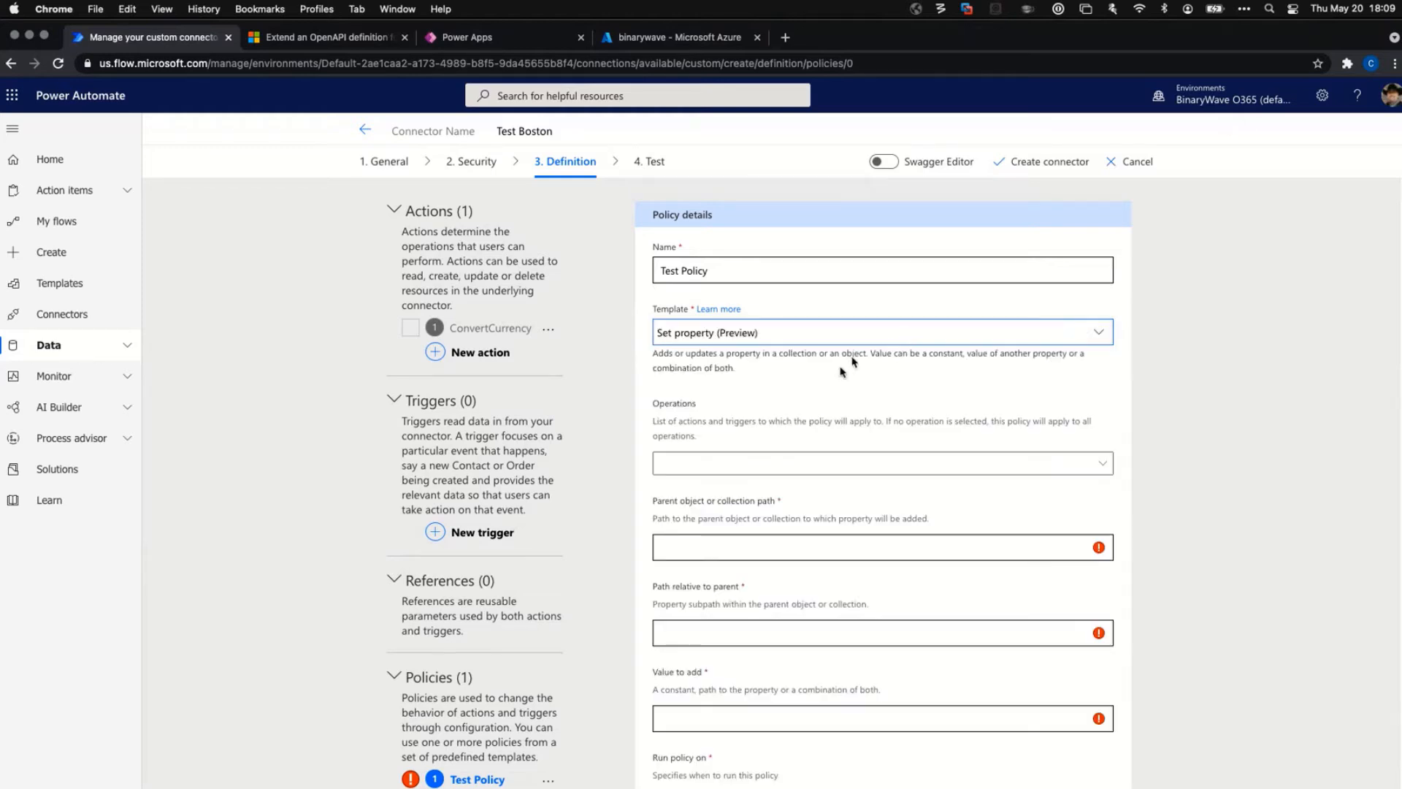
left_click(771, 461)
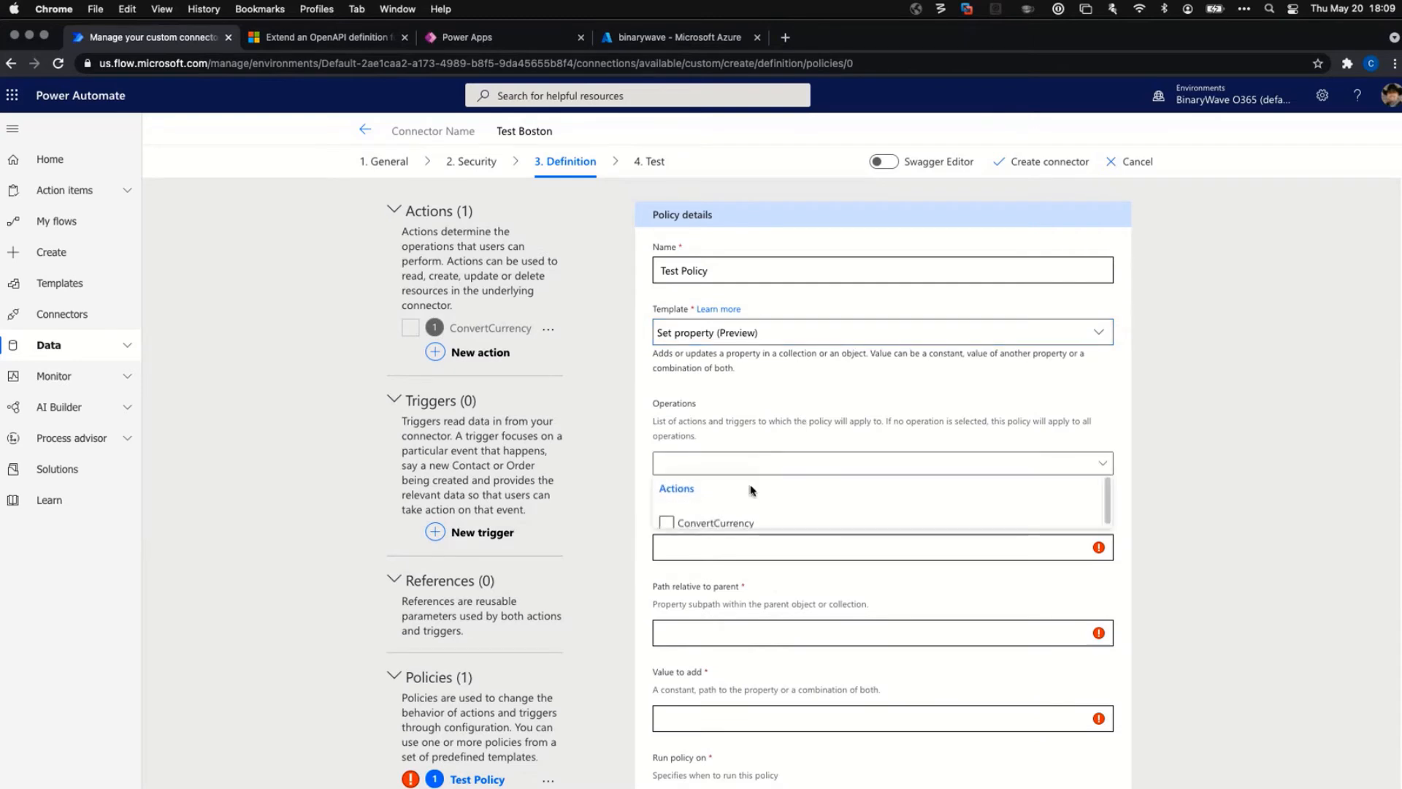
left_click(667, 523)
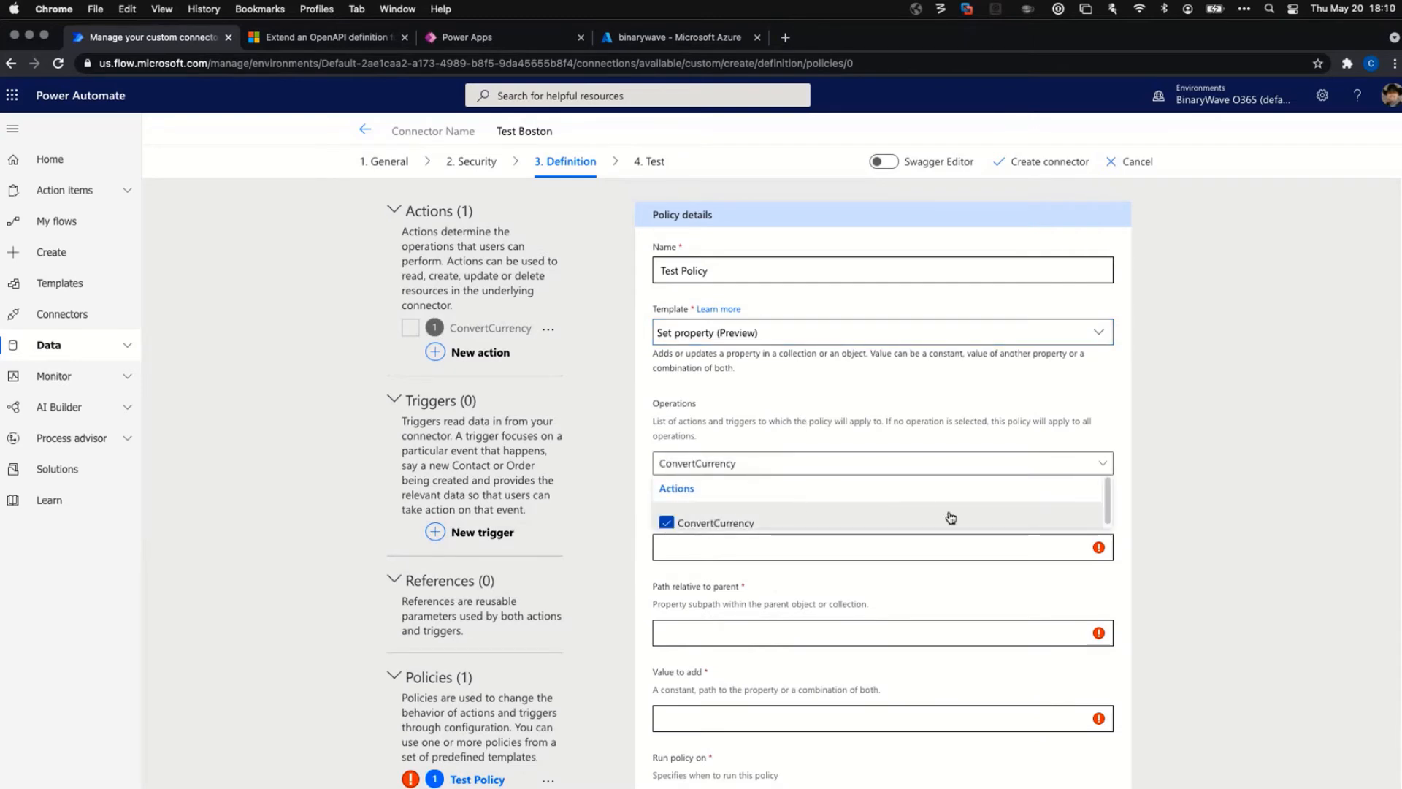
left_click(1212, 458)
Enter /source?id=(1) as the policy's parent object path.
left_click(831, 548)
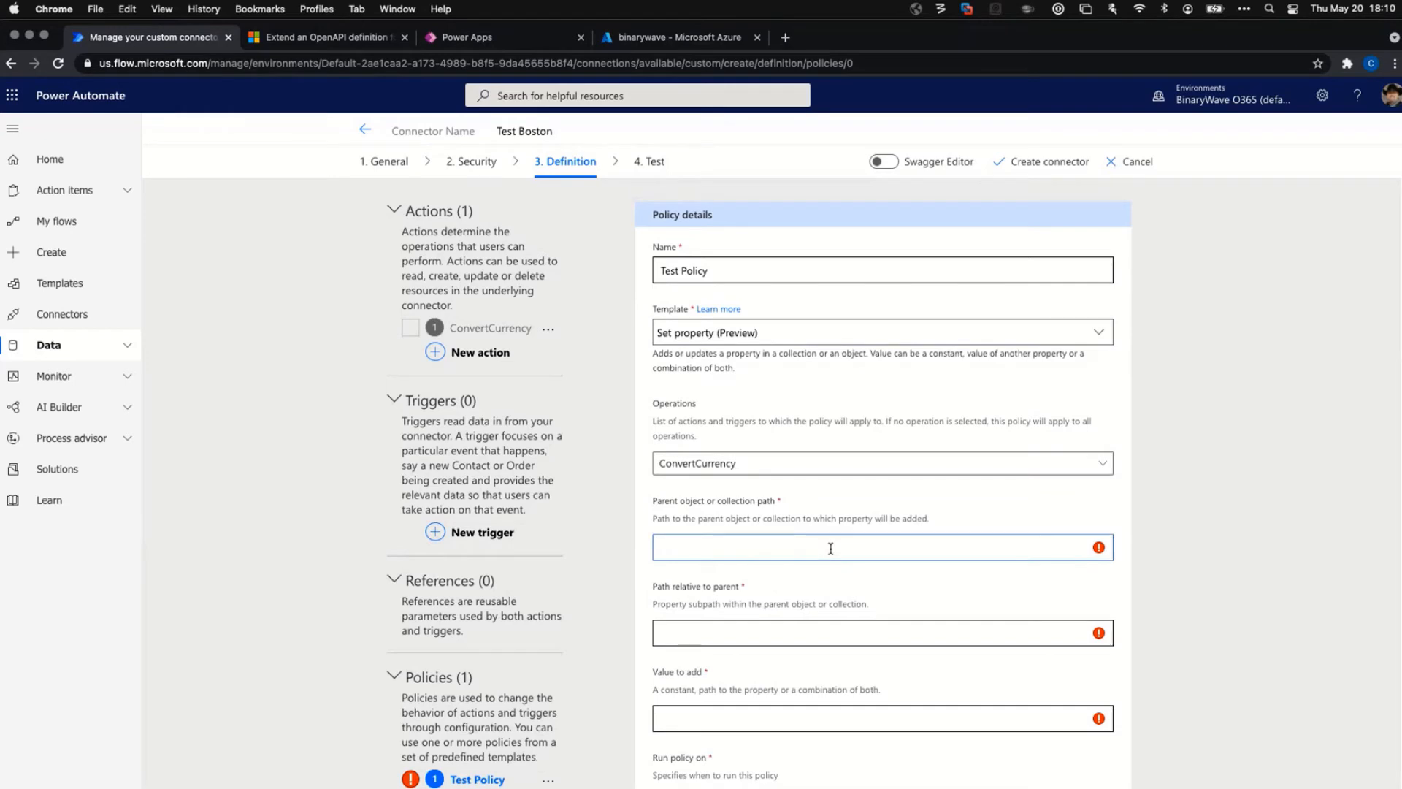
scroll(830, 548, "down", 1)
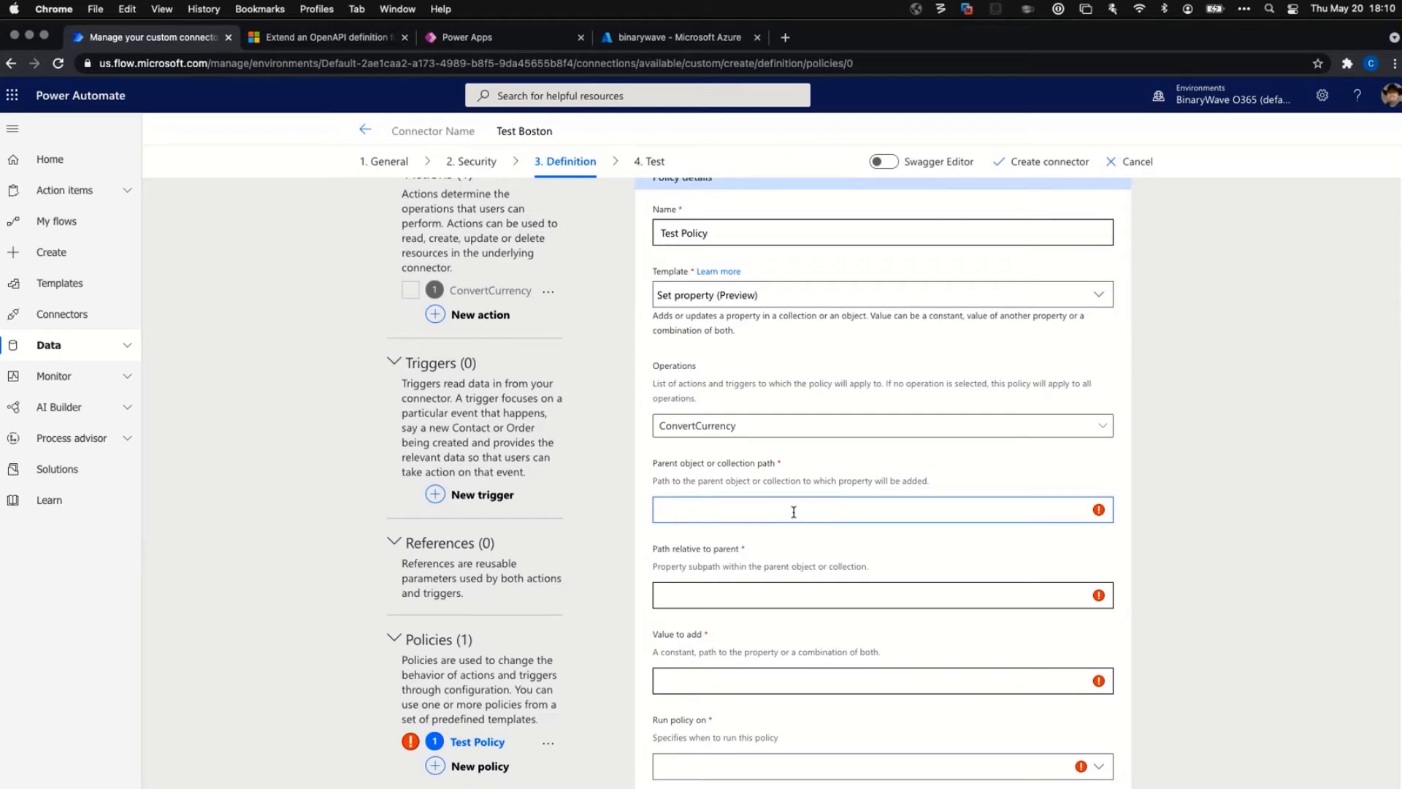
type("das")
key("BackSpace")
key("BackSpace")
key("BackSpace")
type("/sroot")
key("BackSpace")
key("BackSpace")
type("ource")
key("BackSpace")
key("BackSpace")
type("ce")
left_click(738, 593)
scroll(839, 594, "down", 1)
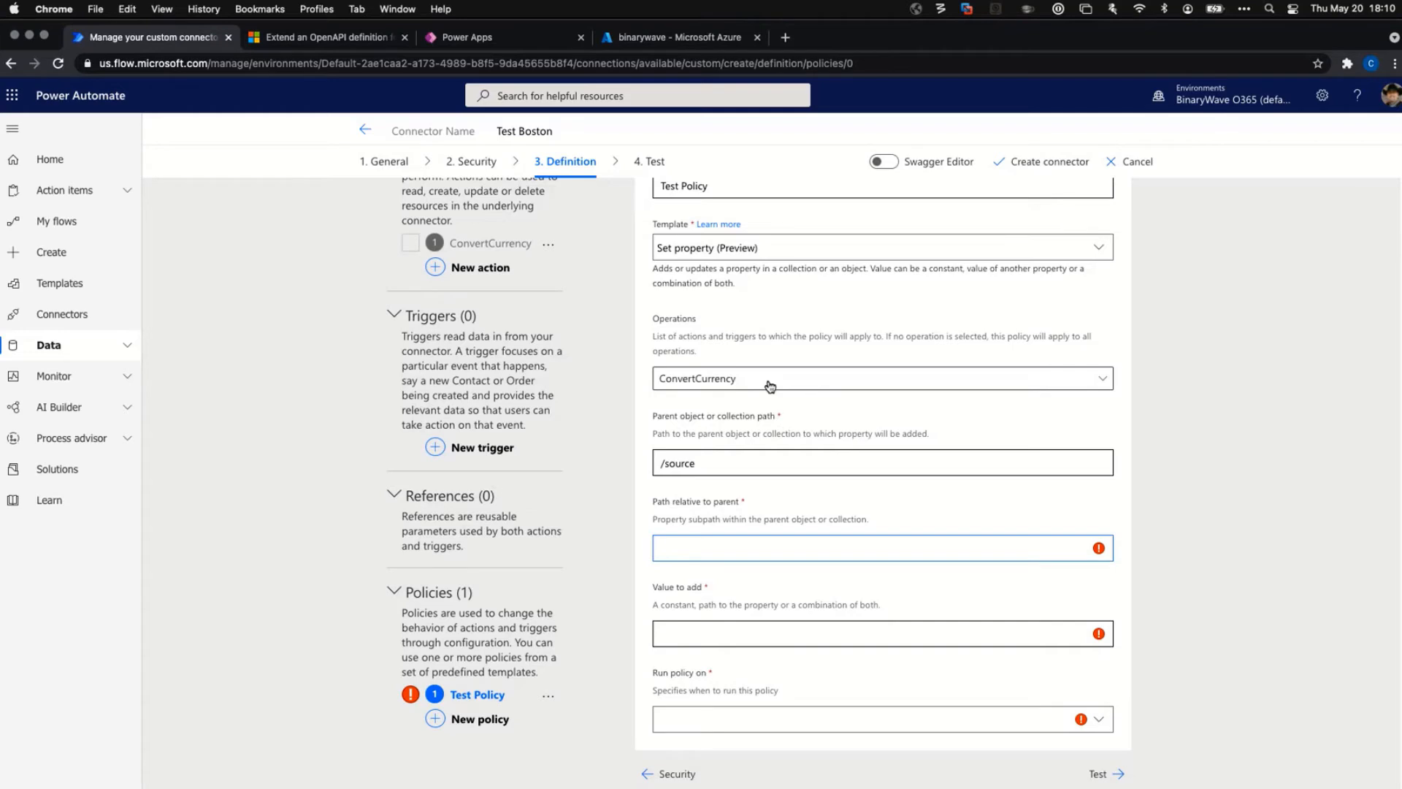
scroll(749, 292, "up", 2)
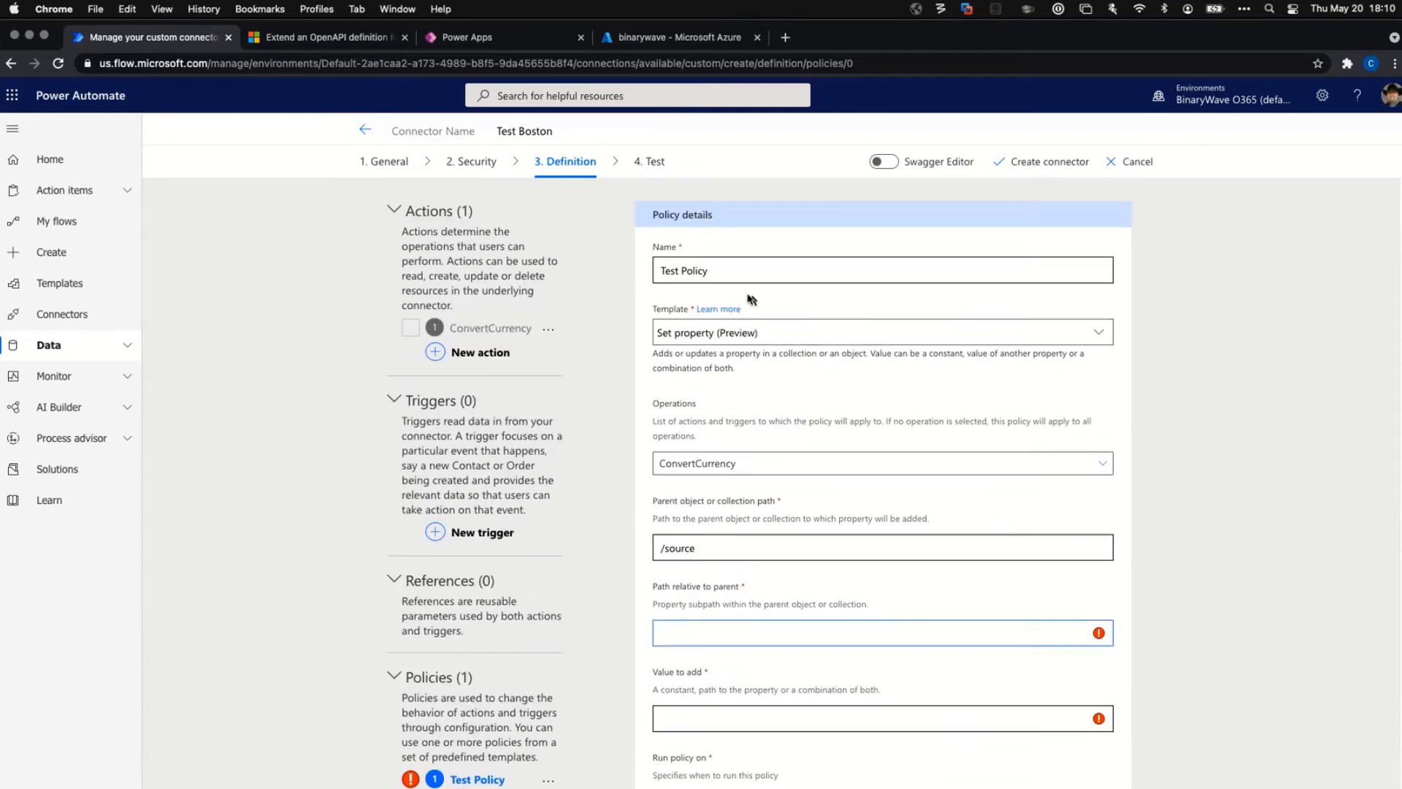
left_click(725, 549)
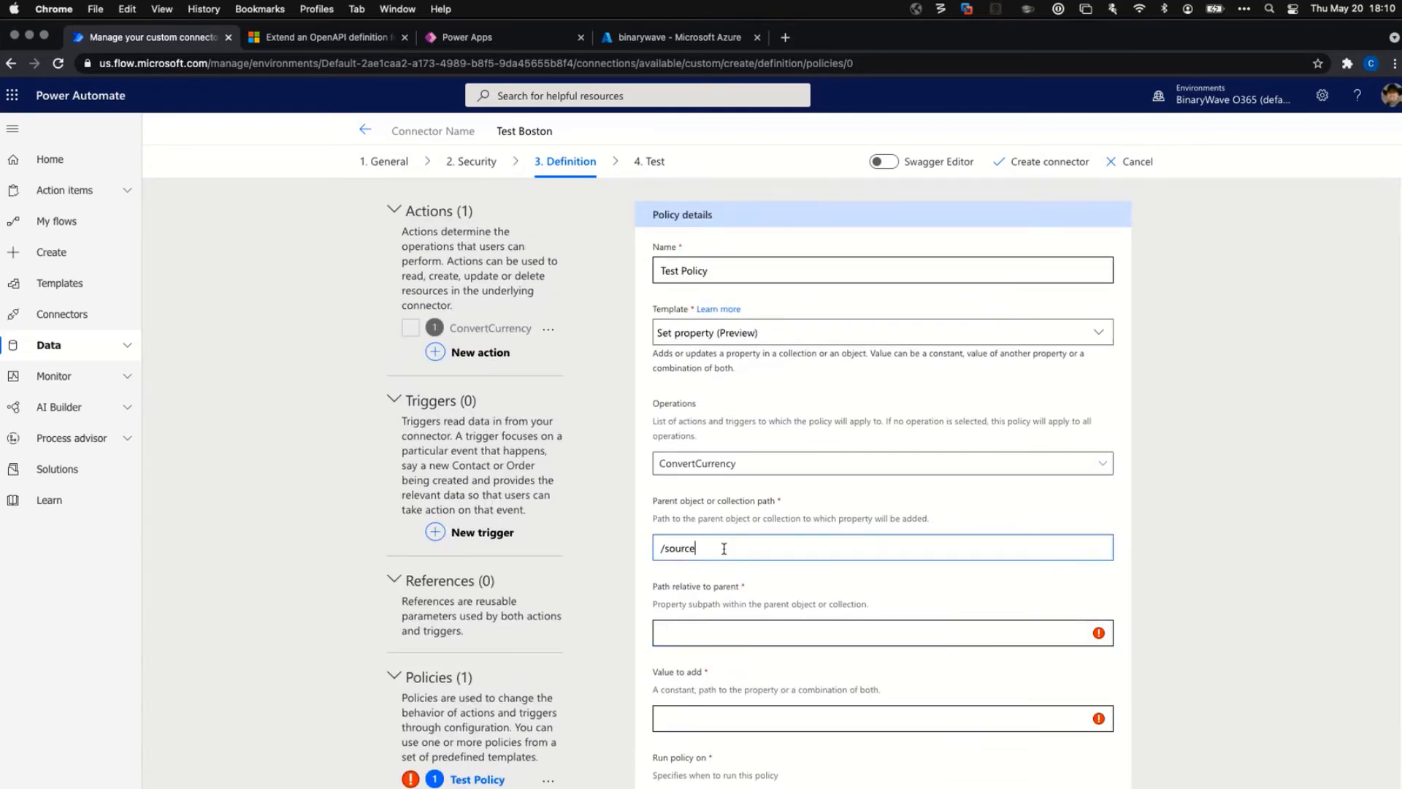
type("?id=(1)")
Check the value-to-add and run-timing fields, leaving them unchanged, and open Test Policy's menu.
left_click(705, 715)
scroll(789, 645, "down", 1)
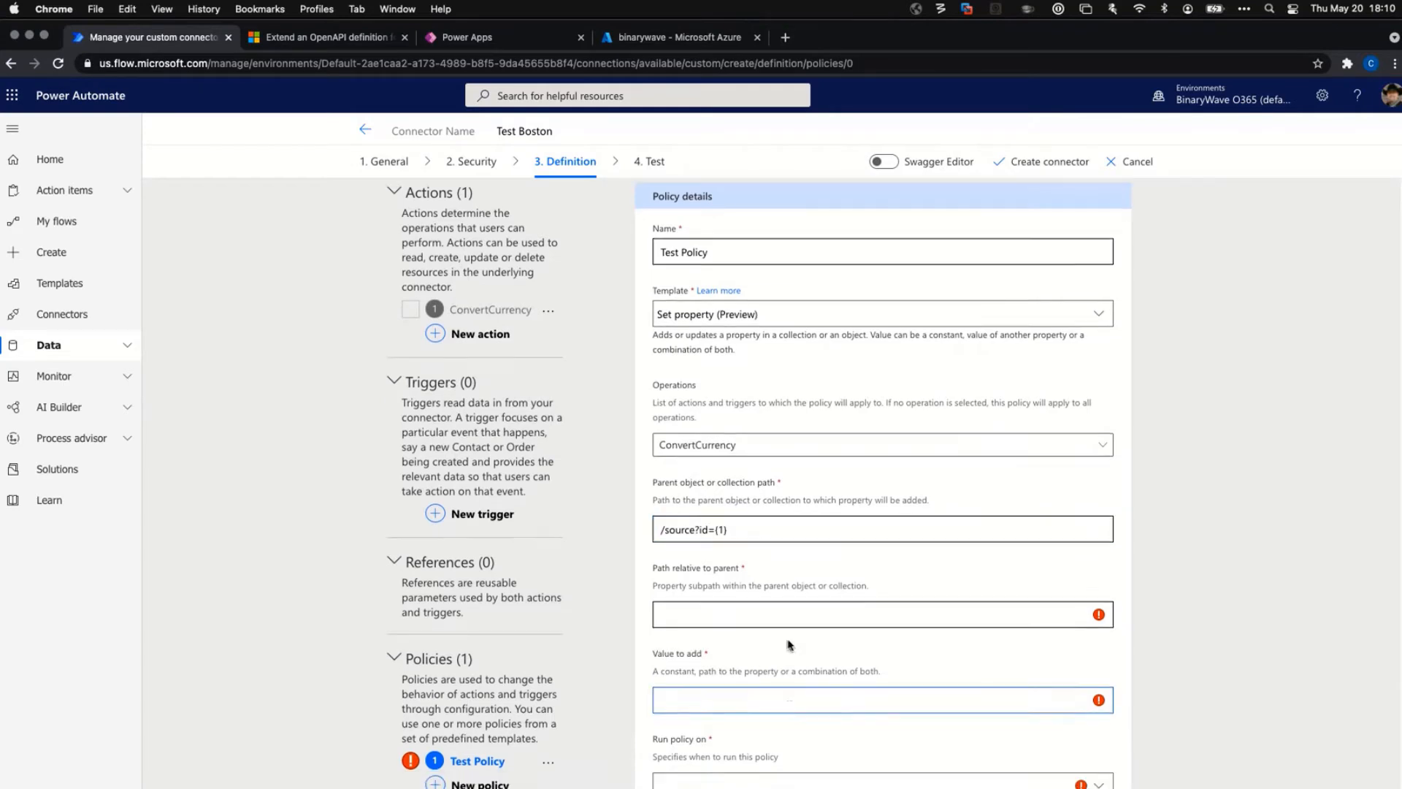
scroll(789, 645, "down", 2)
left_click(755, 719)
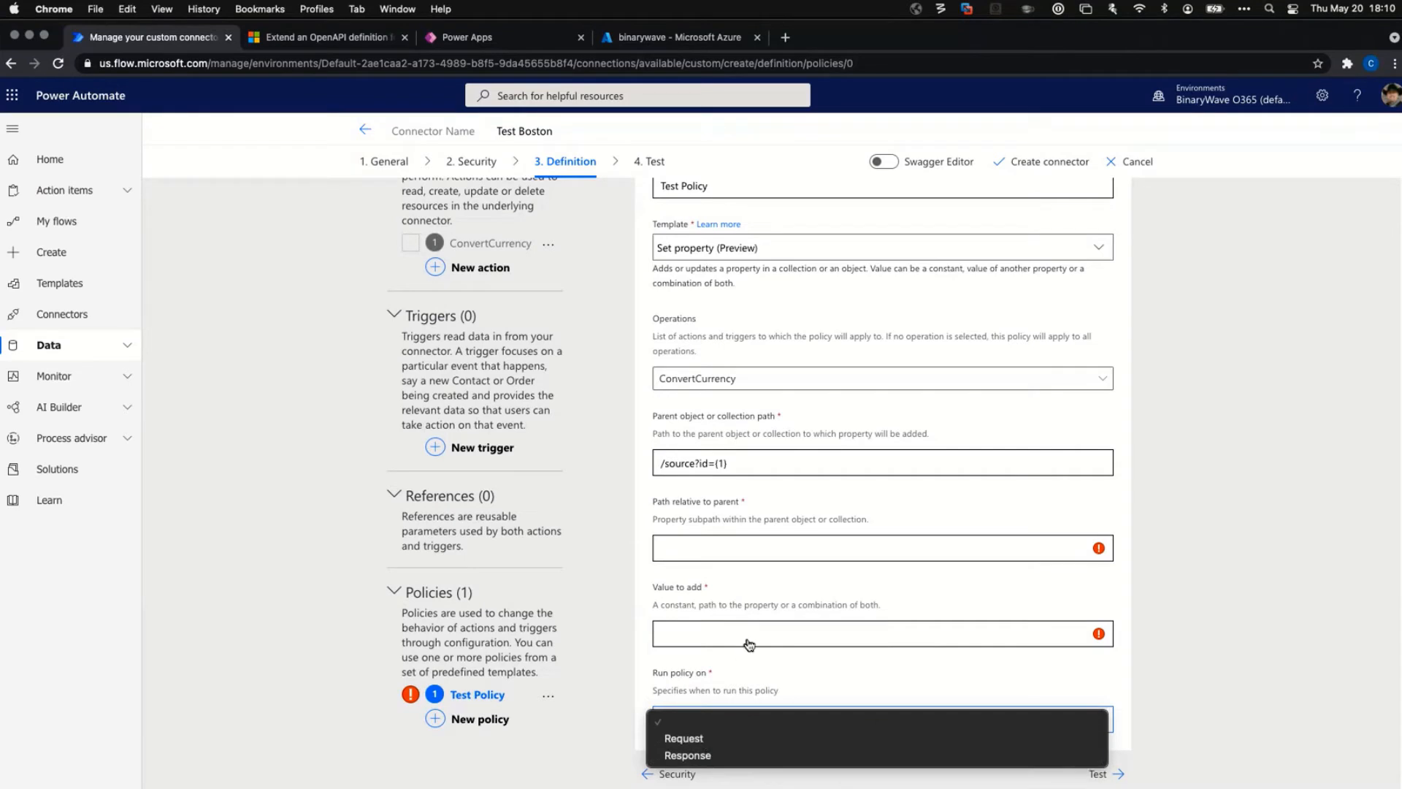
left_click(769, 464)
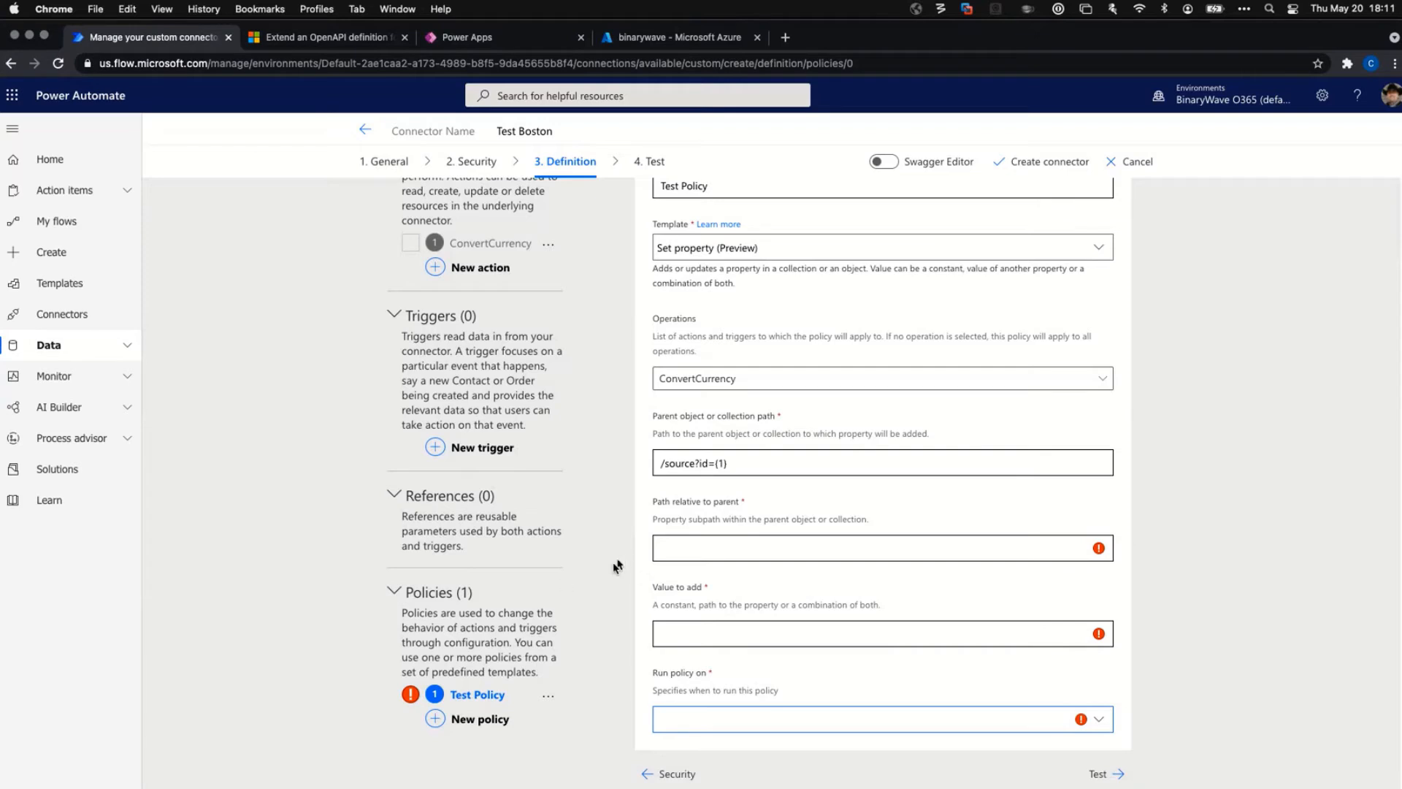
left_click(549, 700)
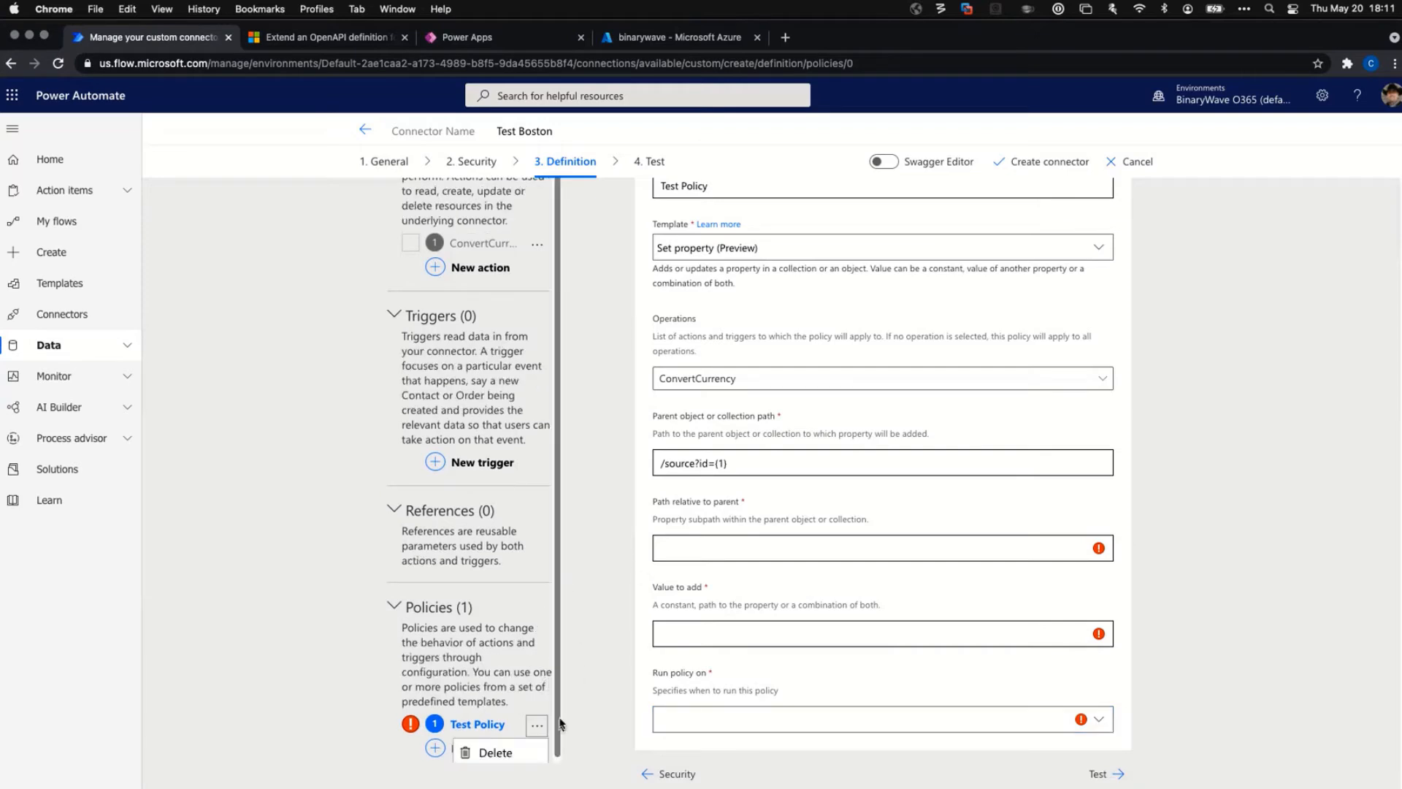
left_click(511, 753)
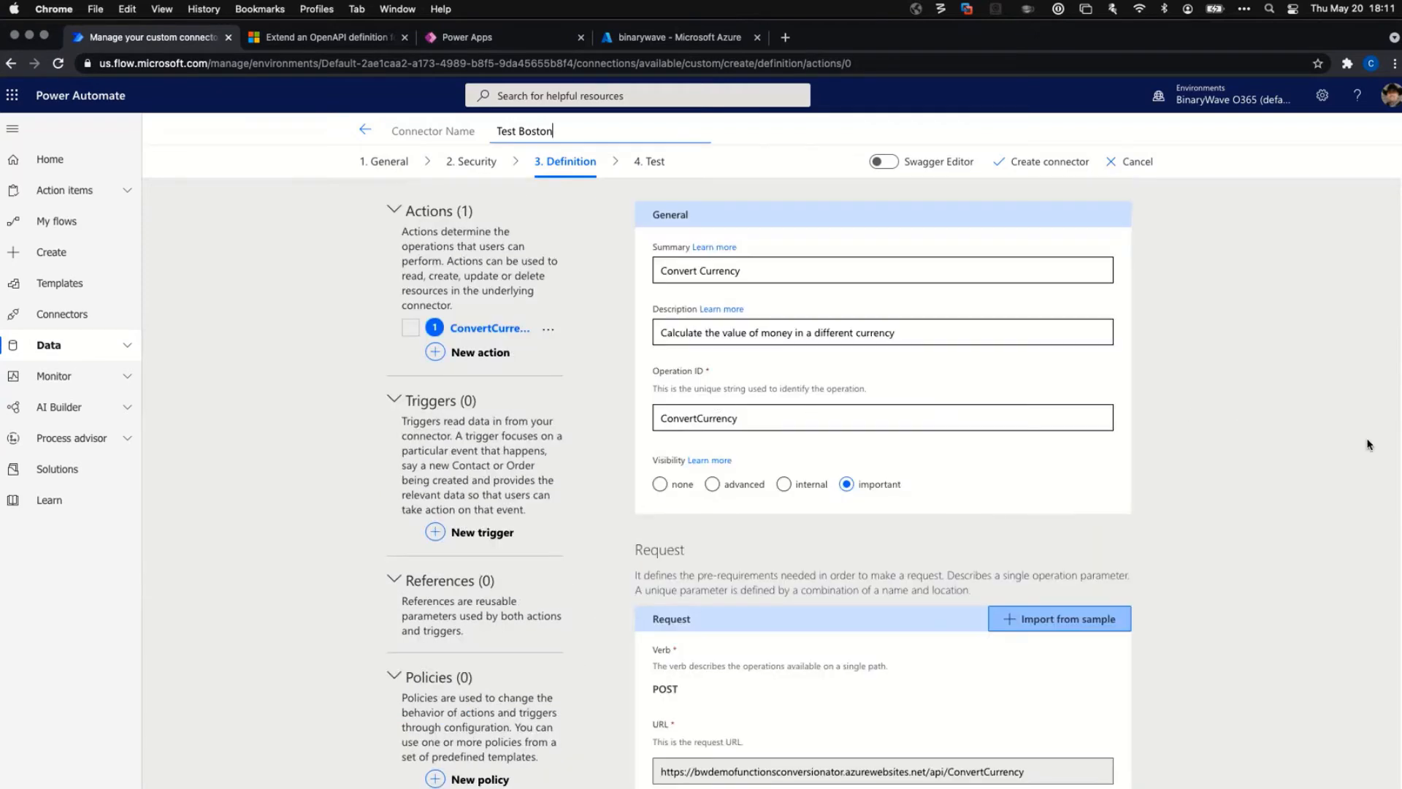
scroll(1183, 584, "down", 7)
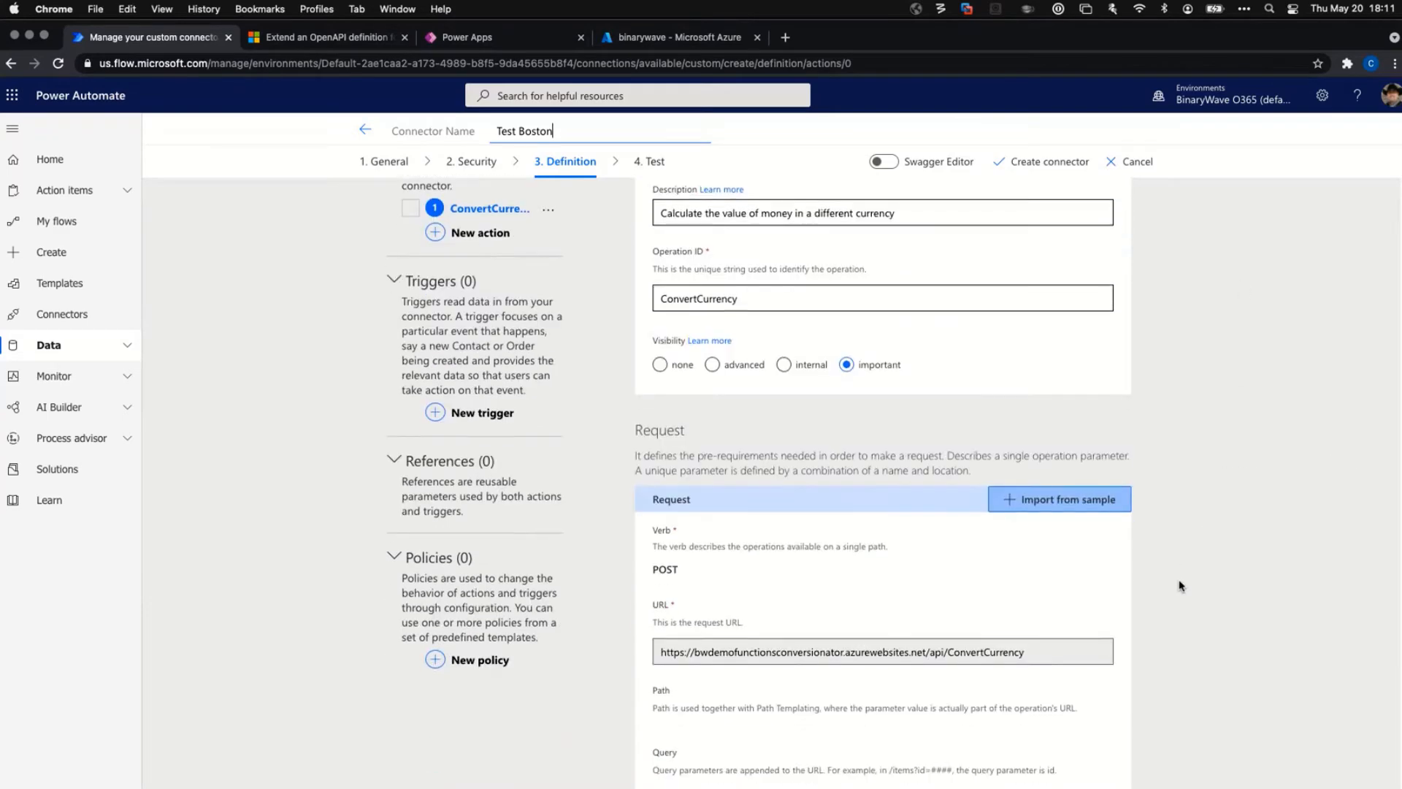
scroll(1182, 589, "up", 7)
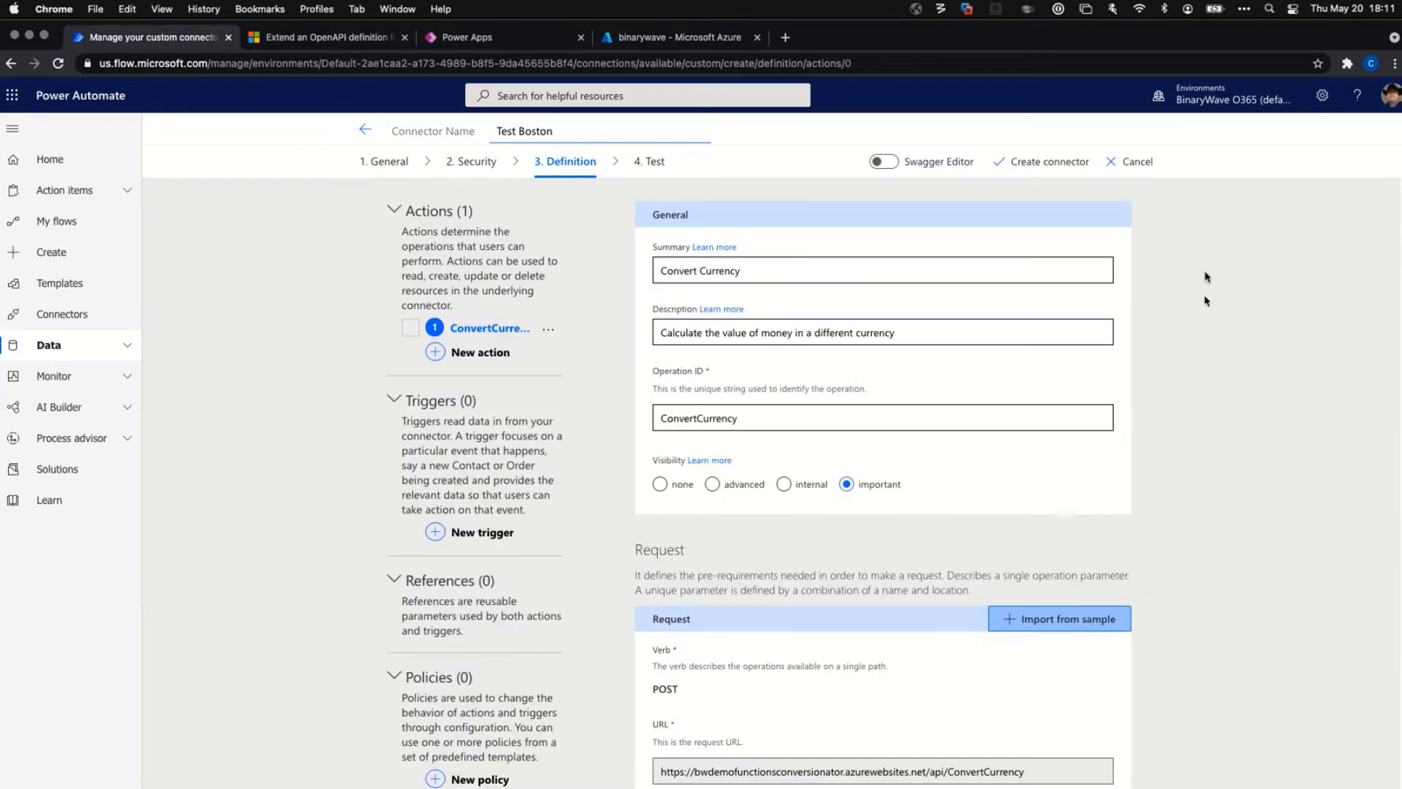
scroll(1176, 466, "down", 5)
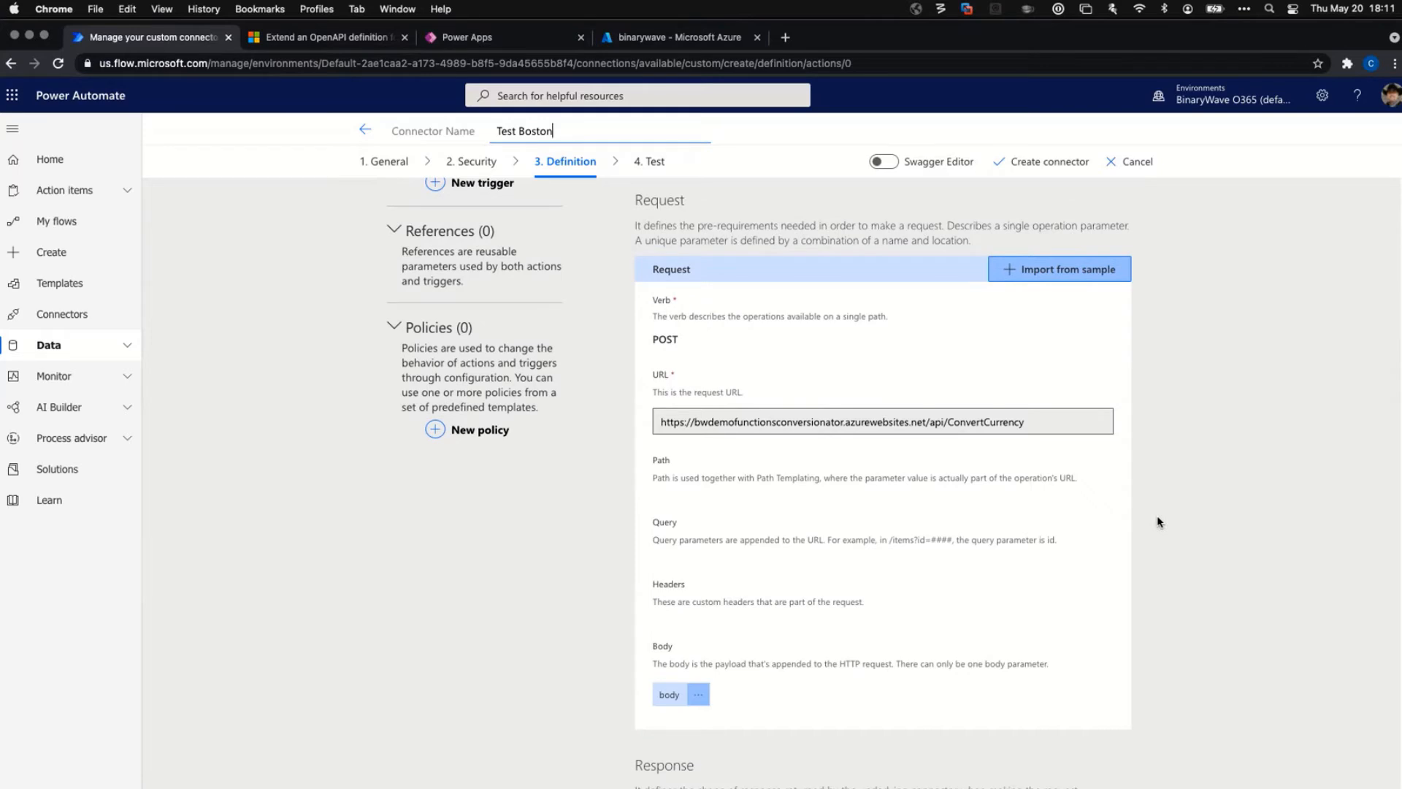
scroll(1132, 599, "down", 4)
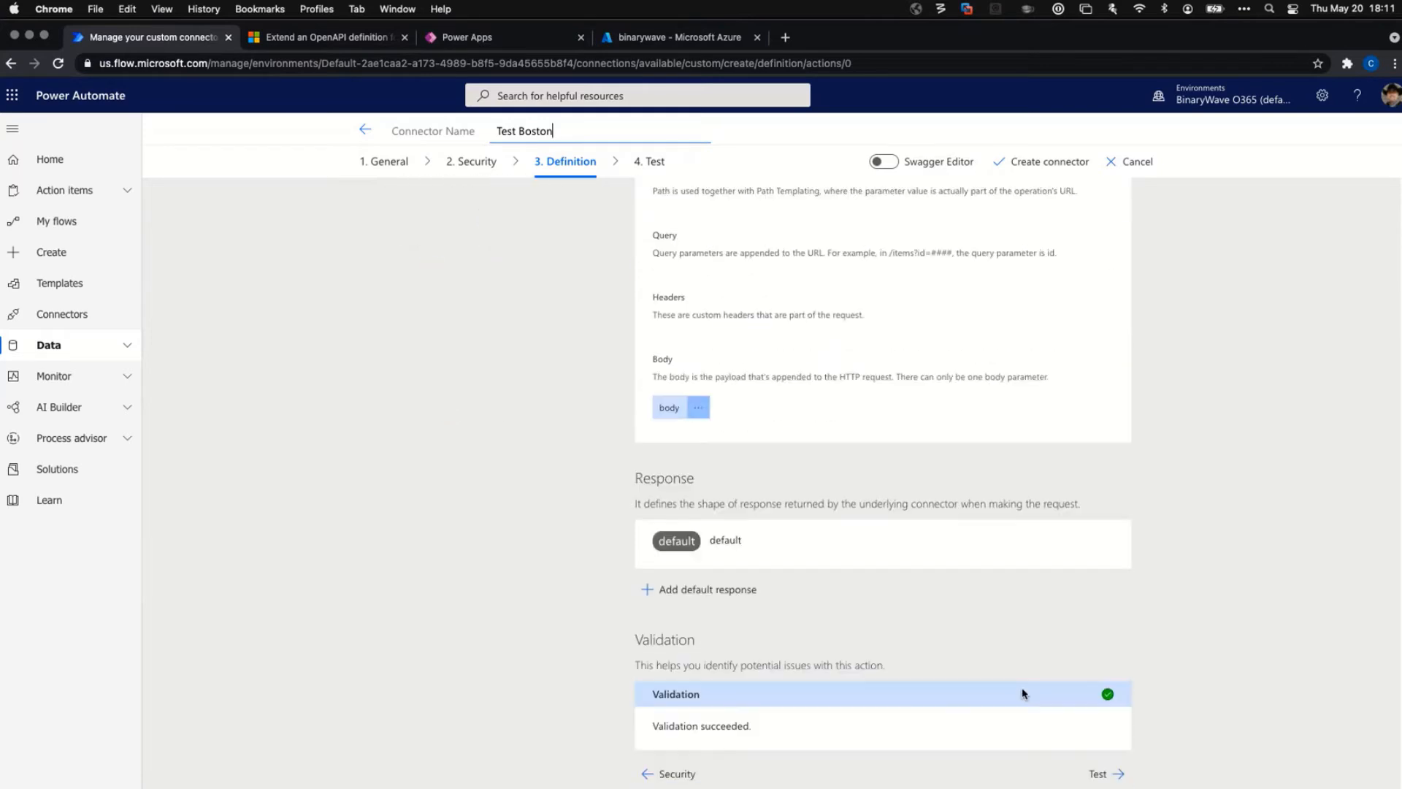
Turn on the Swagger Editor and scroll through Test Boston's YAML definition.
left_click(890, 165)
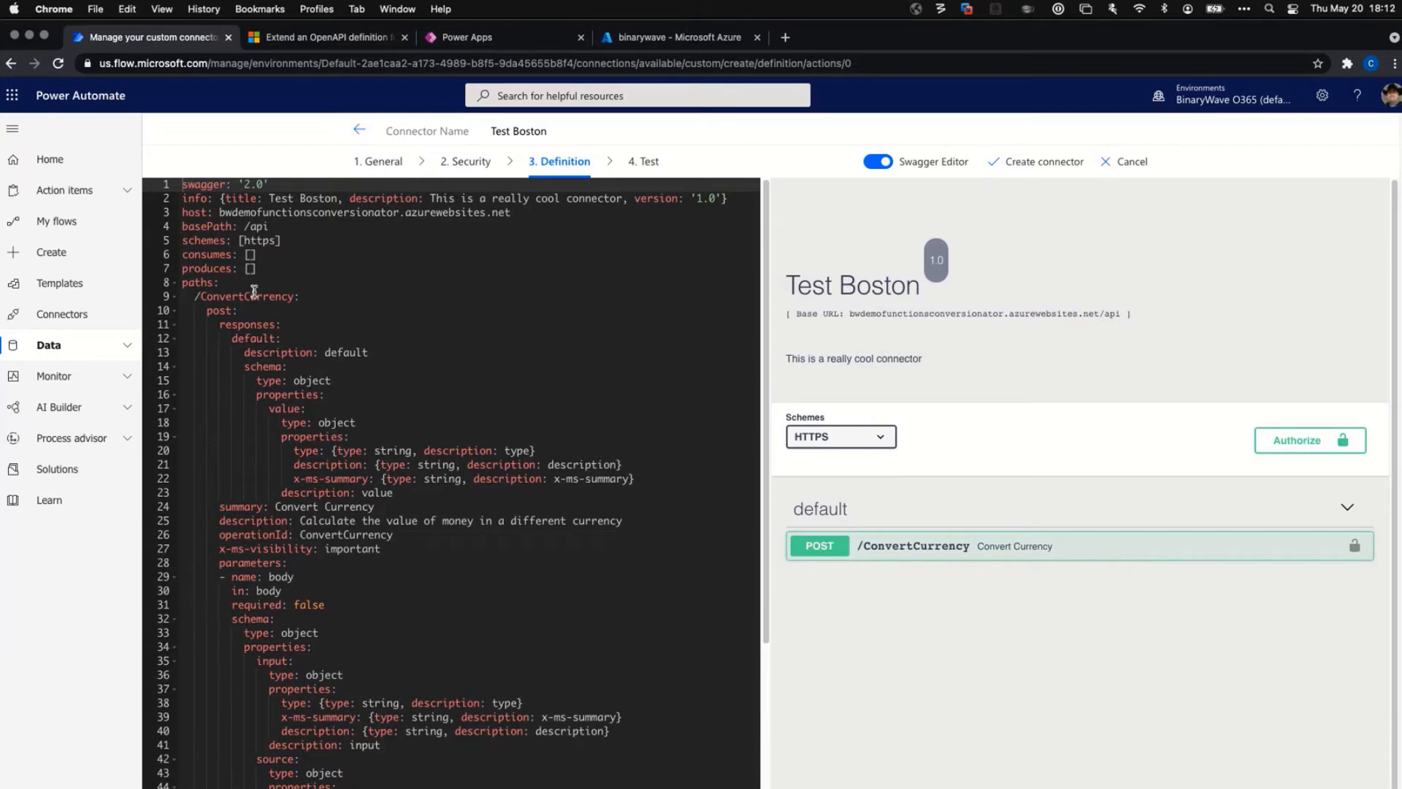
scroll(380, 269, "down", 2)
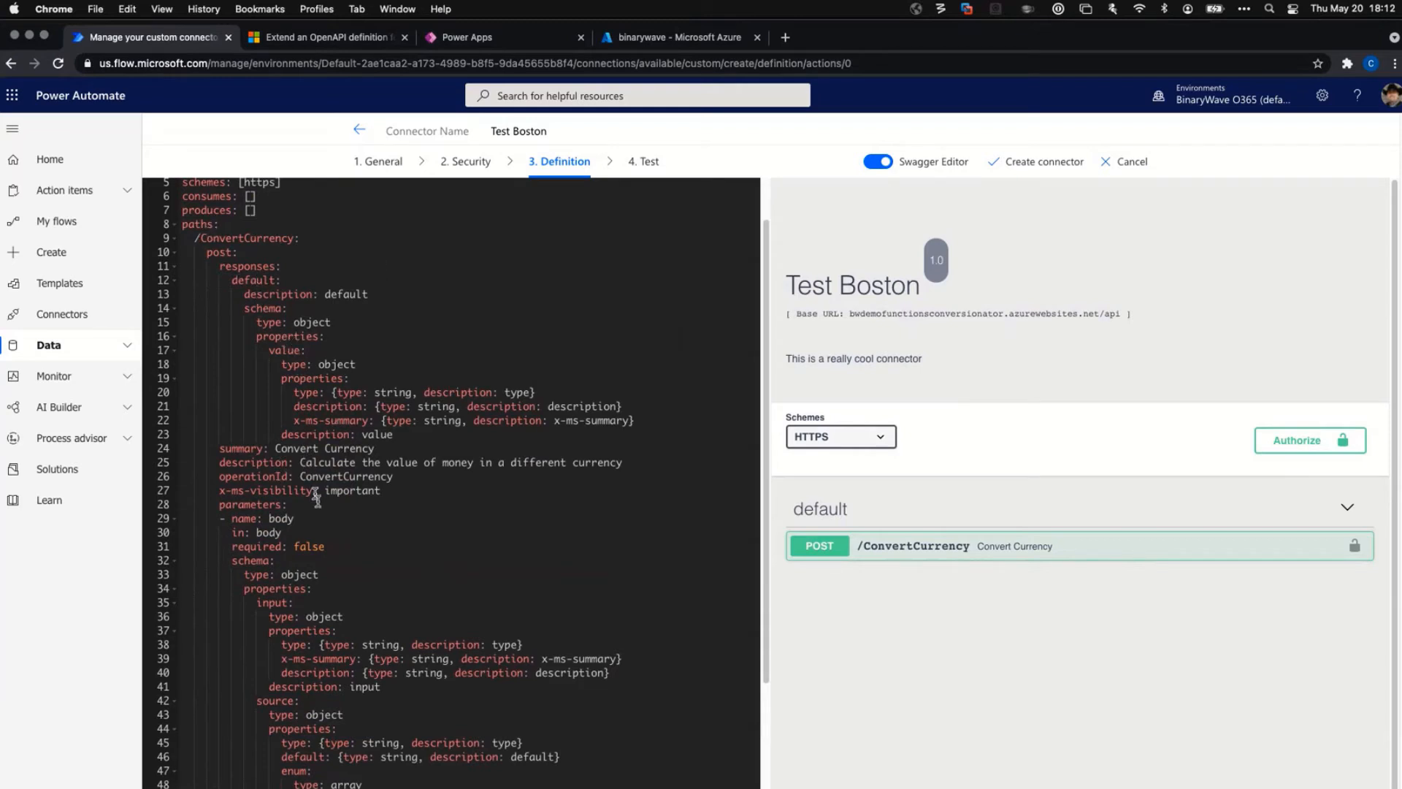
scroll(318, 524, "down", 1)
scroll(318, 524, "down", 6)
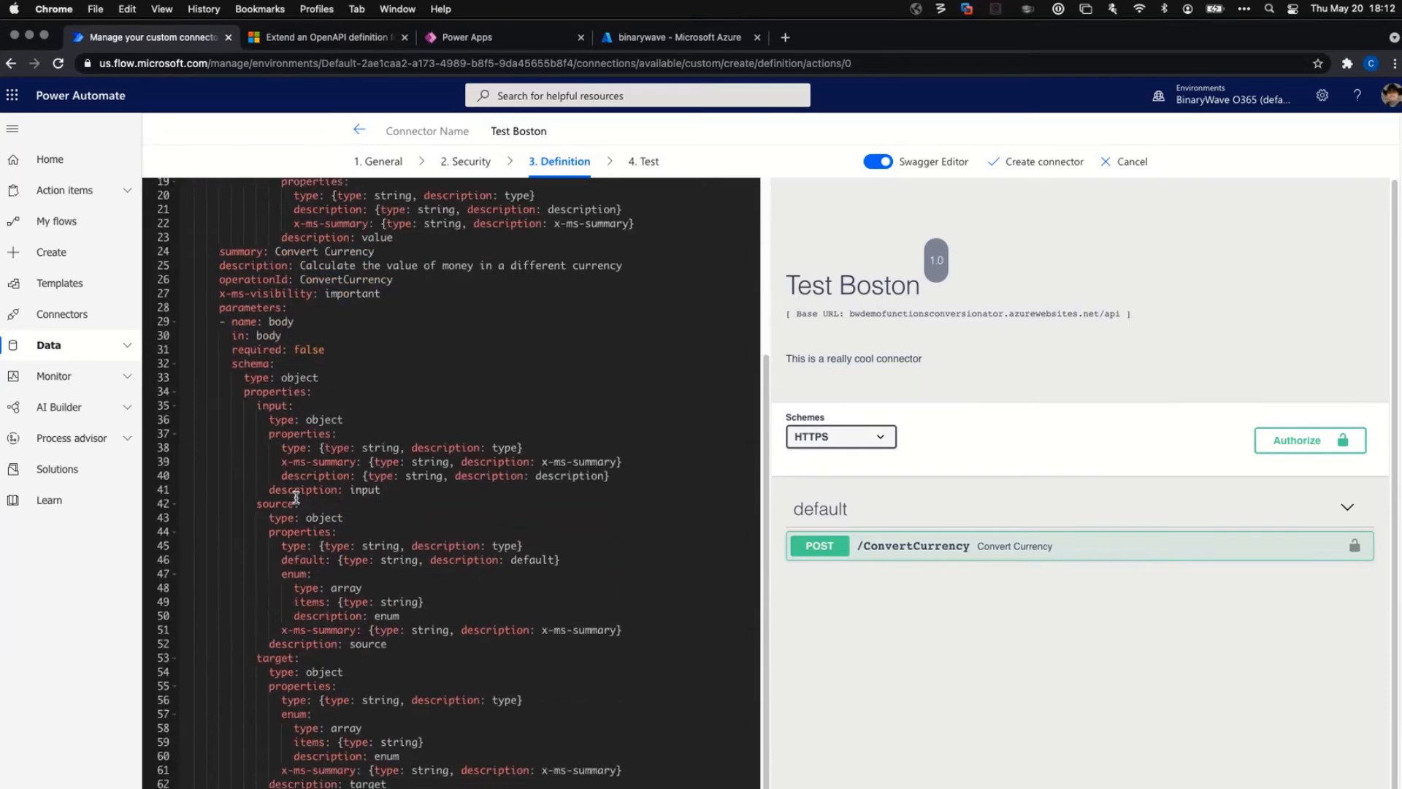
scroll(296, 497, "down", 2)
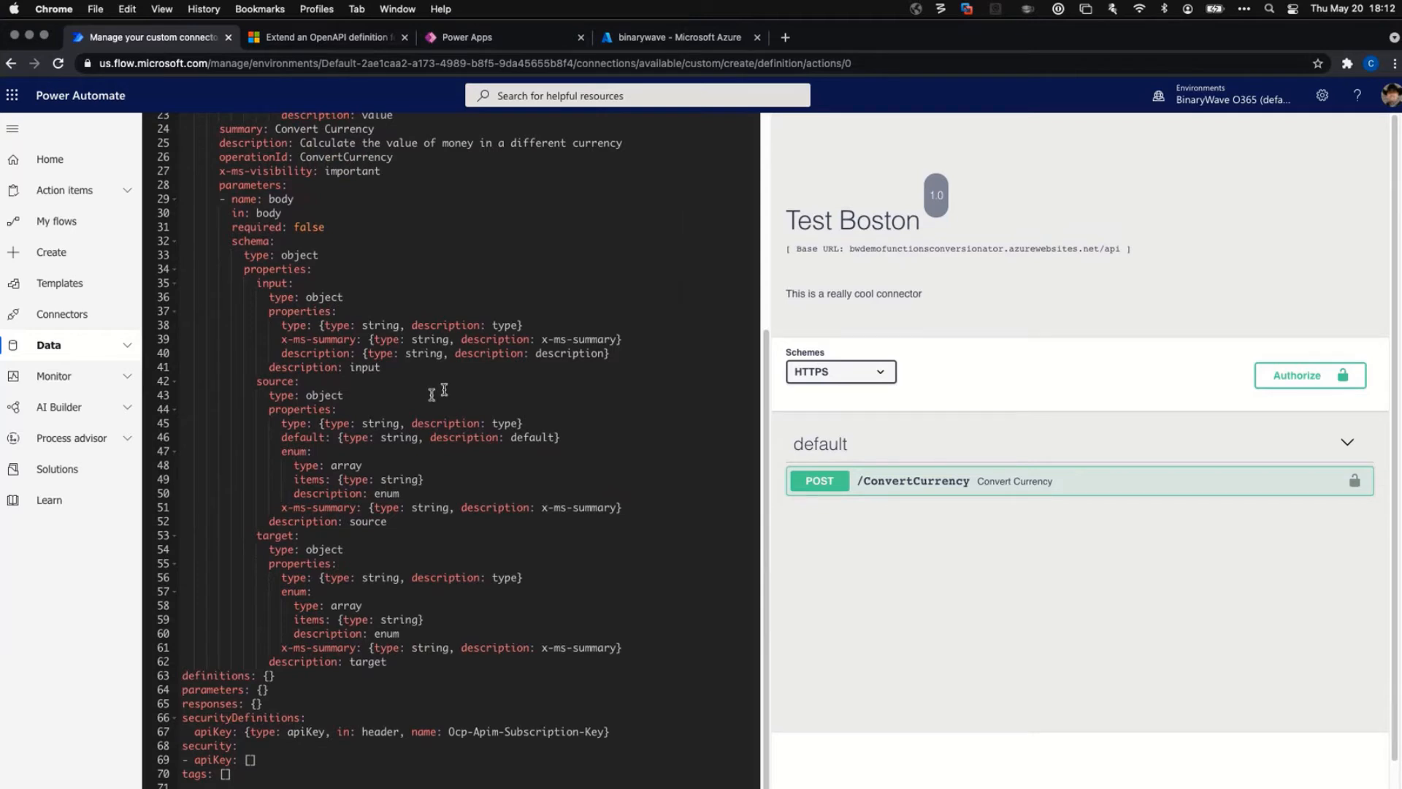
scroll(428, 398, "up", 8)
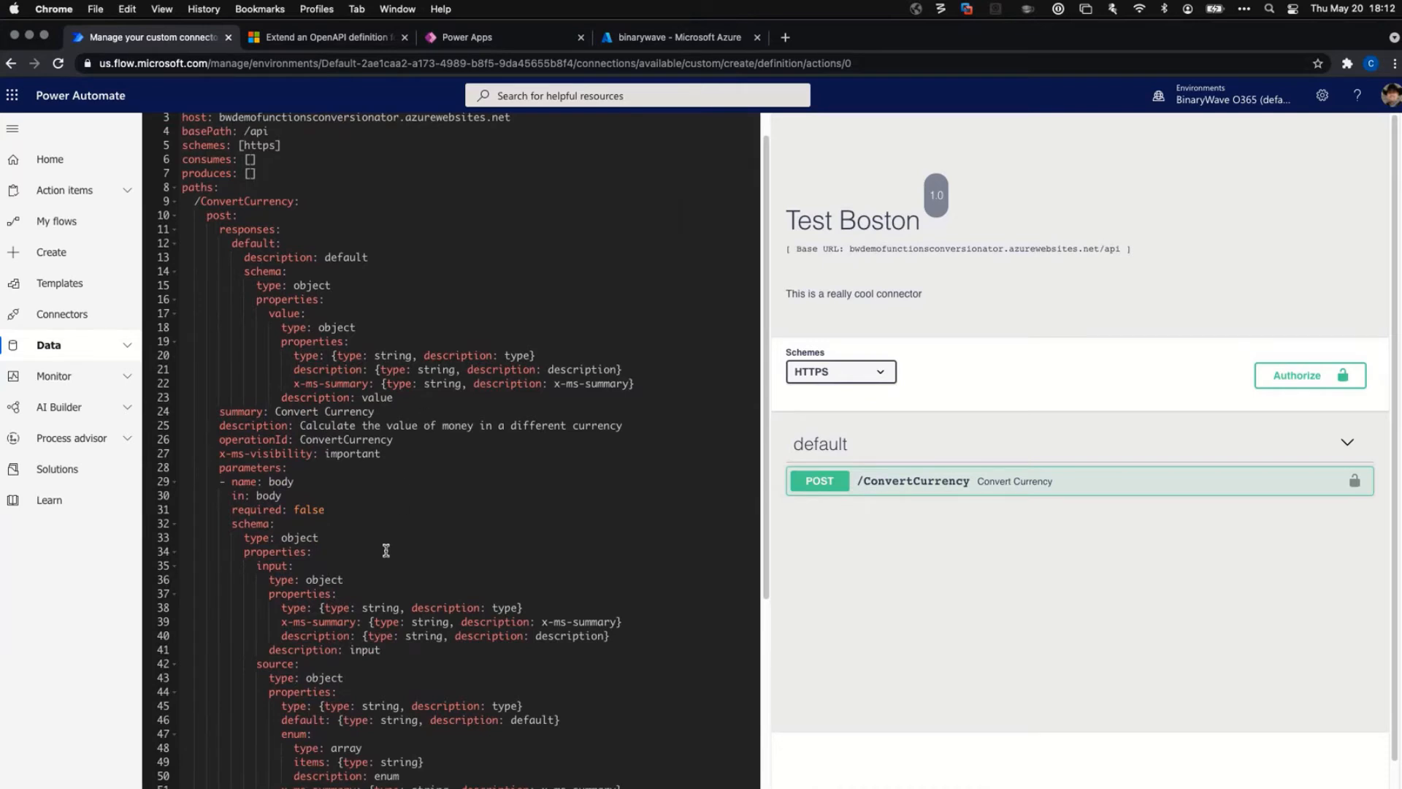
scroll(386, 550, "down", 1)
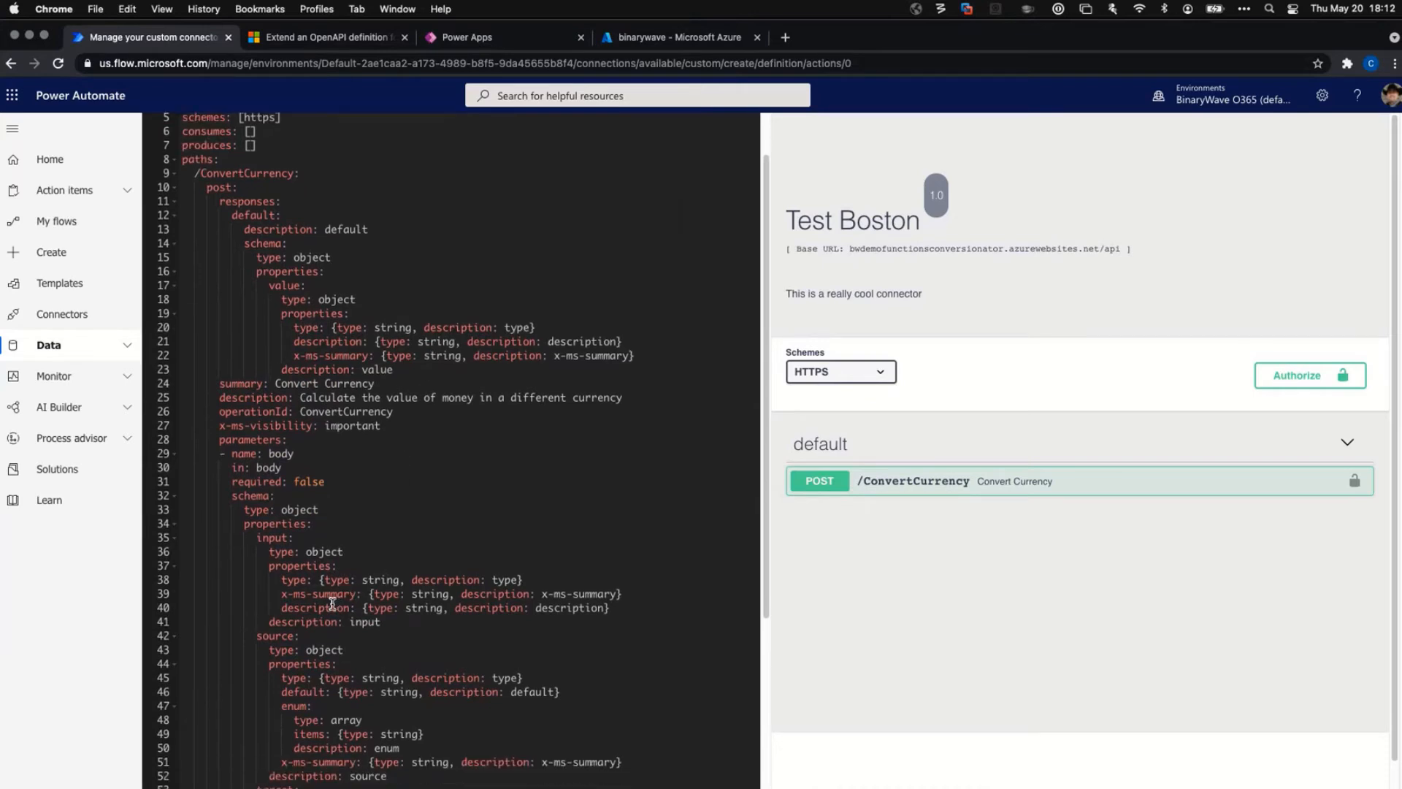
scroll(332, 602, "down", 5)
scroll(342, 600, "down", 5)
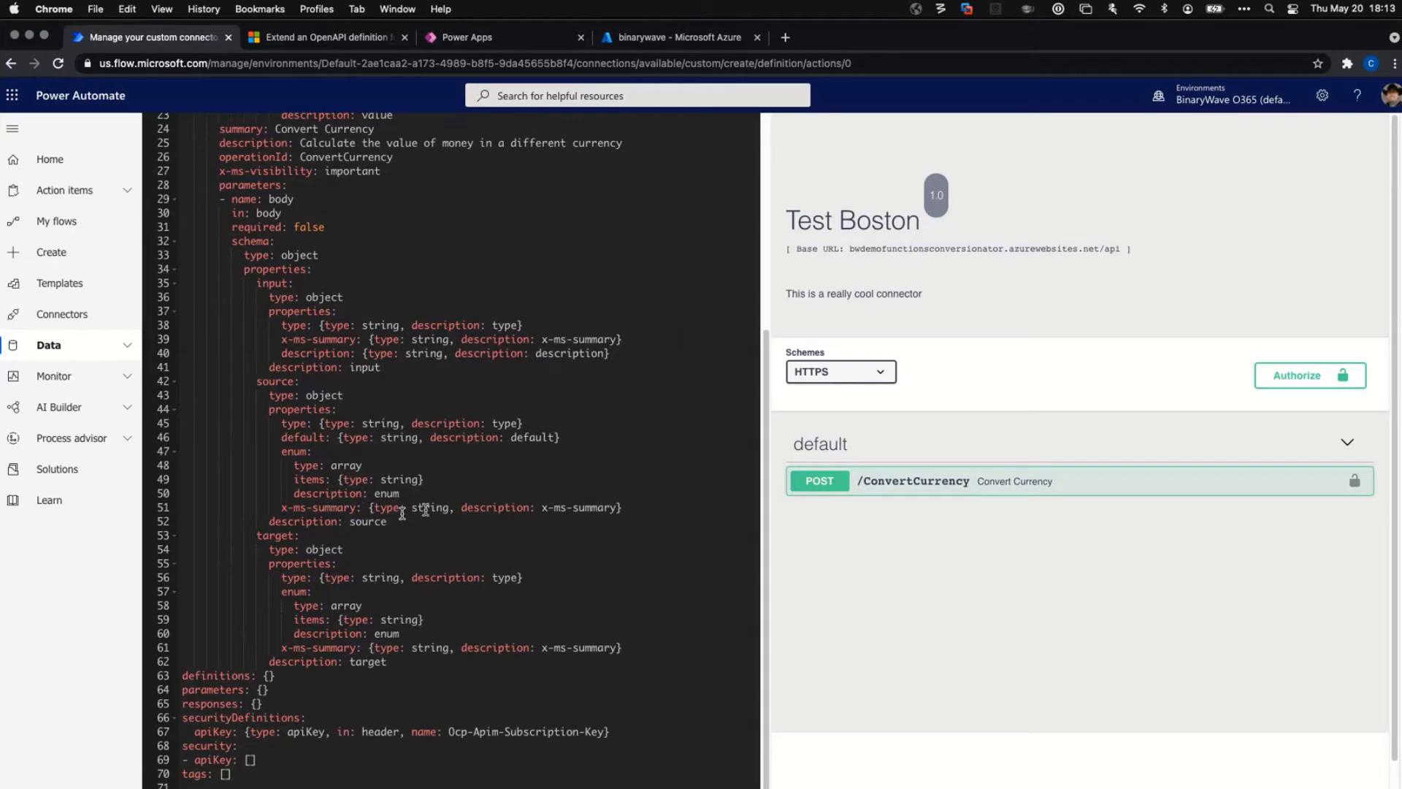
left_click(382, 494)
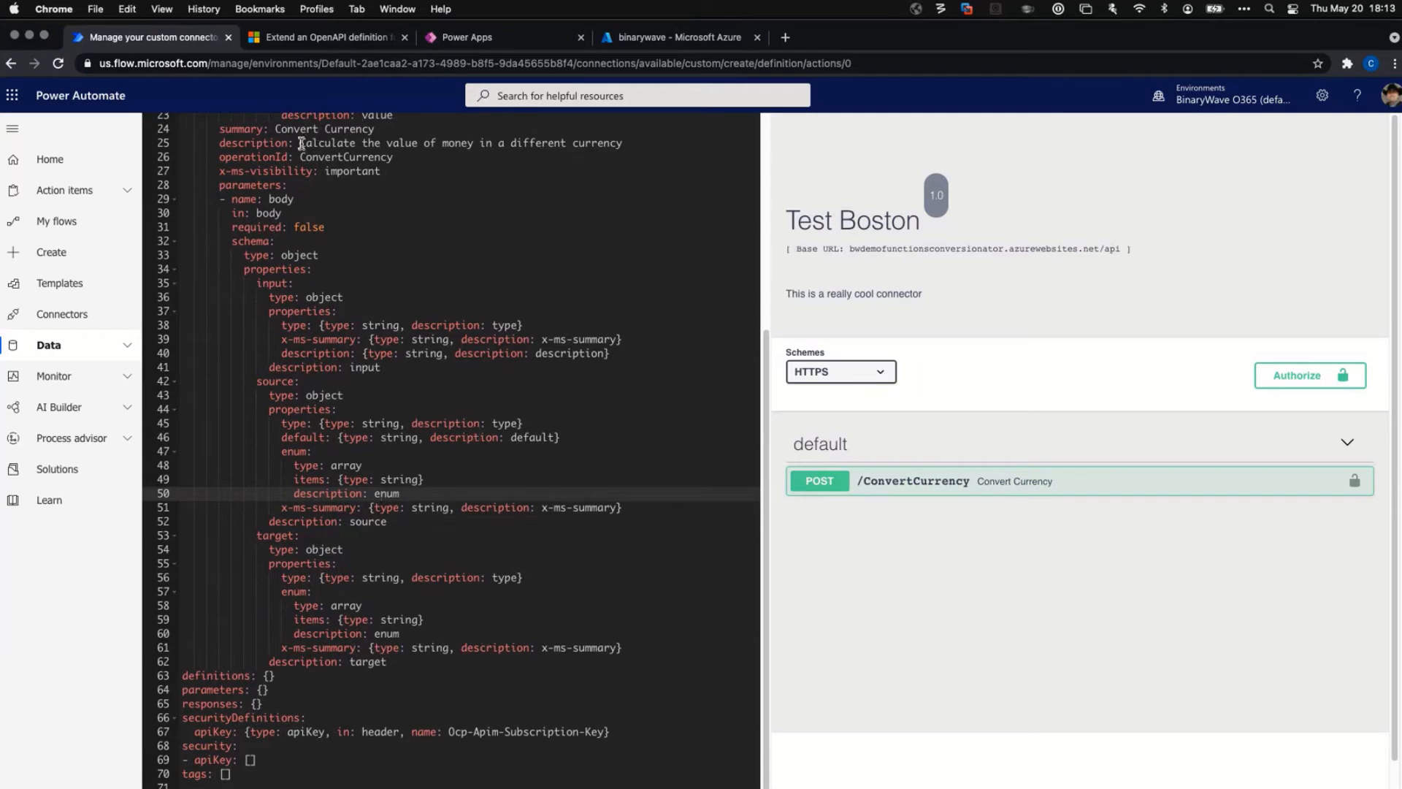
left_click_drag(219, 184, 457, 662)
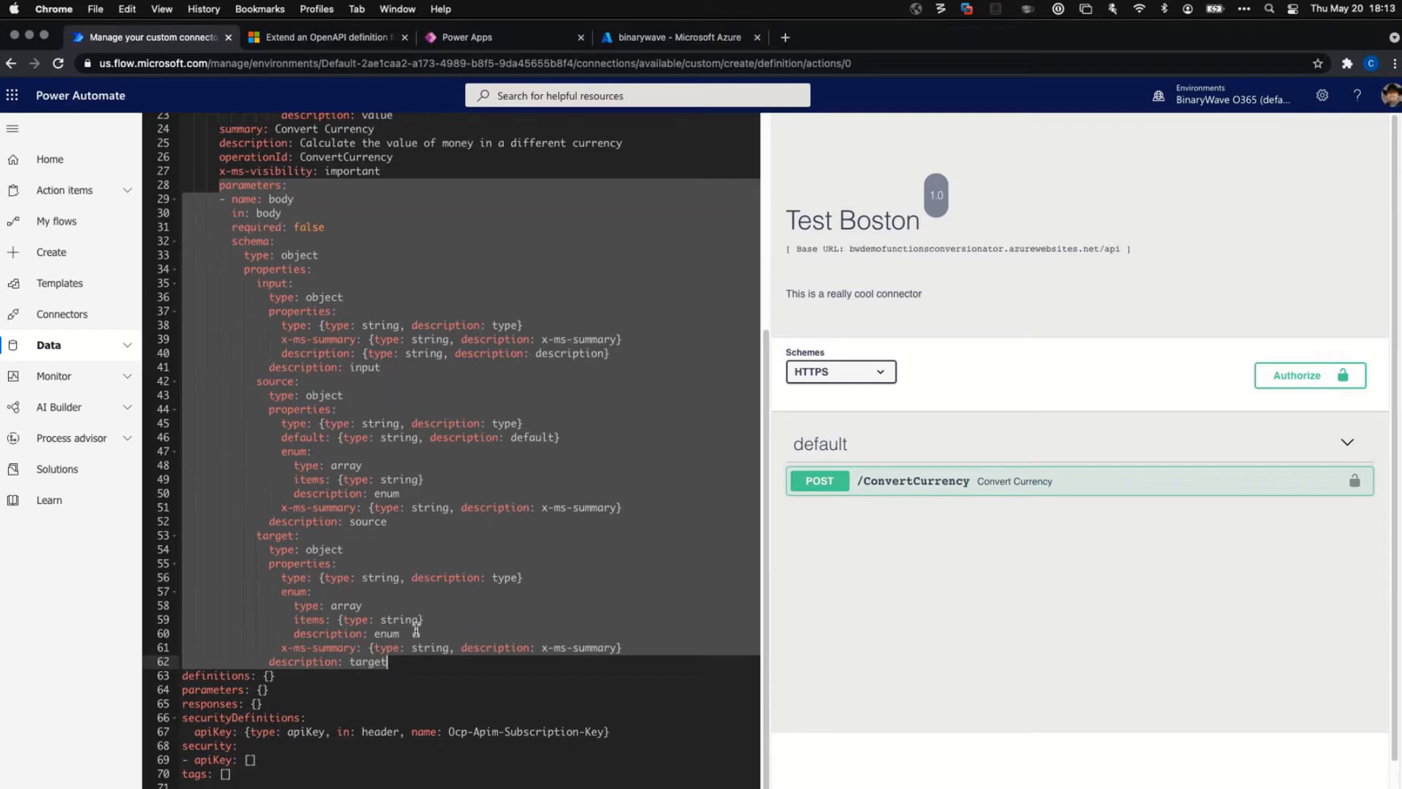
left_click_drag(246, 731, 648, 730)
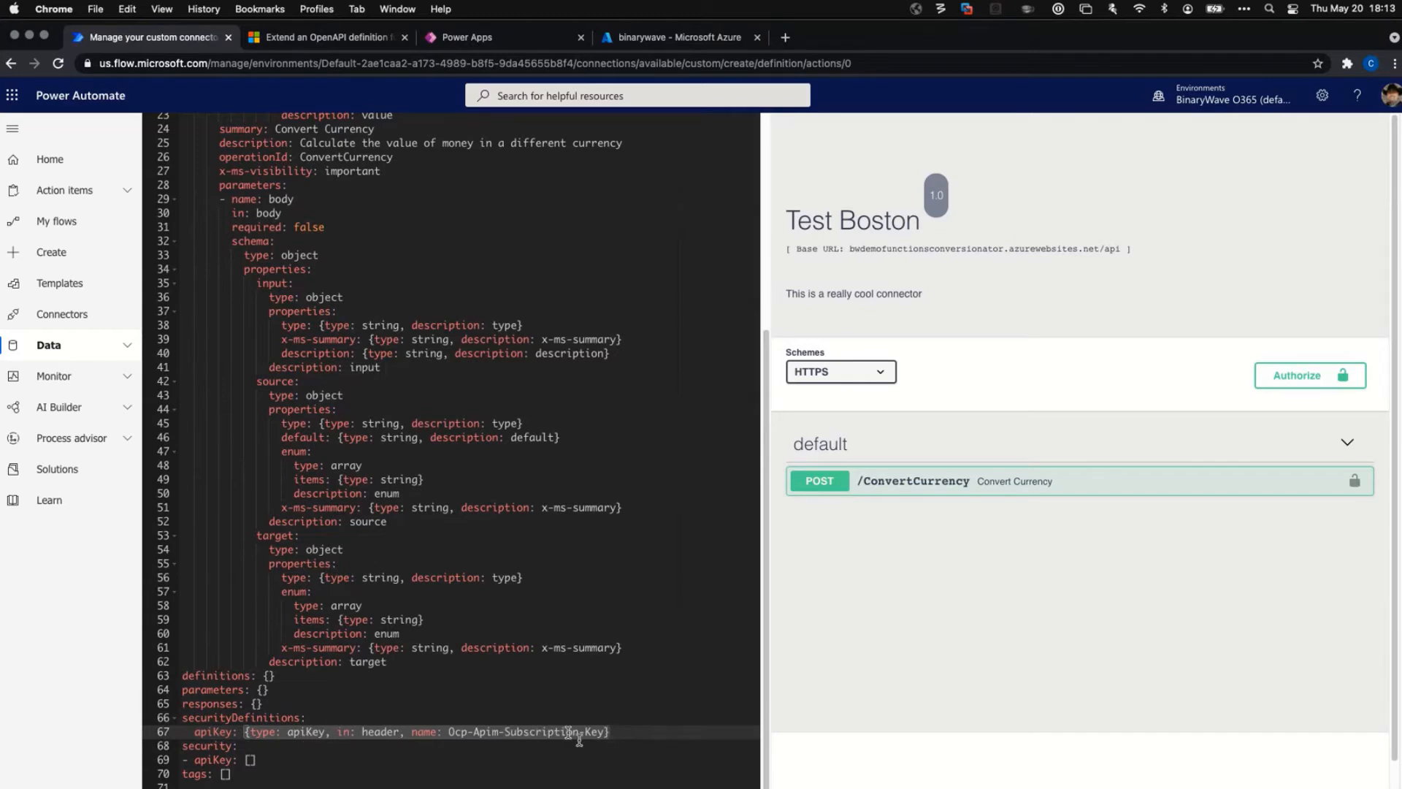
left_click(634, 730)
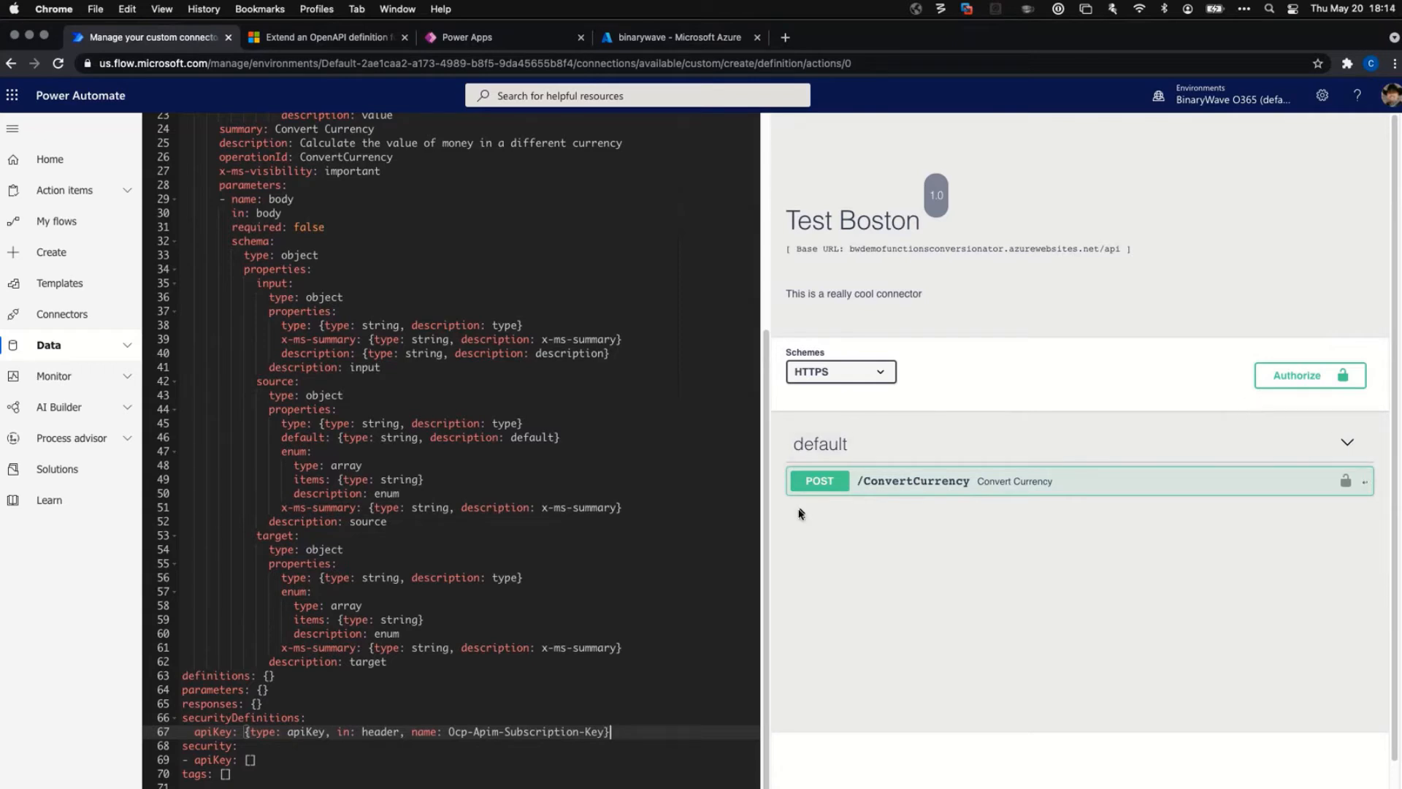
Review the POST /ConvertCurrency operation in the preview and create the Test Boston connector.
left_click(821, 480)
scroll(1096, 548, "down", 4)
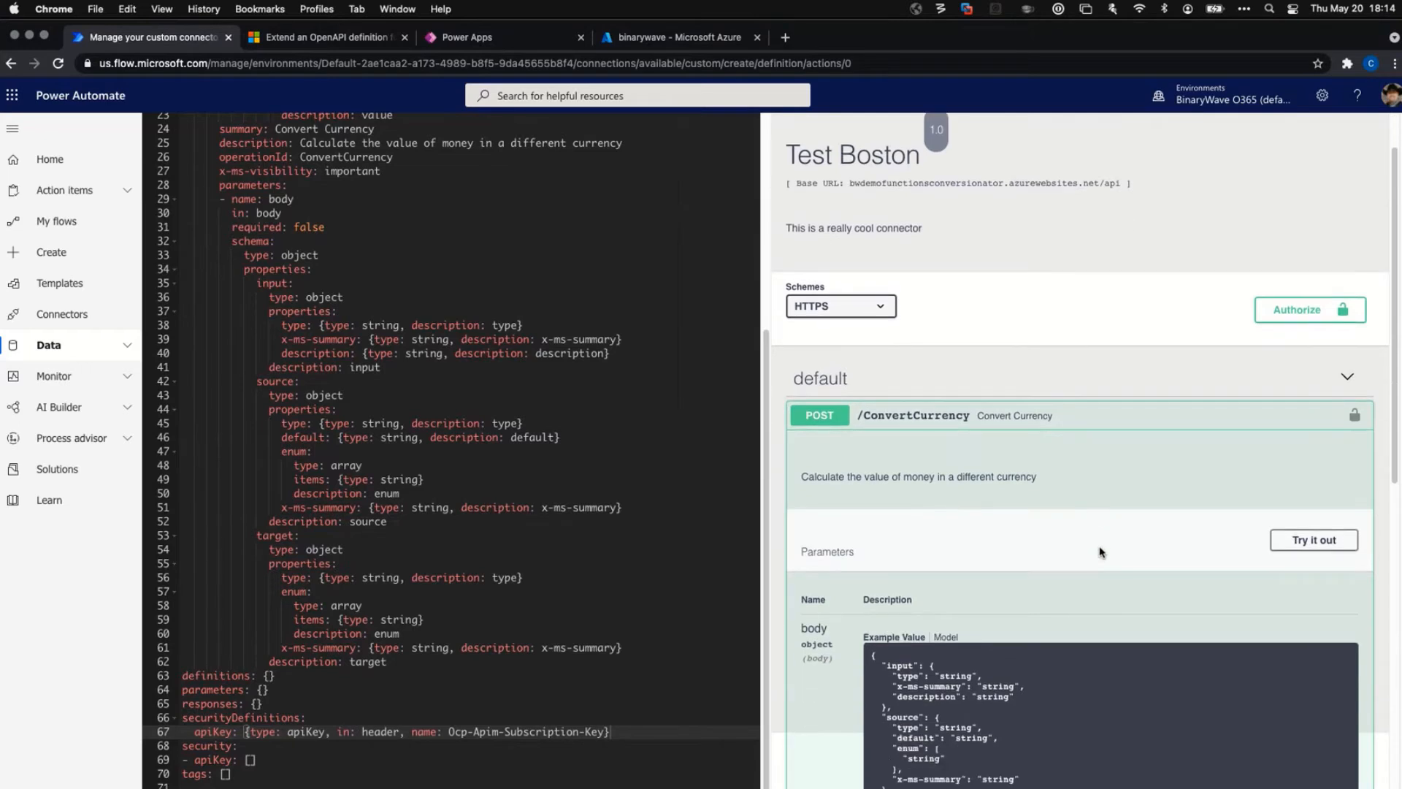
scroll(1102, 552, "down", 3)
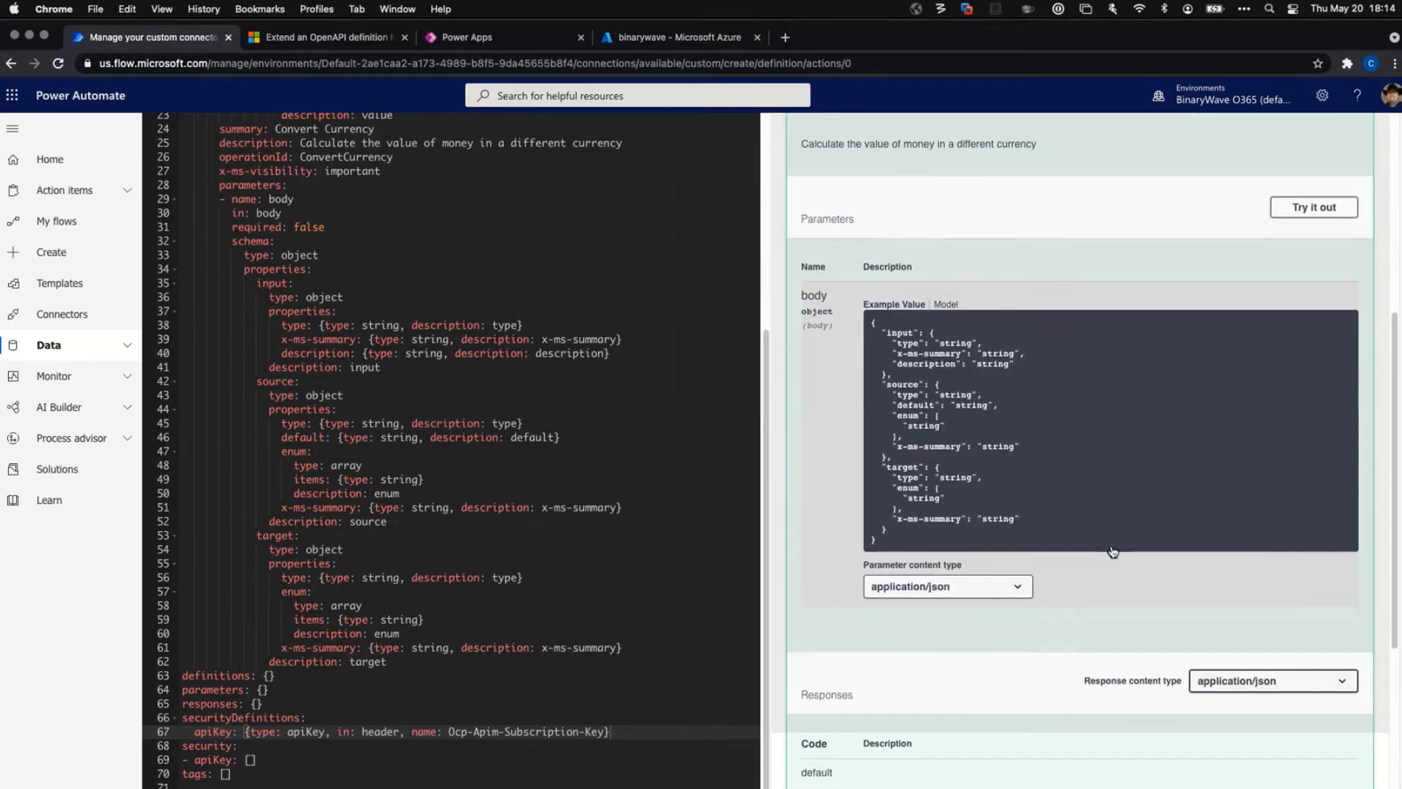
scroll(1111, 535, "down", 5)
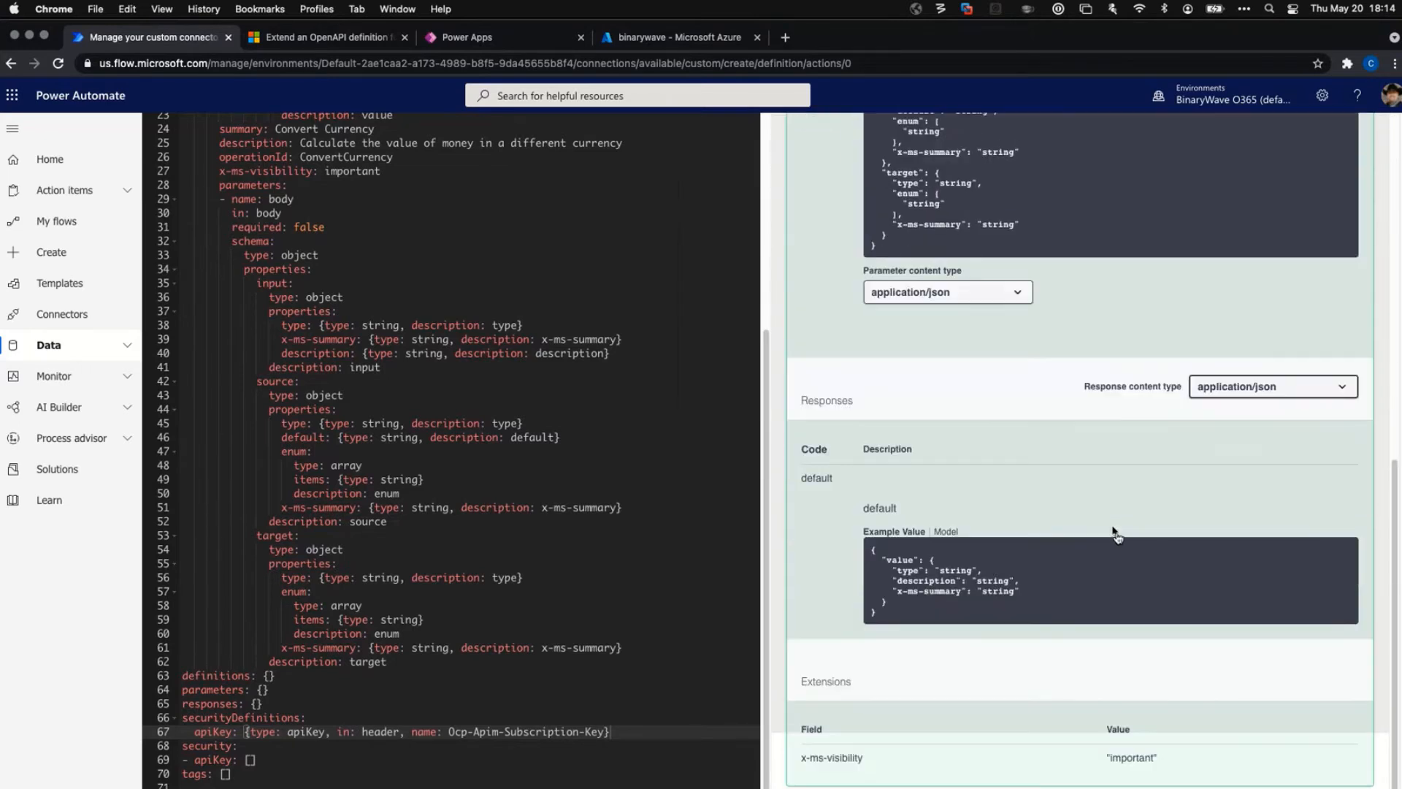
scroll(1119, 537, "up", 10)
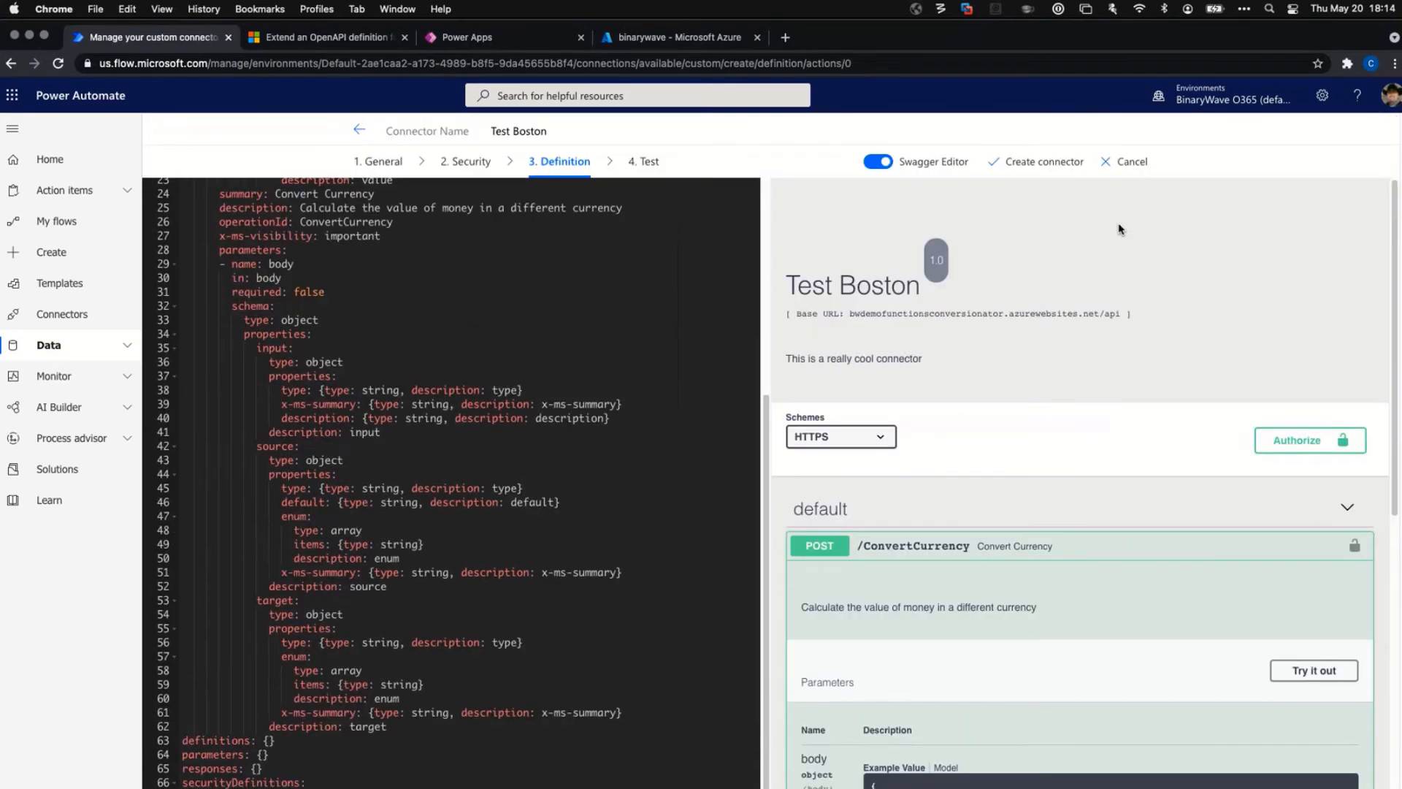
left_click(1046, 162)
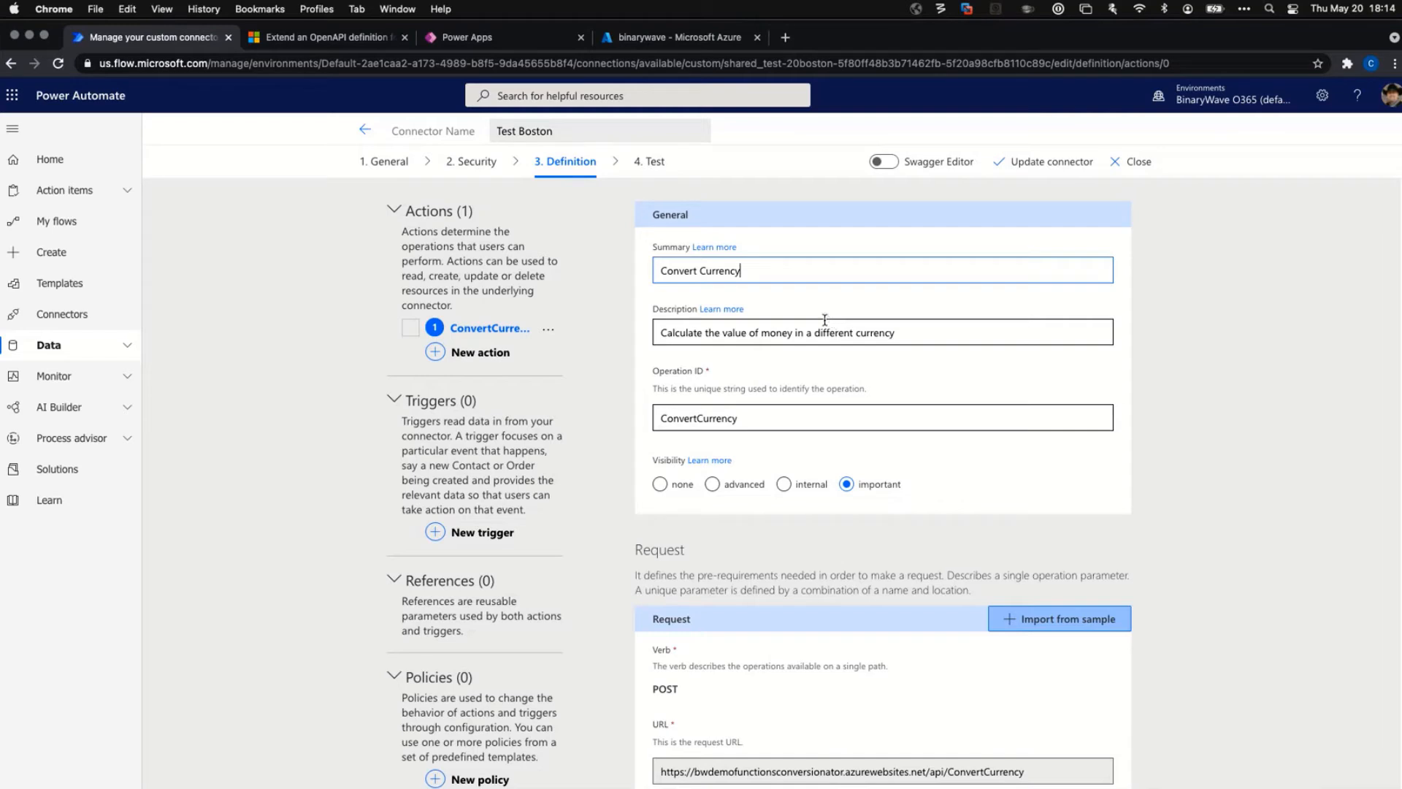
Expand Data in the left navigation pane to reach custom connectors.
left_click(110, 348)
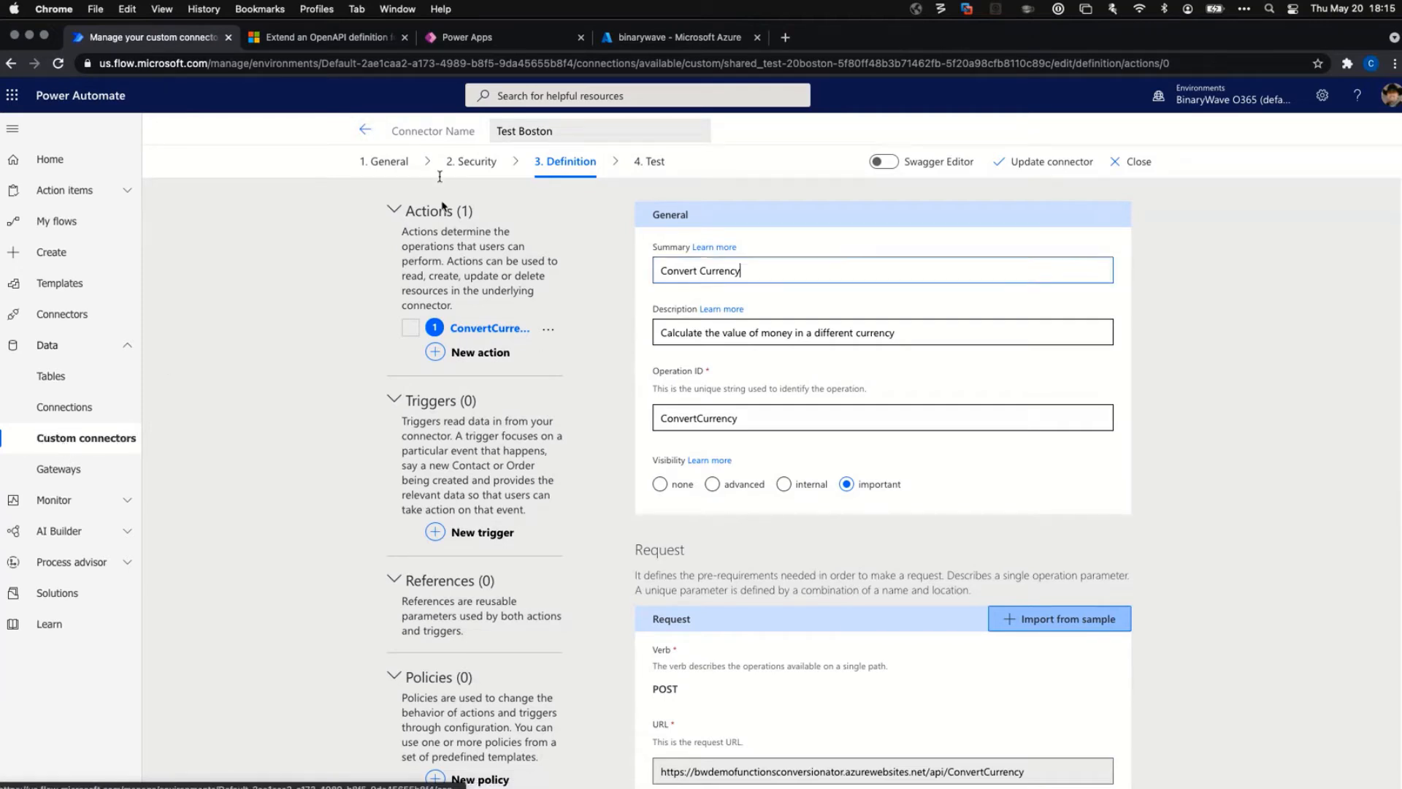
Go back to Custom connectors and open BinaryWave Conversionator for editing in the Swagger editor.
left_click(366, 130)
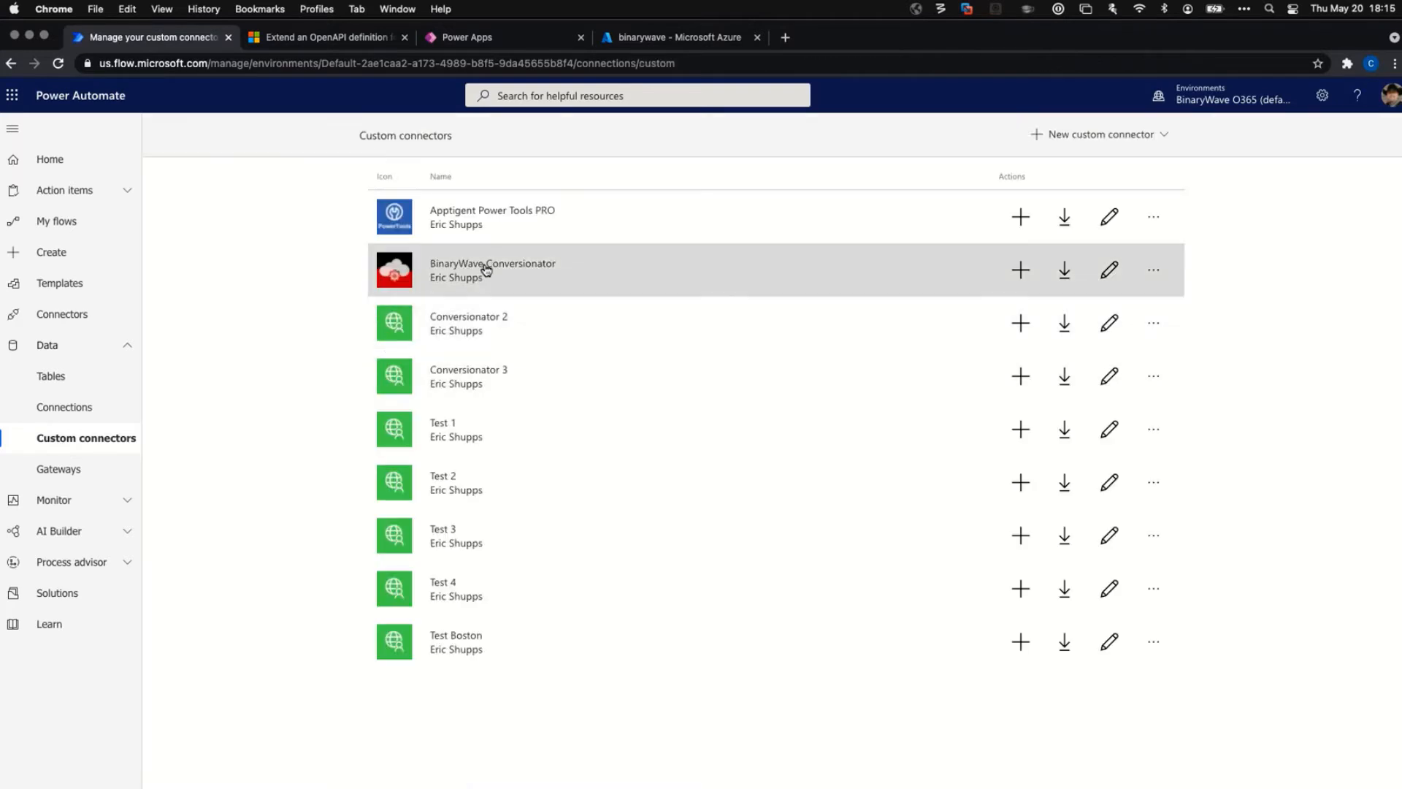
left_click(486, 270)
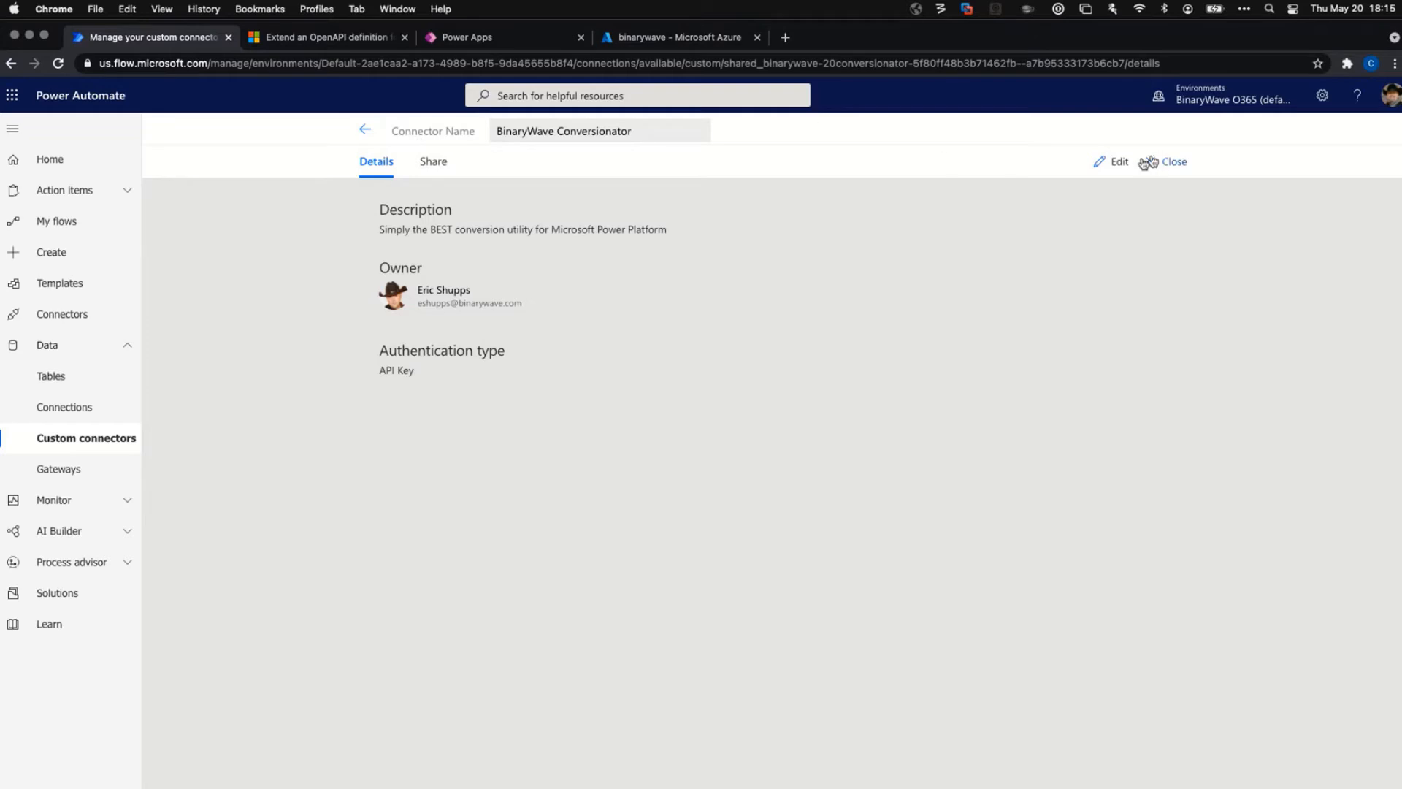
left_click(1115, 163)
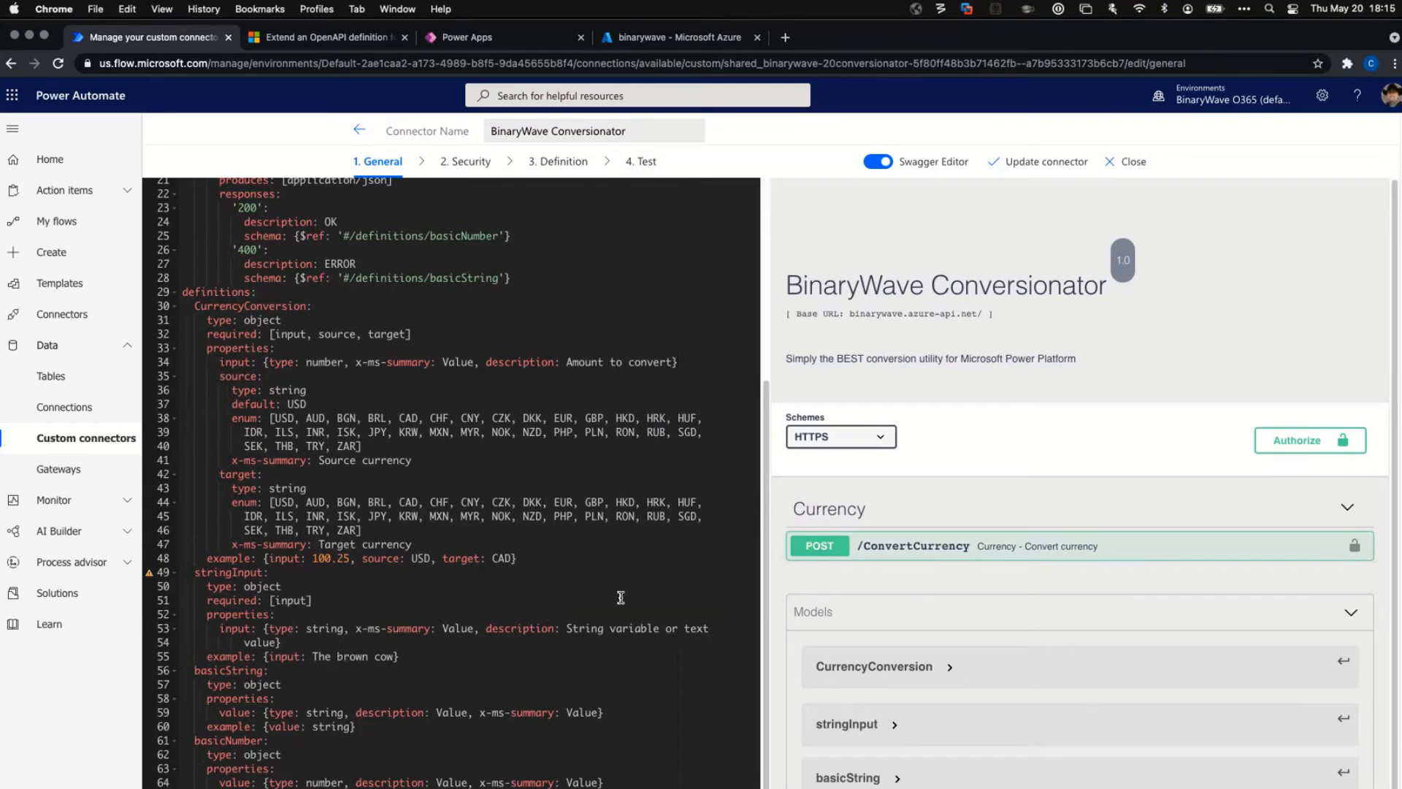
Highlight the ConvertCurrency path name and its CurrencyConversion body schema reference in the YAML.
scroll(667, 517, "up", 5)
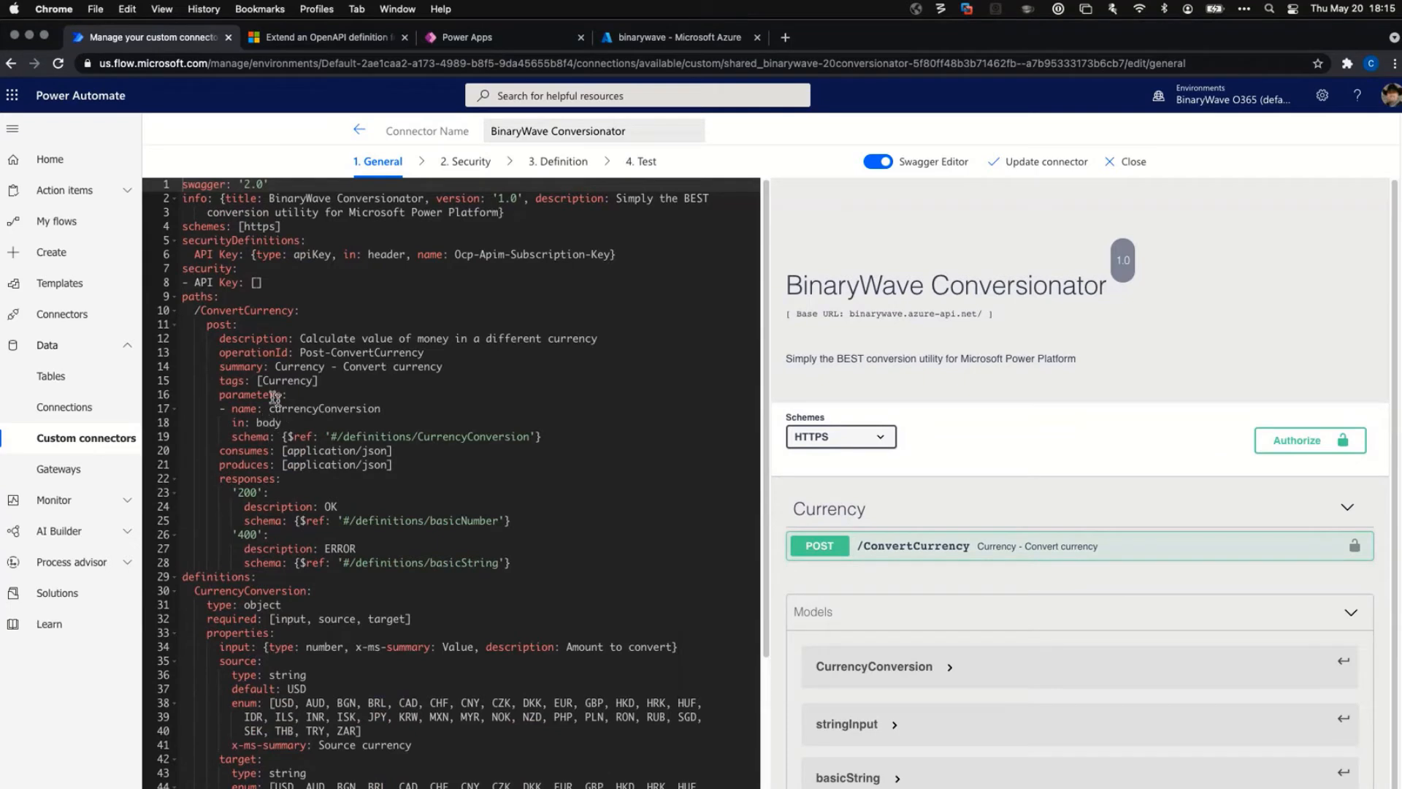
left_click(231, 310)
double_click(231, 310)
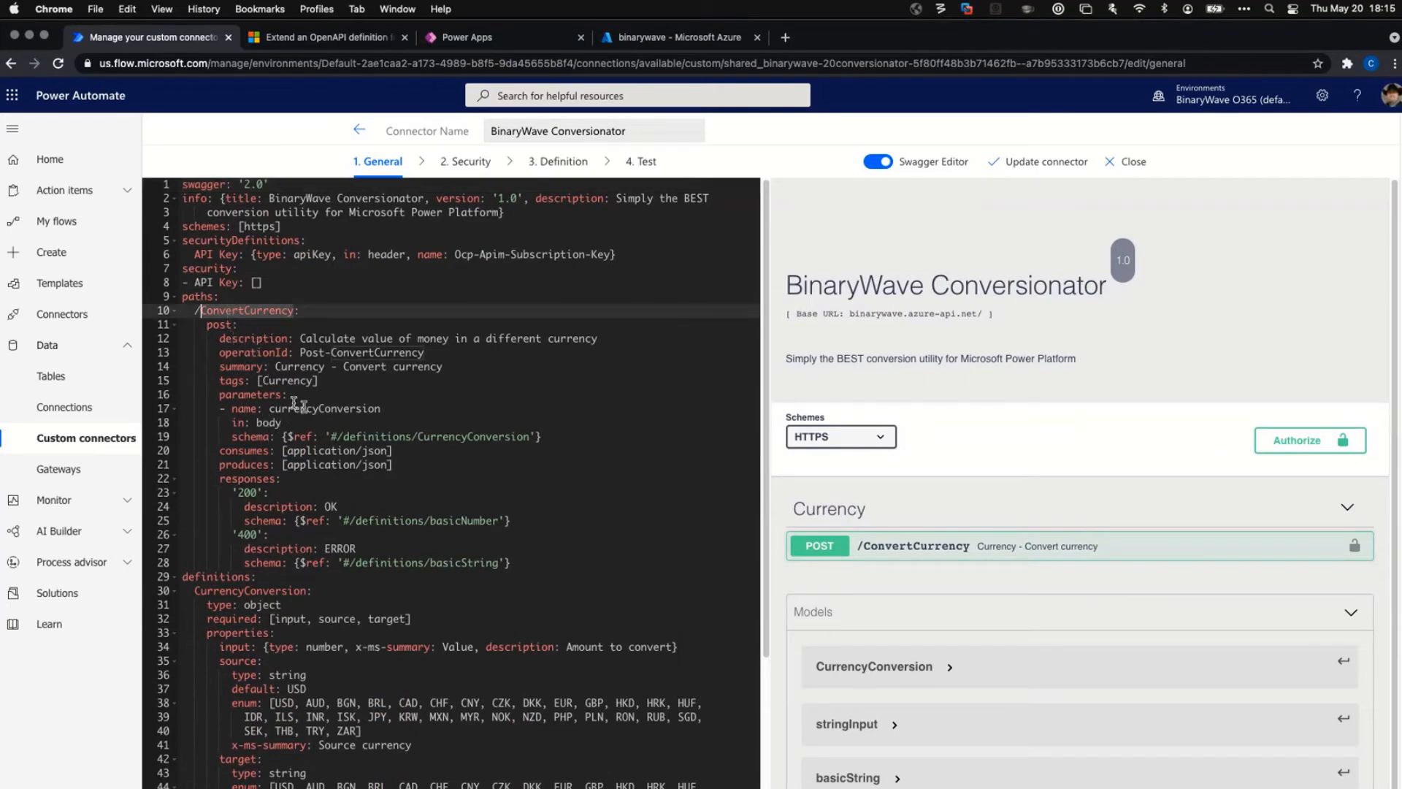
left_click(335, 437)
left_click_drag(334, 437, 530, 437)
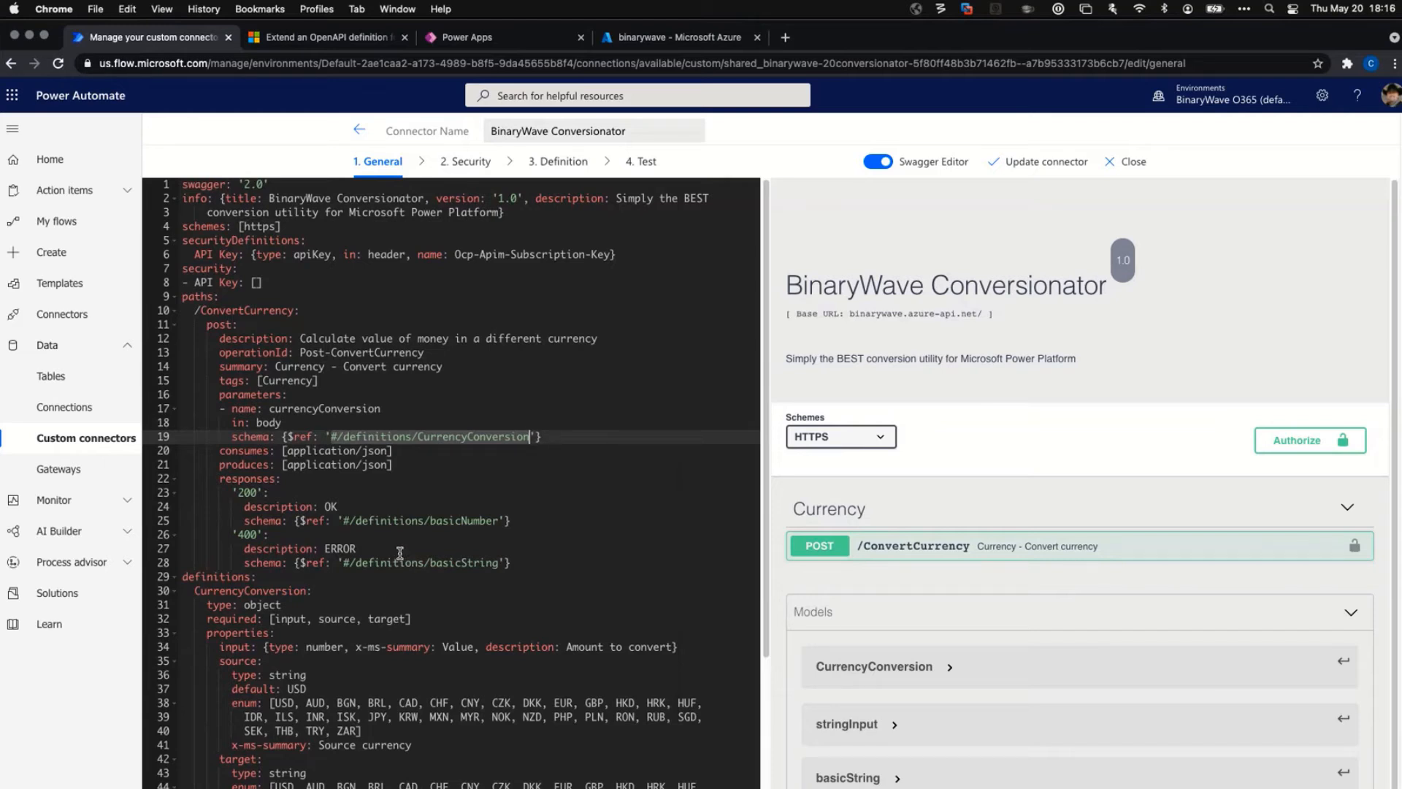
Highlight the CurrencyConversion definition, its source and target currency-code lists, and the line 48 example.
scroll(430, 500, "down", 5)
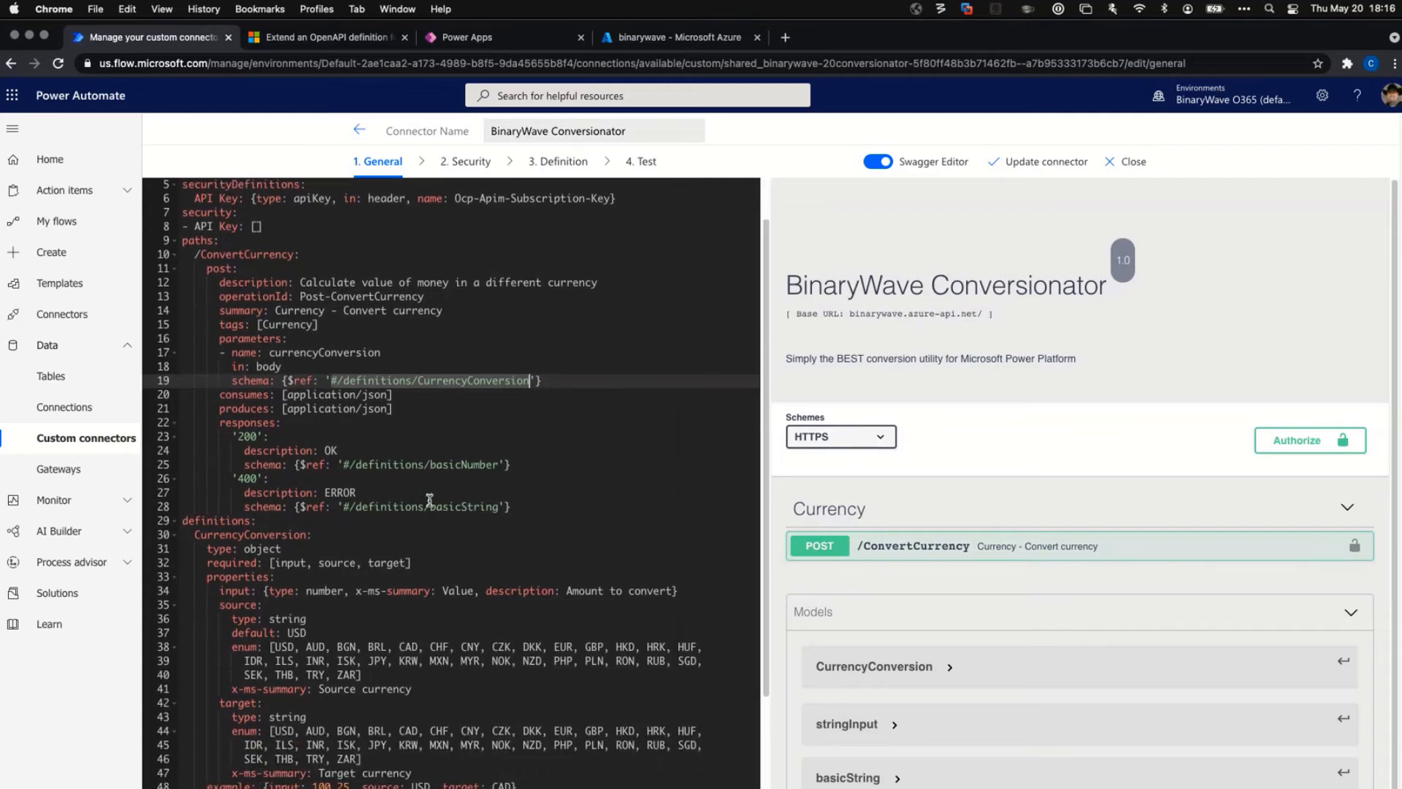
scroll(430, 499, "down", 2)
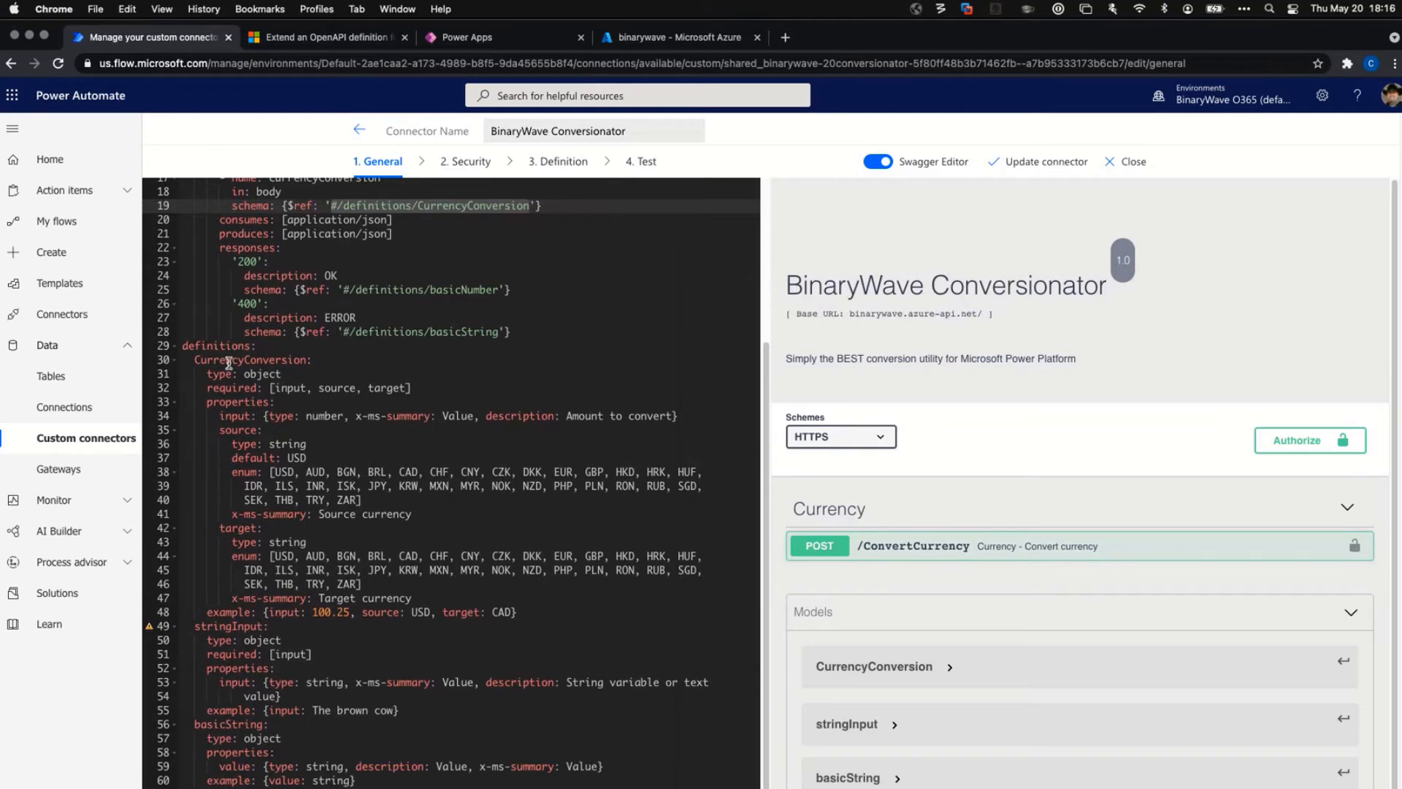
double_click(230, 361)
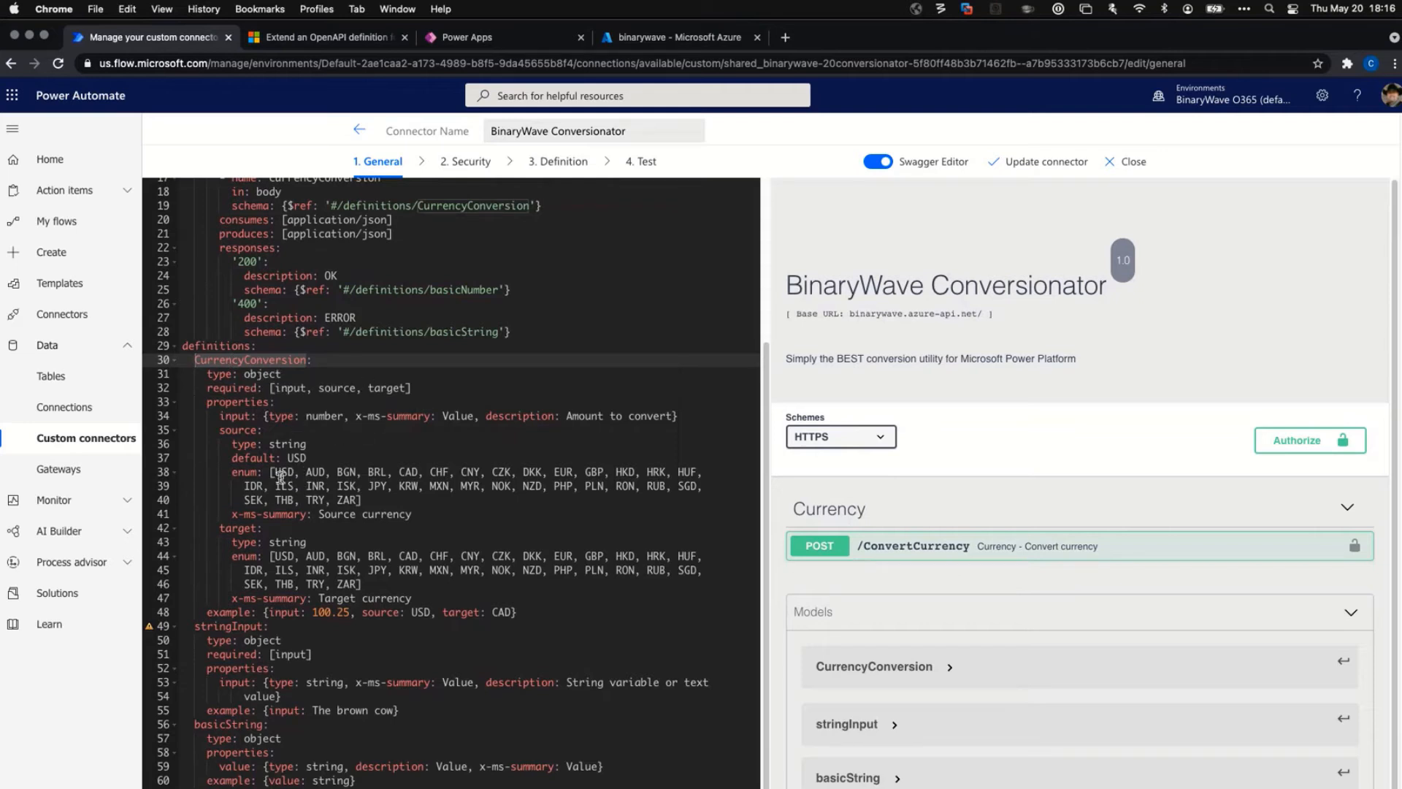
left_click_drag(271, 474, 404, 504)
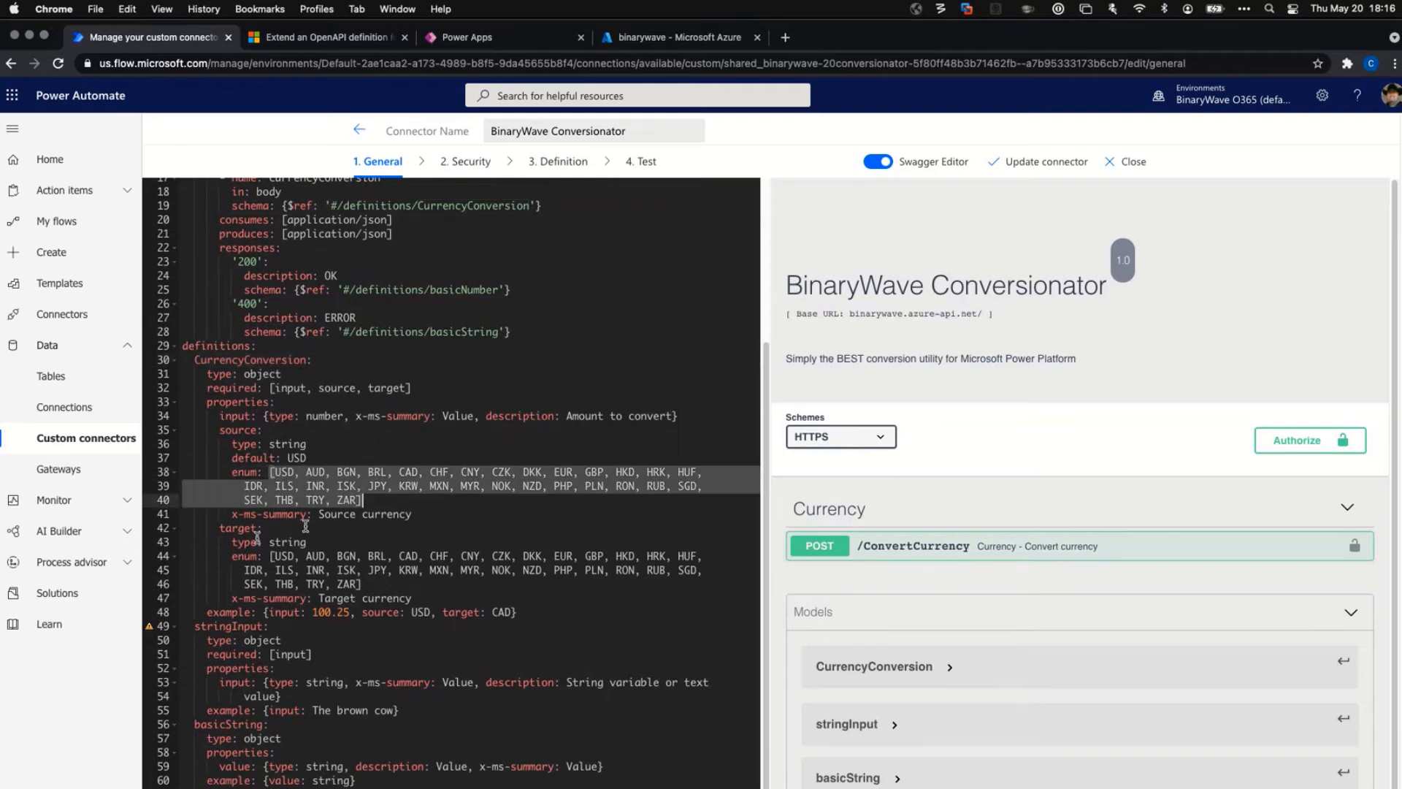
left_click_drag(271, 557, 419, 589)
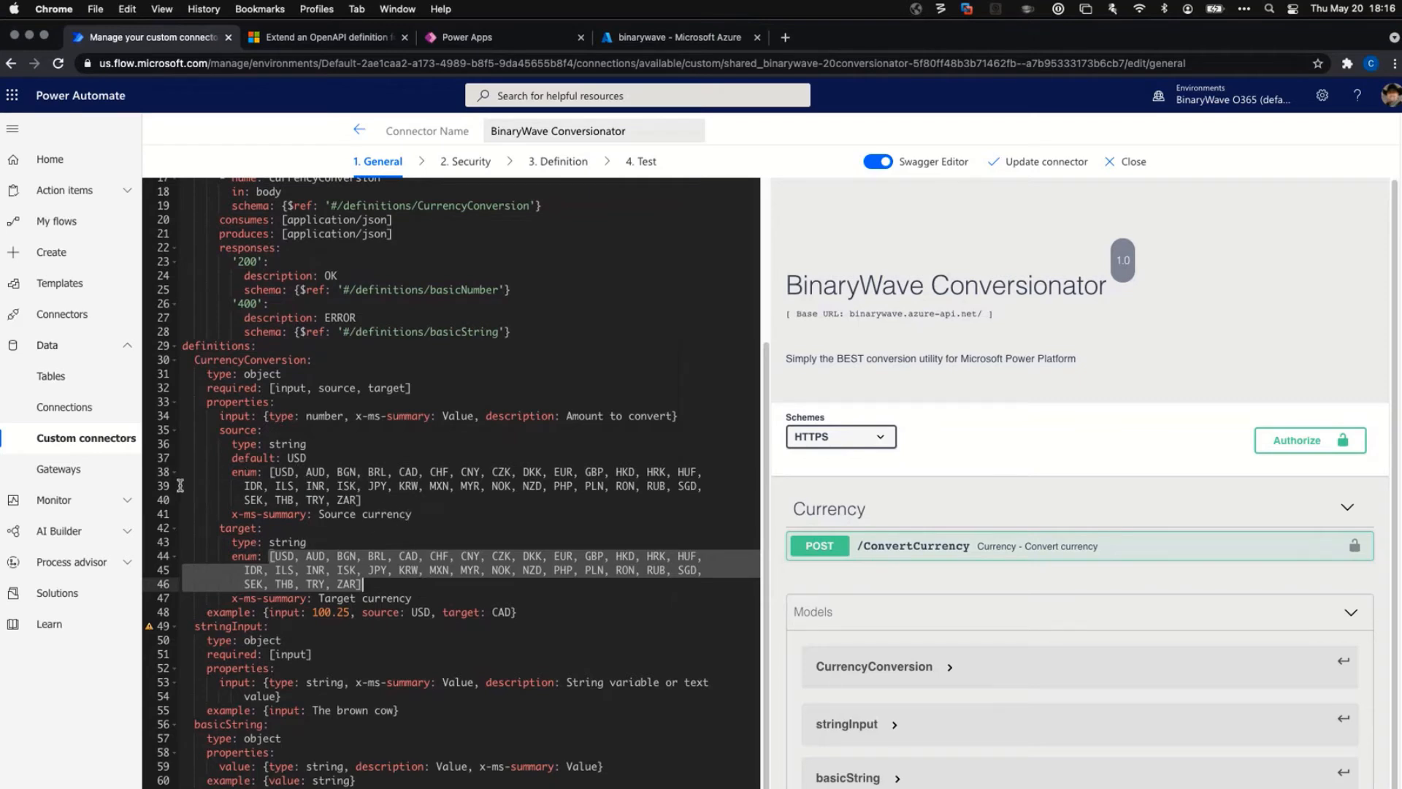
scroll(434, 508, "down", 2)
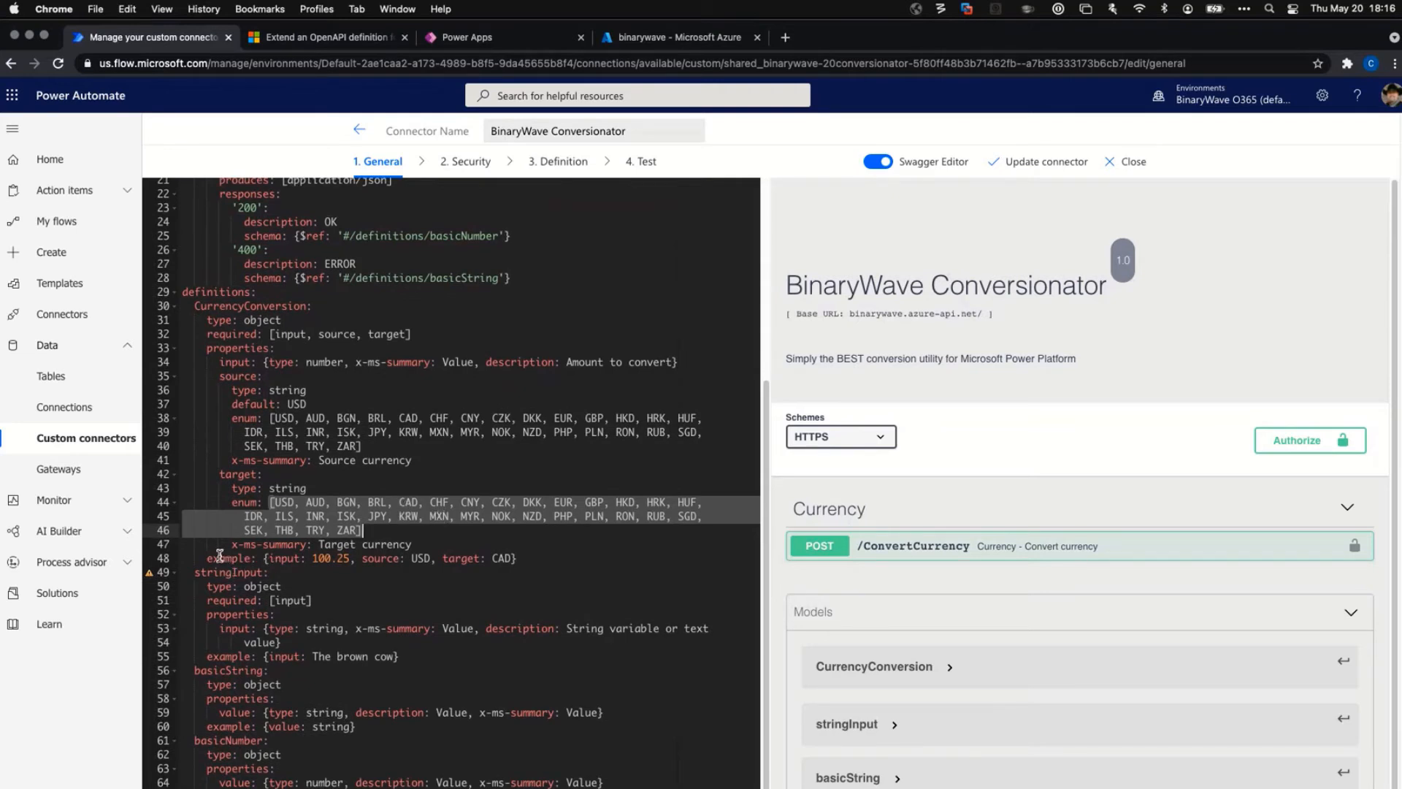
left_click_drag(264, 559, 530, 558)
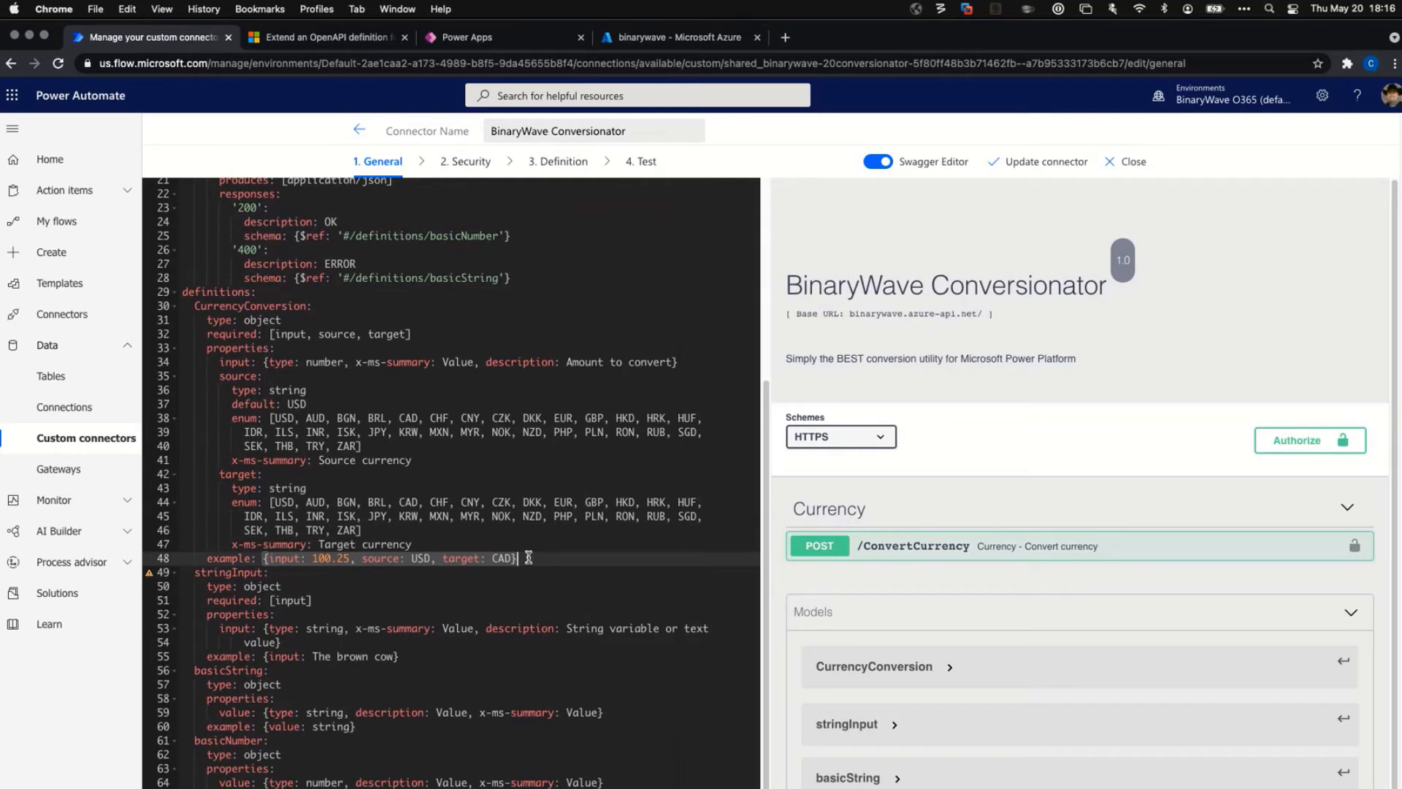
scroll(921, 555, "down", 1)
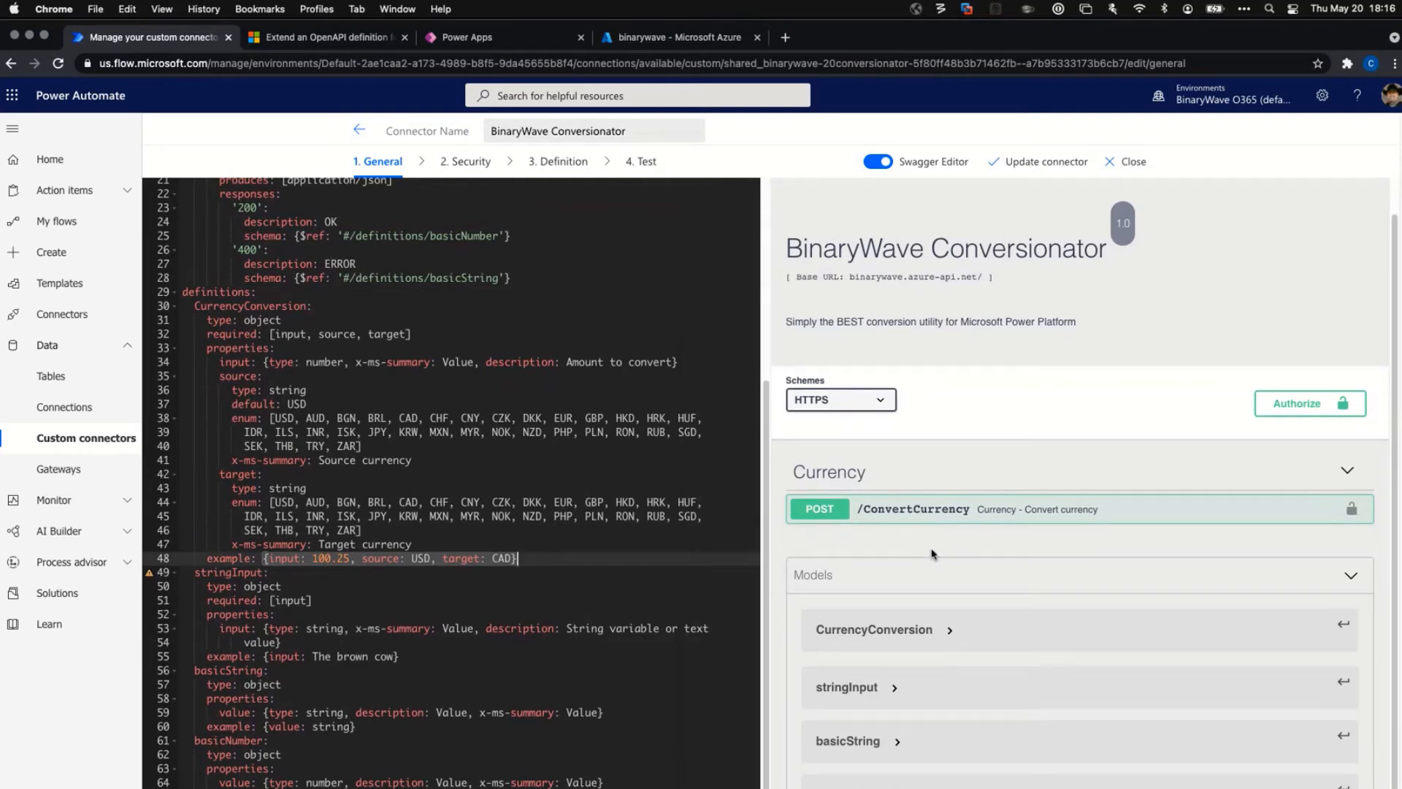
Expand the stringInput model and POST /ConvertCurrency to show the example body: 100.25, USD to CAD.
left_click(862, 692)
scroll(971, 584, "down", 2)
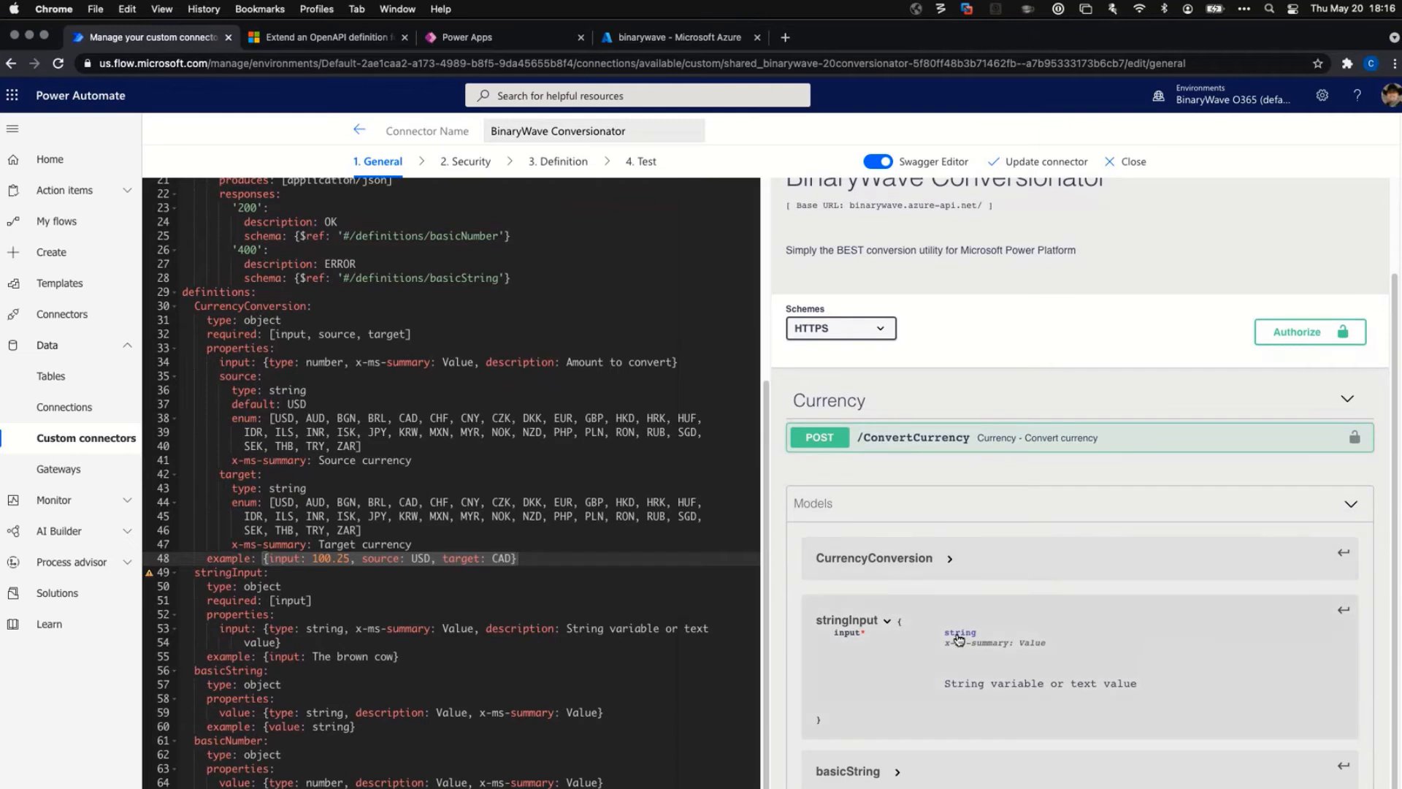
scroll(959, 640, "down", 2)
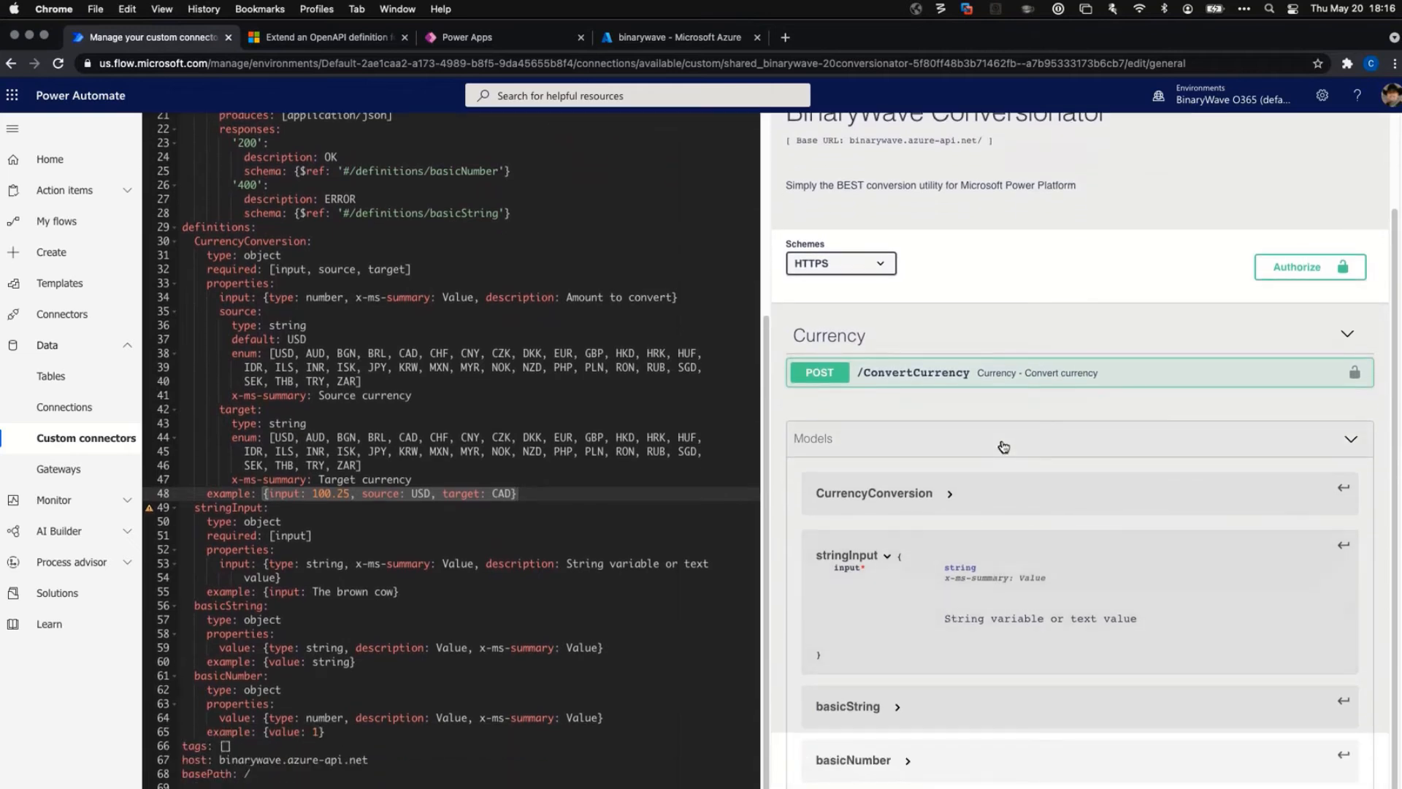
left_click(866, 371)
scroll(966, 567, "down", 1)
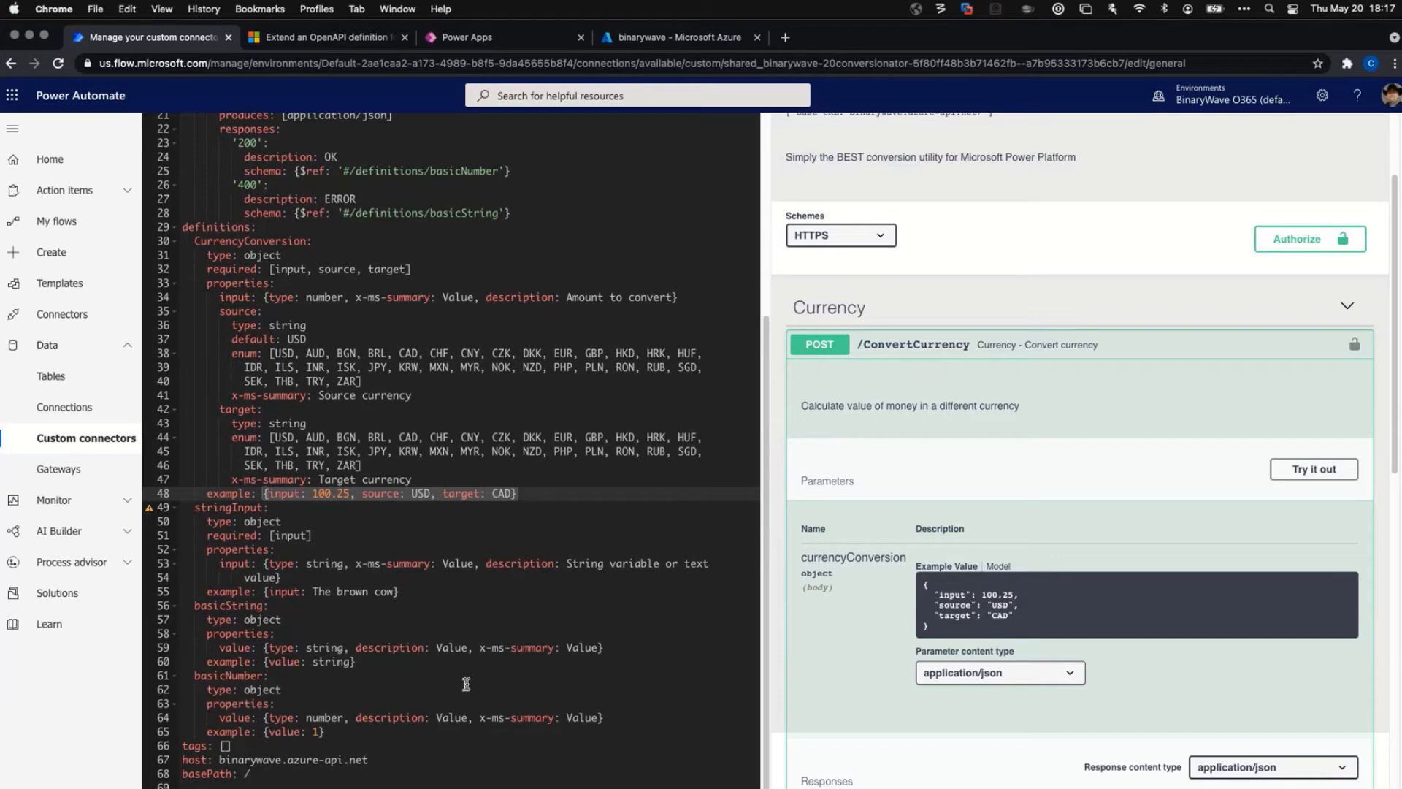
scroll(1170, 311, "up", 5)
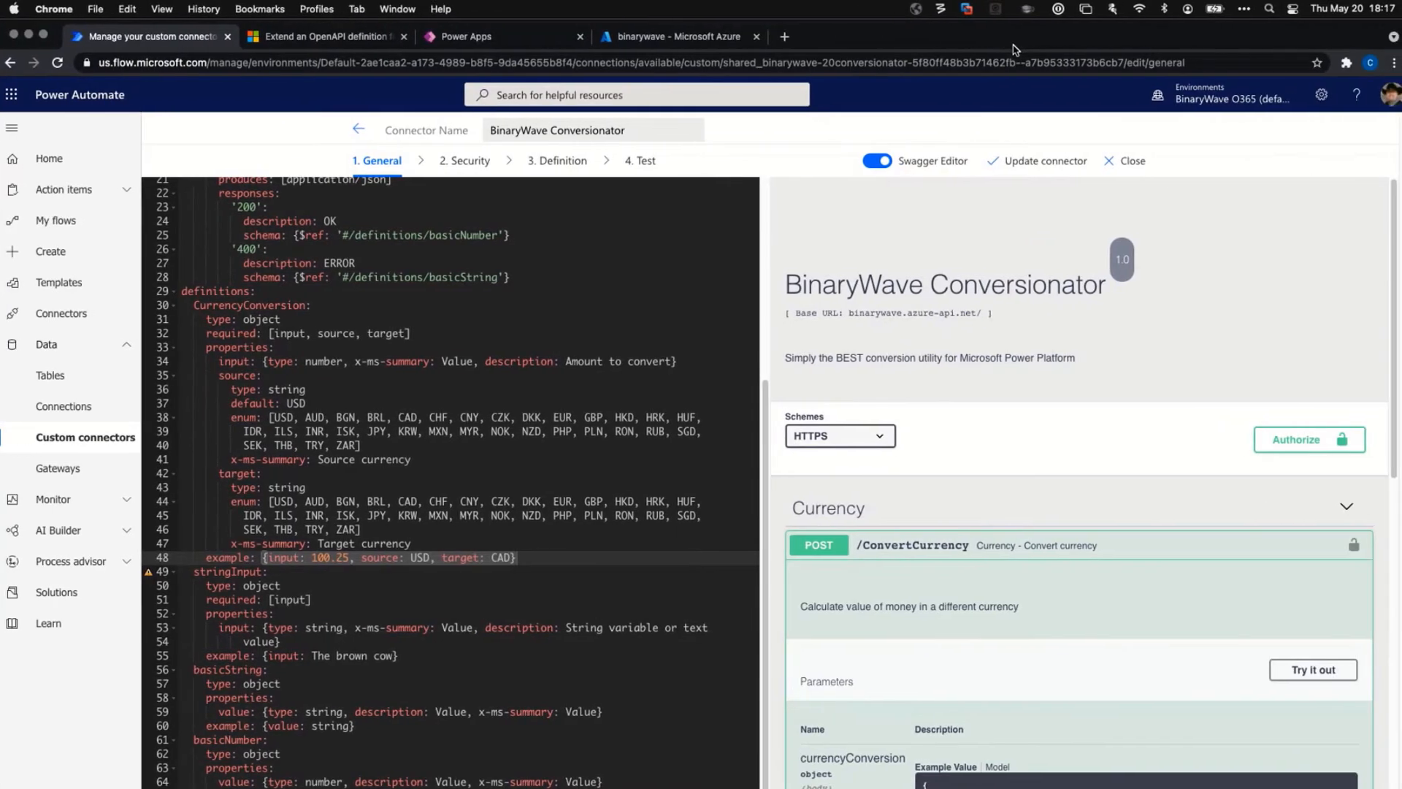
Copy the BinaryWave Test Subscription primary key from Azure API Management Subscriptions, hiding the keys again afterwards.
left_click(676, 38)
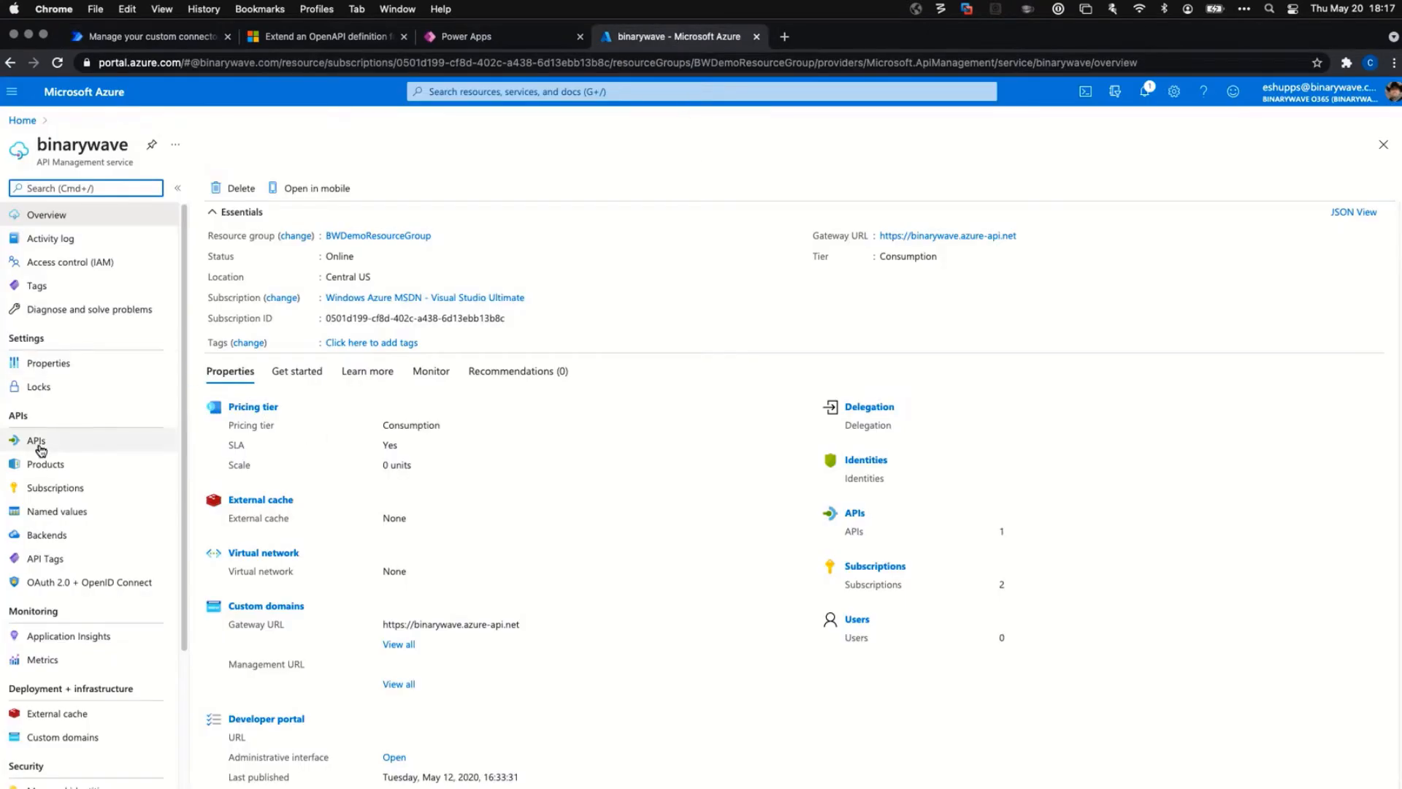
left_click(56, 488)
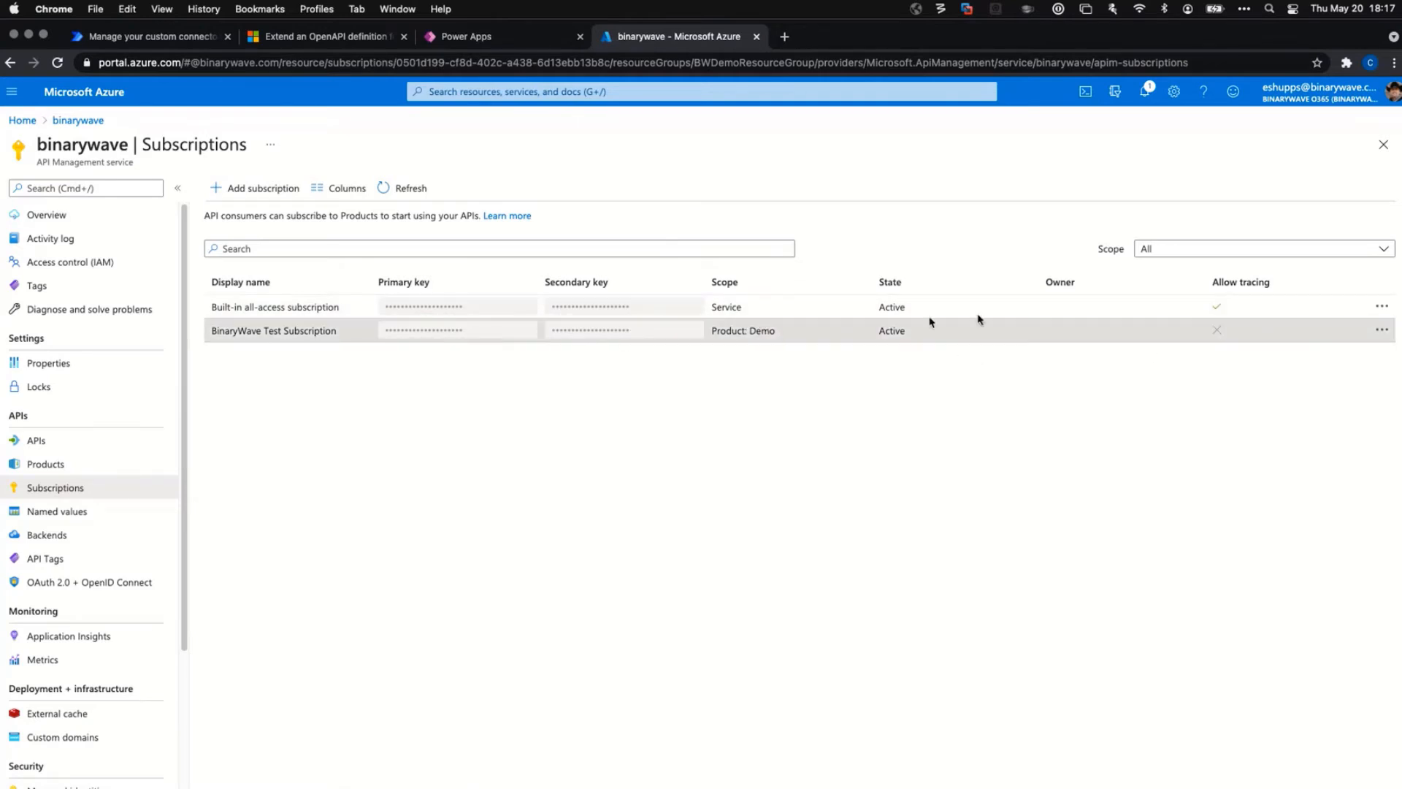
left_click(1384, 330)
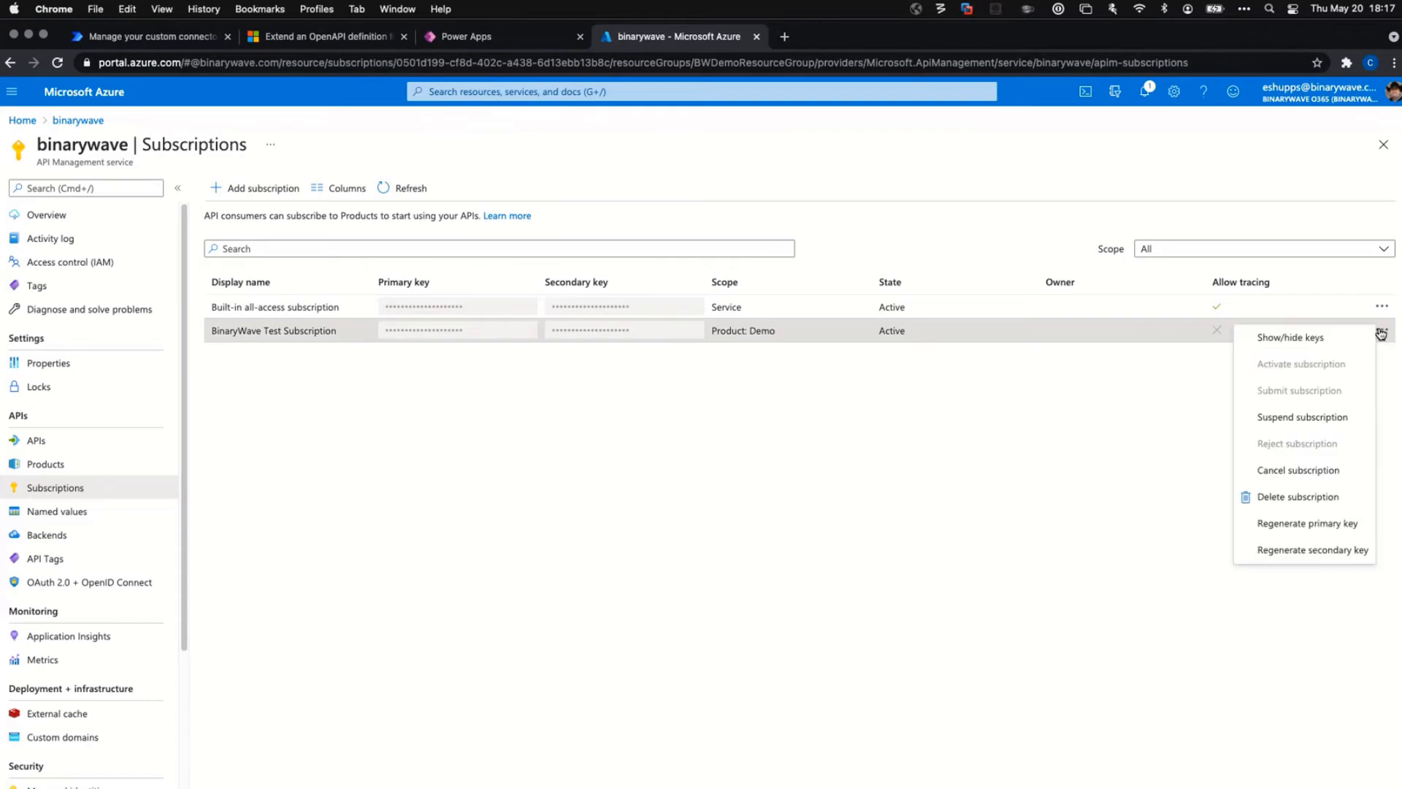
left_click(1308, 339)
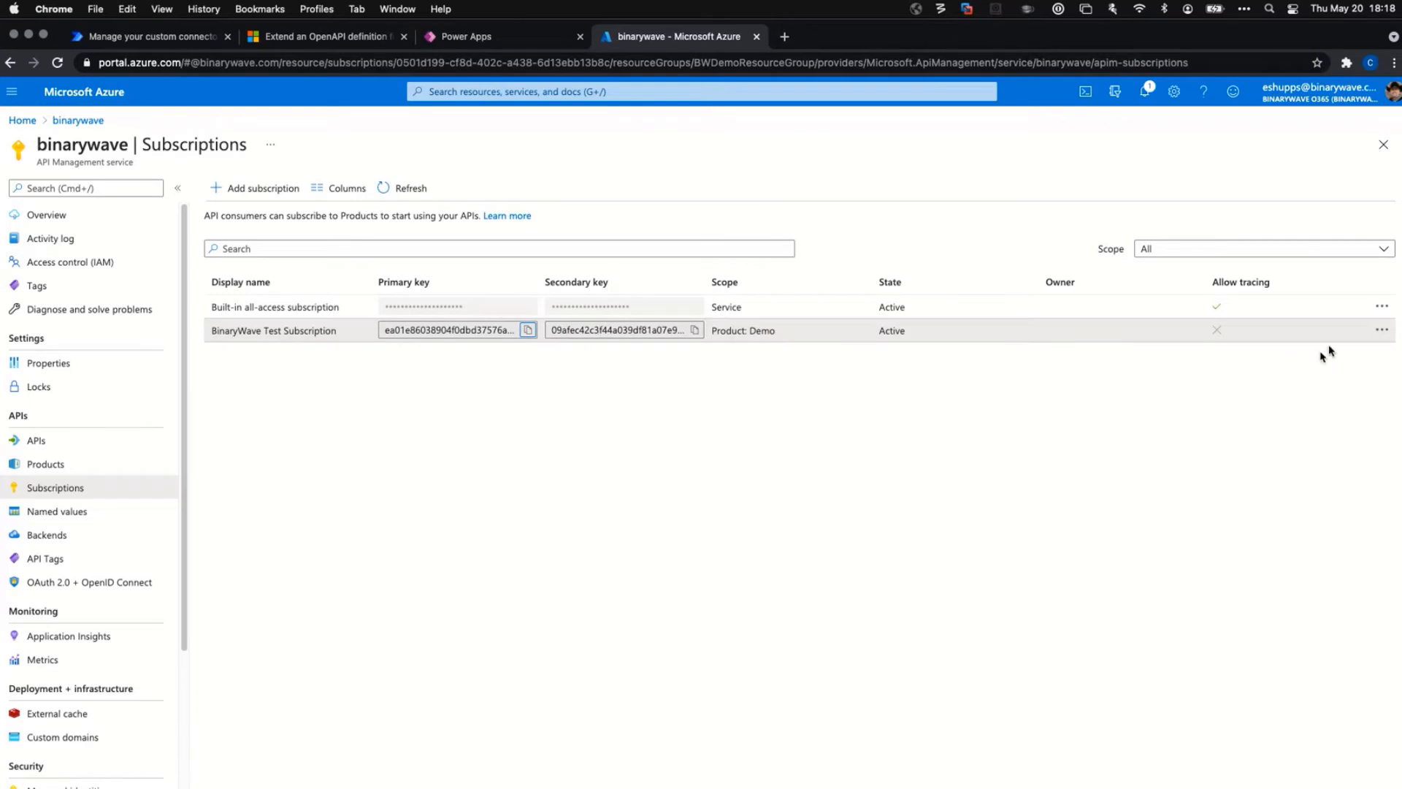
left_click(1382, 330)
left_click(1307, 338)
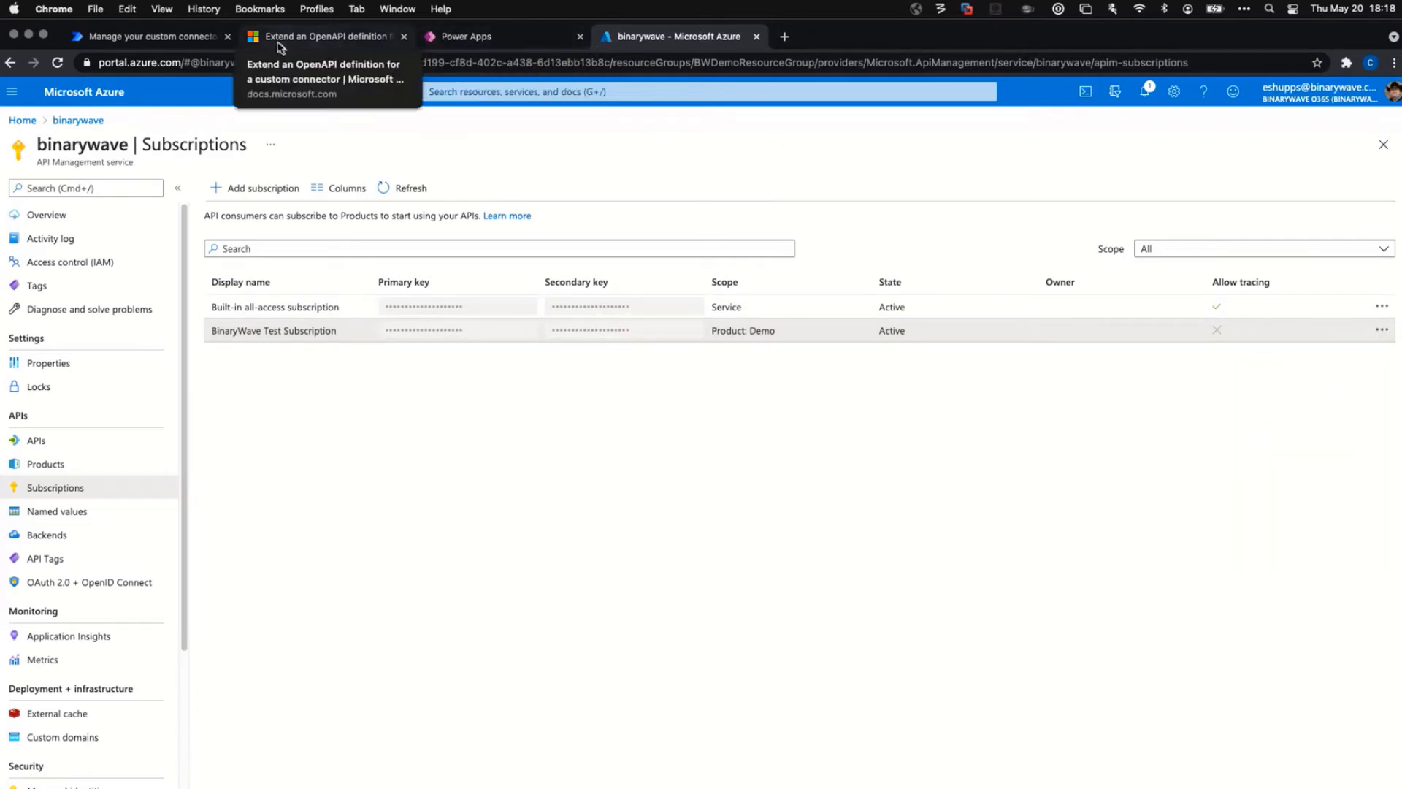
left_click(195, 37)
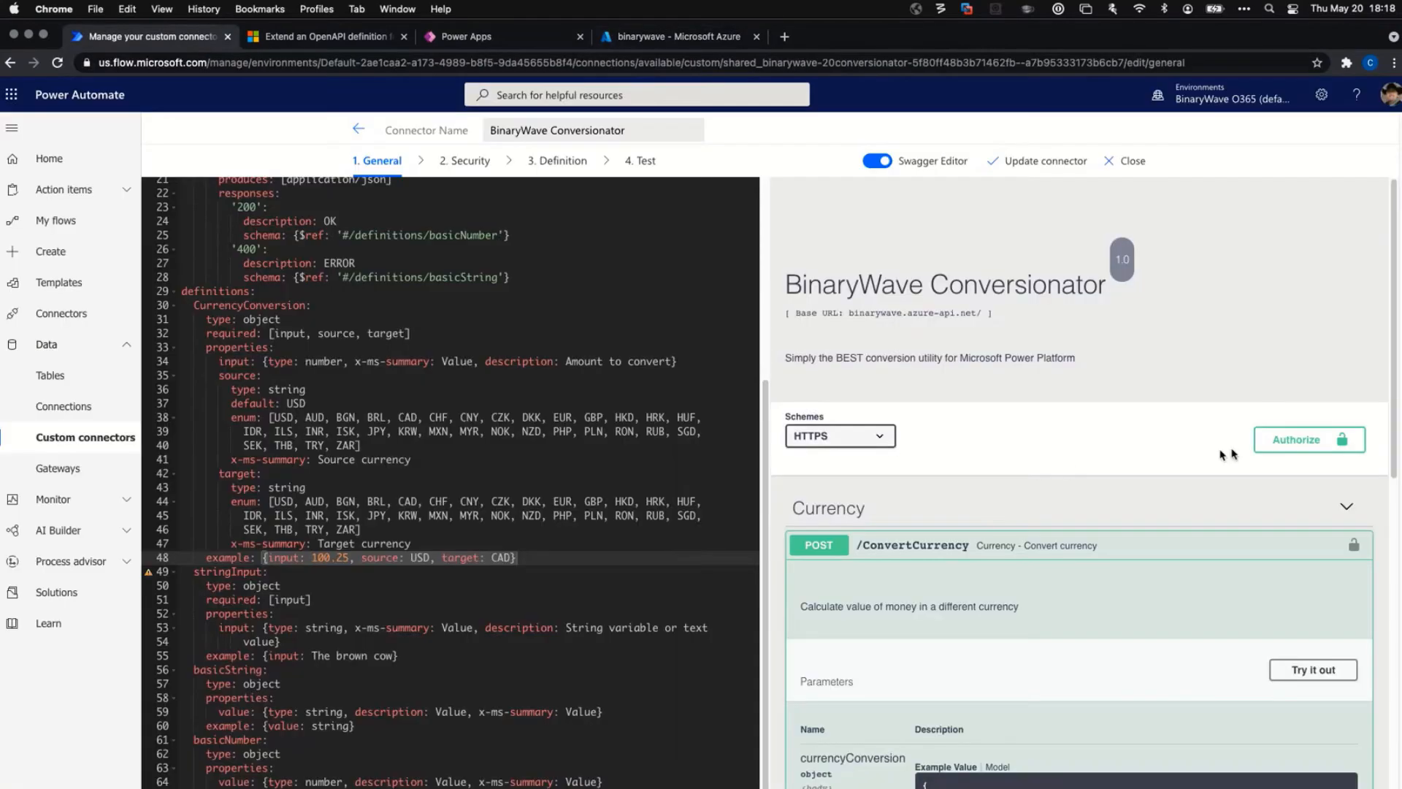
Authorize the test calls by pasting the subscription key into the API key dialog.
left_click(1303, 440)
right_click(545, 531)
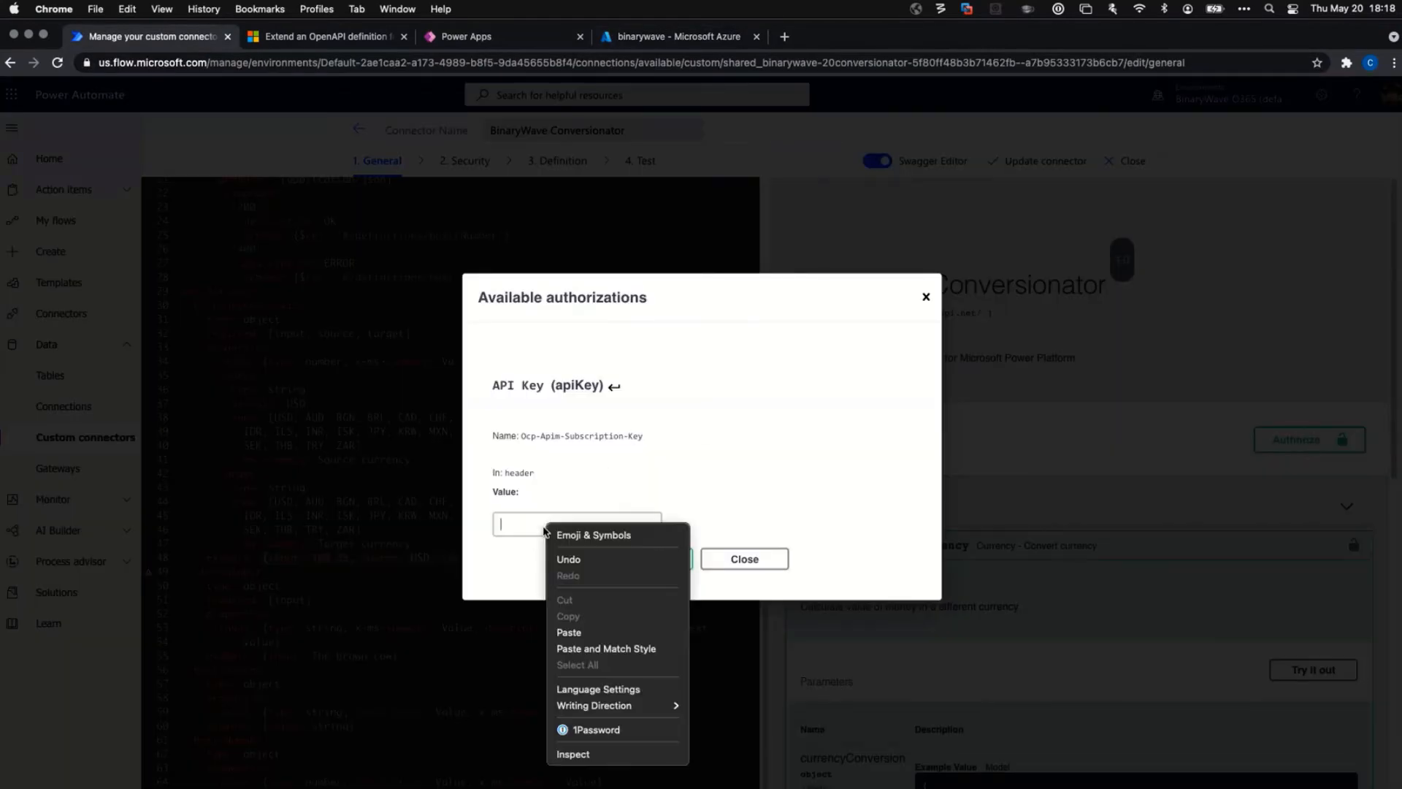
left_click(603, 631)
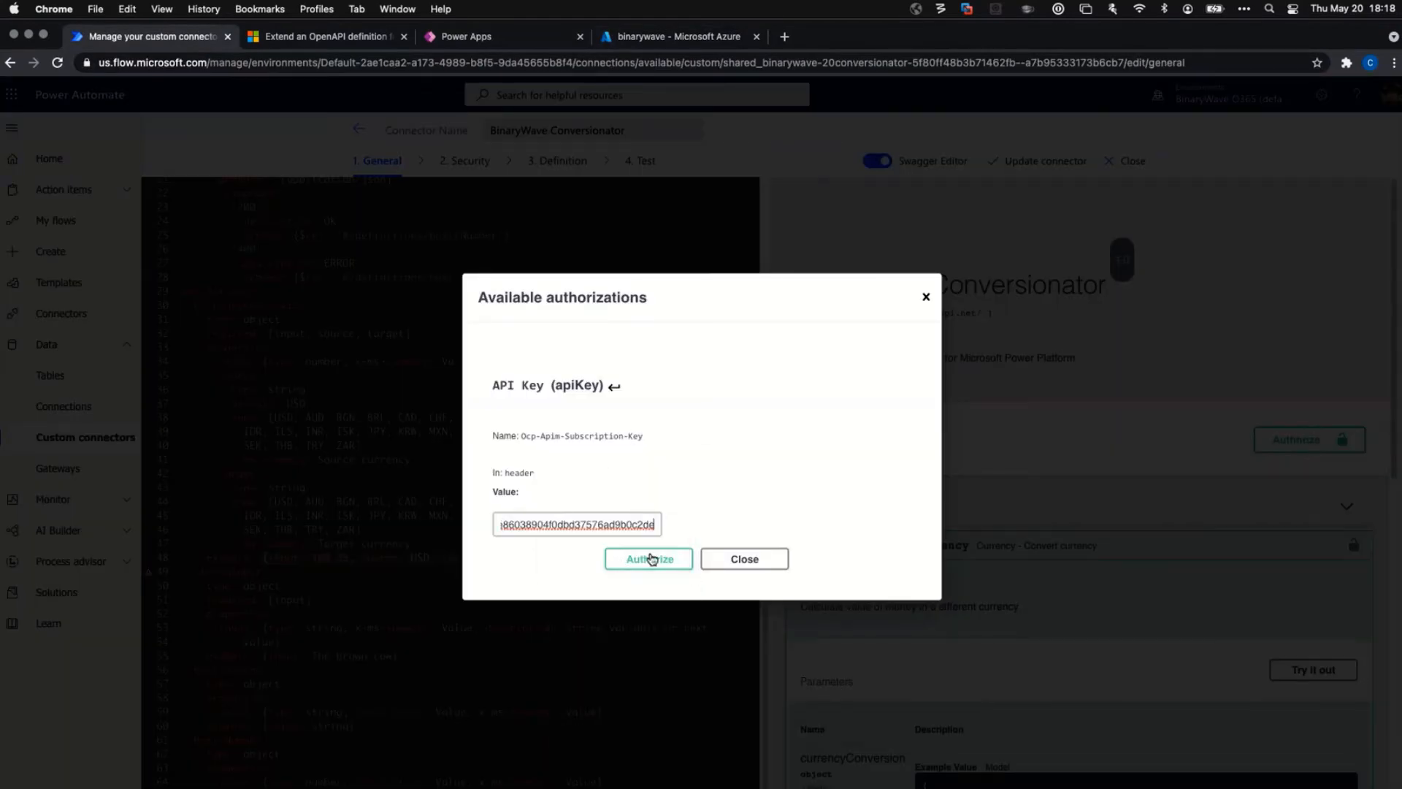
left_click(648, 560)
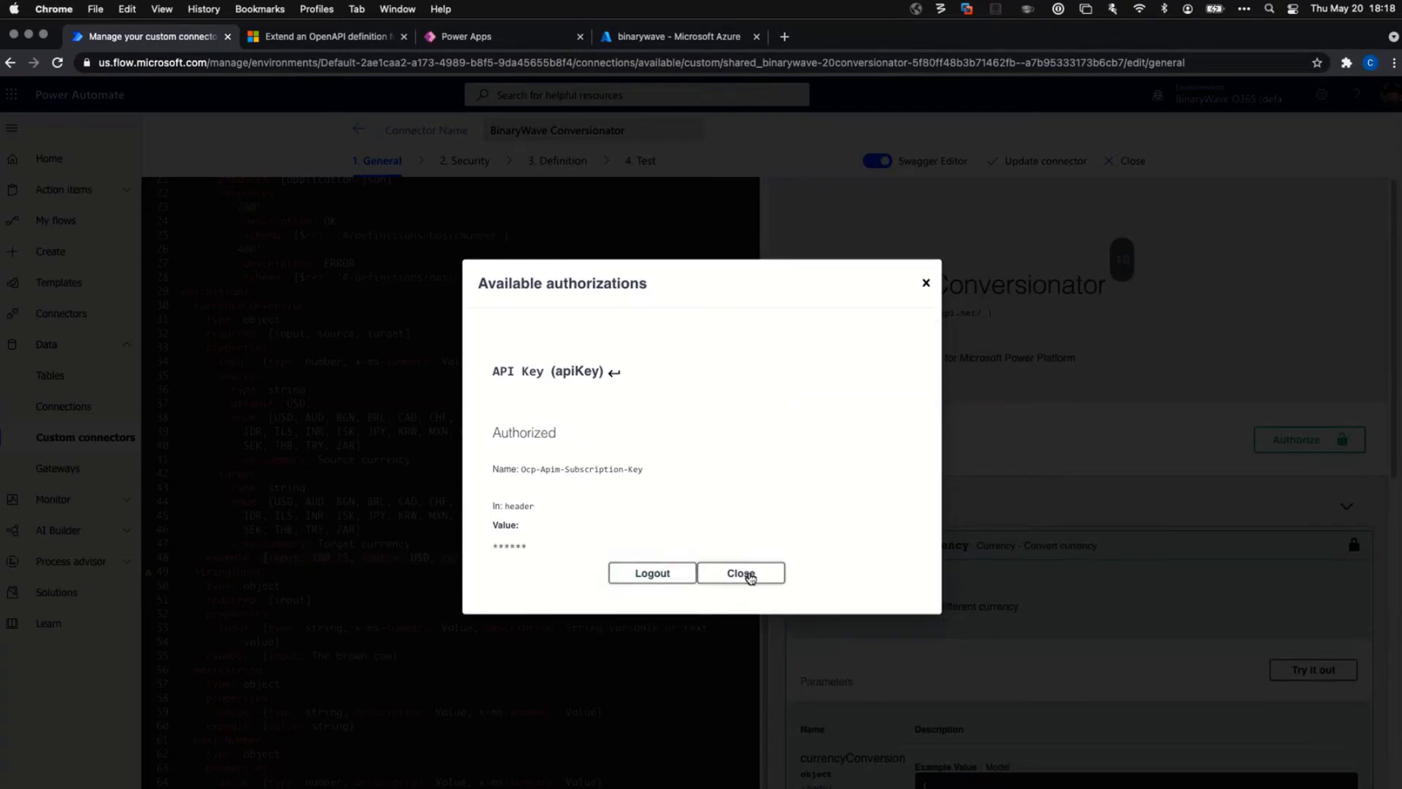
left_click(750, 576)
Send the ConvertCurrency test request for 100.25 USD to CAD.
scroll(1242, 468, "down", 4)
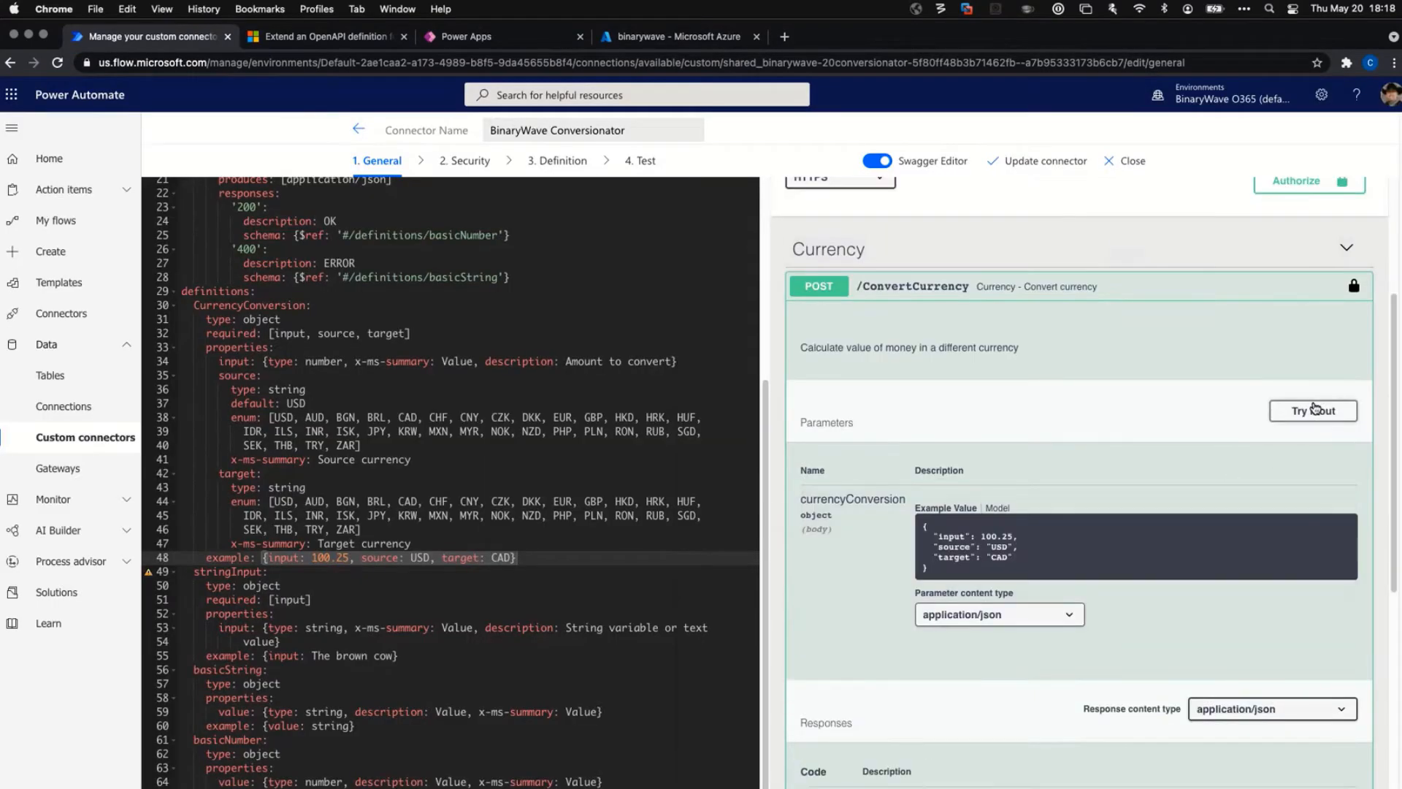
left_click(1313, 411)
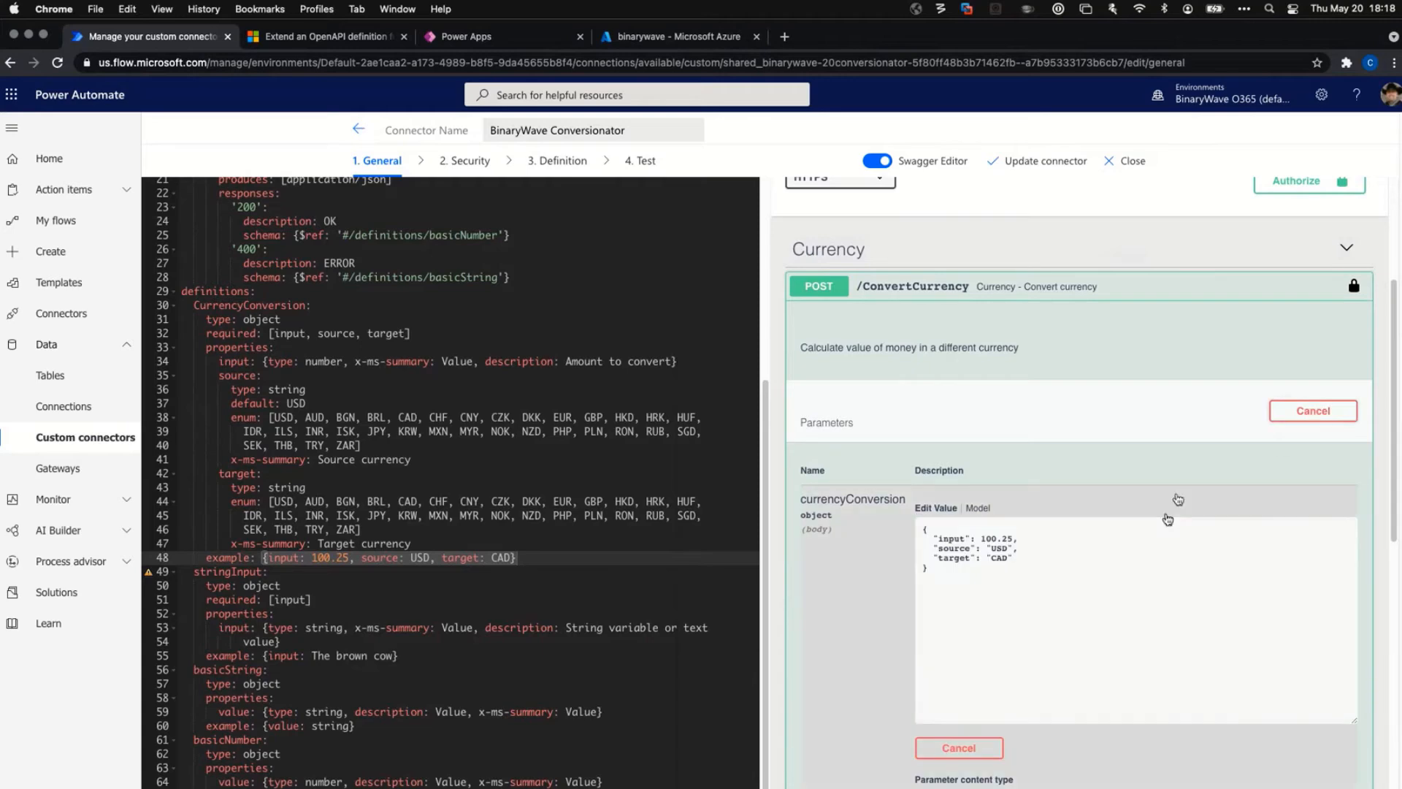
scroll(1150, 547, "down", 3)
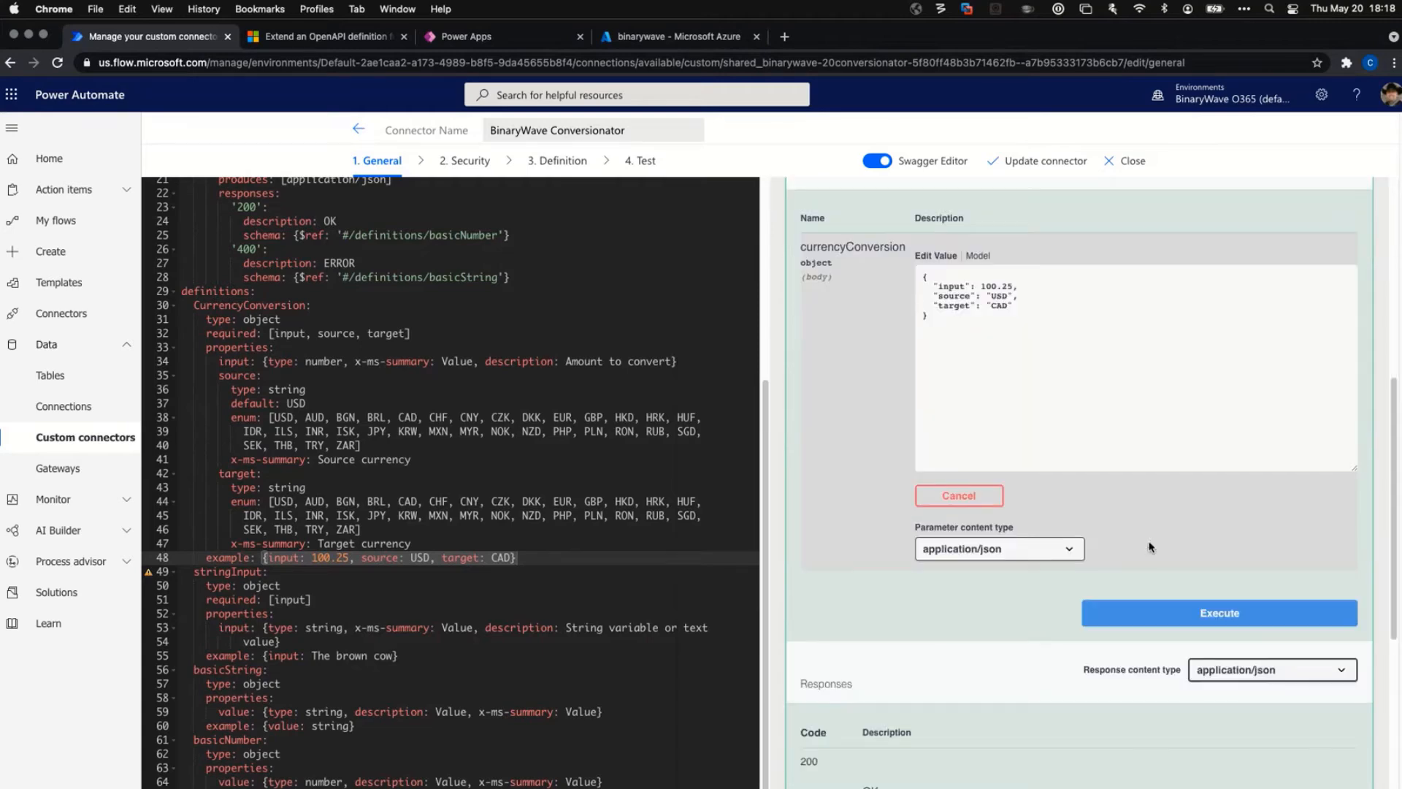
left_click(1200, 614)
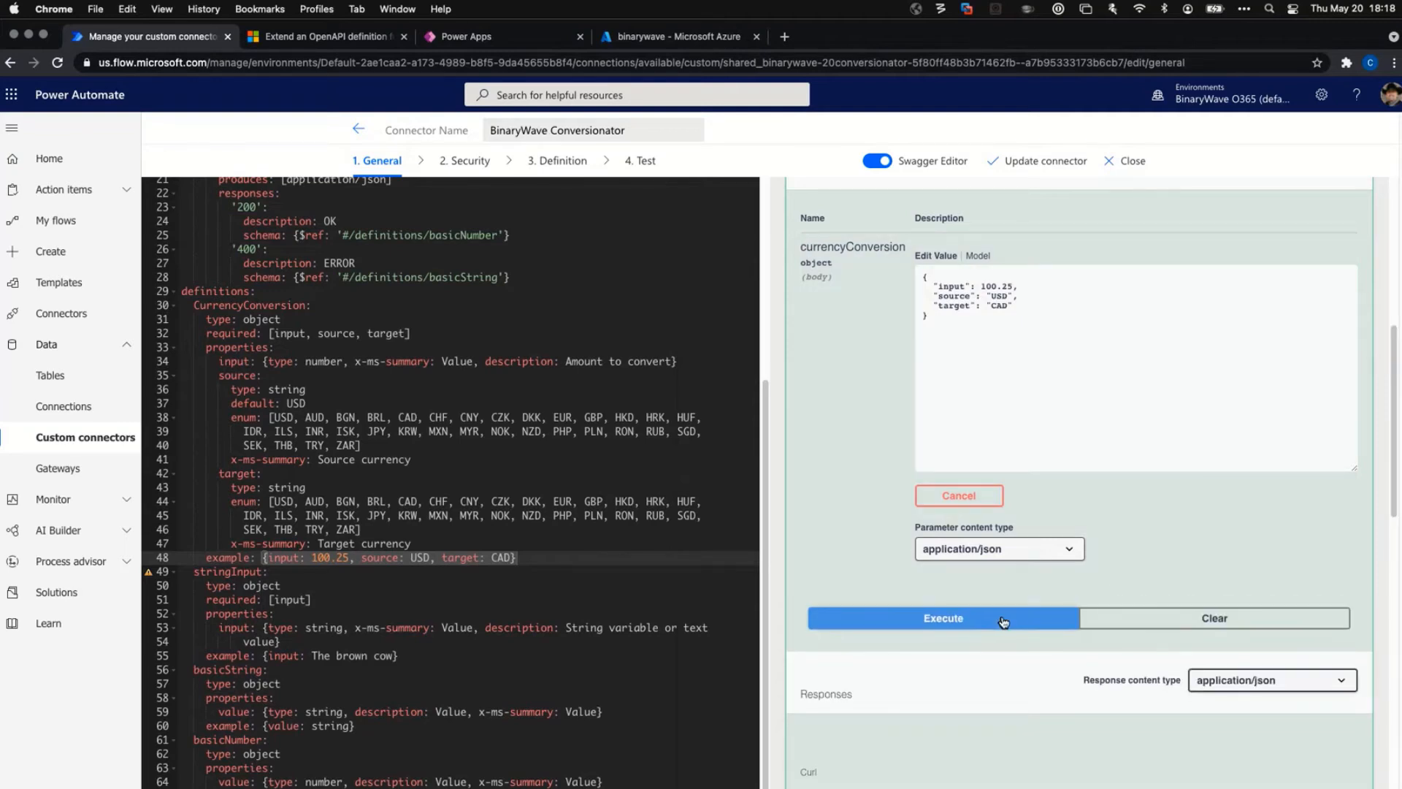
Review the curl command, request URL and 400 Bad Request response.
scroll(1008, 624, "down", 5)
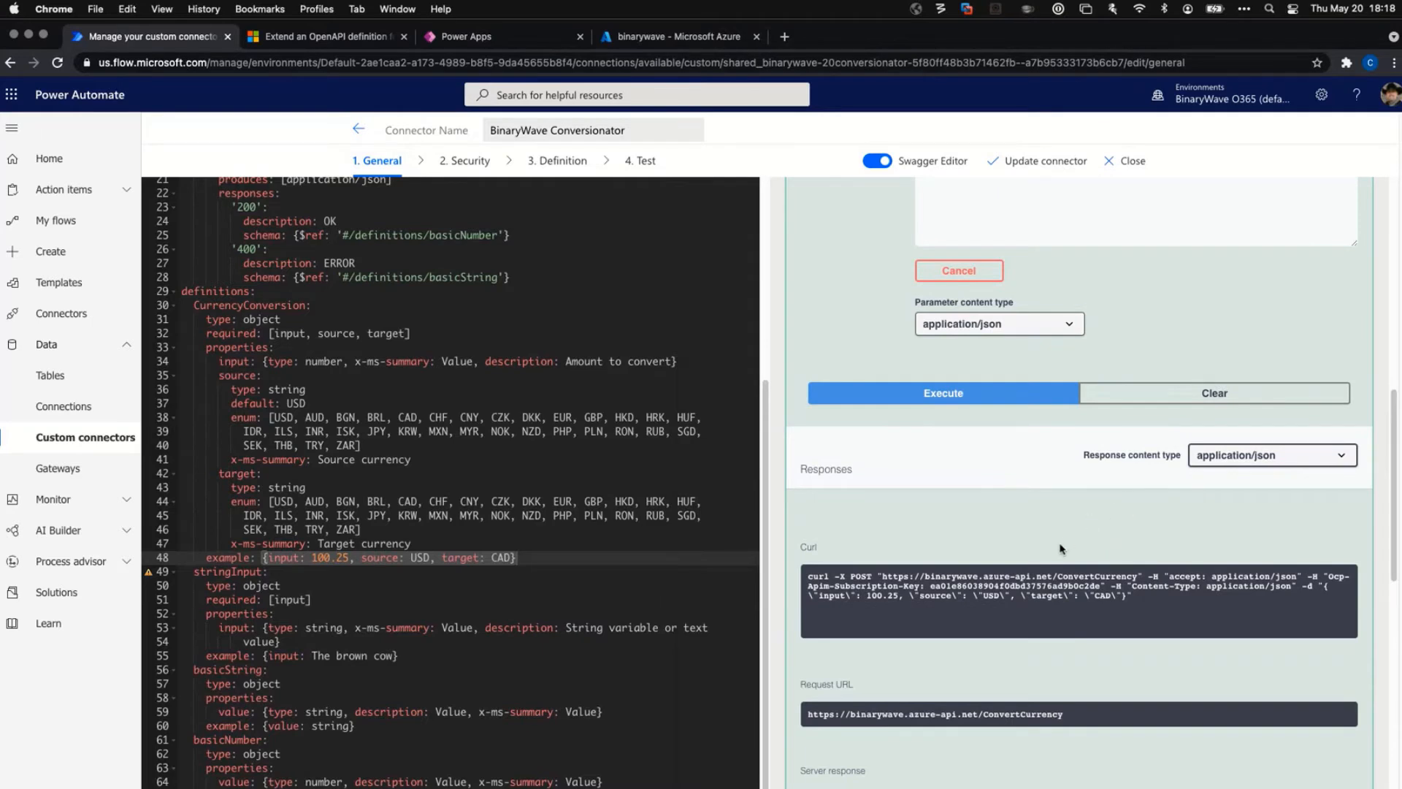
scroll(1124, 522, "down", 5)
scroll(1122, 531, "down", 1)
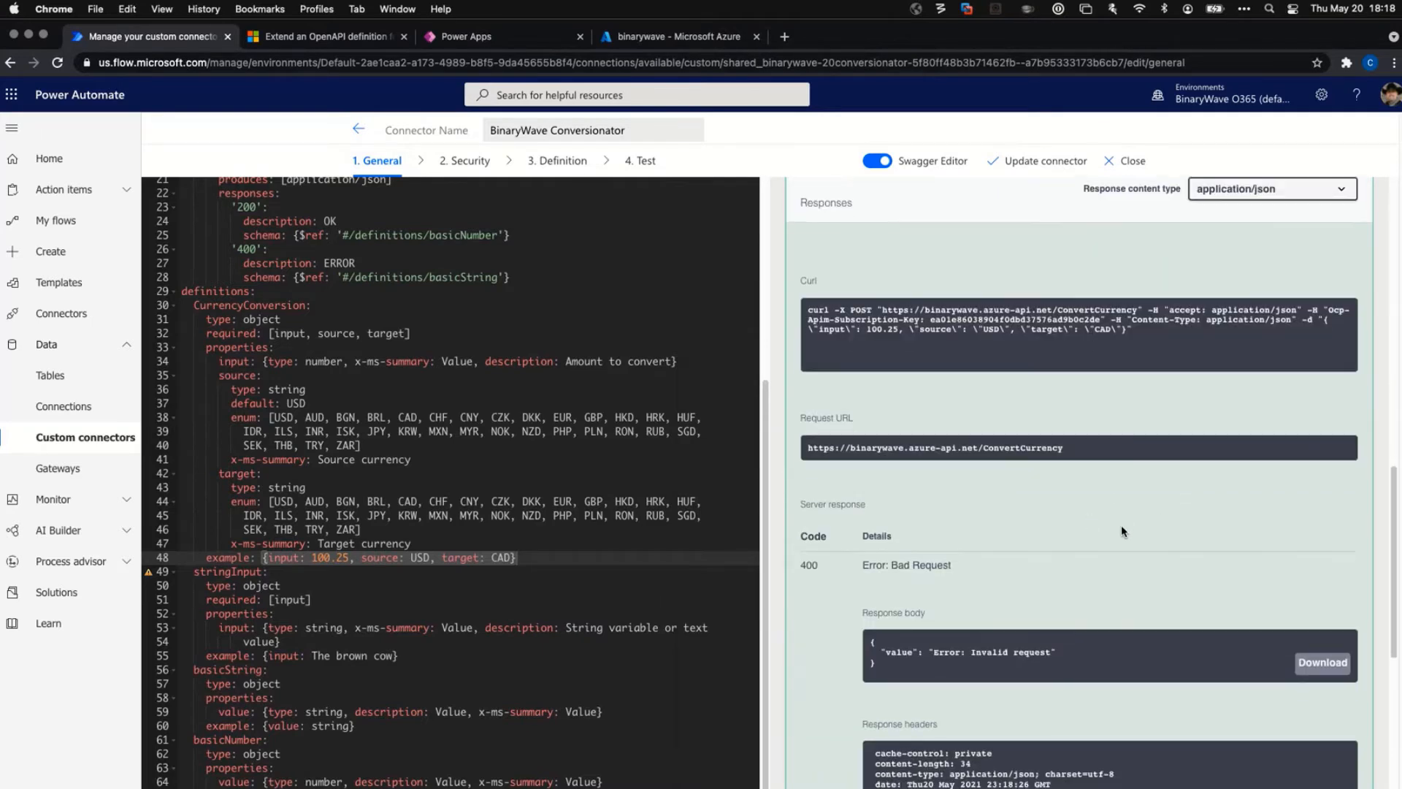
scroll(1022, 643, "down", 1)
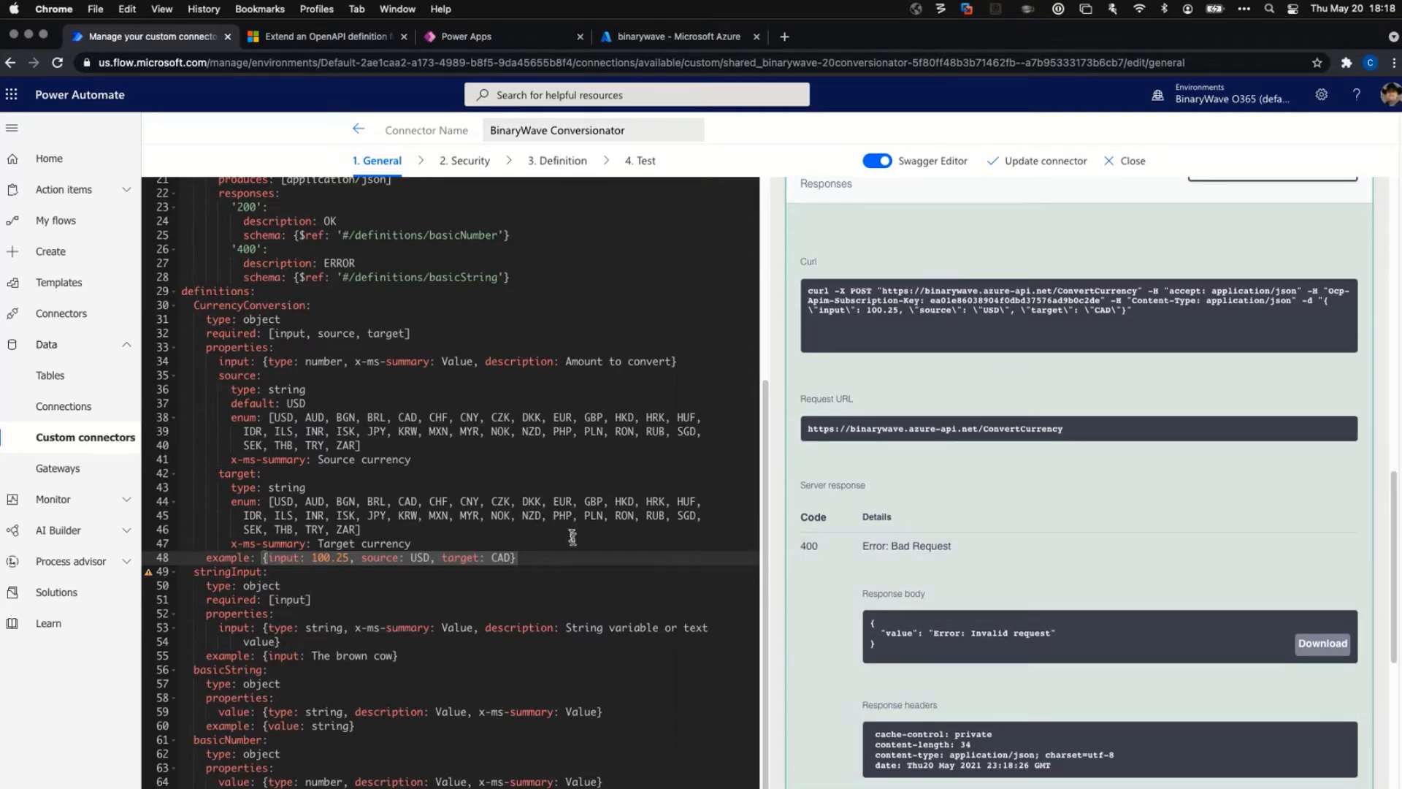
scroll(566, 541, "up", 5)
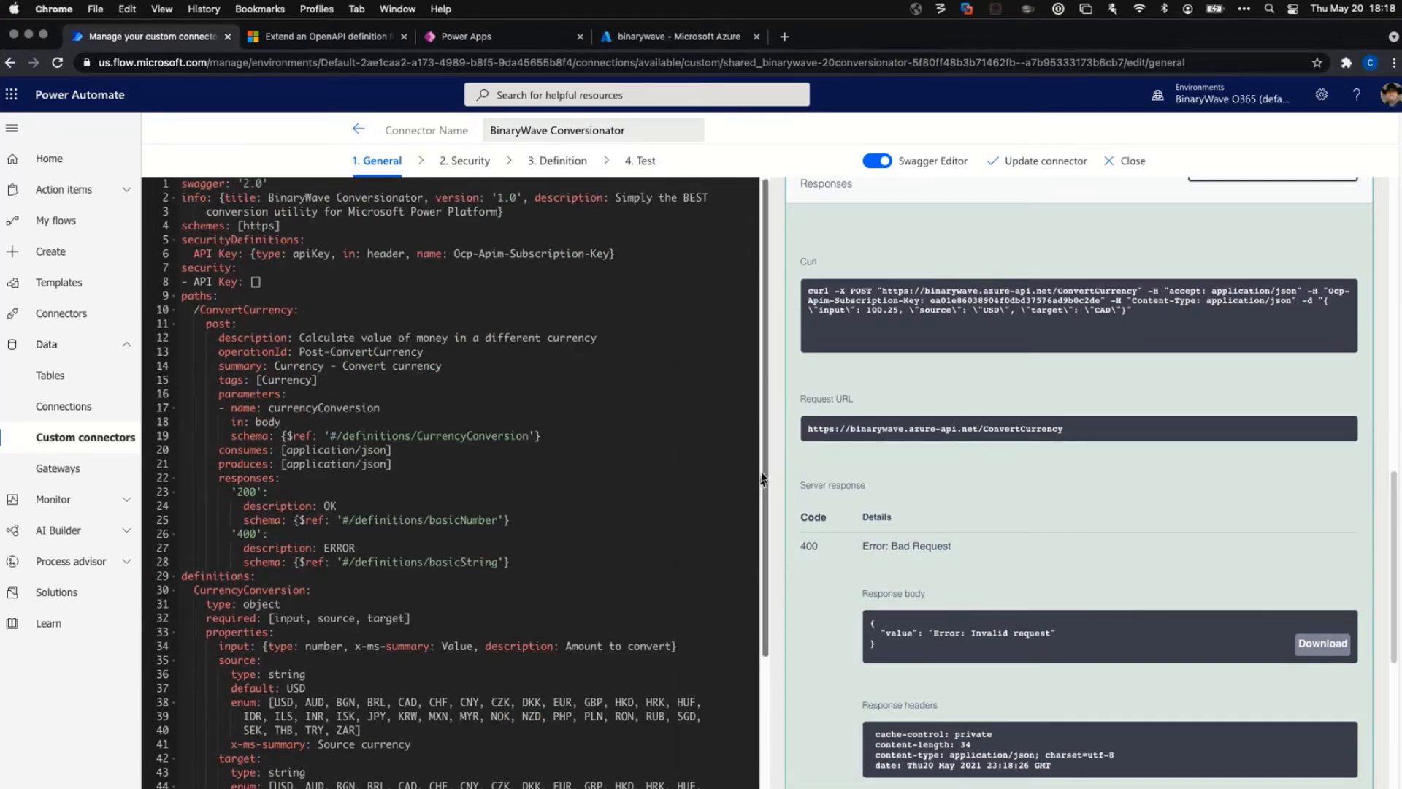
scroll(757, 522, "down", 1)
left_click_drag(758, 522, 768, 626)
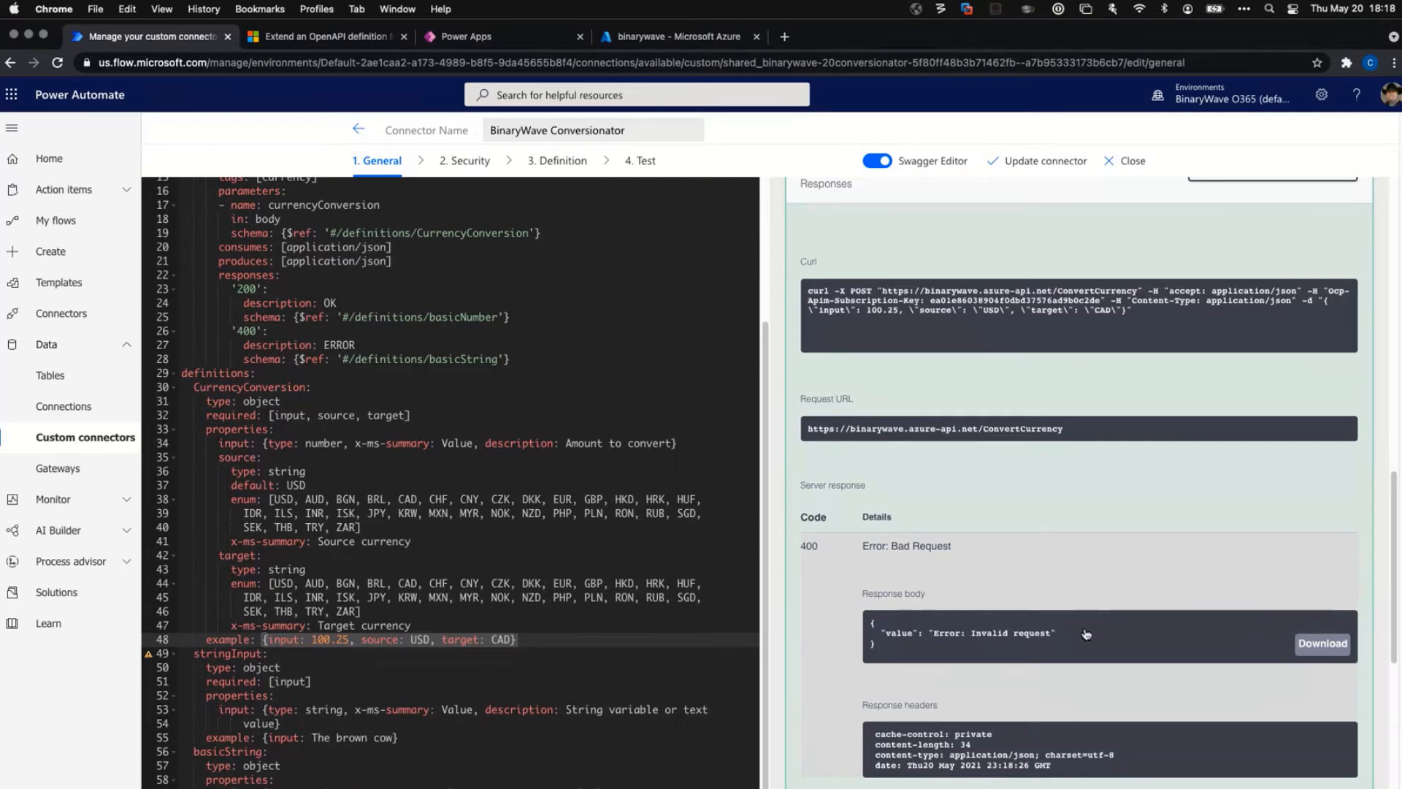
scroll(1072, 450, "up", 4)
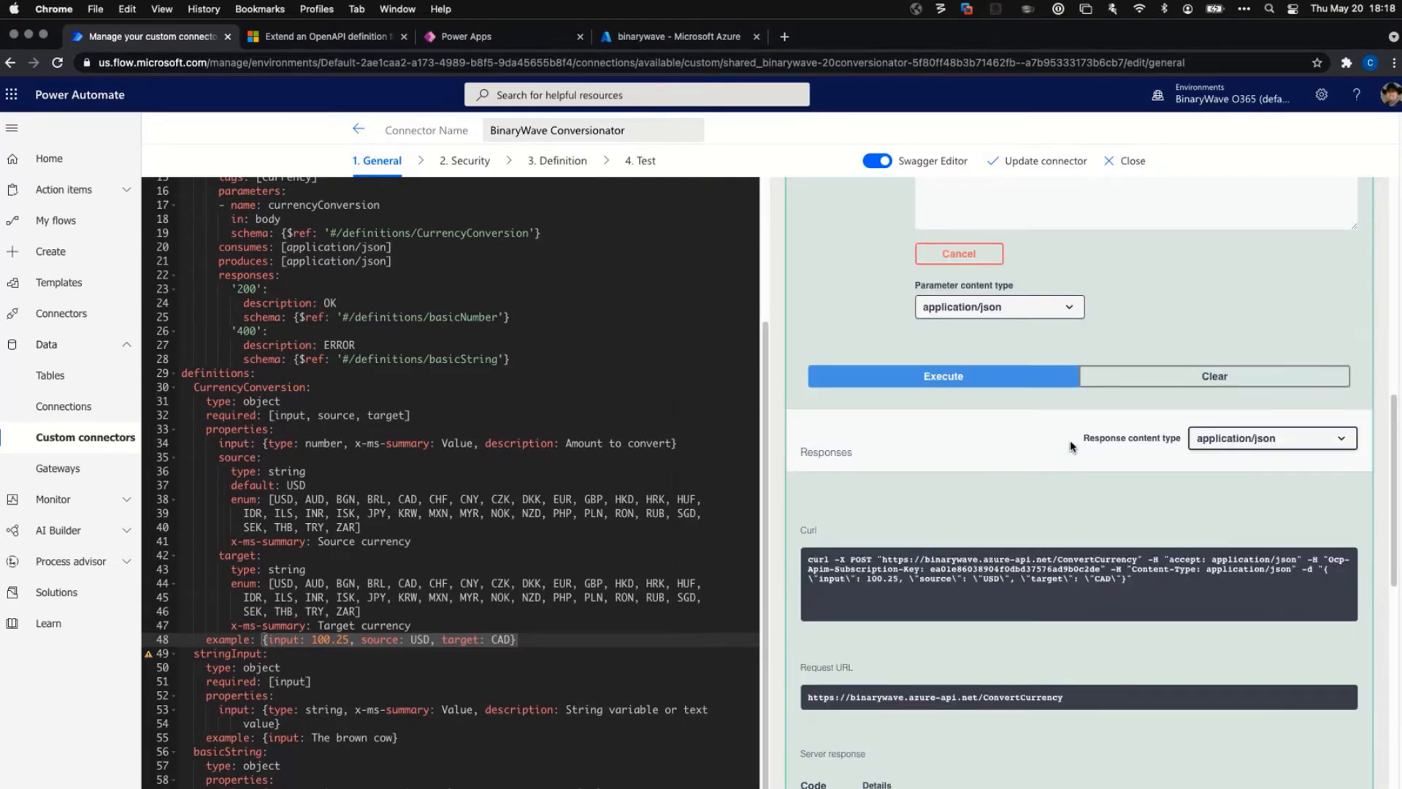
scroll(1072, 450, "up", 3)
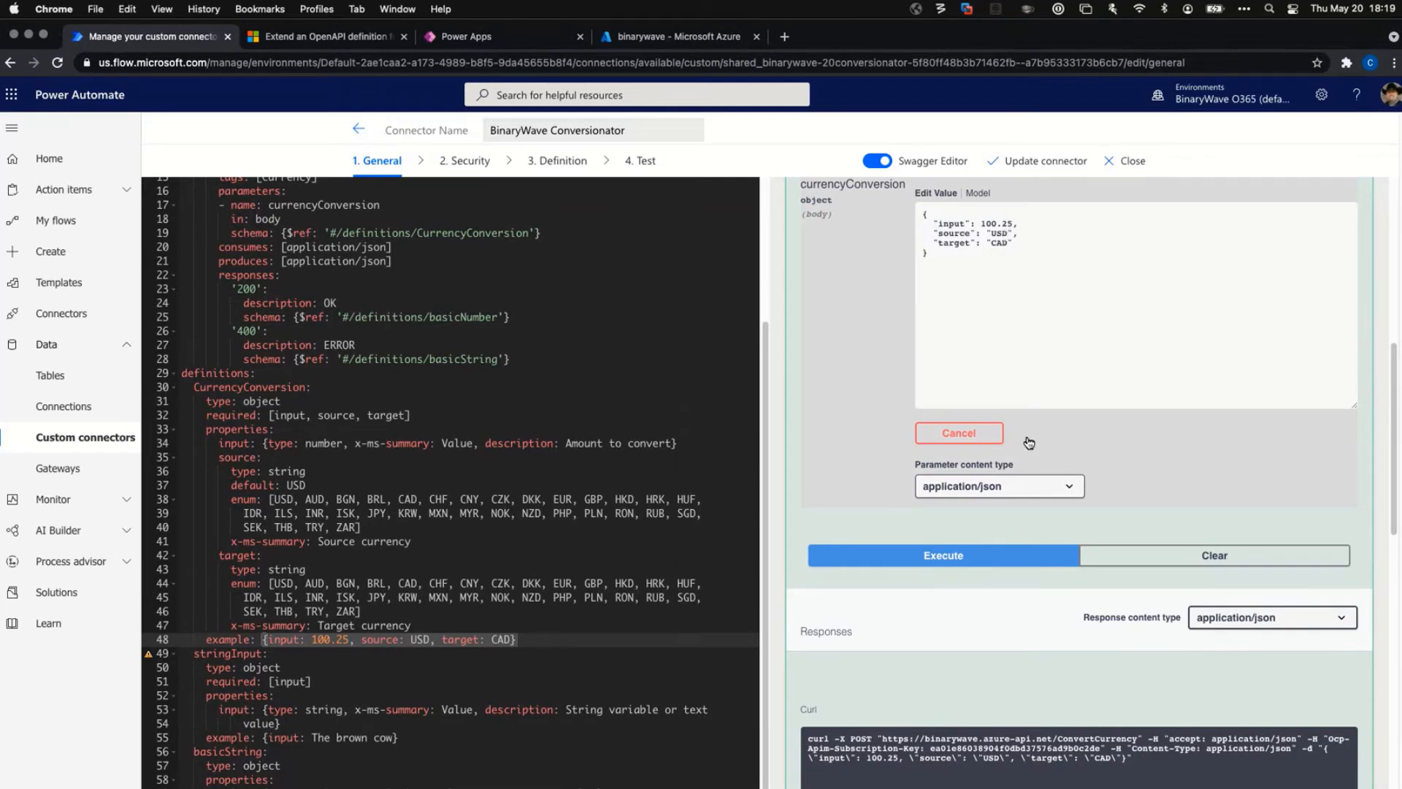
scroll(1072, 393, "up", 3)
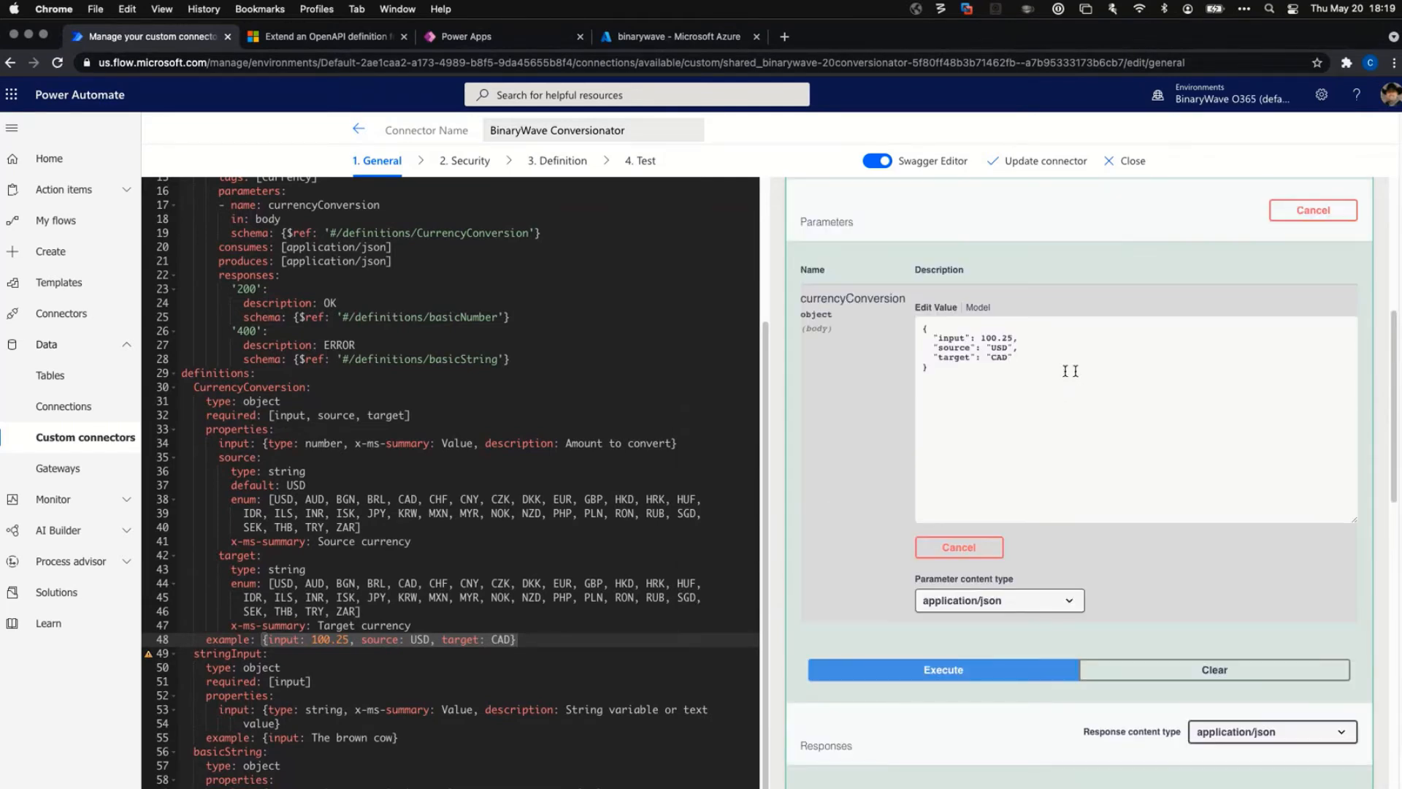
scroll(1006, 427, "down", 4)
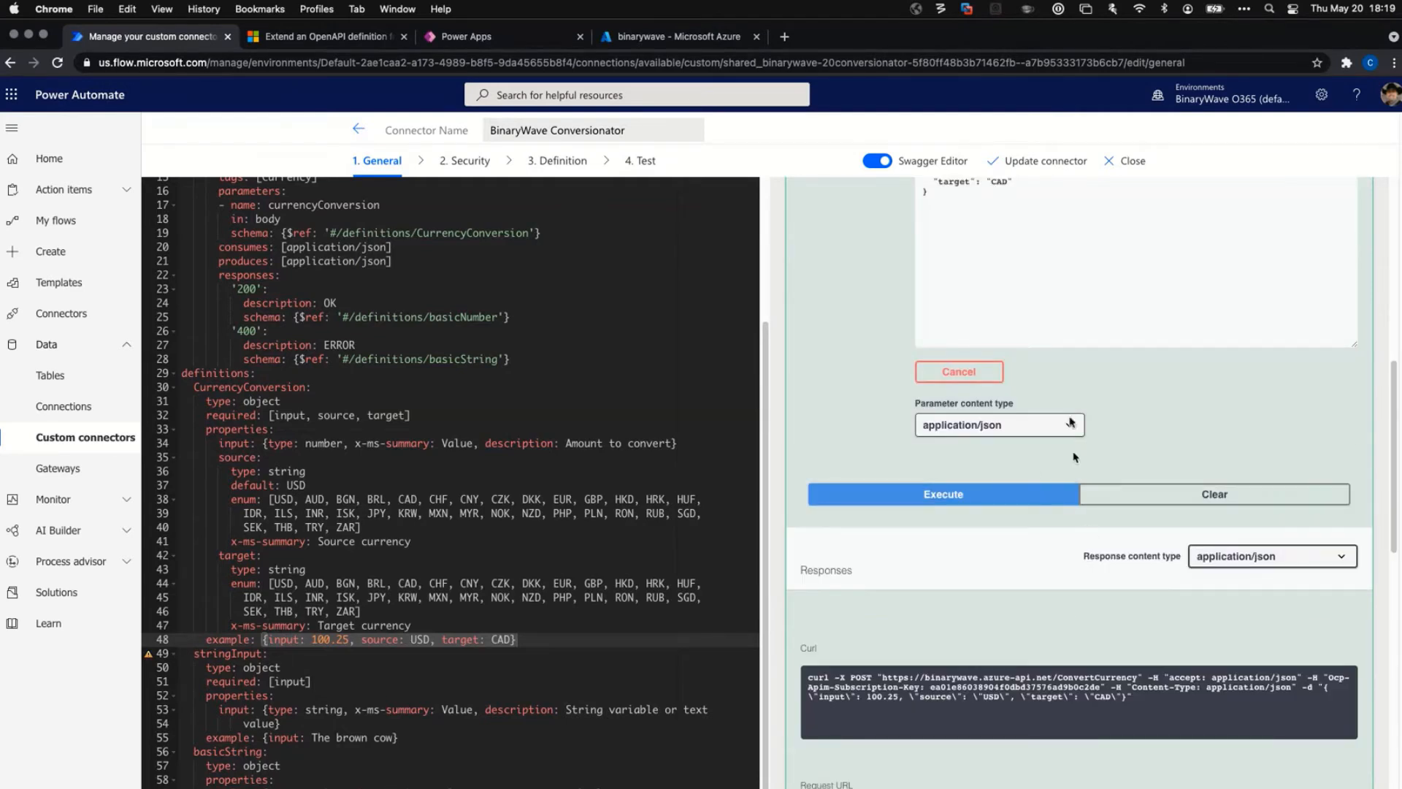
scroll(1011, 393, "down", 5)
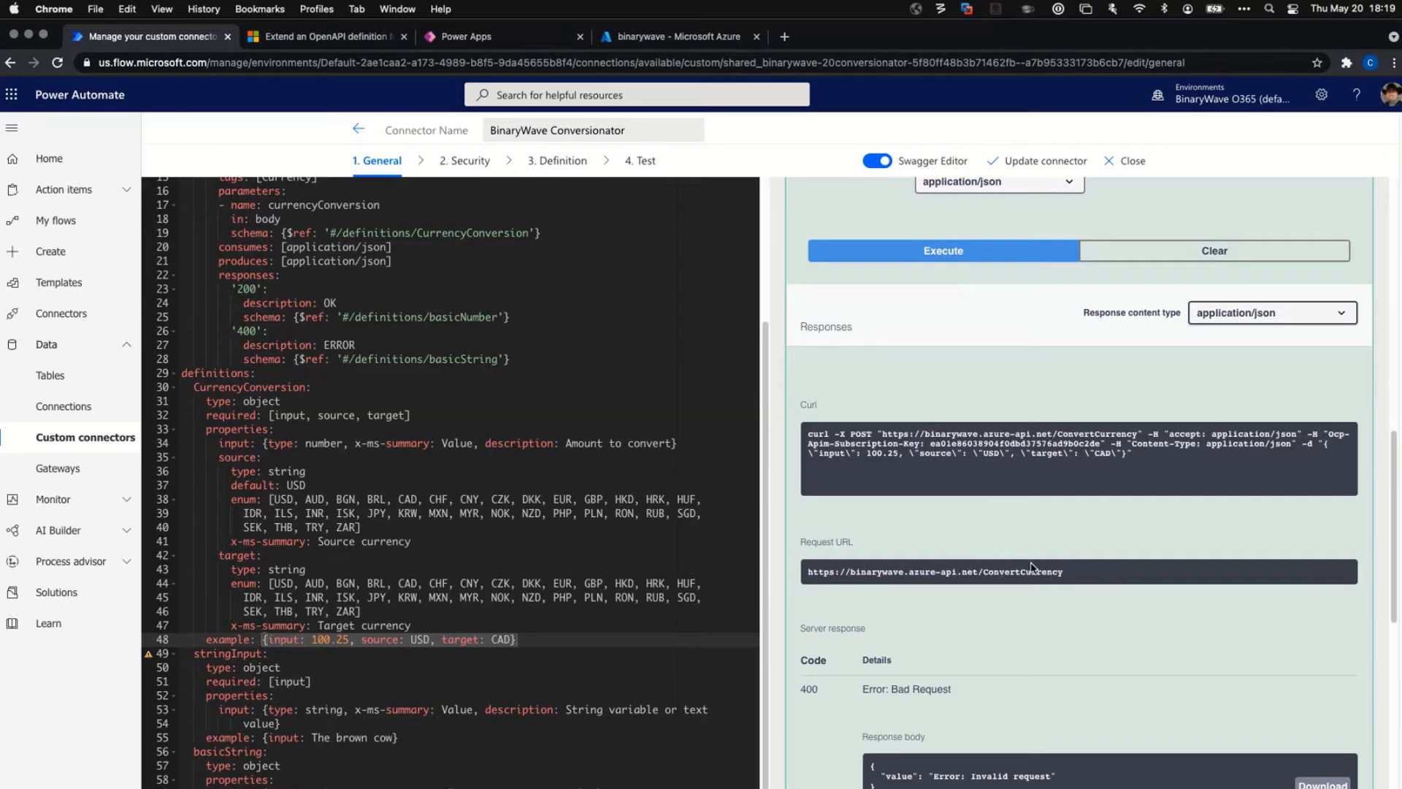
Re-run the ConvertCurrency test, which still returns 400 Bad Request, invalid request.
left_click(949, 251)
left_click(950, 251)
scroll(1113, 393, "down", 3)
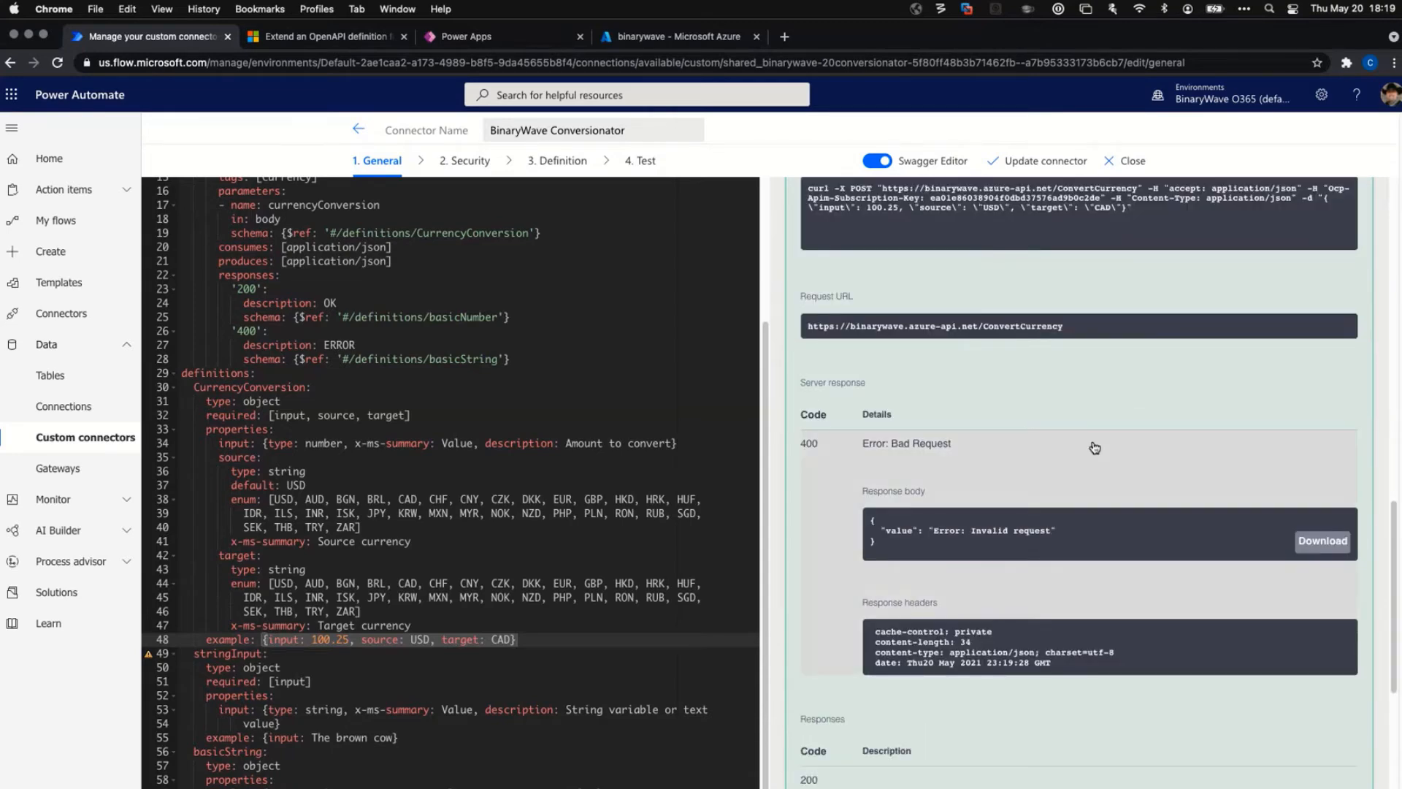
scroll(1099, 455, "up", 4)
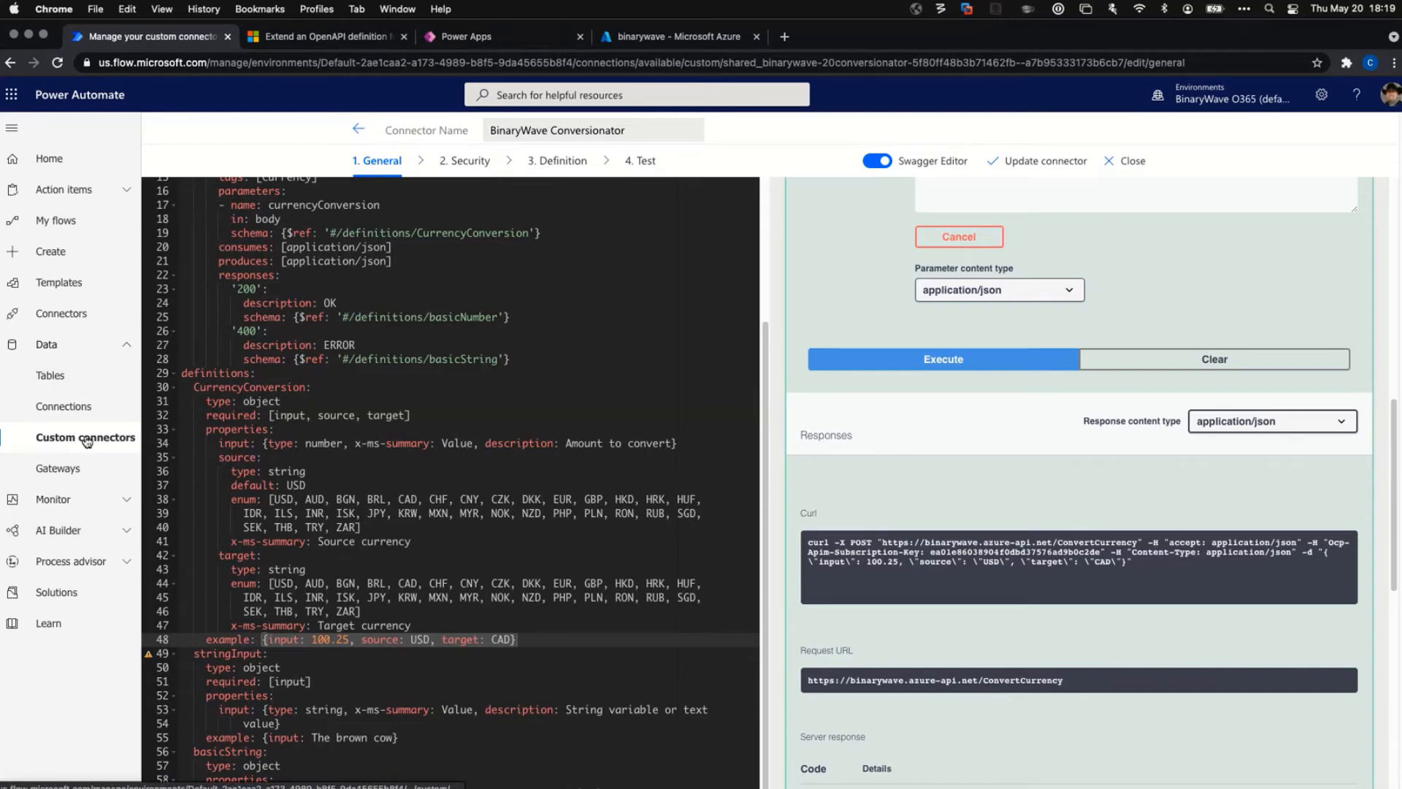
Open the Test Currency Conversion (with Power Tools) flow for editing from My flows.
left_click(62, 165)
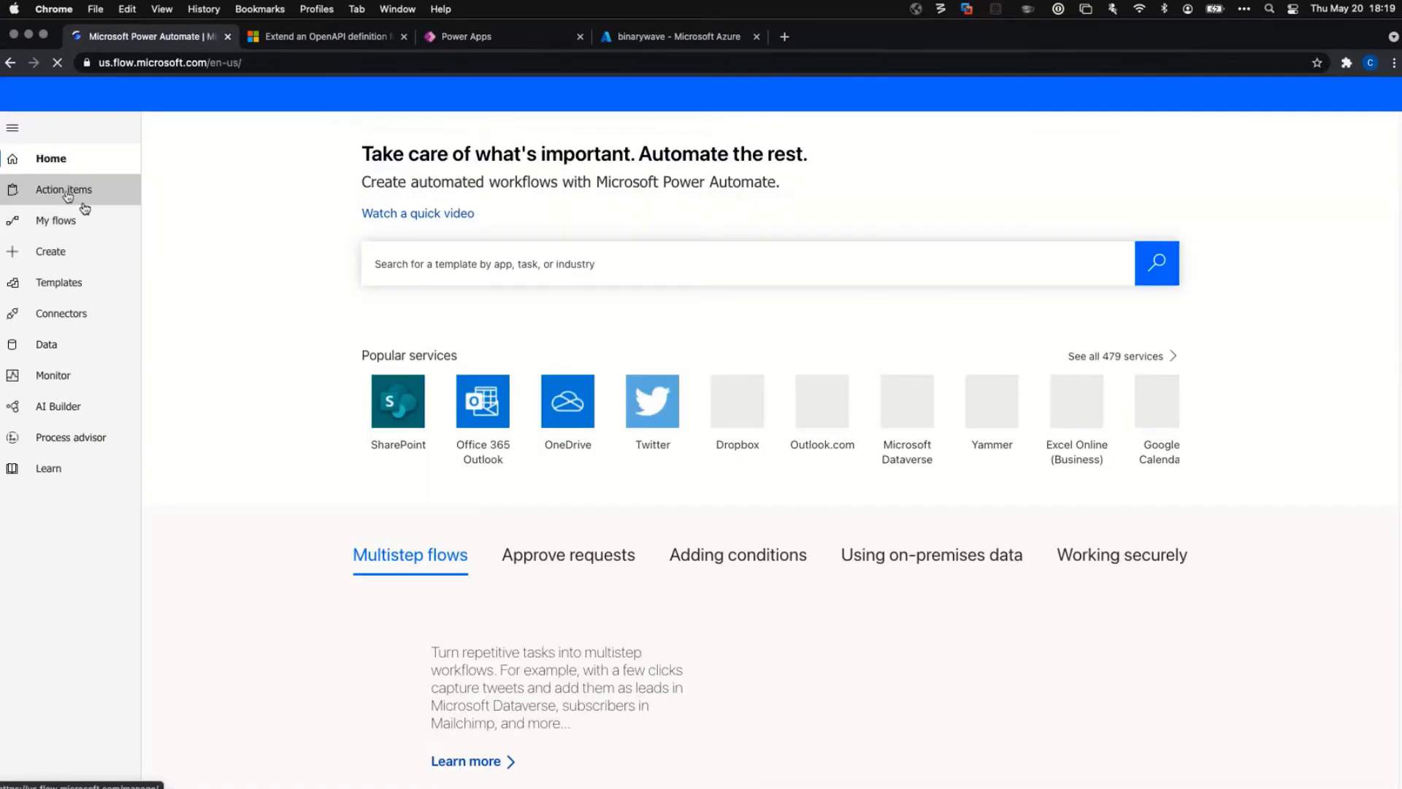
left_click(56, 220)
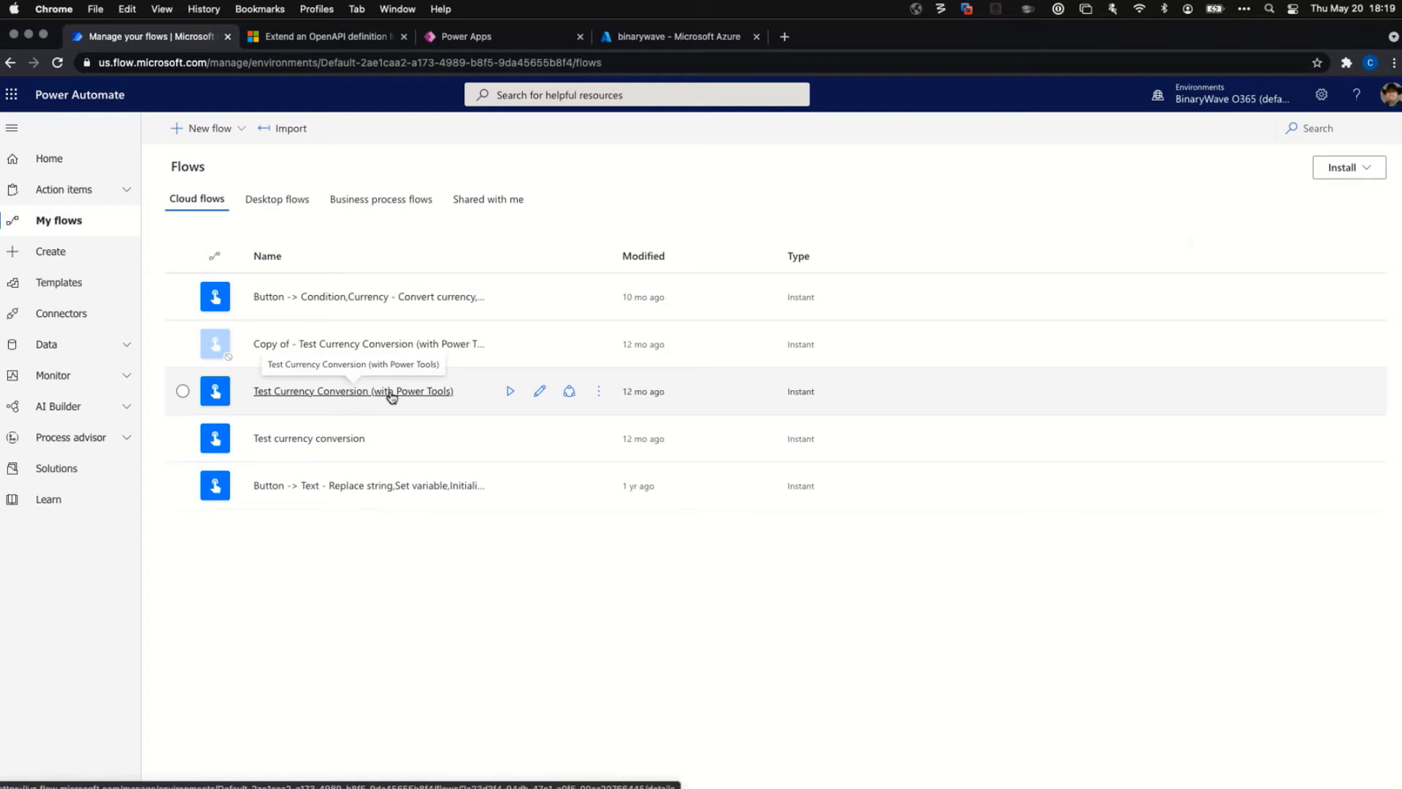
left_click(539, 390)
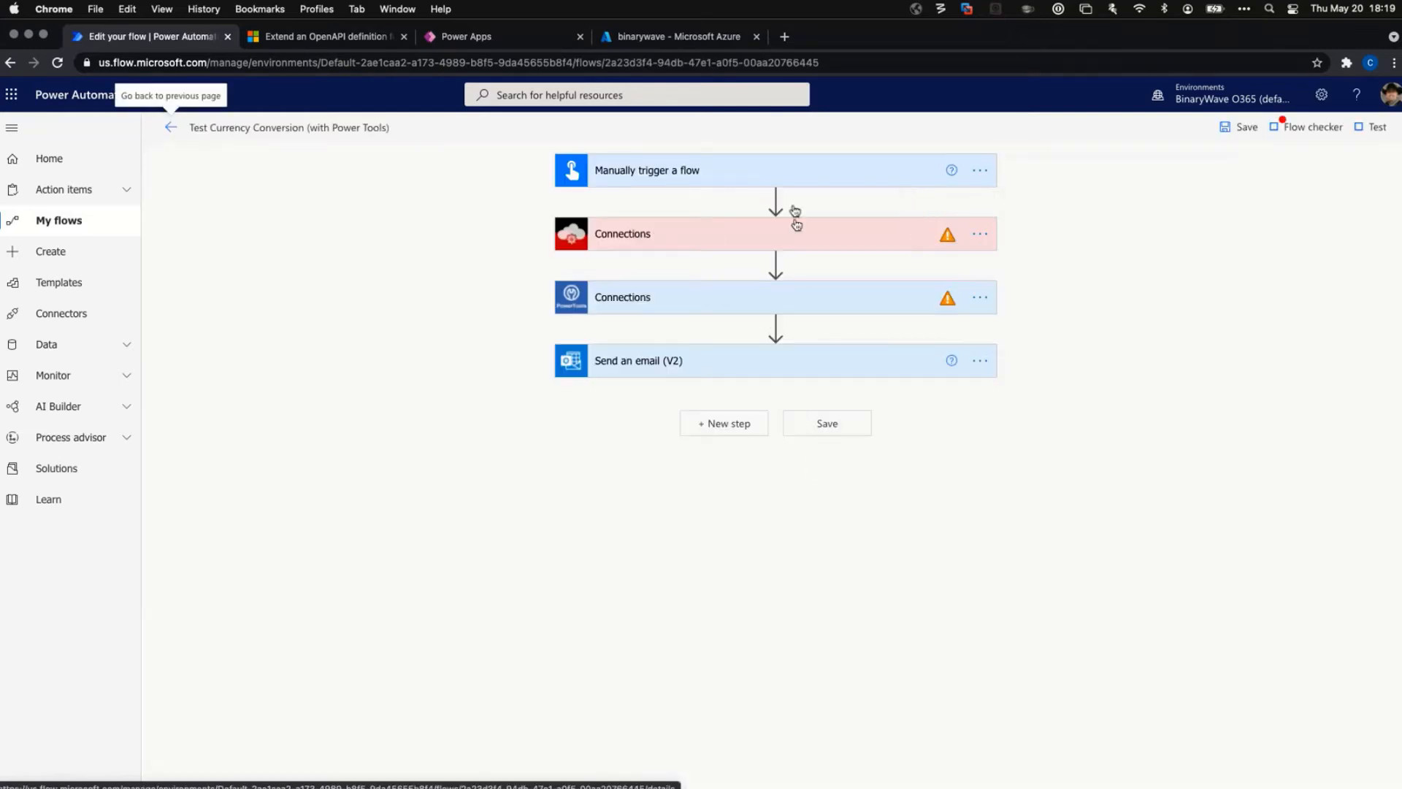
Reconnect the invalid step to BinaryWave Conversionator as Convert currency, 100 USD to CAD.
left_click(953, 235)
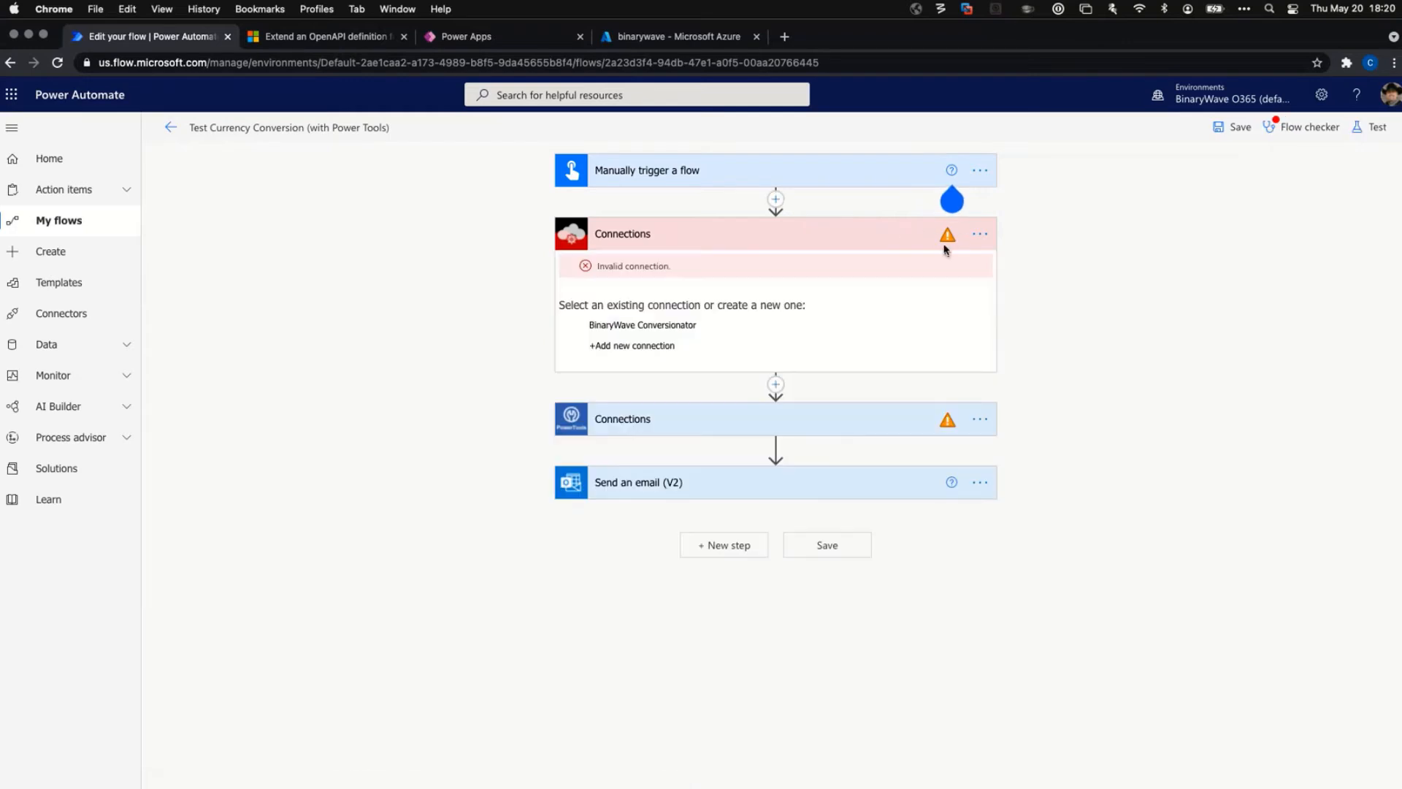
left_click(642, 327)
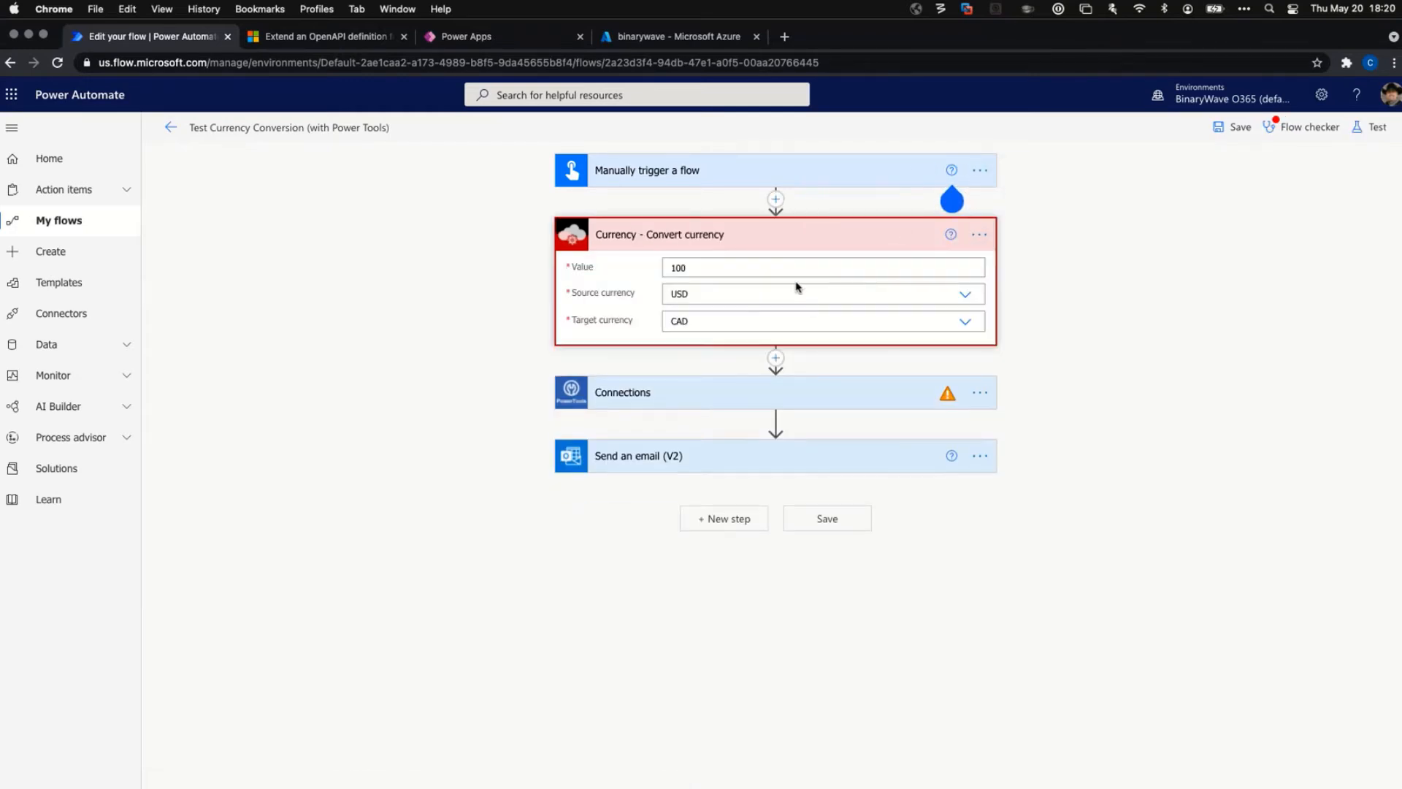
left_click(951, 234)
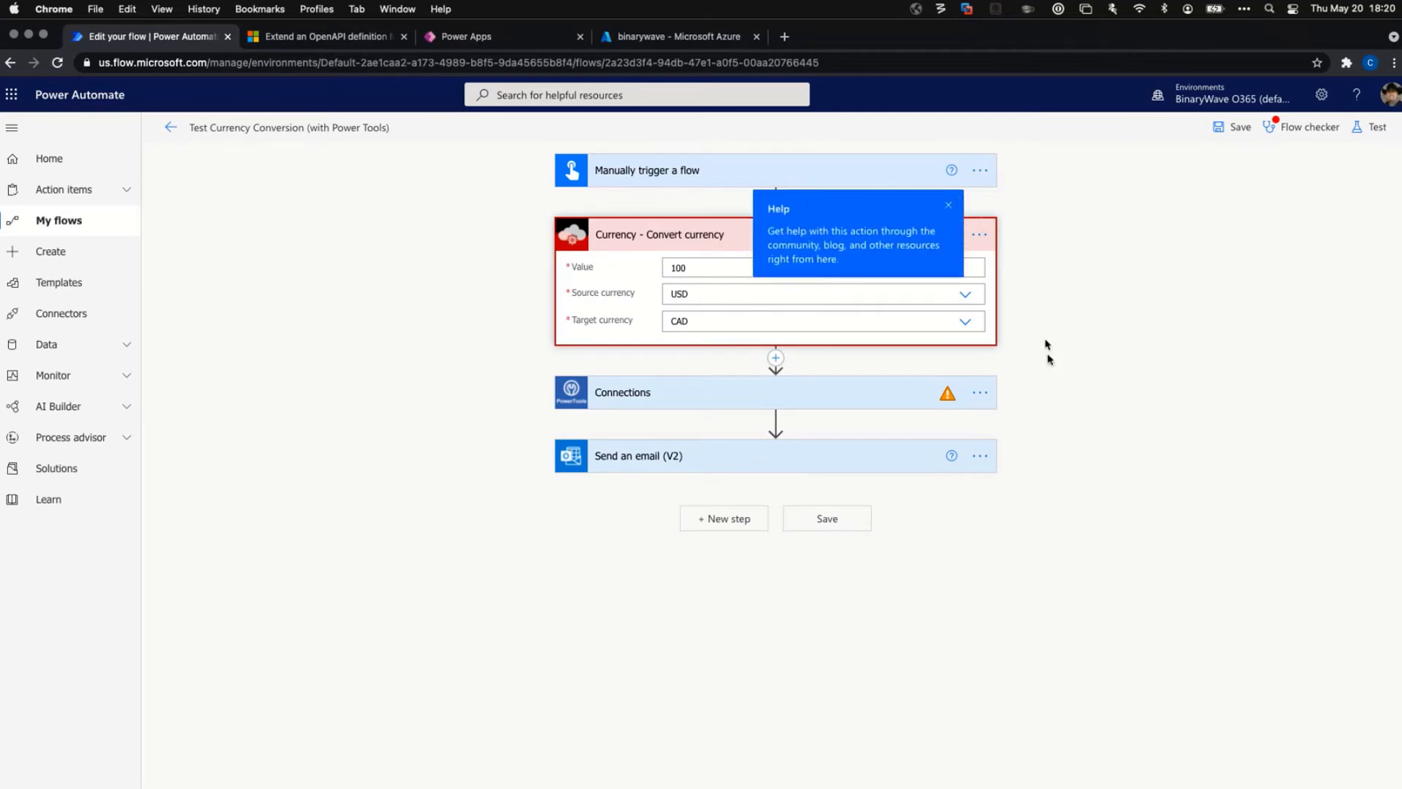
left_click(980, 390)
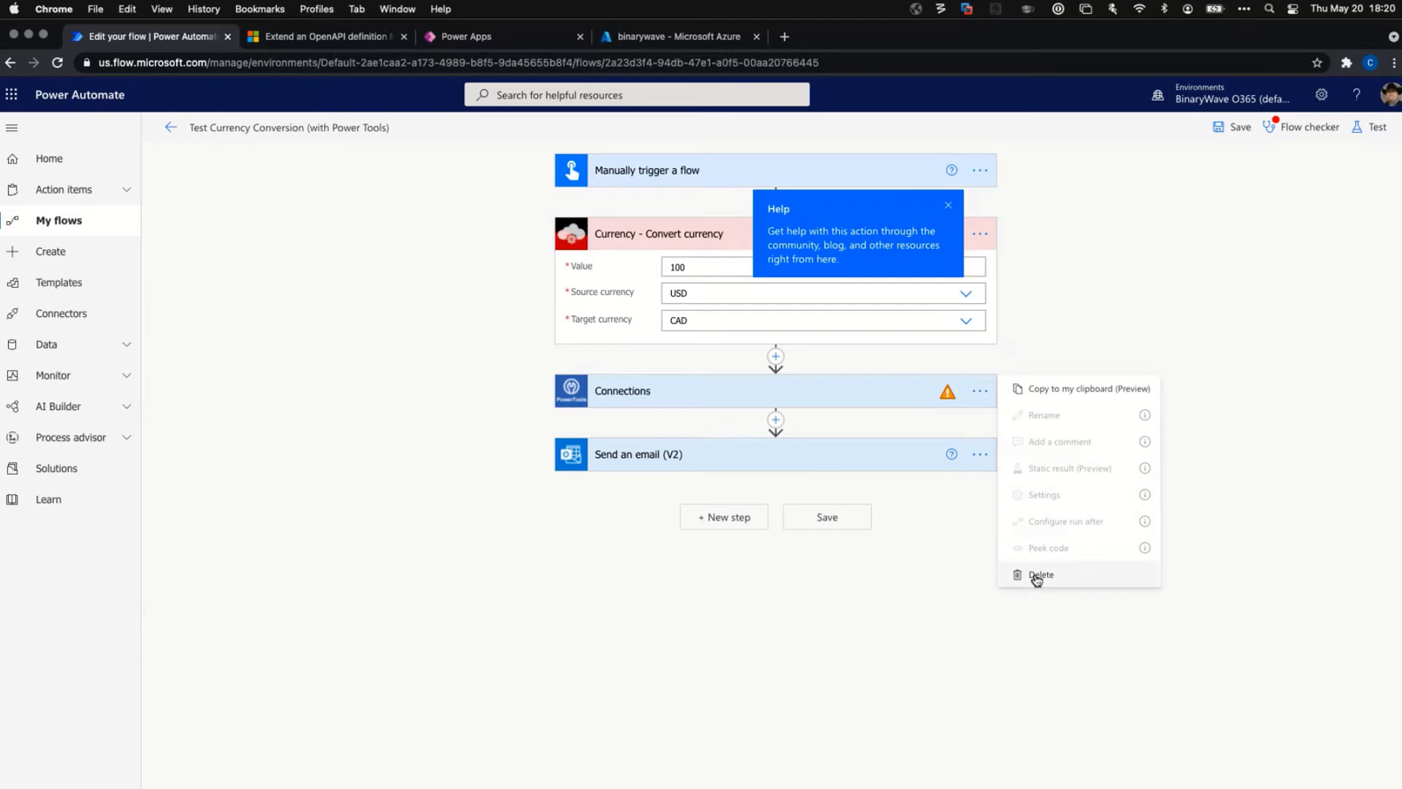
left_click(1087, 320)
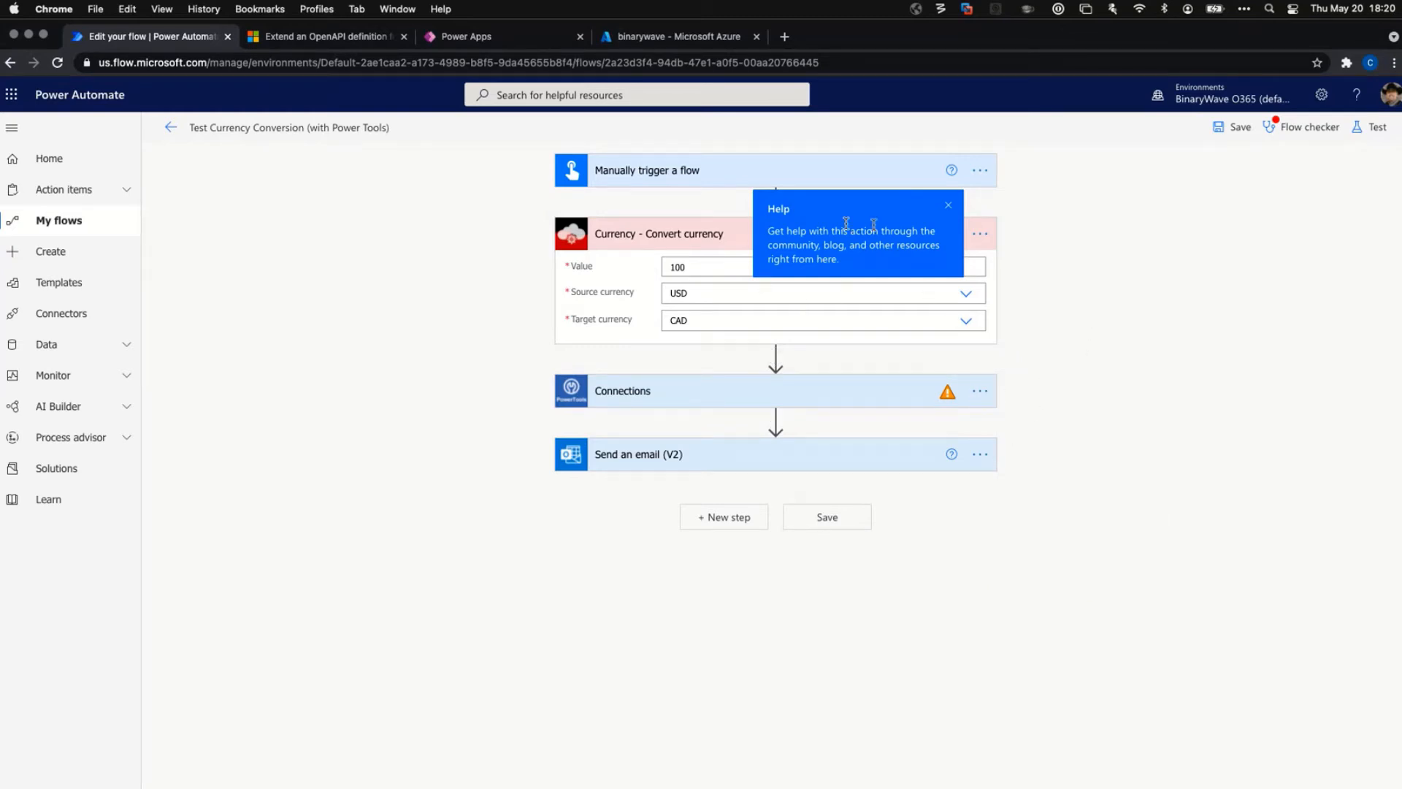
left_click(949, 207)
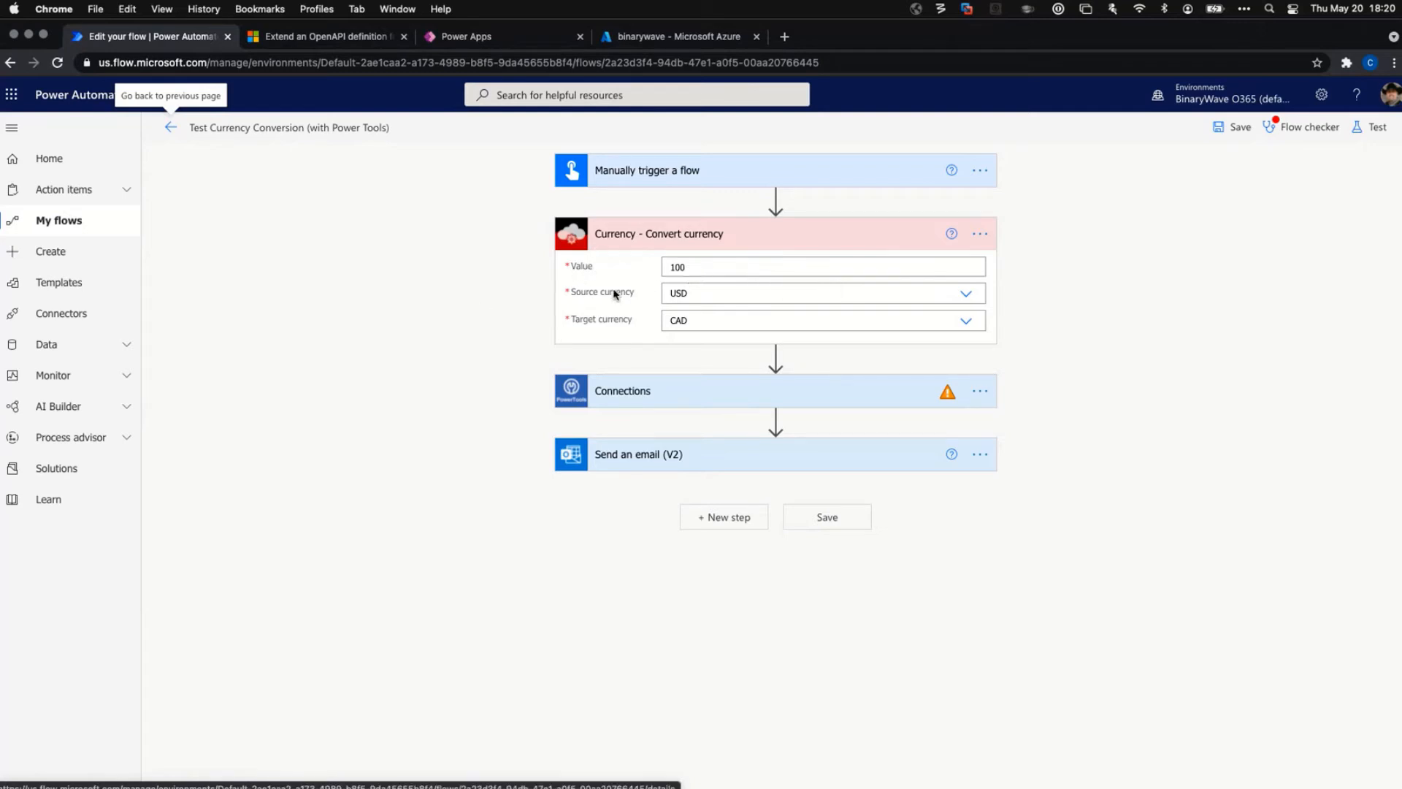
Add a new action after the conversion step and search for 'conversion', trying the Custom filter.
left_click(776, 355)
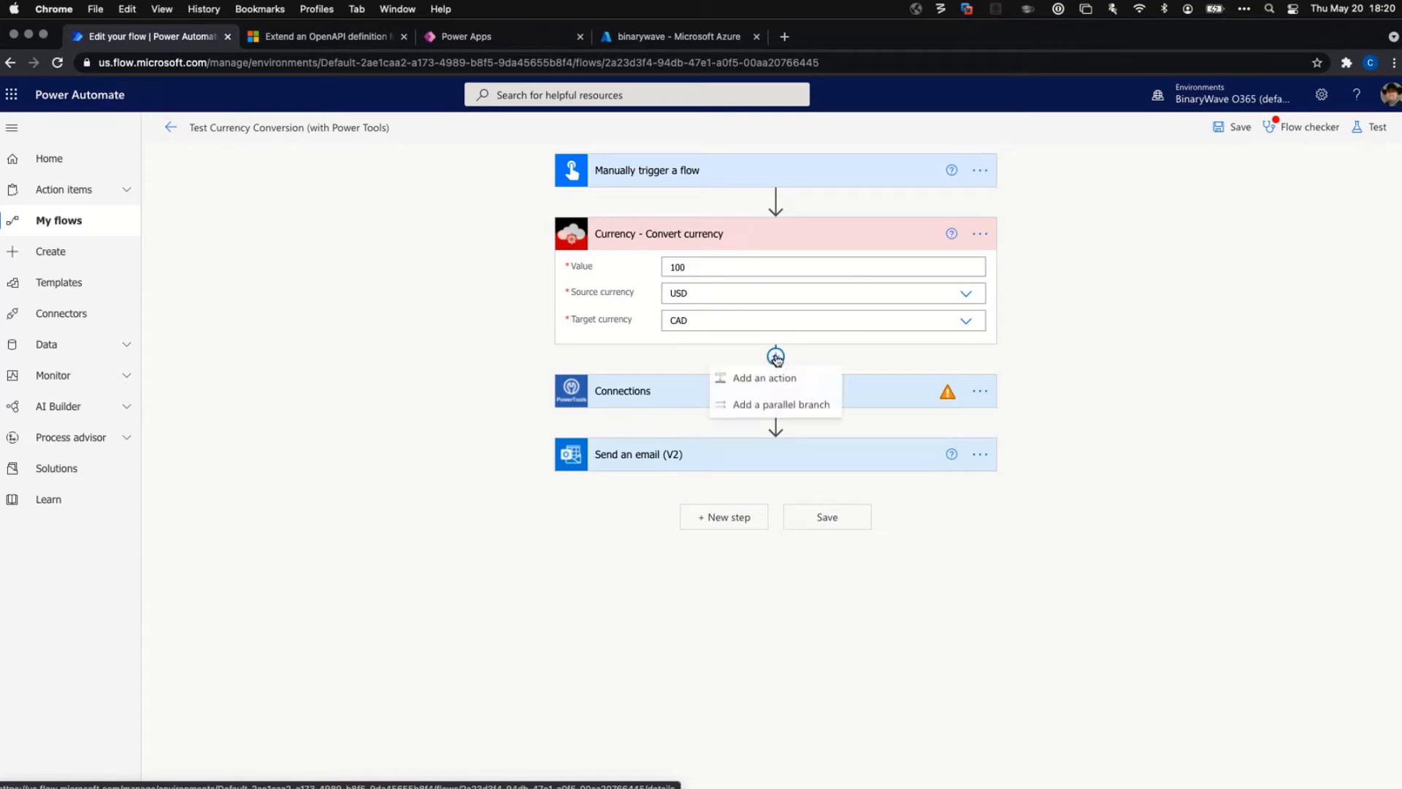
left_click(784, 381)
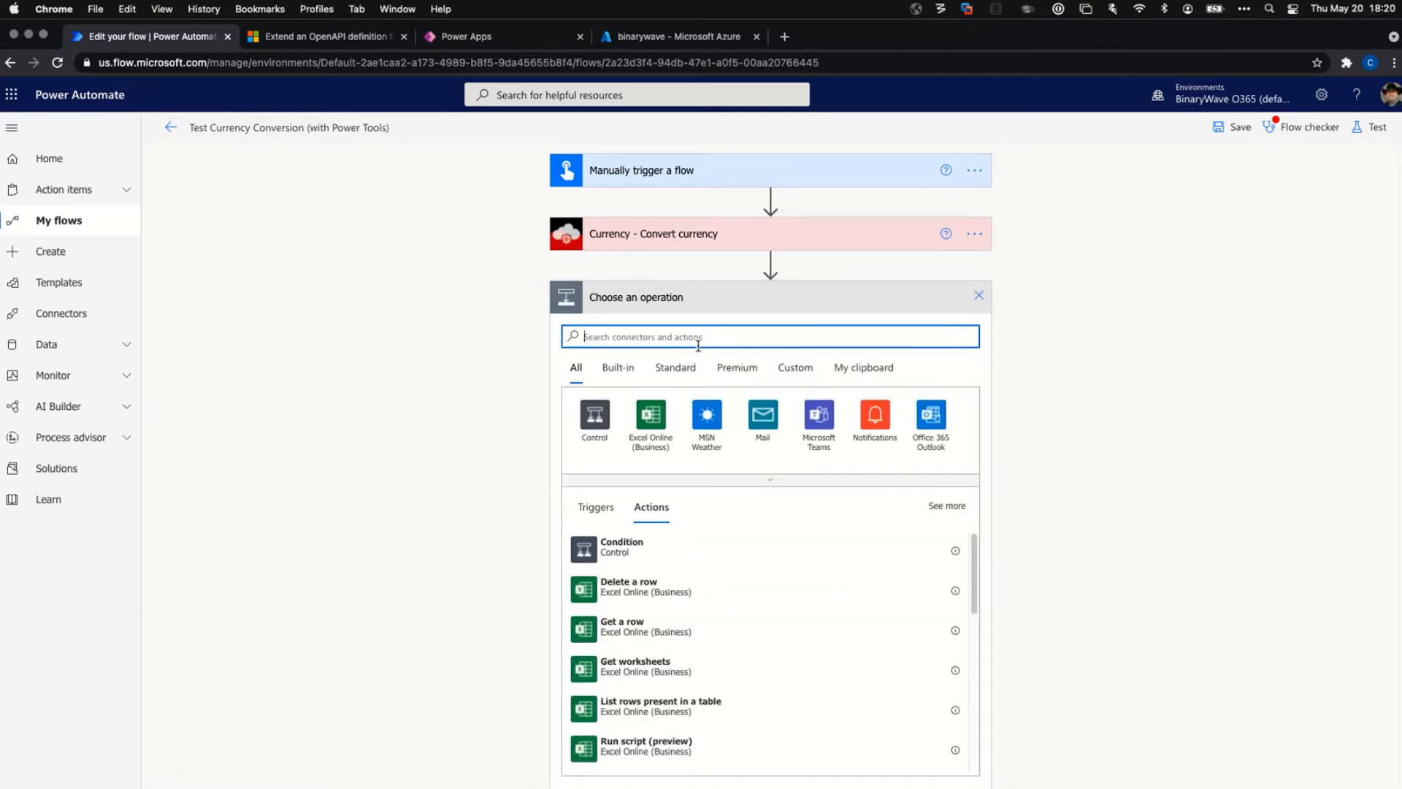
type("conversion")
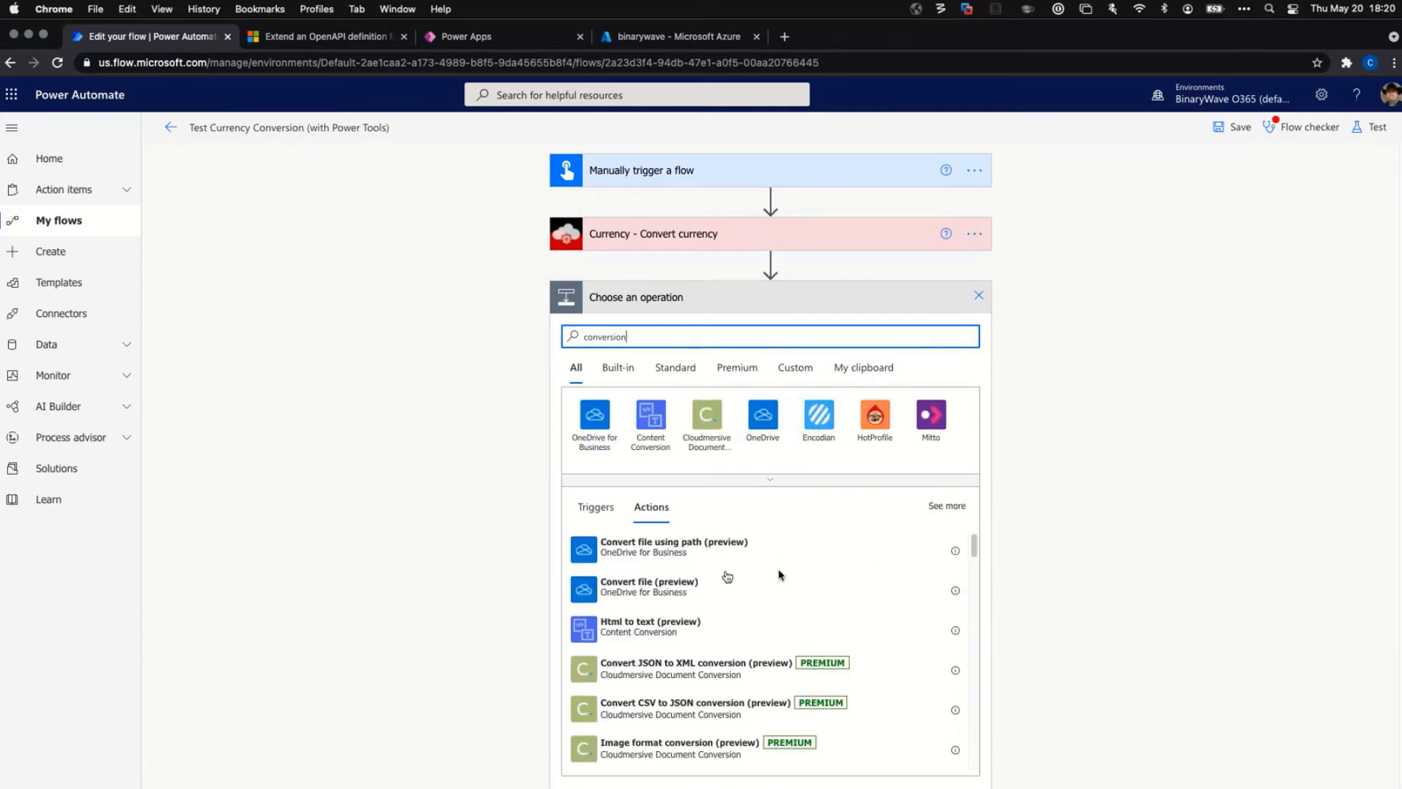
left_click_drag(974, 548, 976, 507)
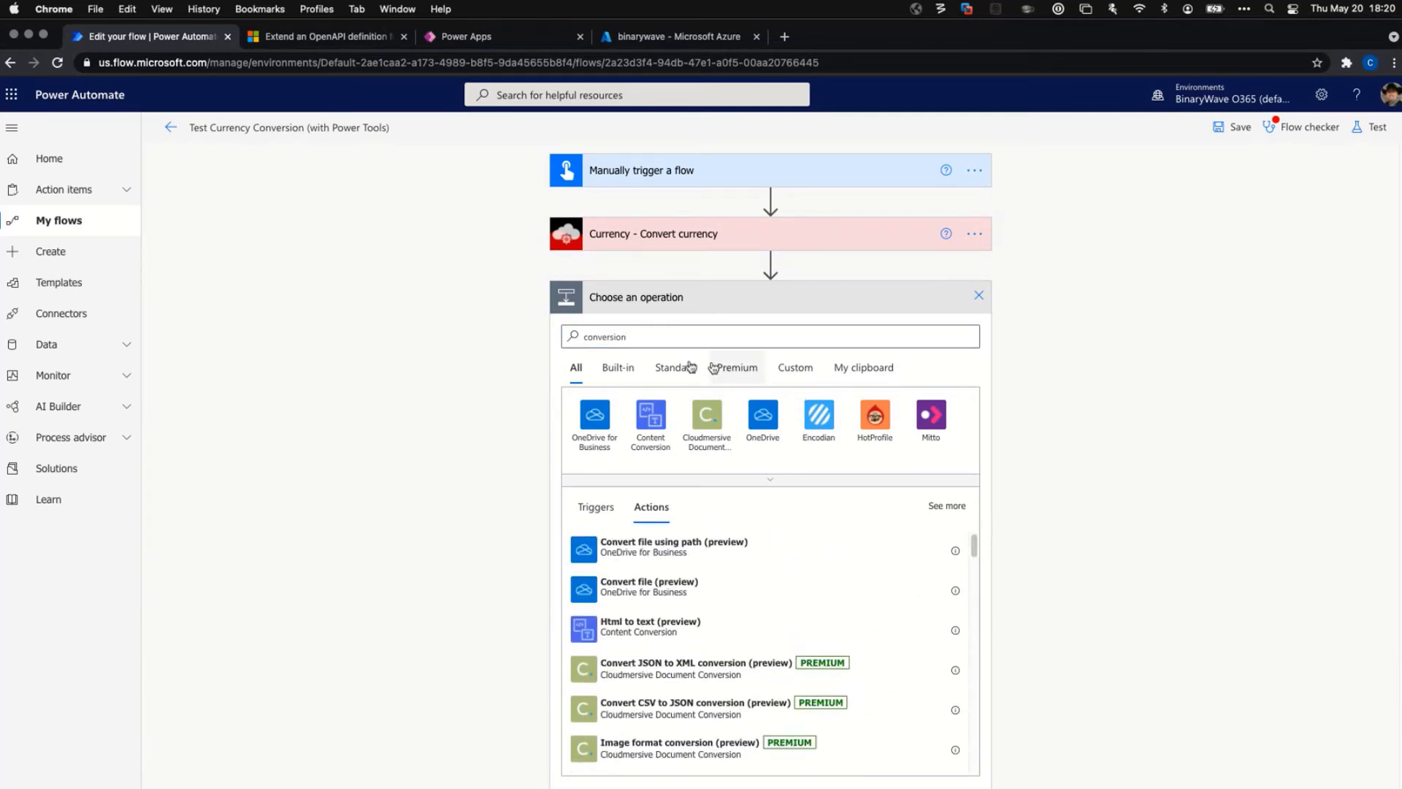
left_click(795, 368)
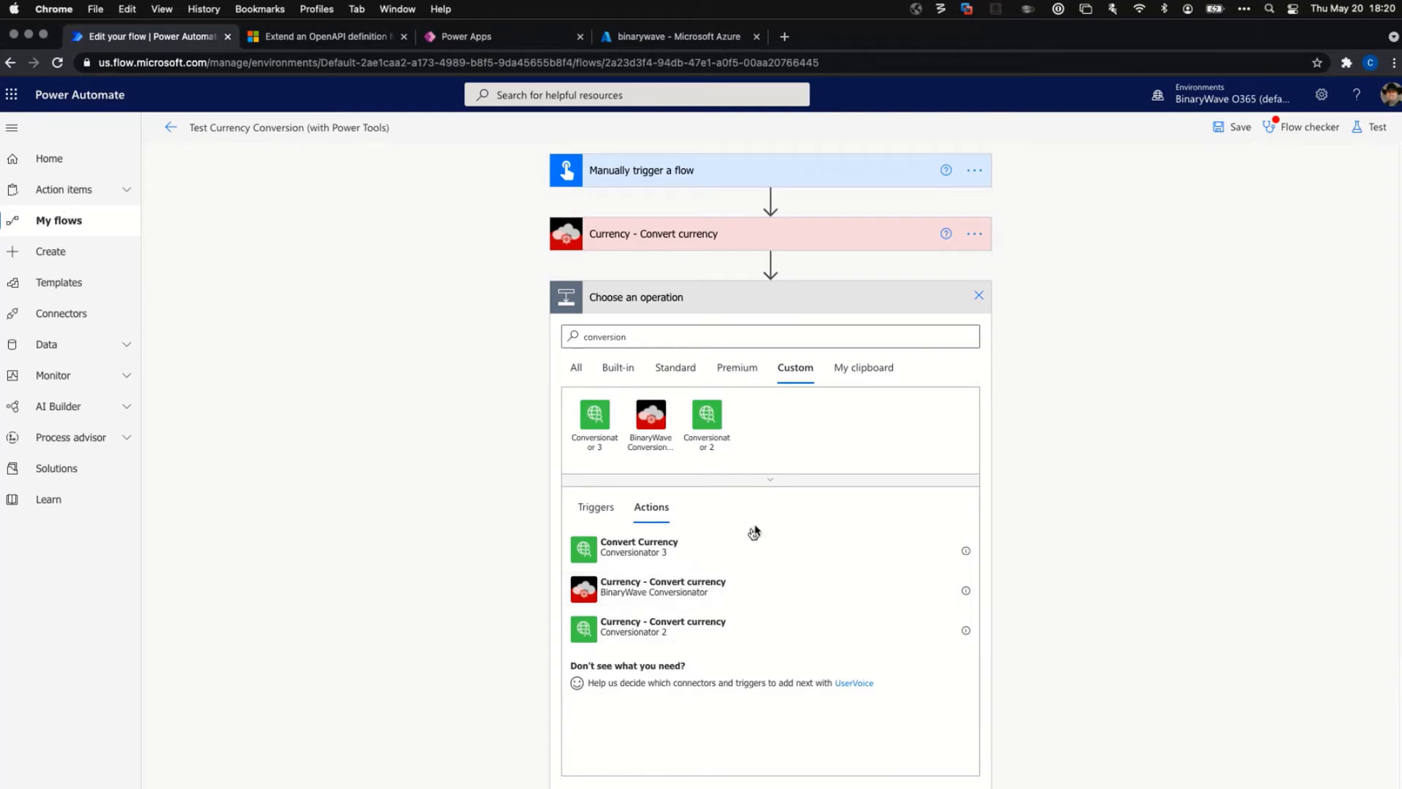
left_click(577, 369)
Change the action search to 'pow'.
left_click(685, 344)
key("BackSpace")
key("BackSpace")
key("BackSpace")
key("BackSpace")
key("BackSpace")
key("BackSpace")
key("BackSpace")
key("BackSpace")
key("BackSpace")
key("BackSpace")
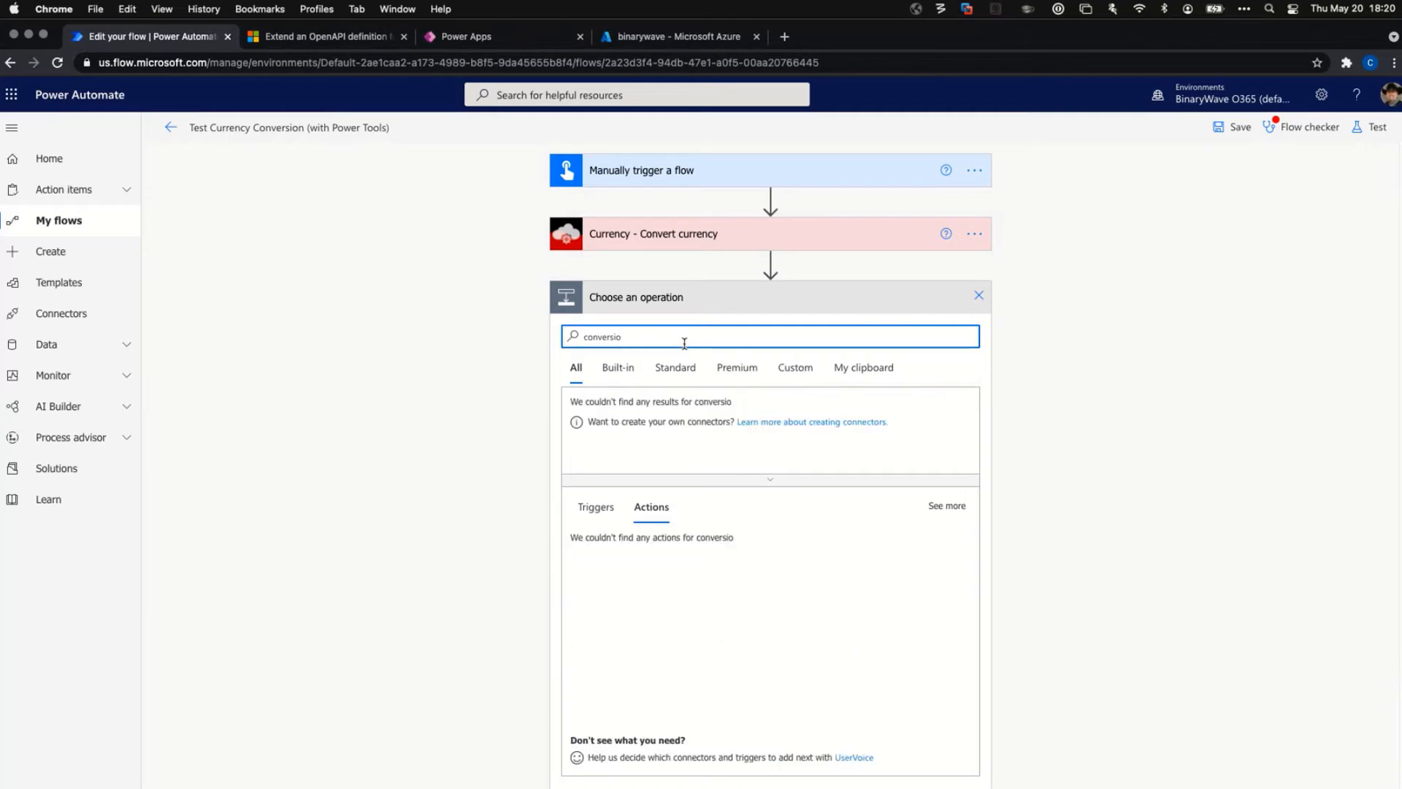
type("powertools")
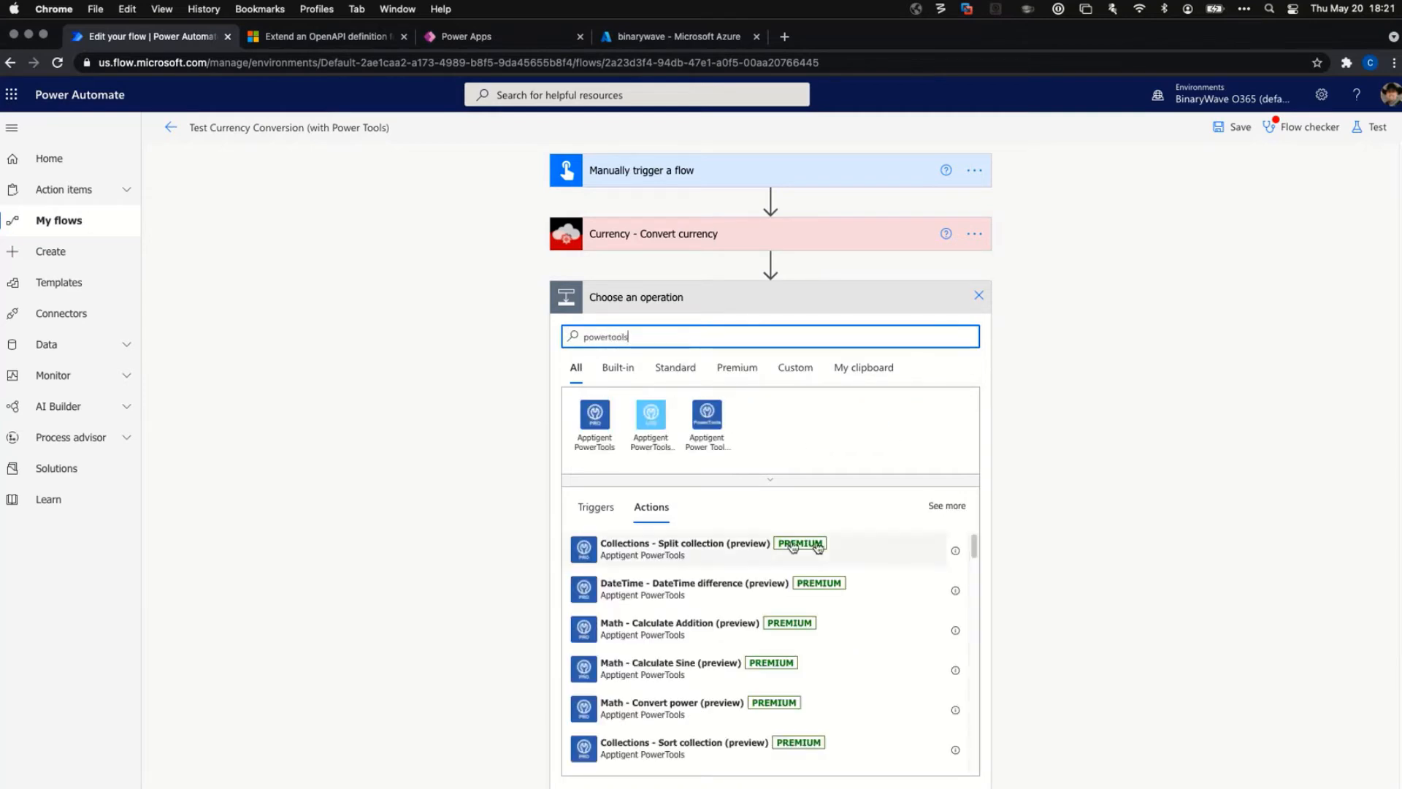
left_click_drag(974, 550, 738, 445)
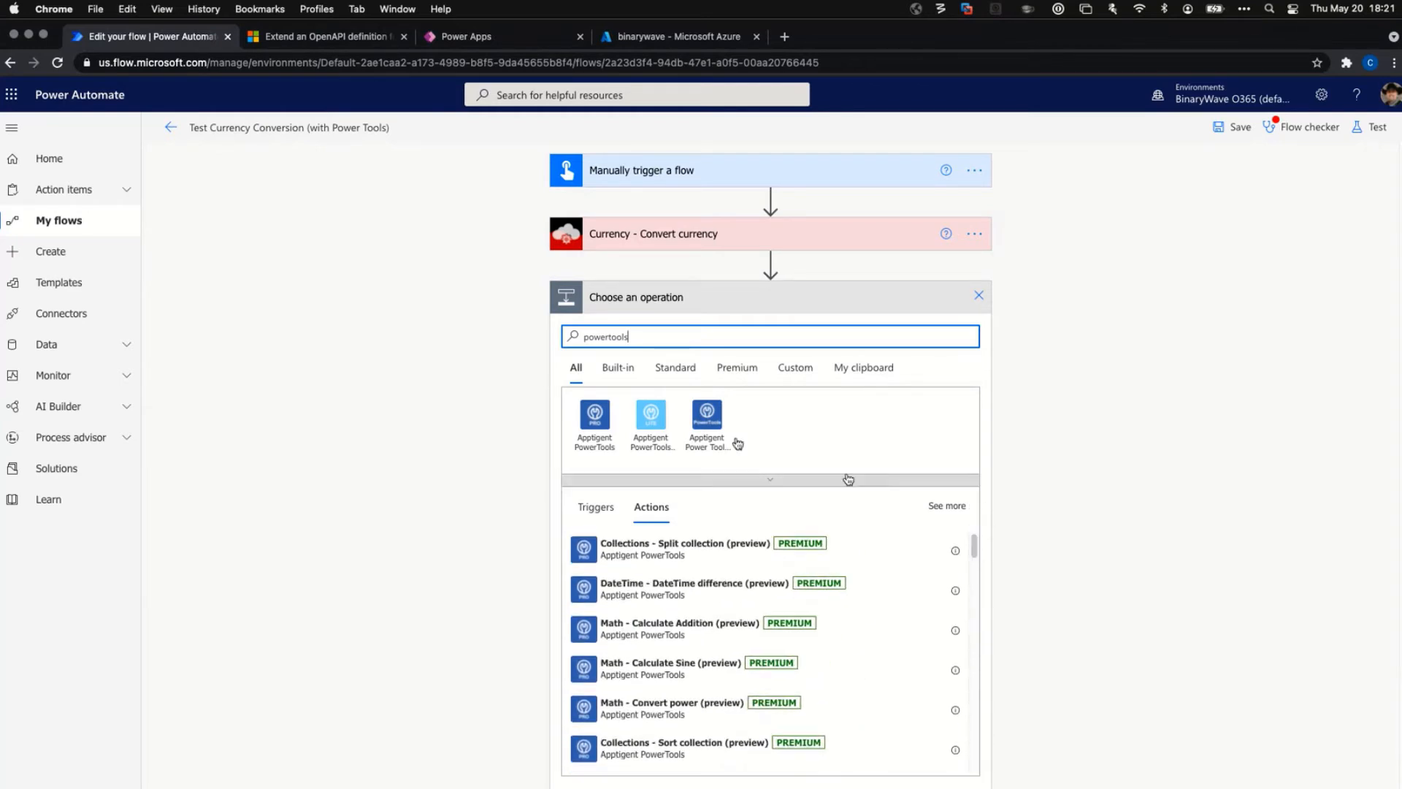
Search 'conversion' again, filter to Custom, and add BinaryWave's Currency - Convert currency action.
double_click(615, 335)
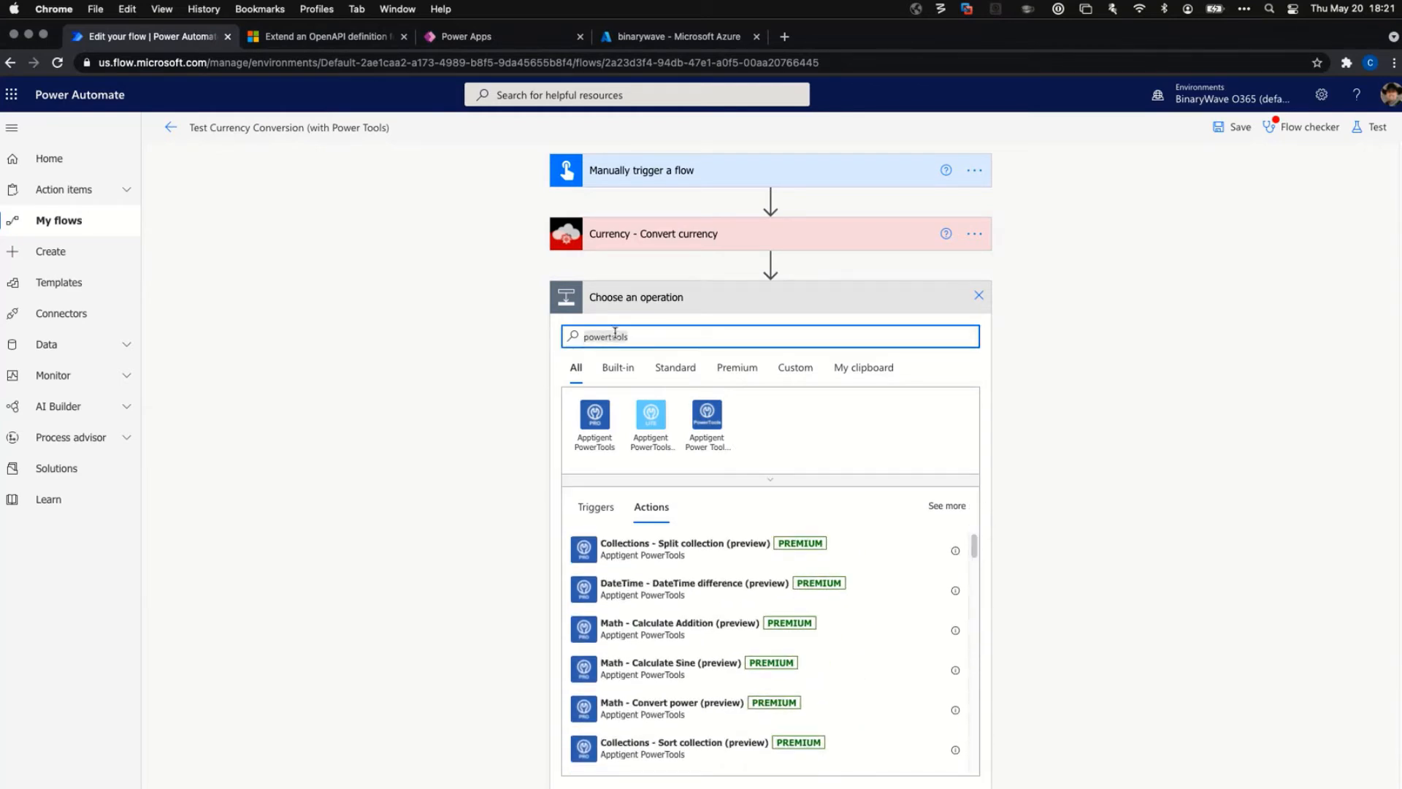
type("conv")
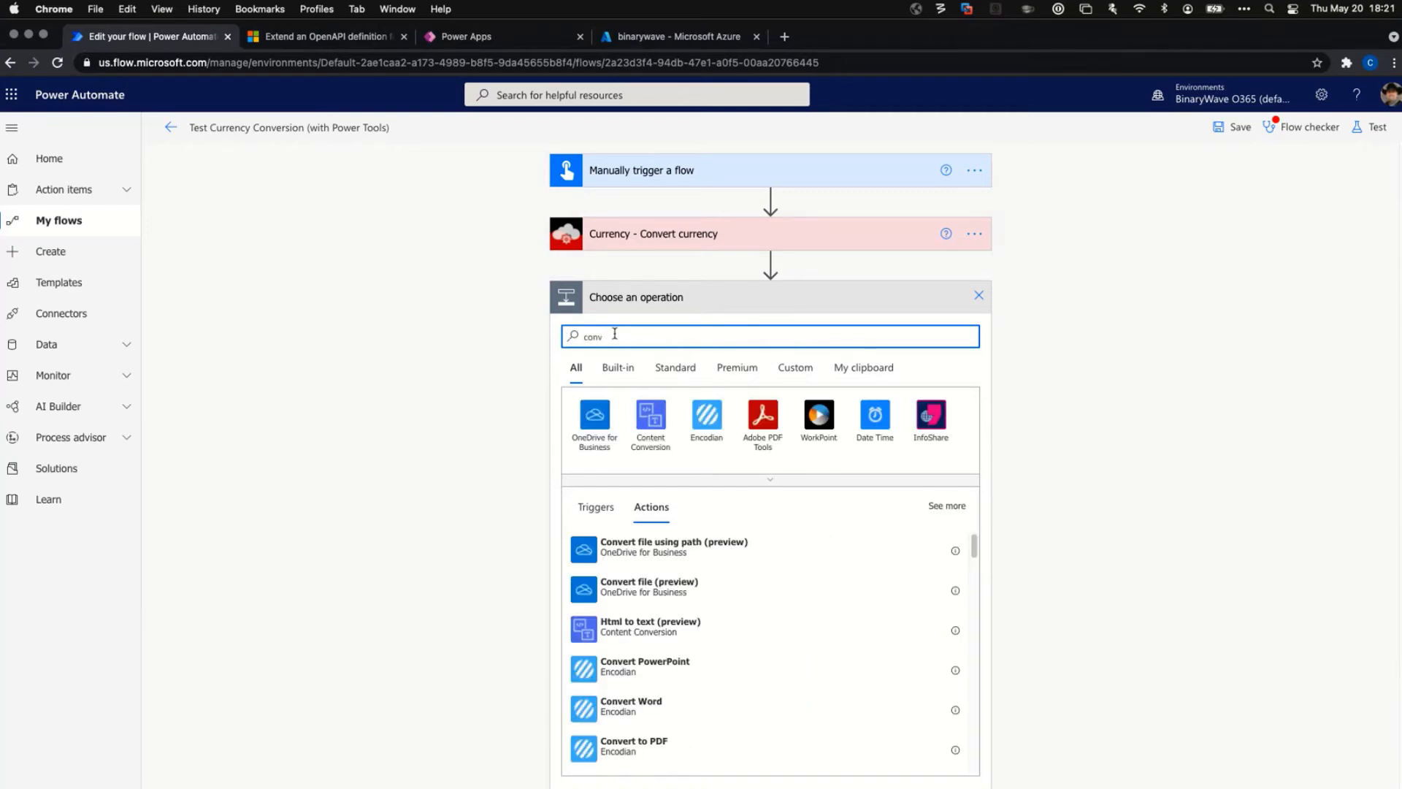
type("ersion")
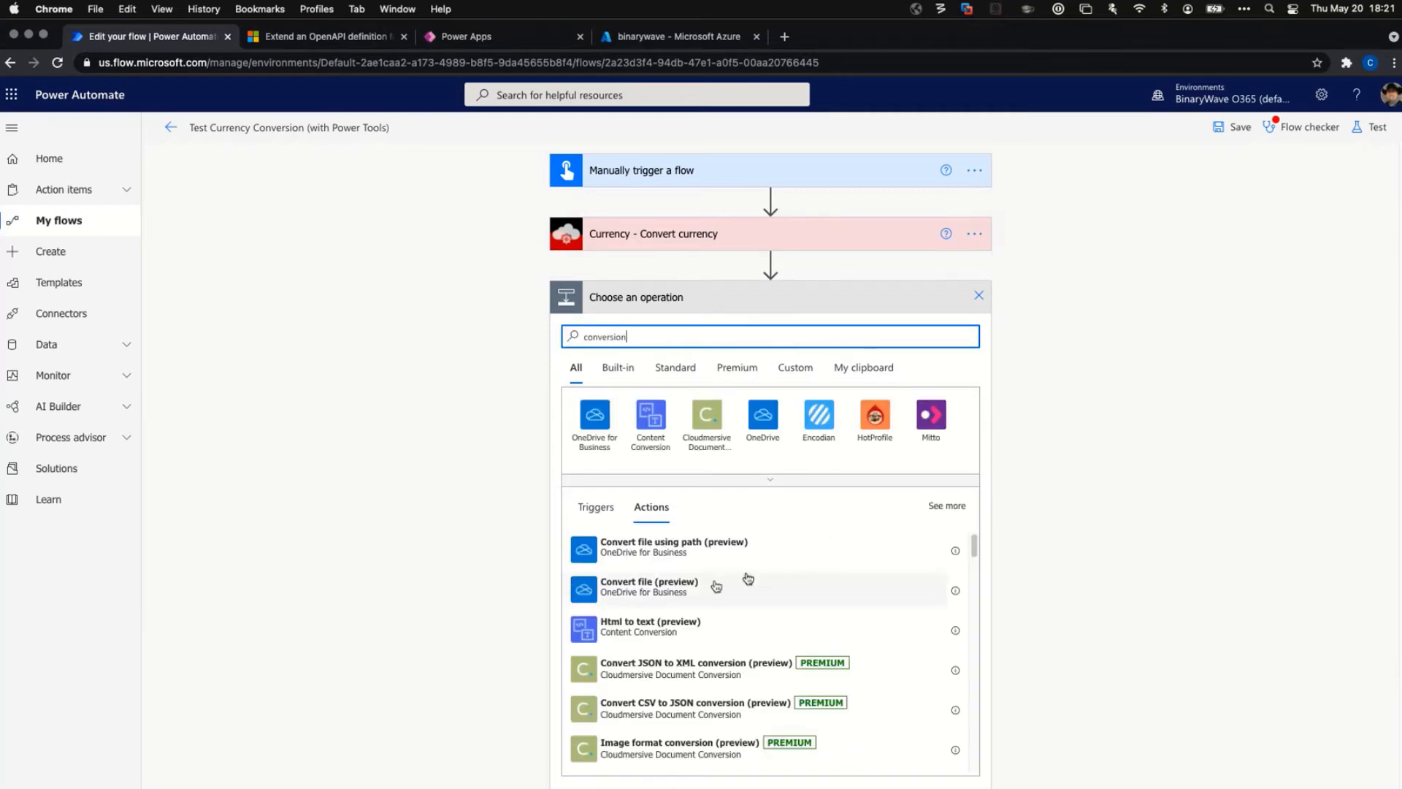
scroll(979, 558, "down", 1)
left_click_drag(979, 559, 990, 774)
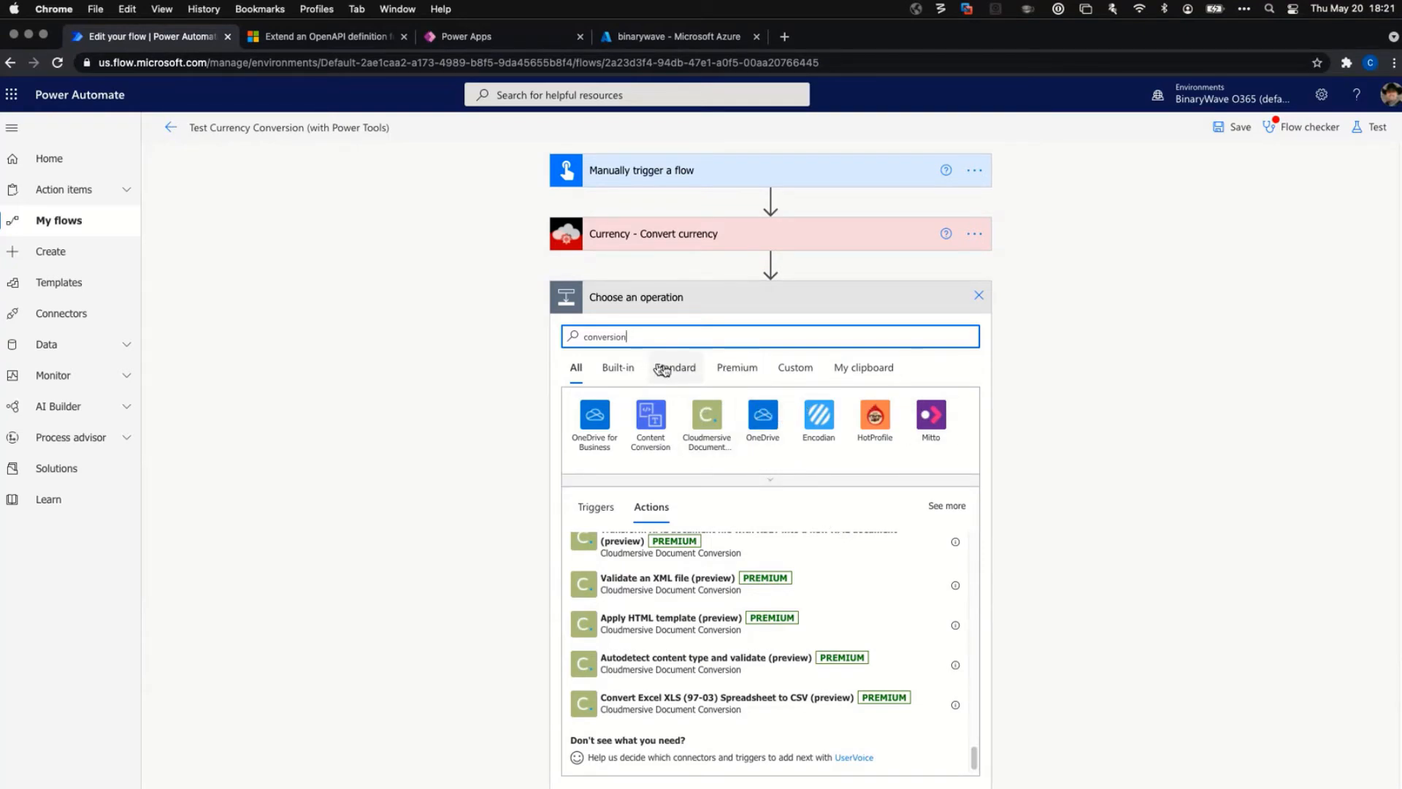
left_click(790, 369)
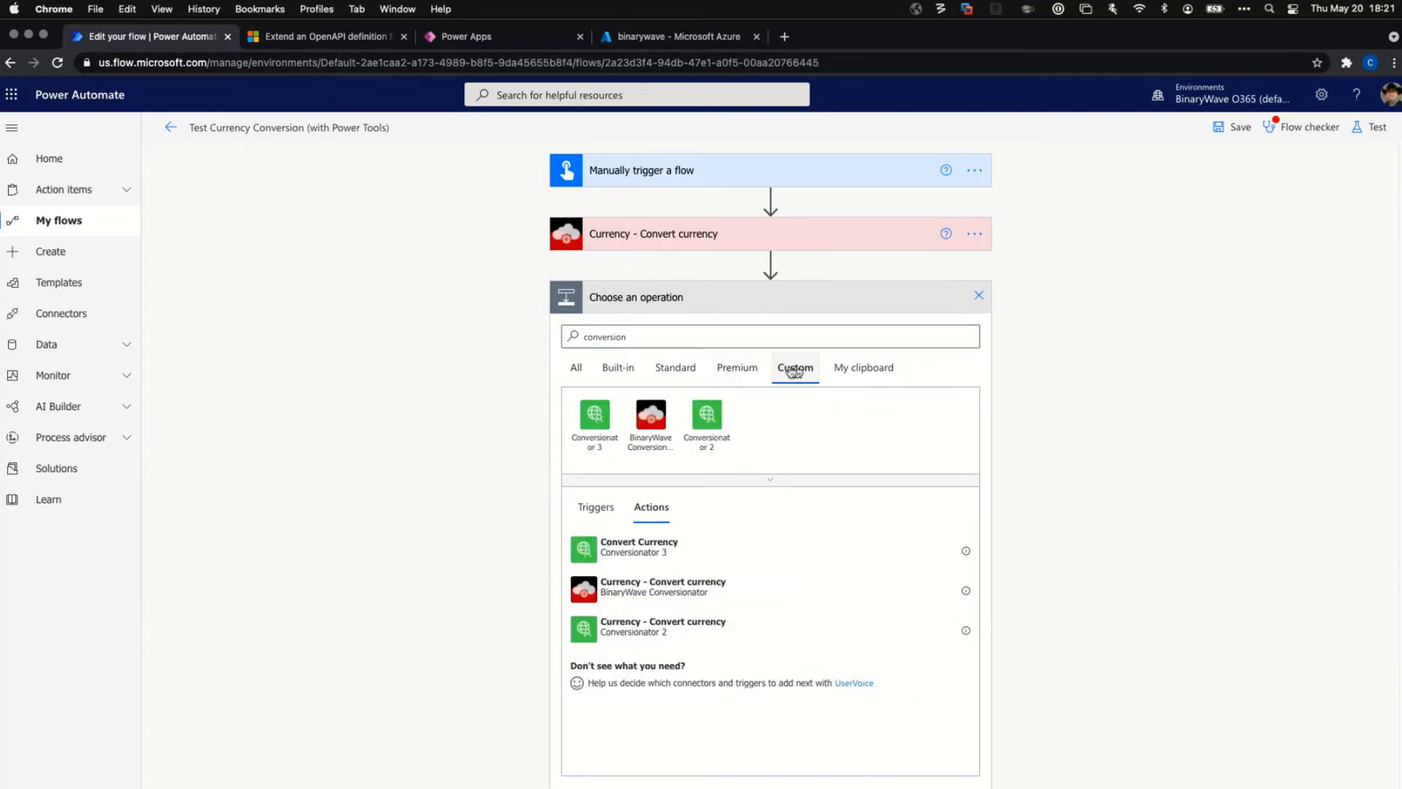
left_click(656, 587)
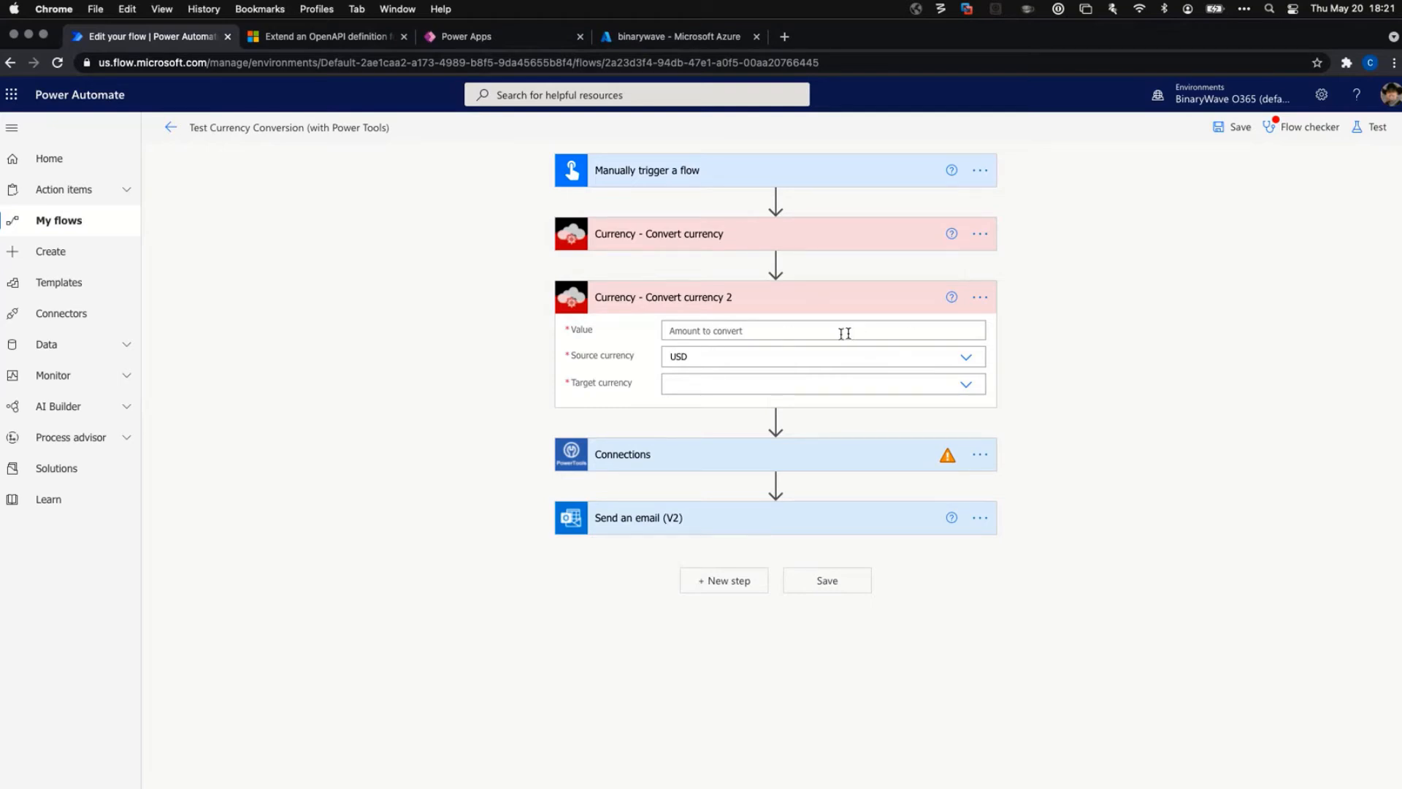
left_click(757, 330)
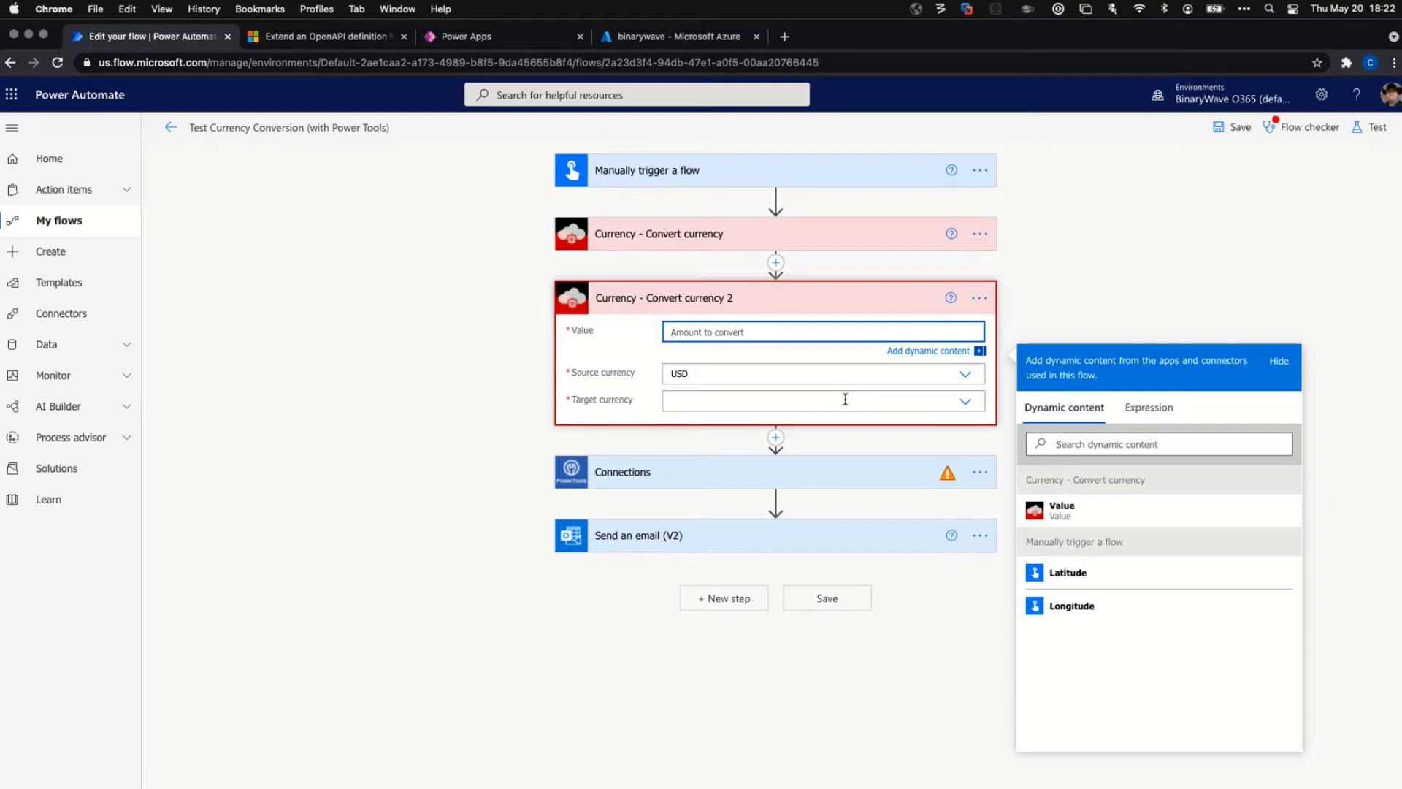
Set Currency - Convert currency 2's target currency to CAD, keeping USD as source, and expand Send an email (V2).
left_click(966, 401)
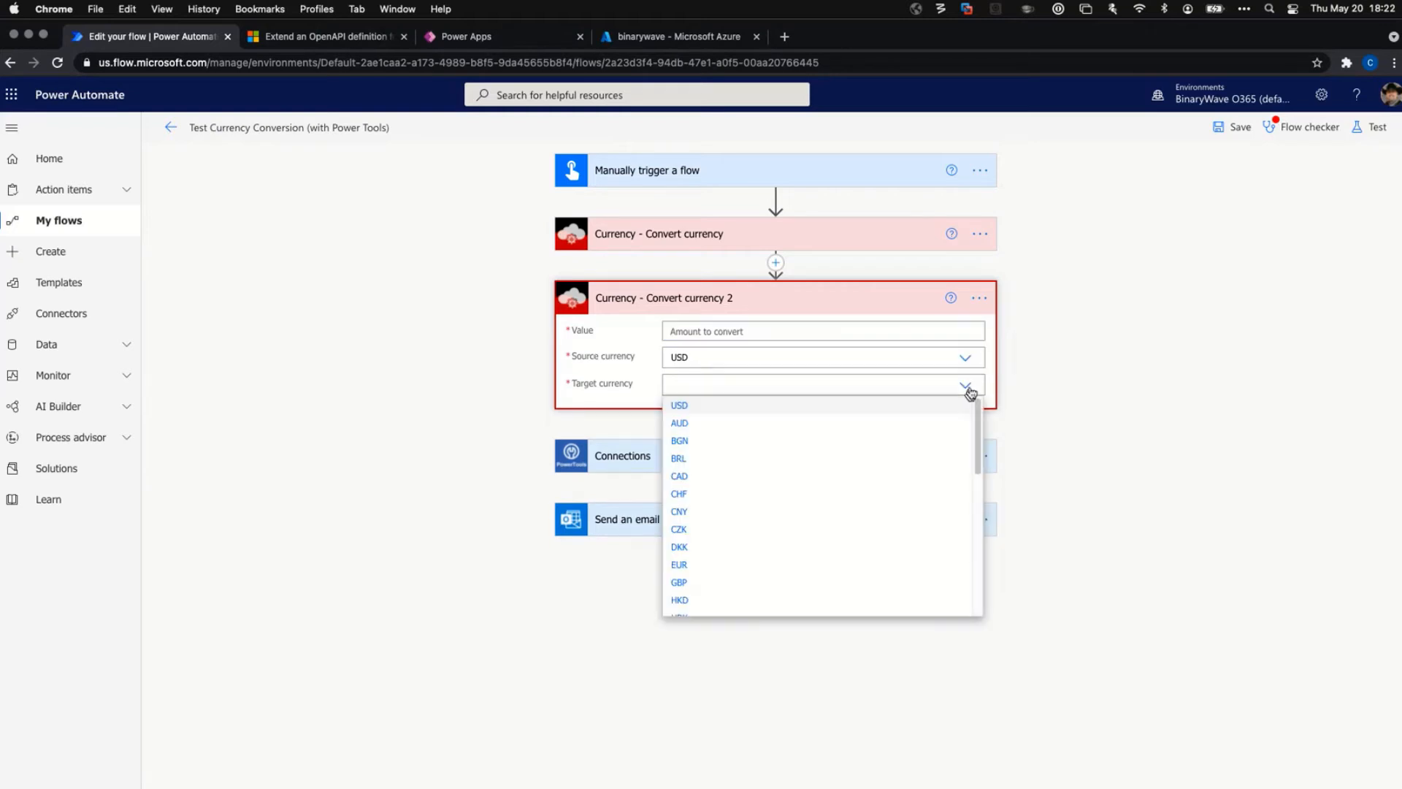
left_click(683, 477)
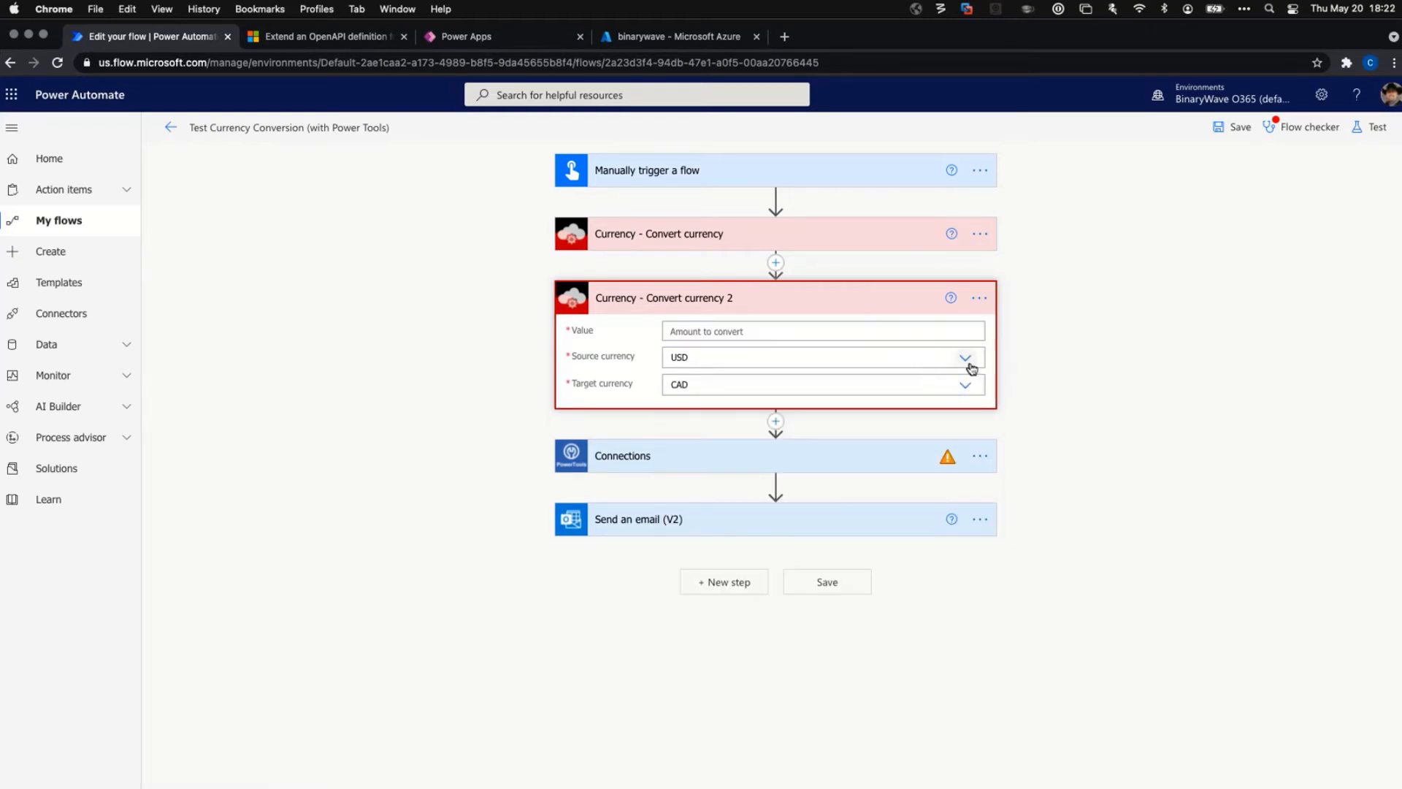
left_click(891, 352)
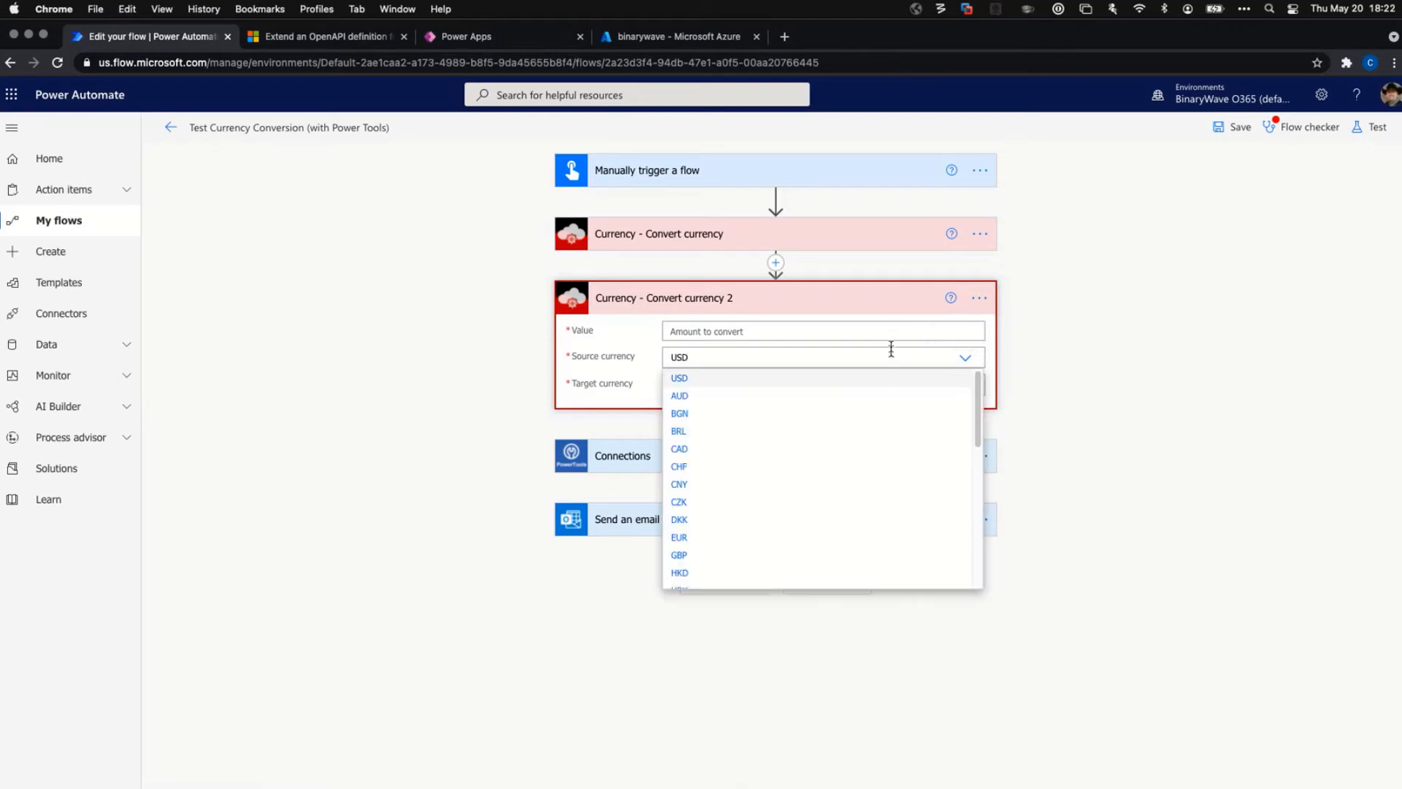
left_click(891, 339)
left_click(898, 331)
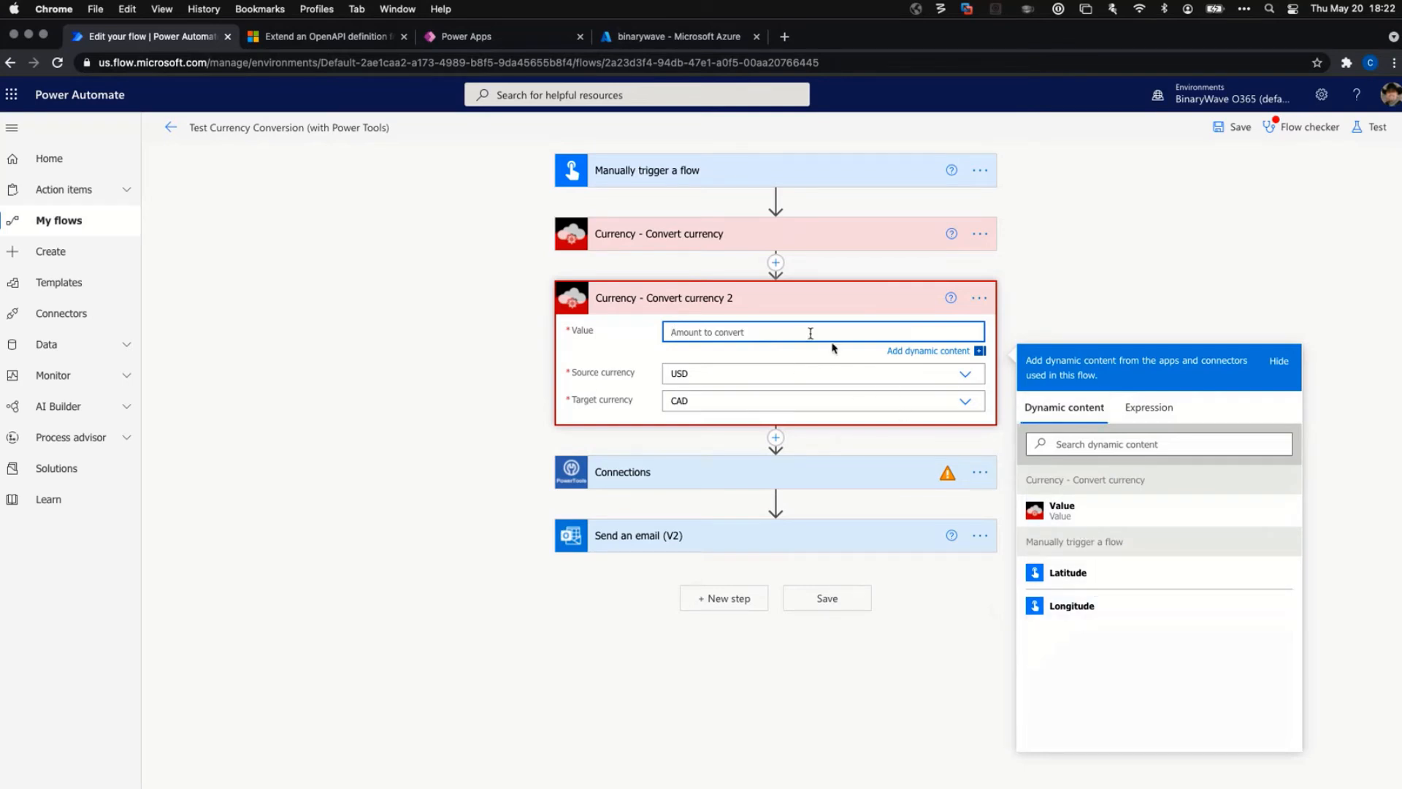
left_click(786, 539)
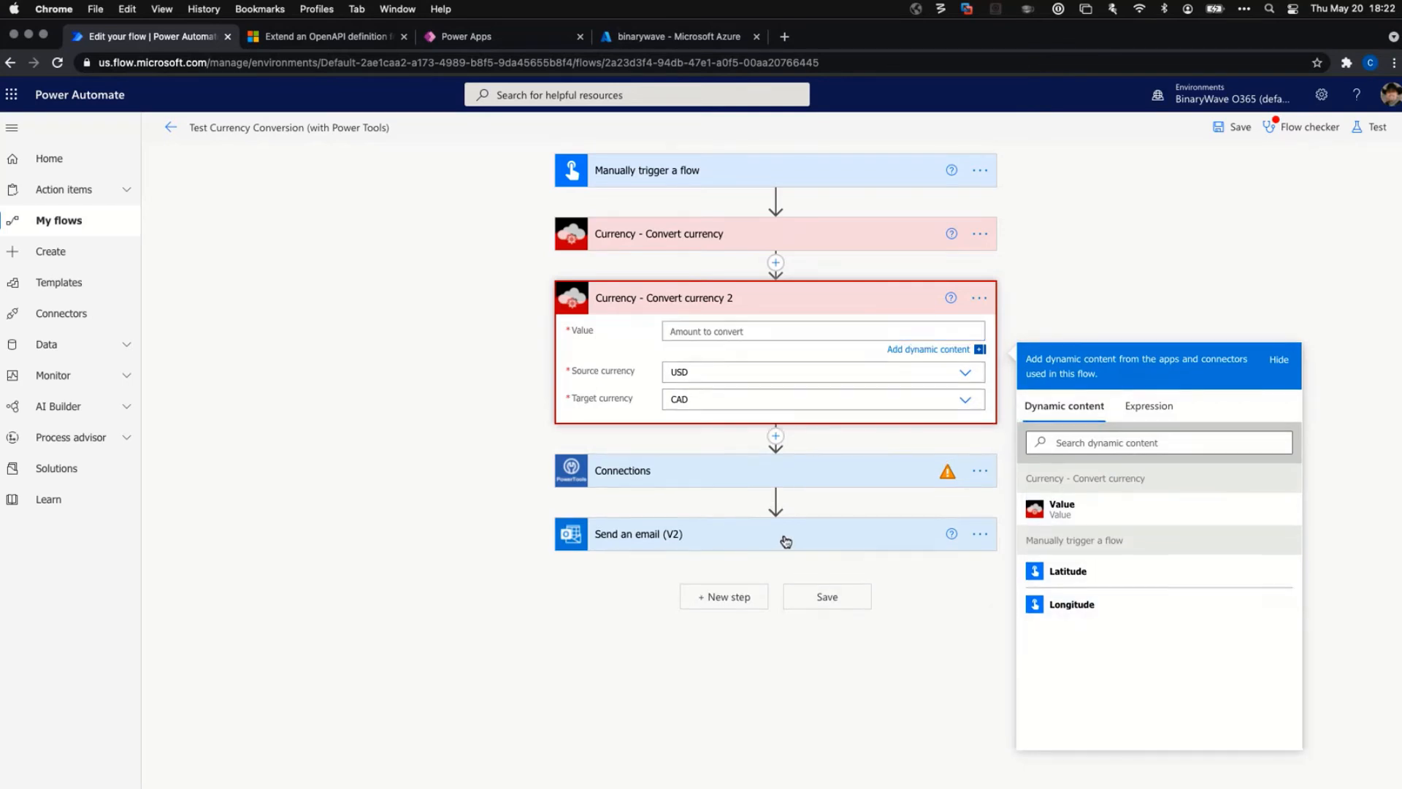
Click into the email Body, scroll through the flow to review its steps, then switch to Power Apps.
left_click(750, 633)
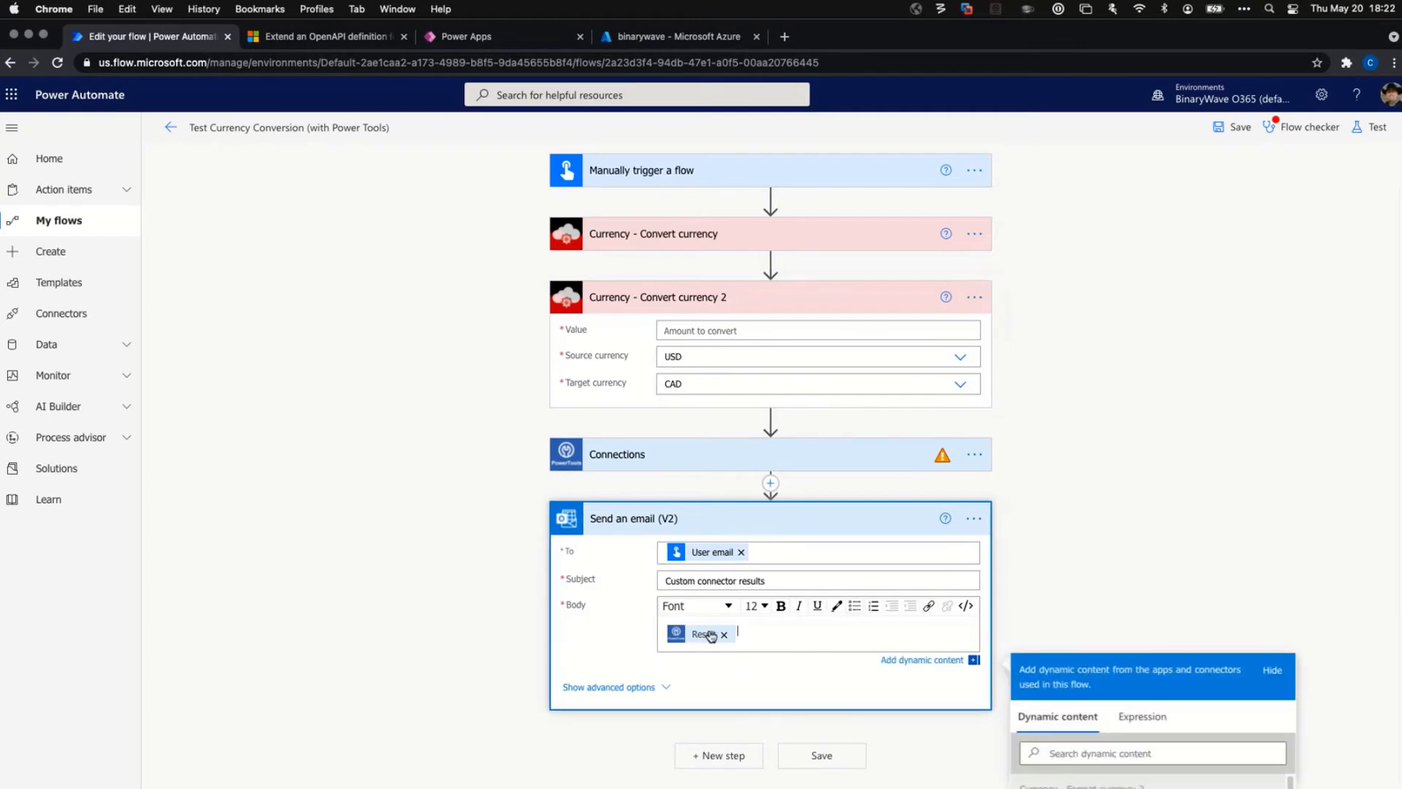
scroll(1101, 585, "down", 3)
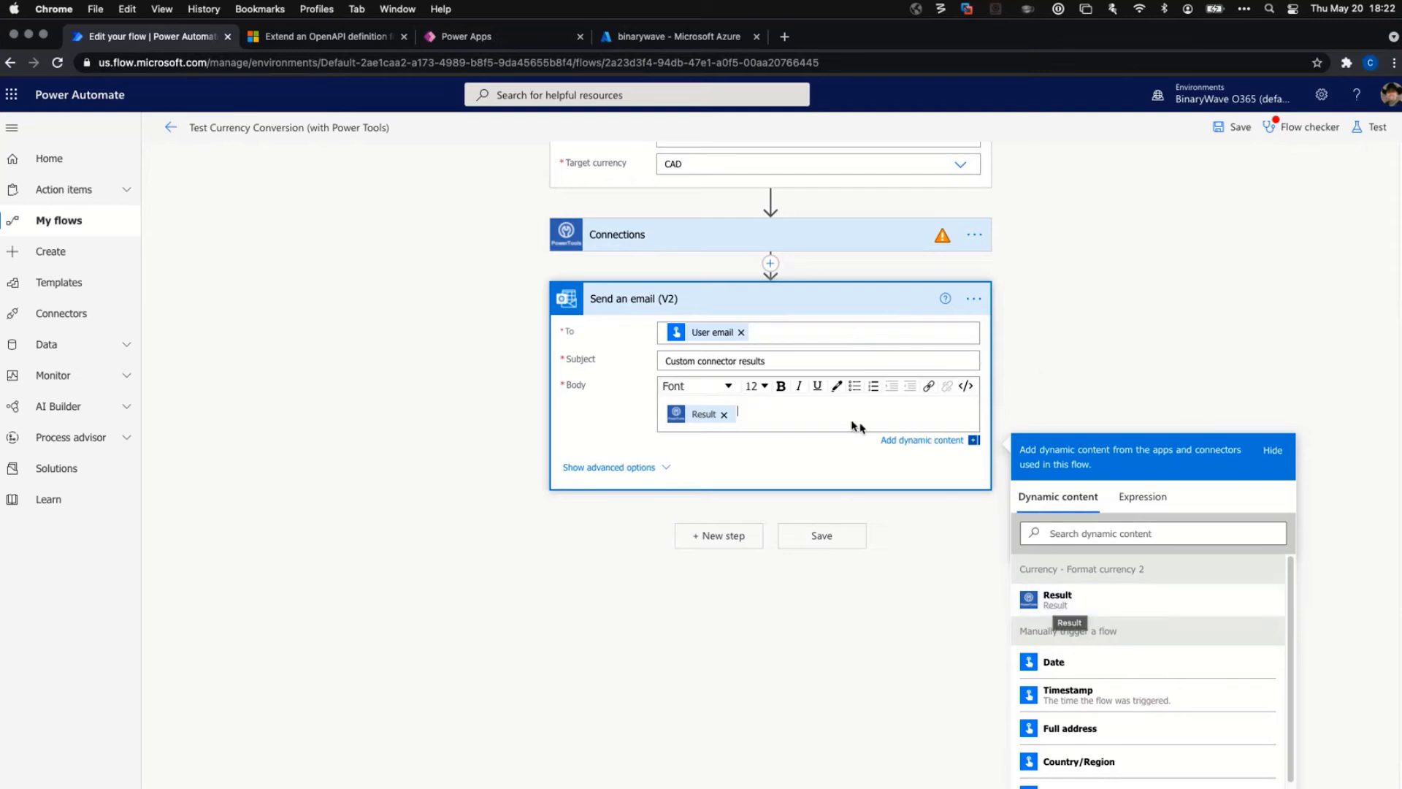
scroll(795, 419, "up", 1)
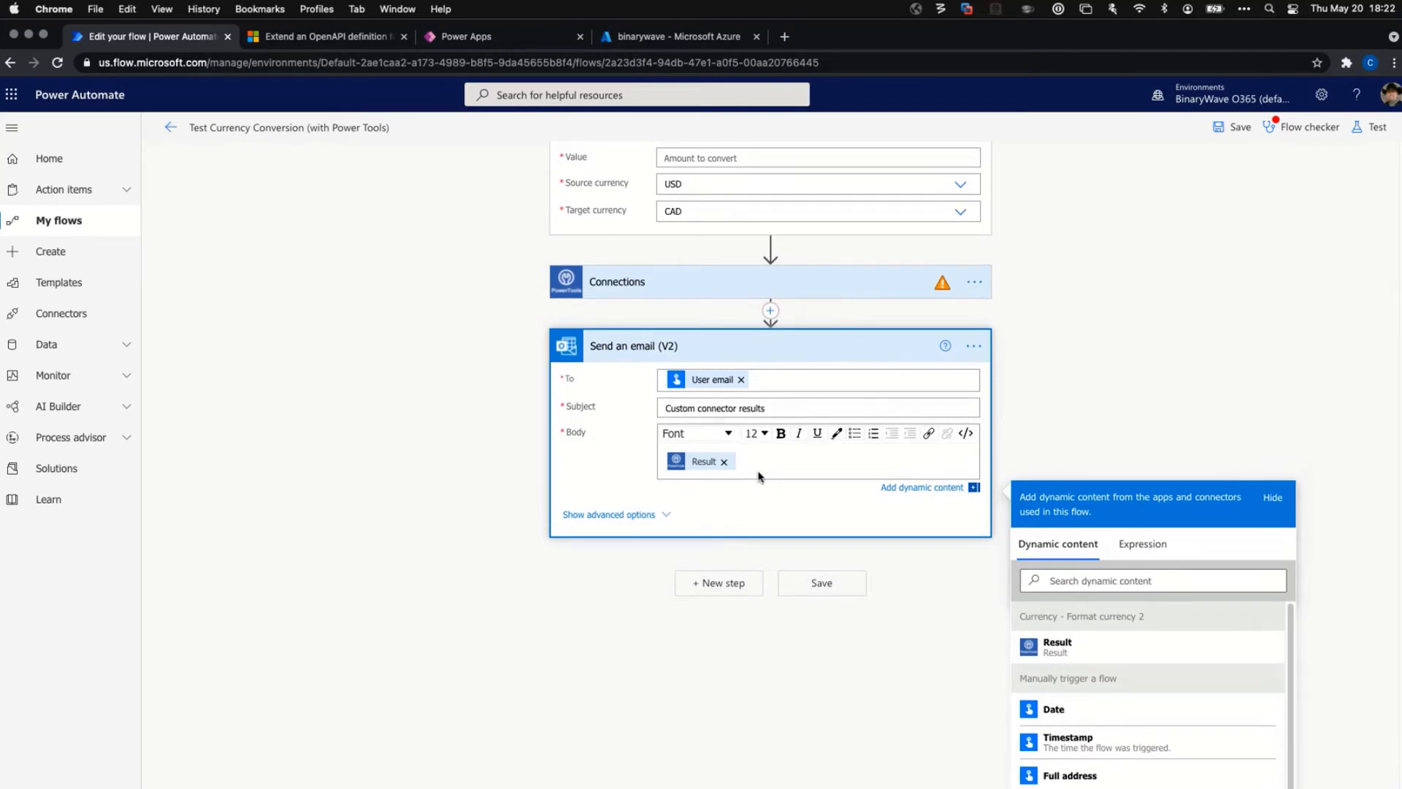
scroll(1123, 322, "up", 3)
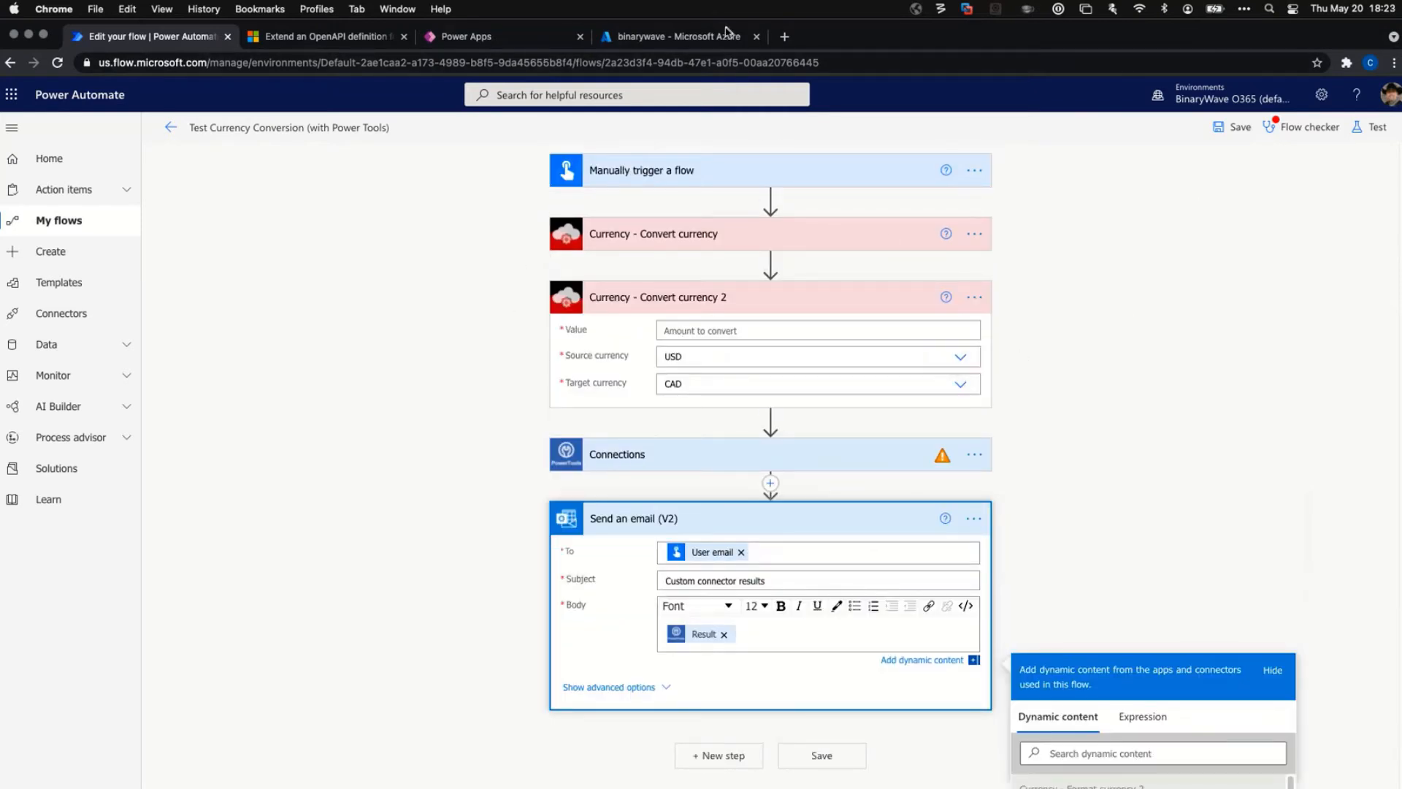
left_click(471, 41)
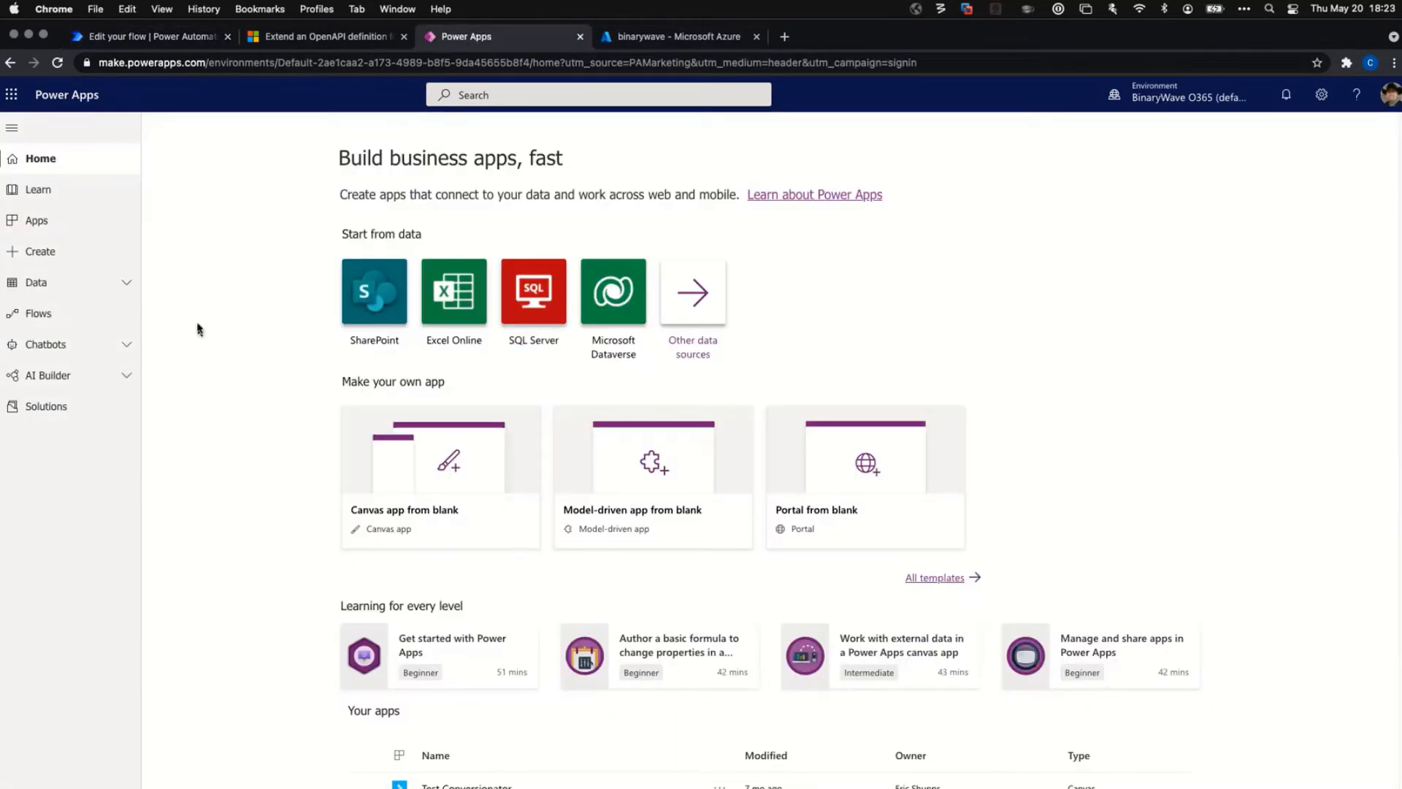
Launch Test Conversionator from Apps, continue past the expired-trial notice, and choose Extend my trial.
left_click(38, 218)
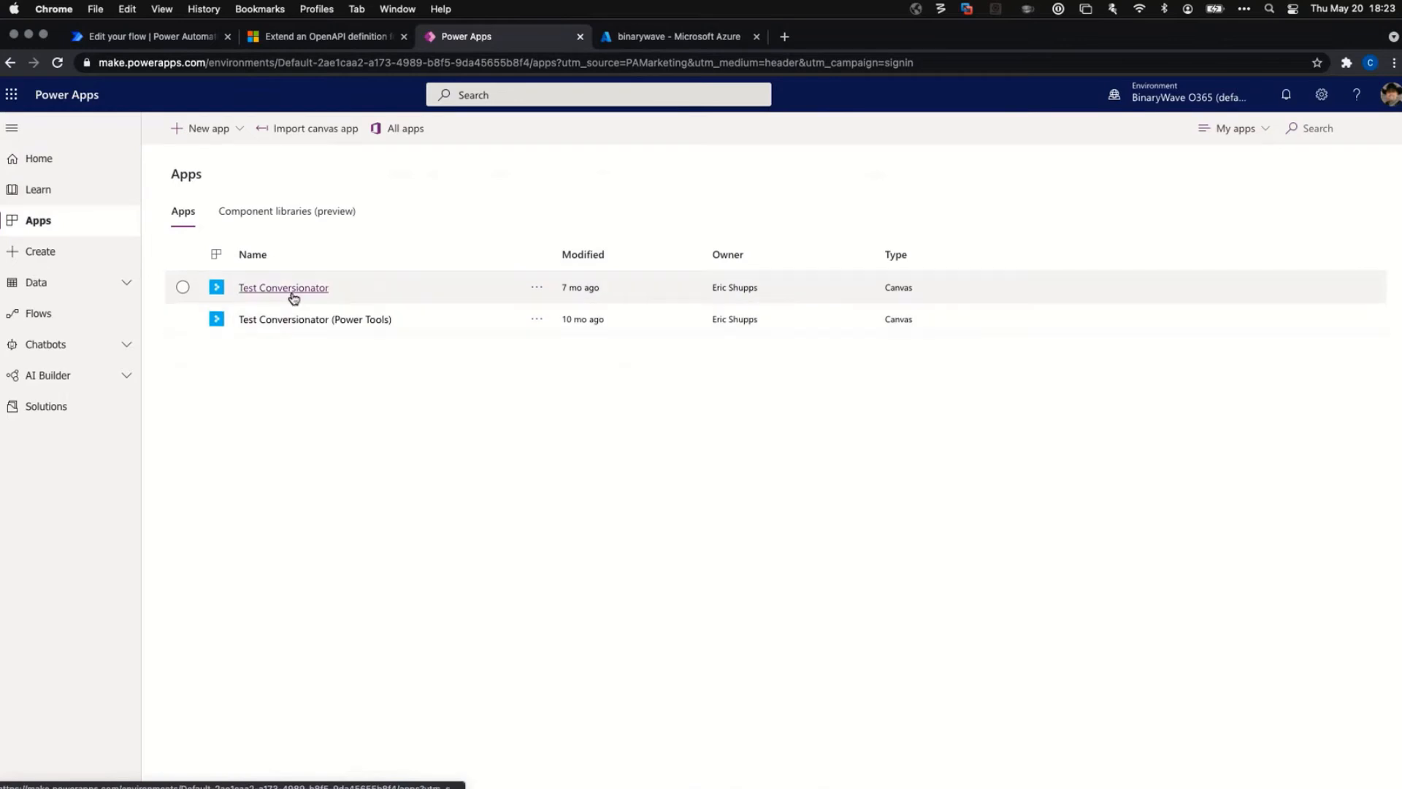
left_click(293, 293)
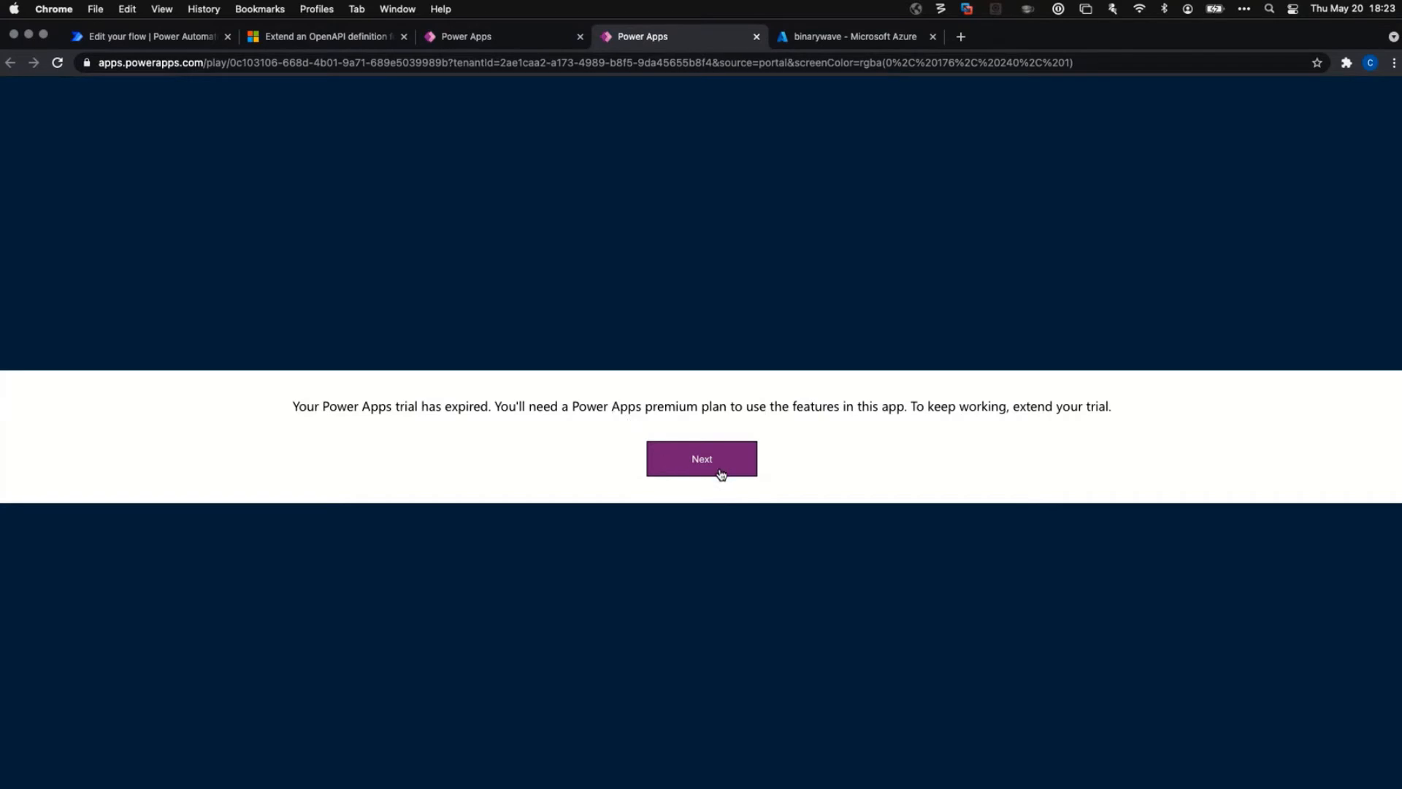
left_click(720, 473)
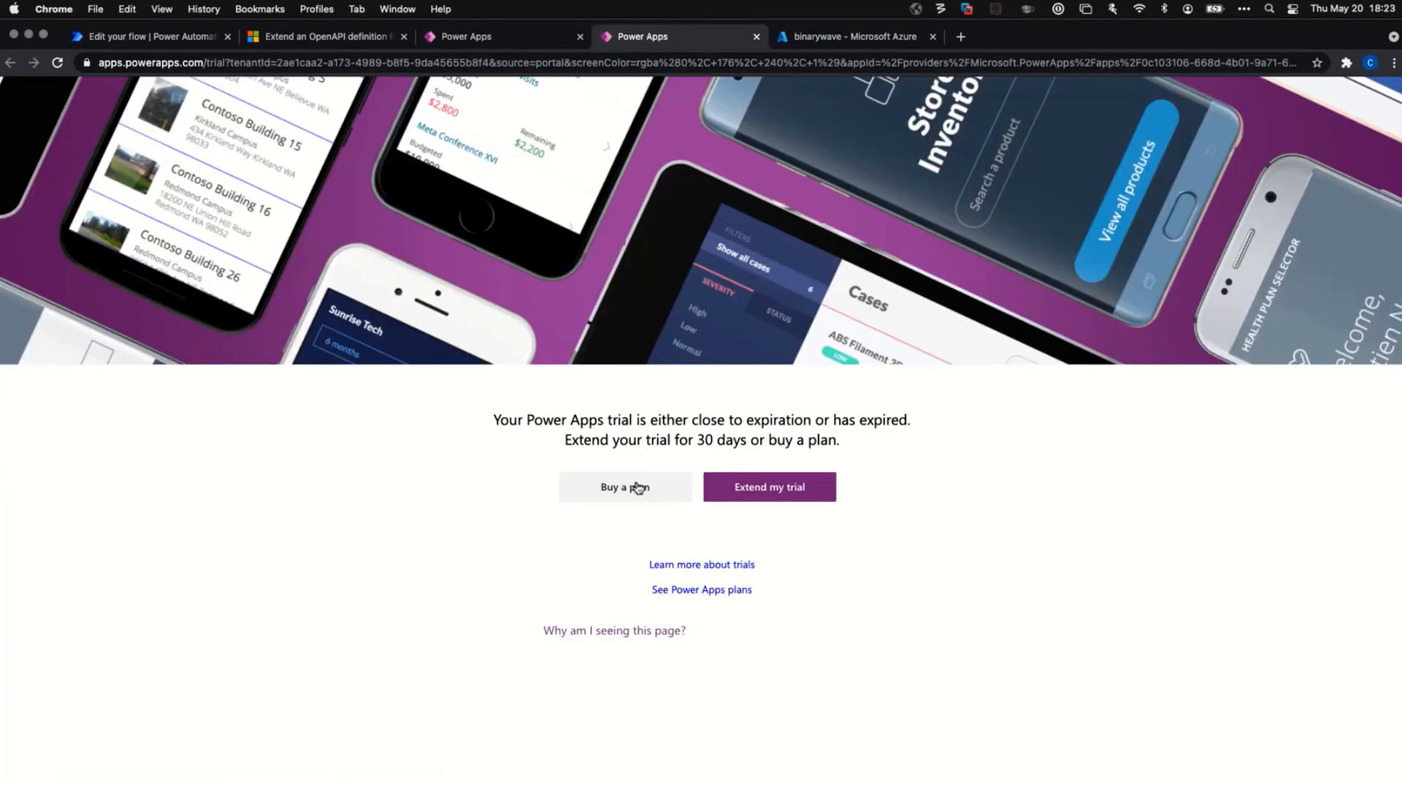
left_click(783, 493)
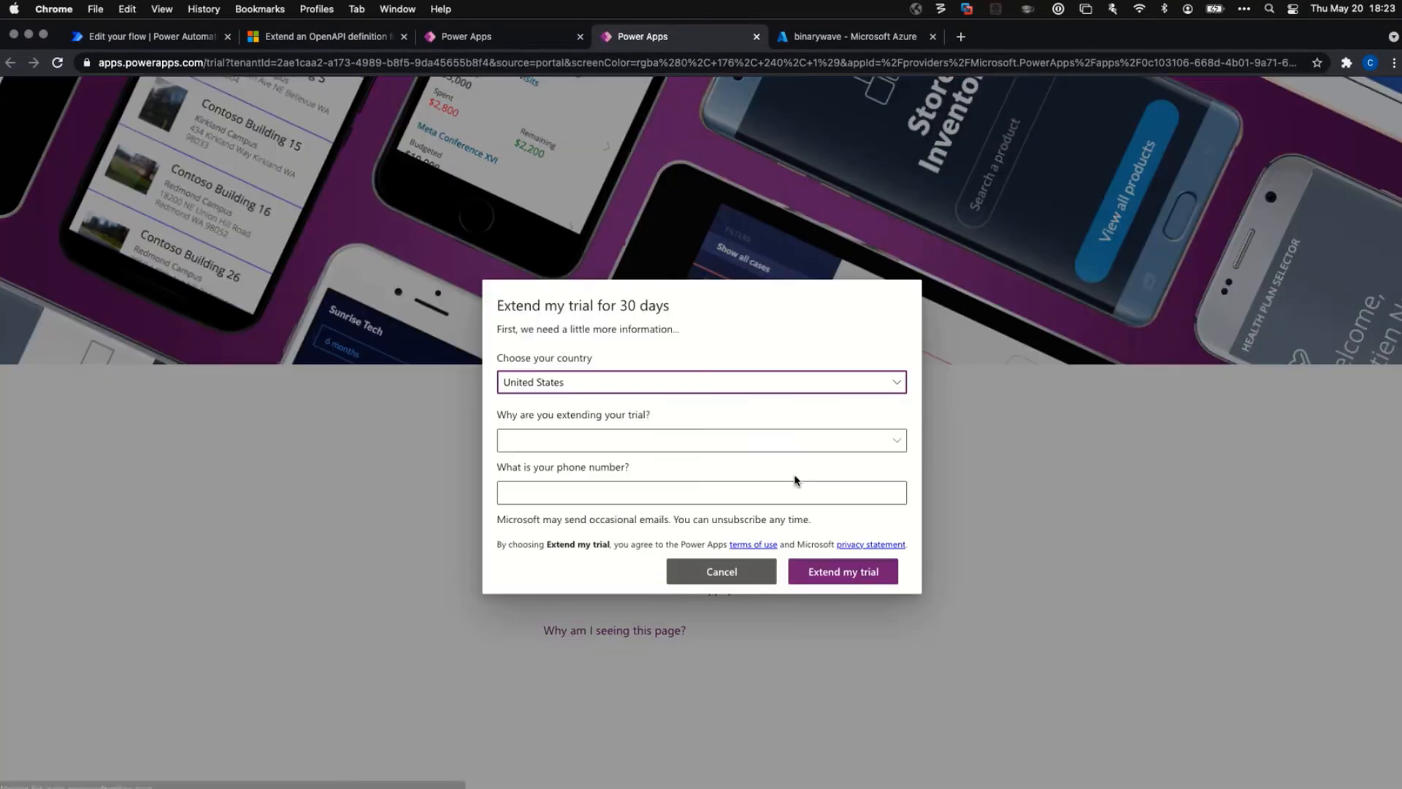
Choose Still evaluating features as the reason, enter a phone number, and submit the extension.
left_click(640, 445)
left_click(612, 475)
left_click(654, 492)
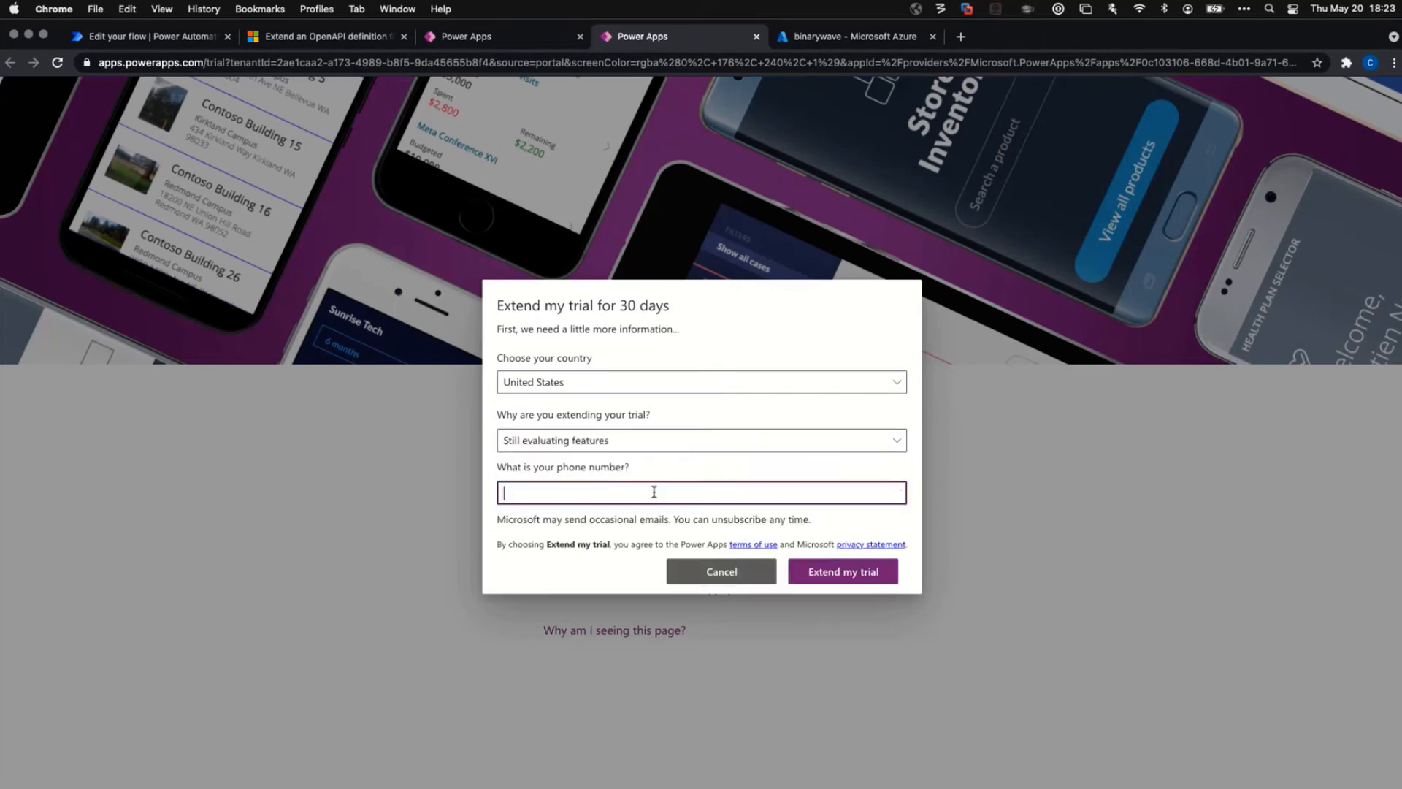
type("1234567890")
left_click(828, 577)
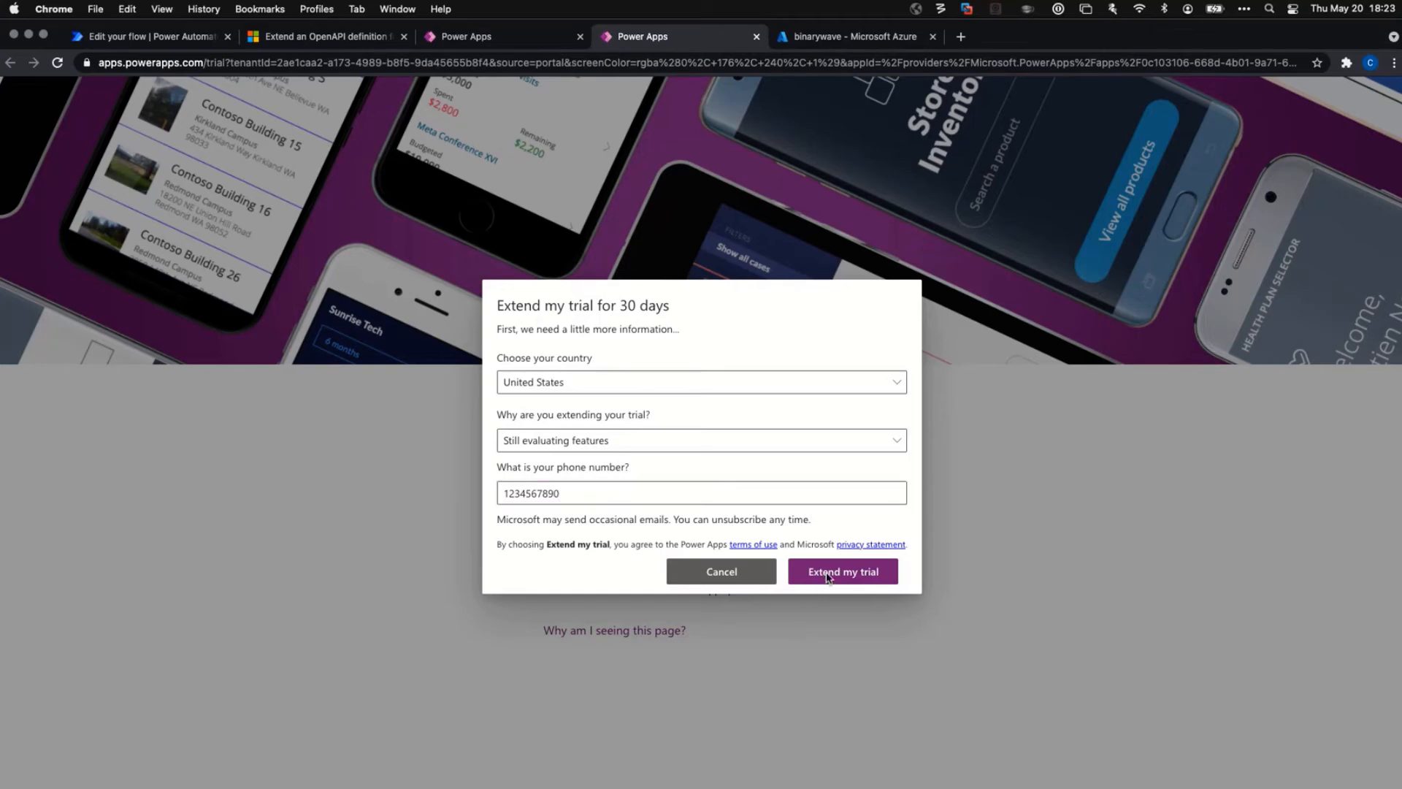
Replace the phone number with one that includes the +1 country code and resubmit.
left_click_drag(612, 497, 472, 492)
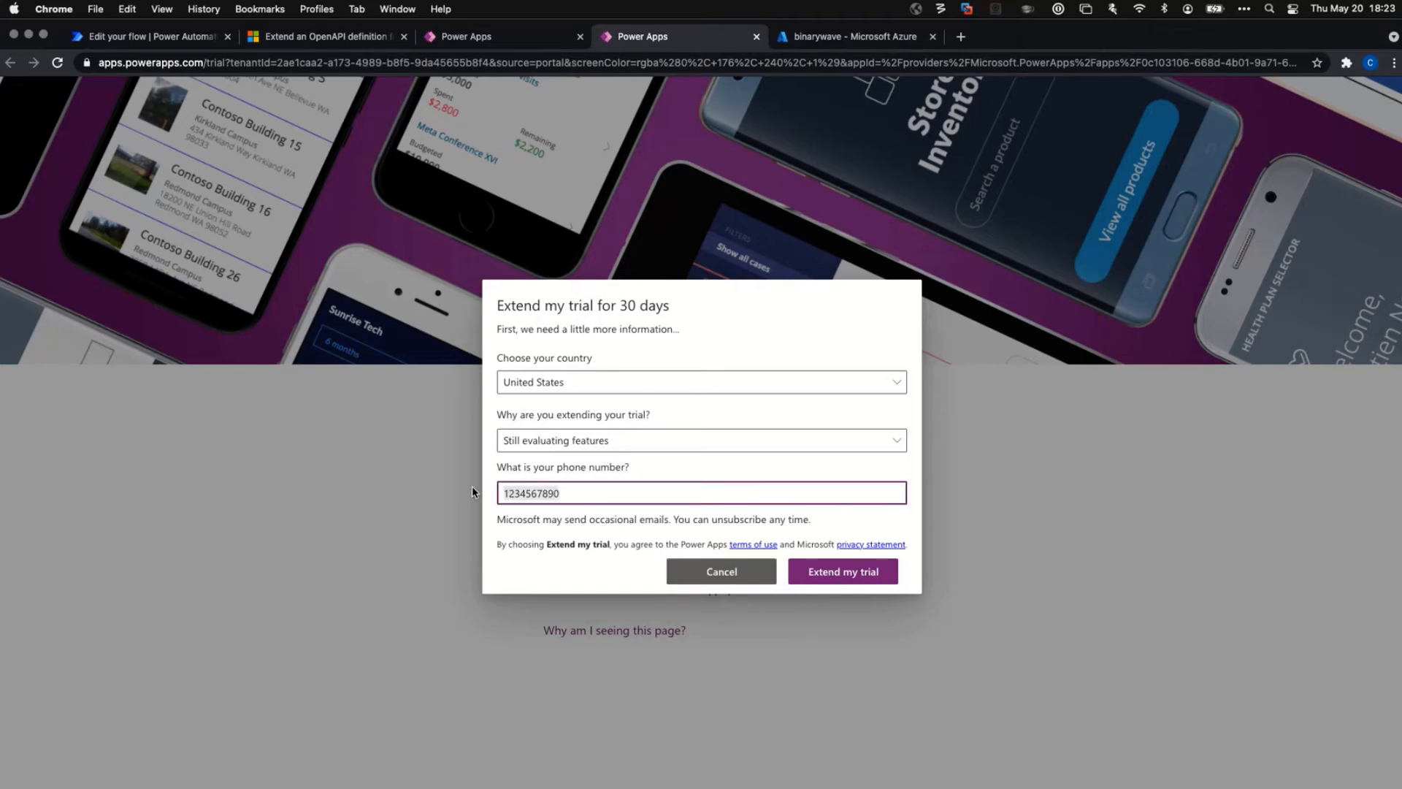
left_click(831, 567)
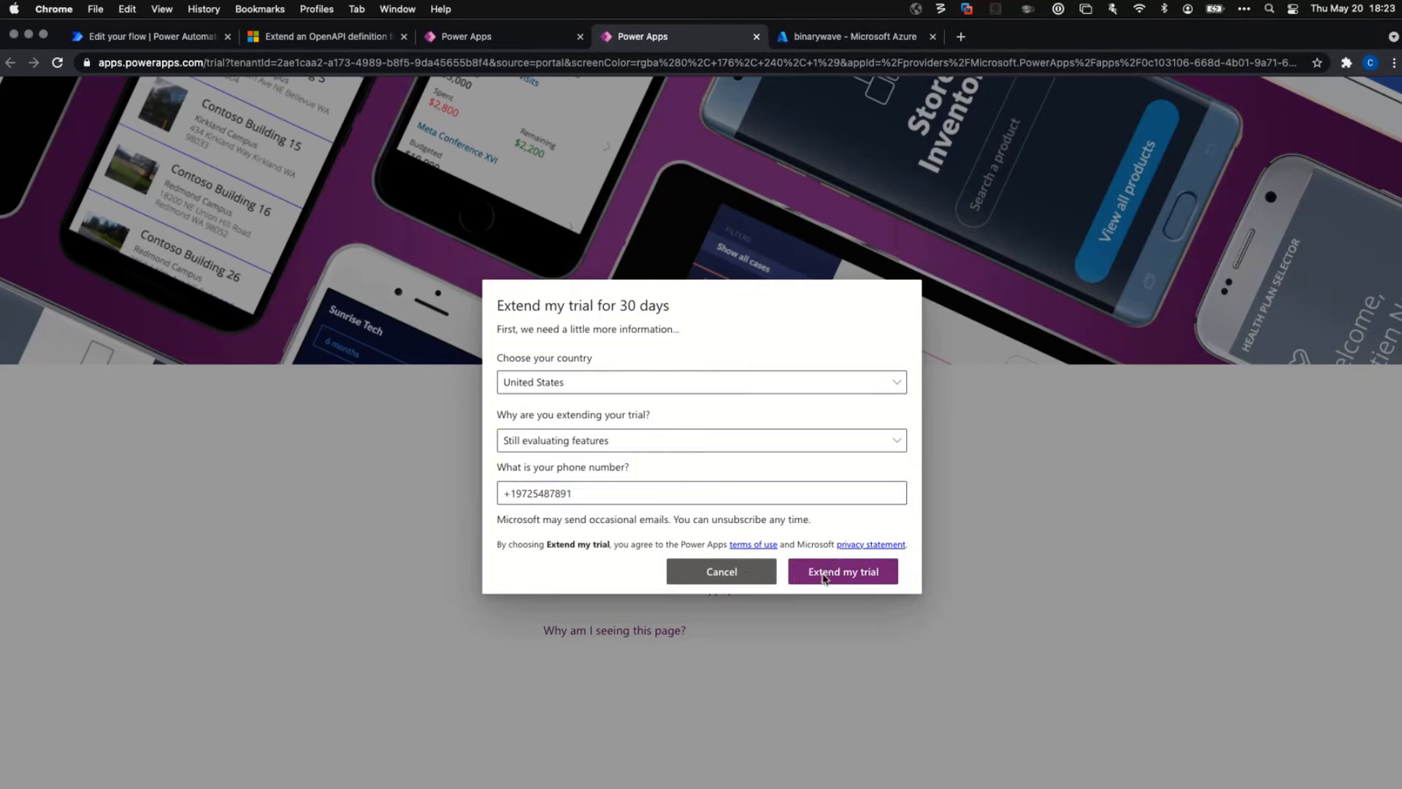
Strip the +1 country code from the phone number and submit the extension again.
left_click(682, 489)
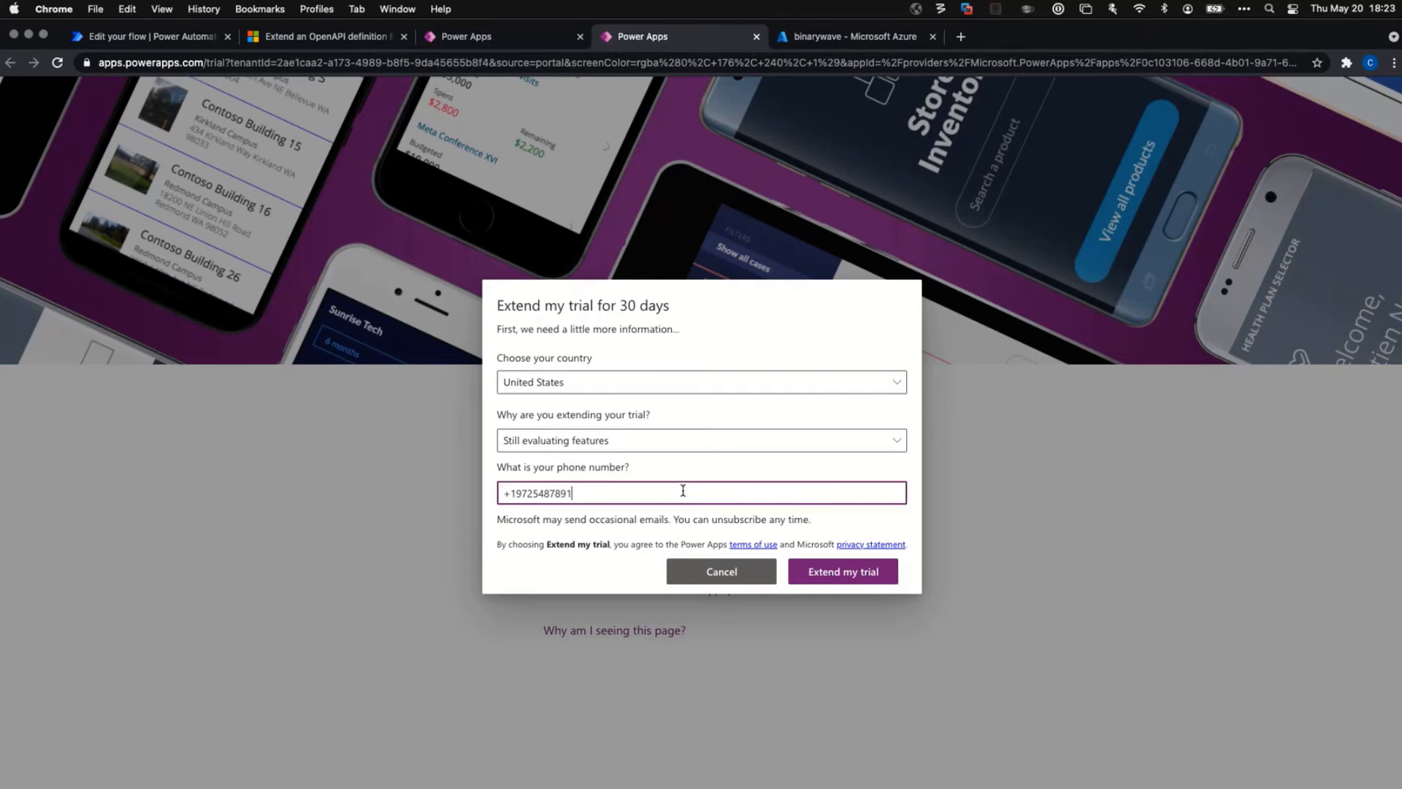
left_click(509, 493)
key("BackSpace")
key("Delete")
left_click(851, 575)
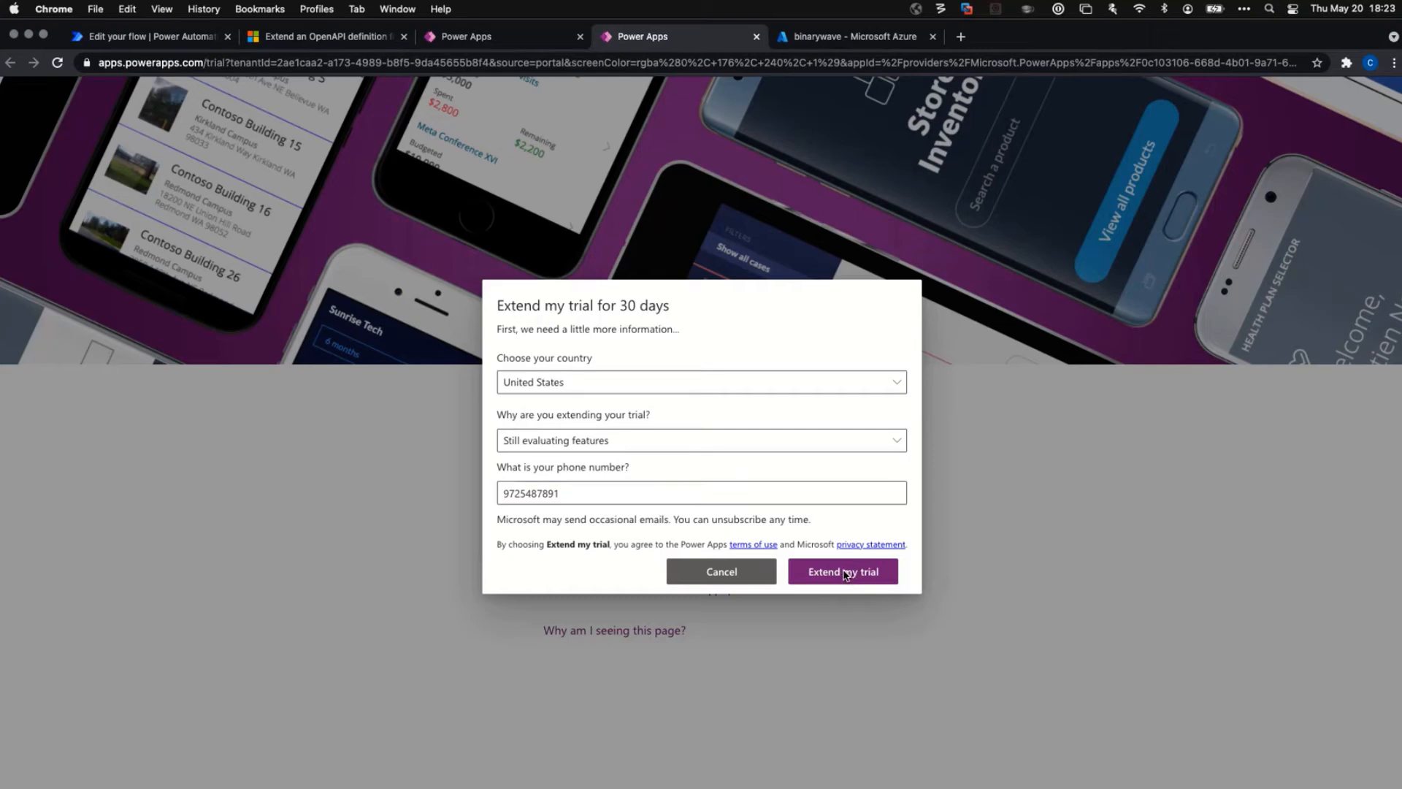
Change the reason to Problems purchasing, retype the phone number, and resubmit.
left_click(712, 442)
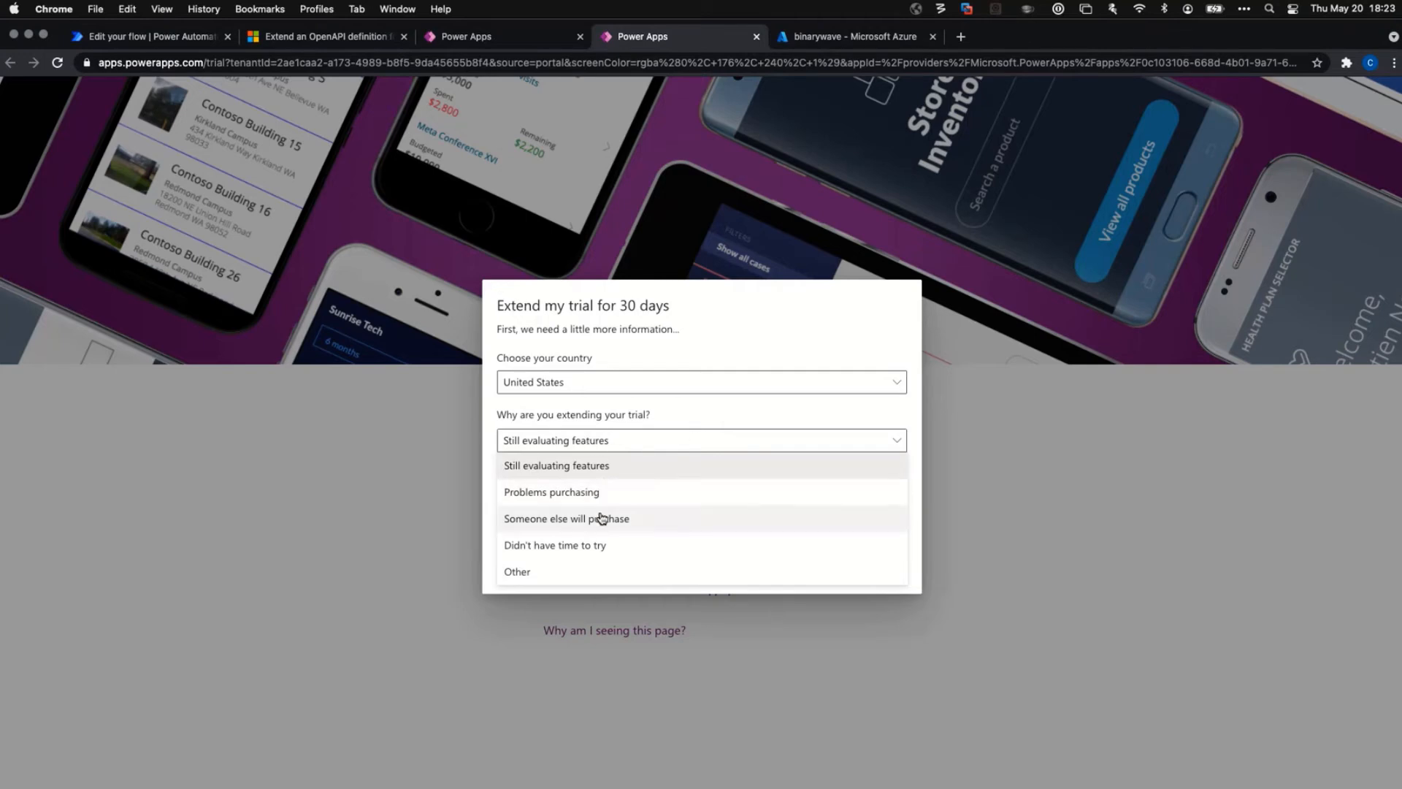
left_click(598, 492)
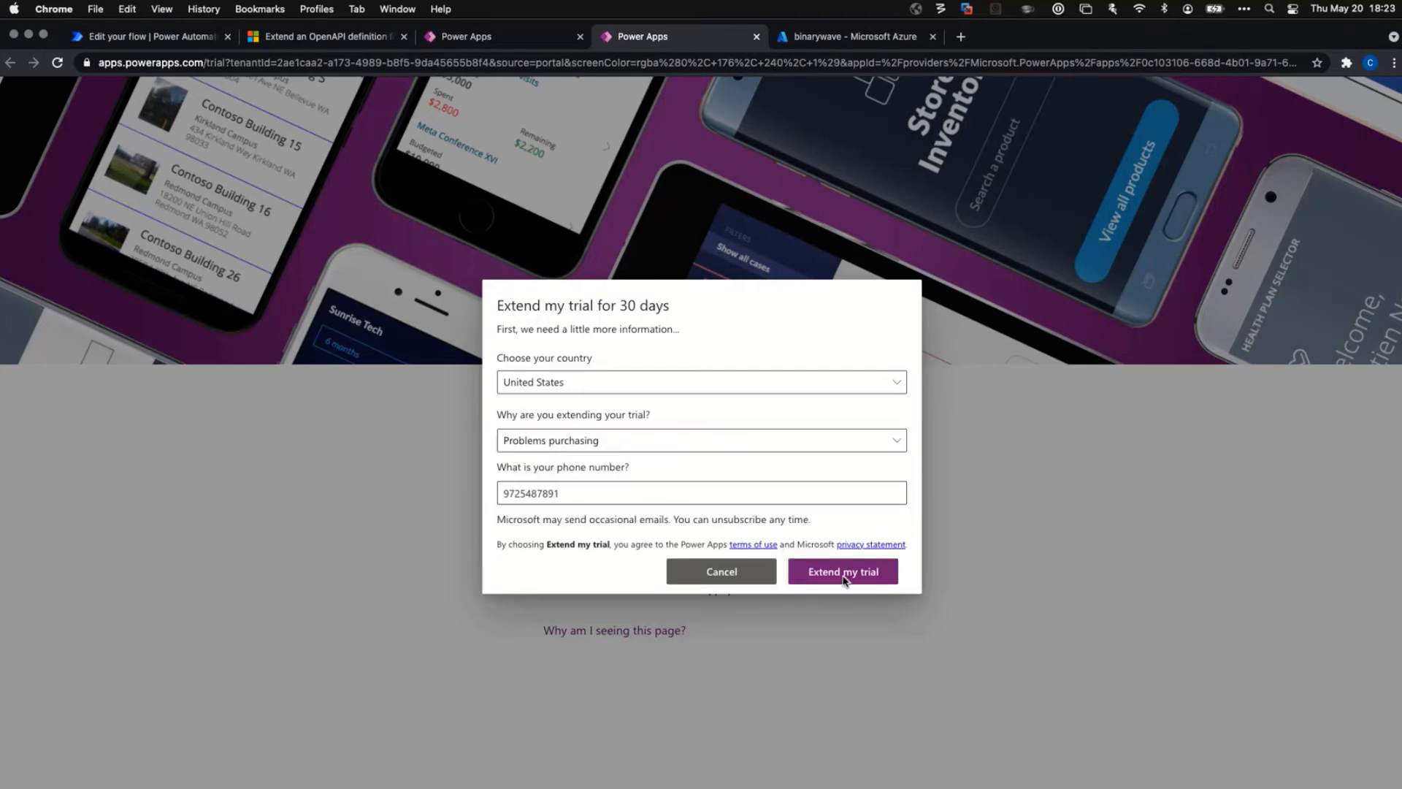
left_click_drag(647, 491, 509, 489)
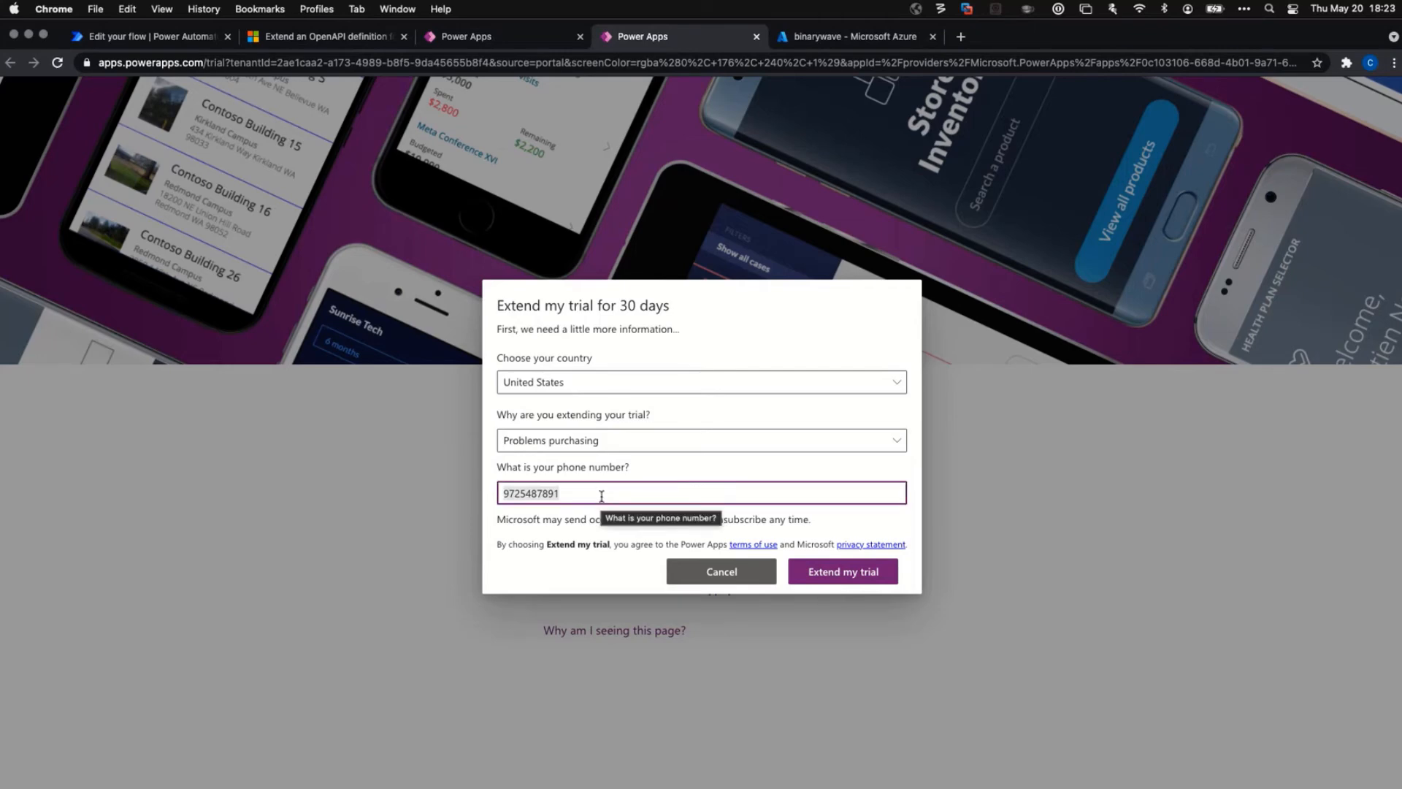
type("97")
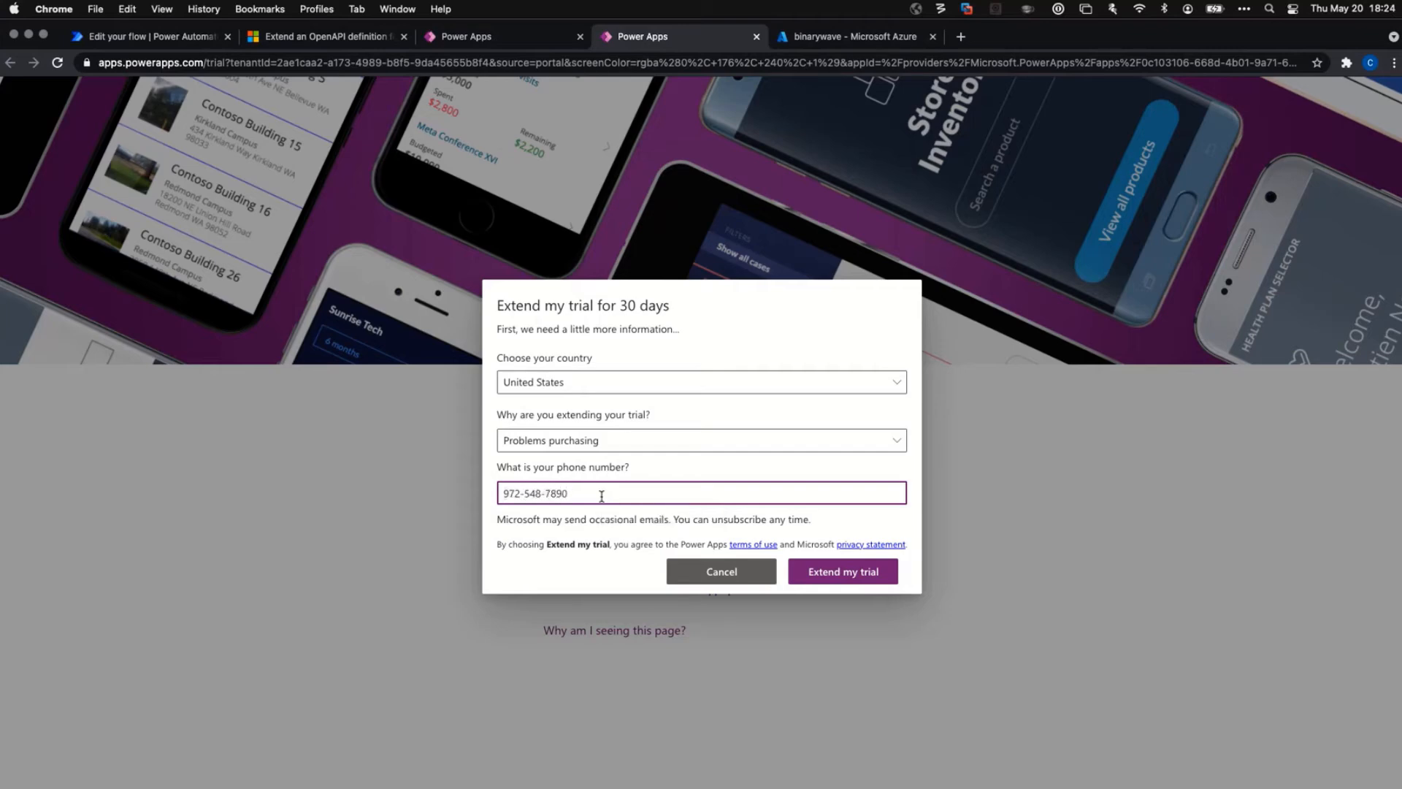
left_click(851, 579)
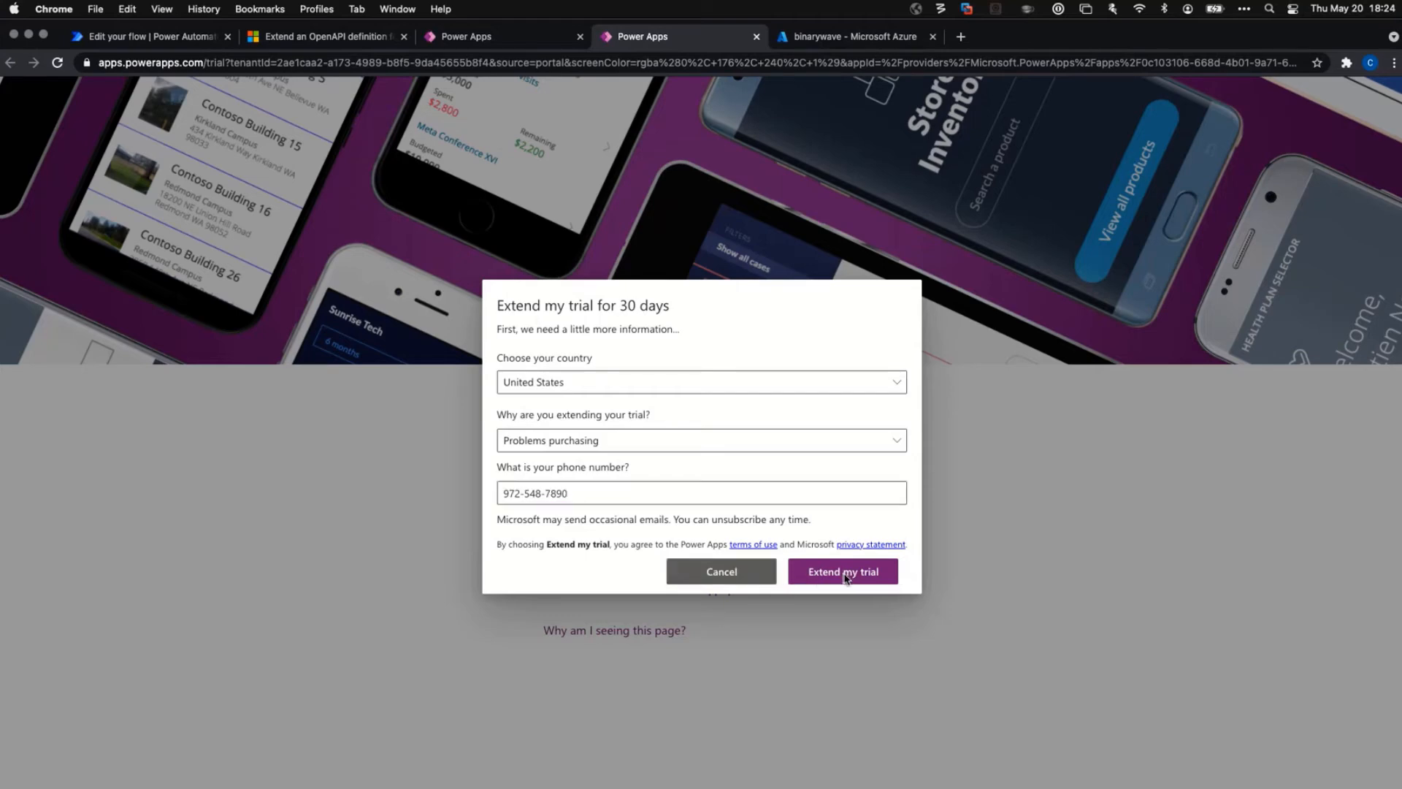
Check the country list, change the reason to Other, and resubmit the trial extension.
left_click(607, 389)
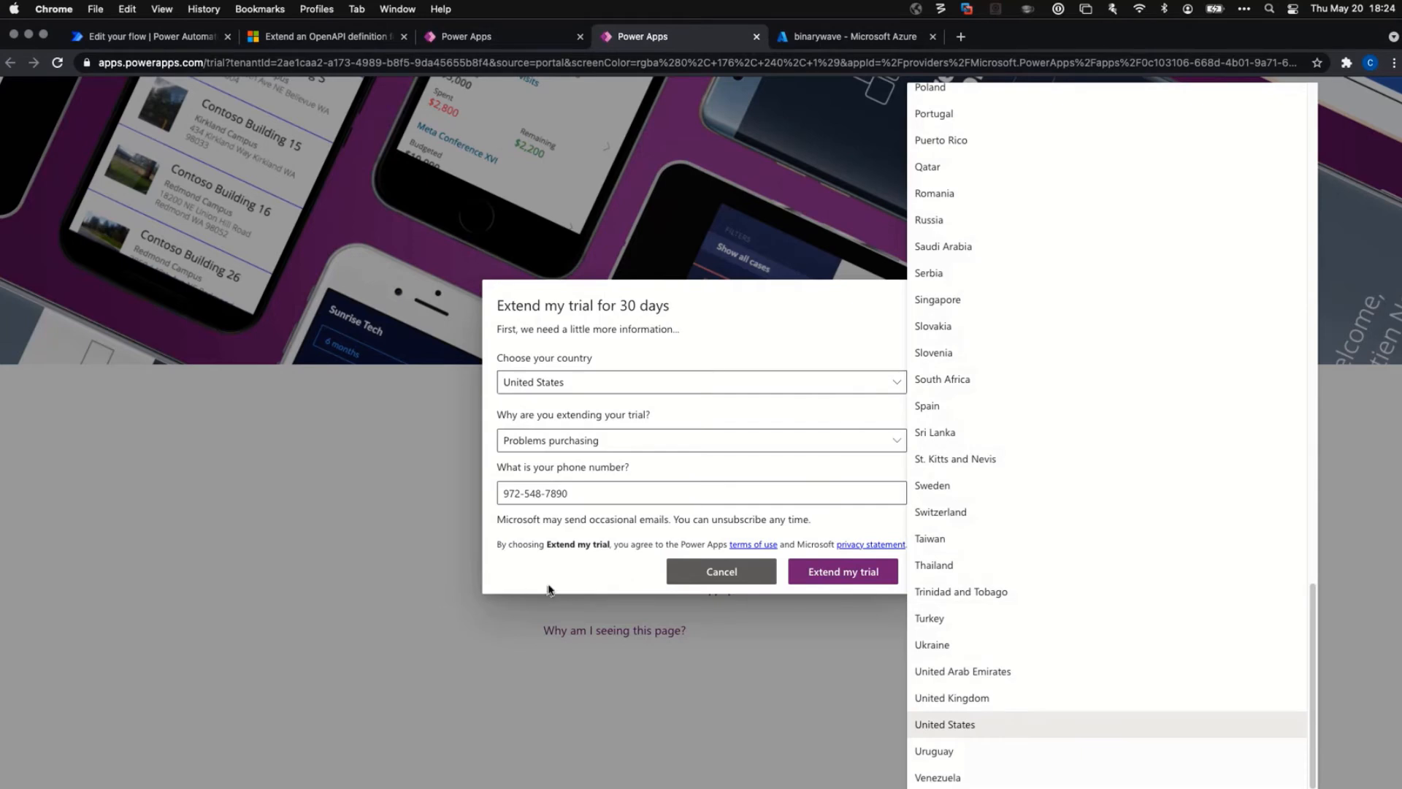
left_click(604, 578)
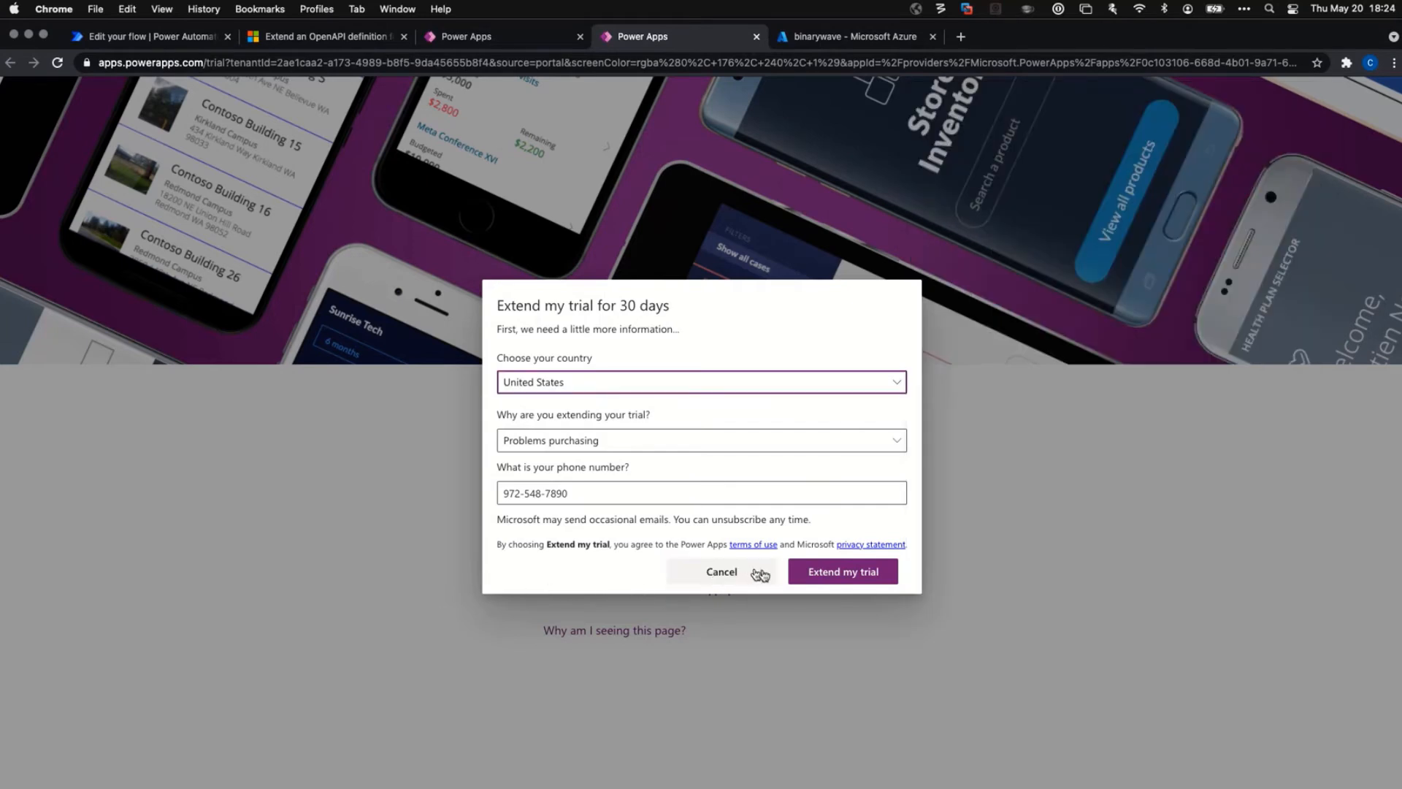
left_click(830, 441)
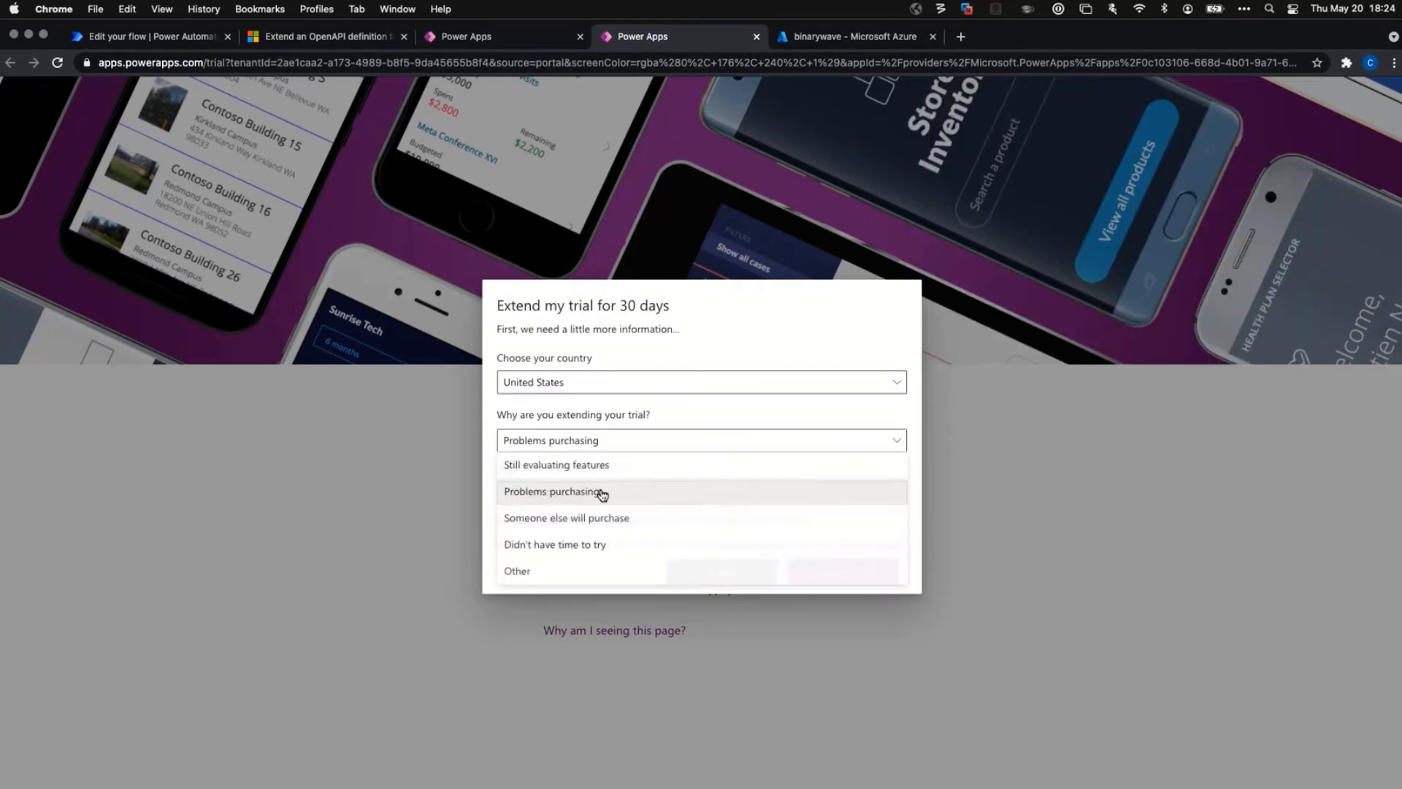
left_click(563, 570)
left_click_drag(620, 493, 445, 491)
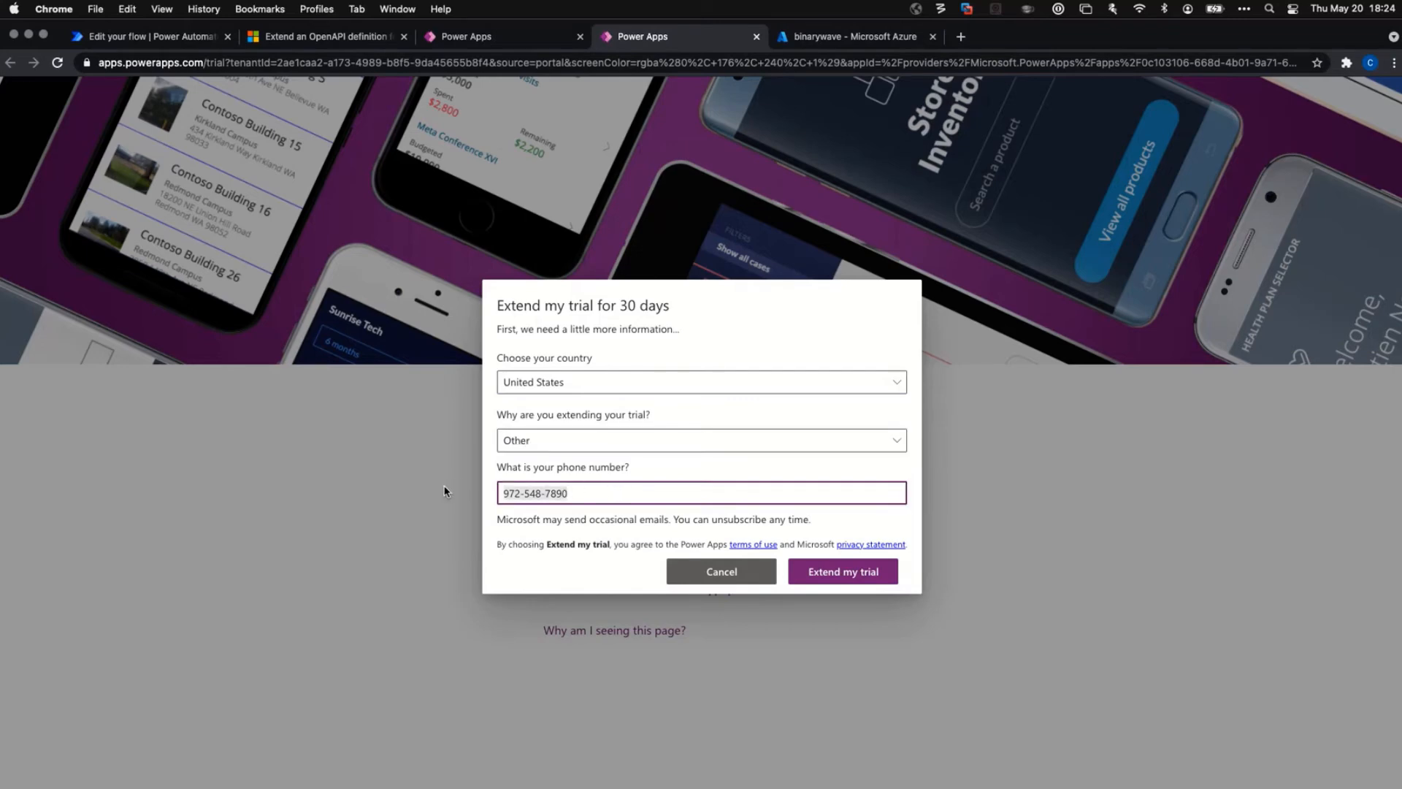
left_click(837, 579)
Retype the phone number with the +1 country code, pick Still evaluating features, then go to Azure Subscriptions.
left_click(673, 393)
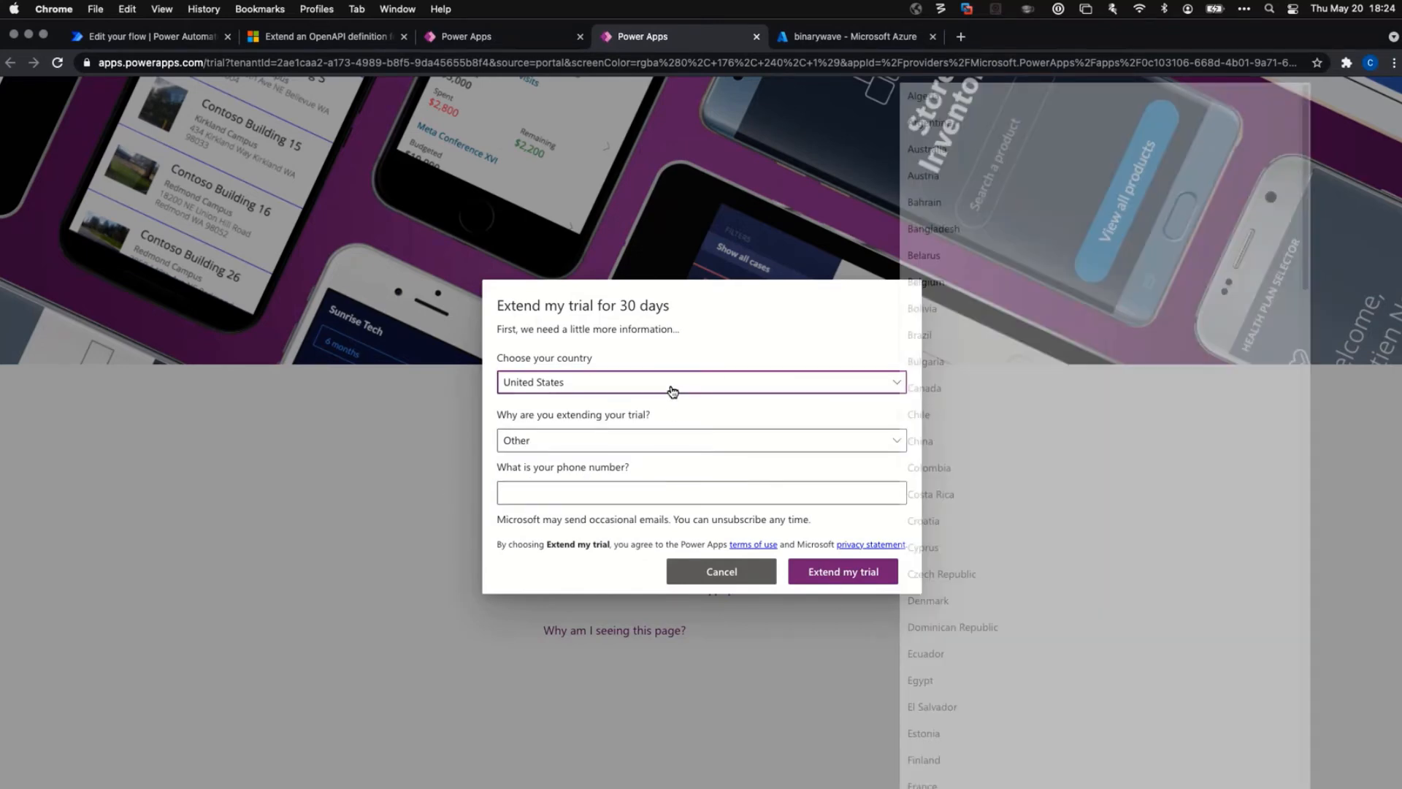
left_click(585, 500)
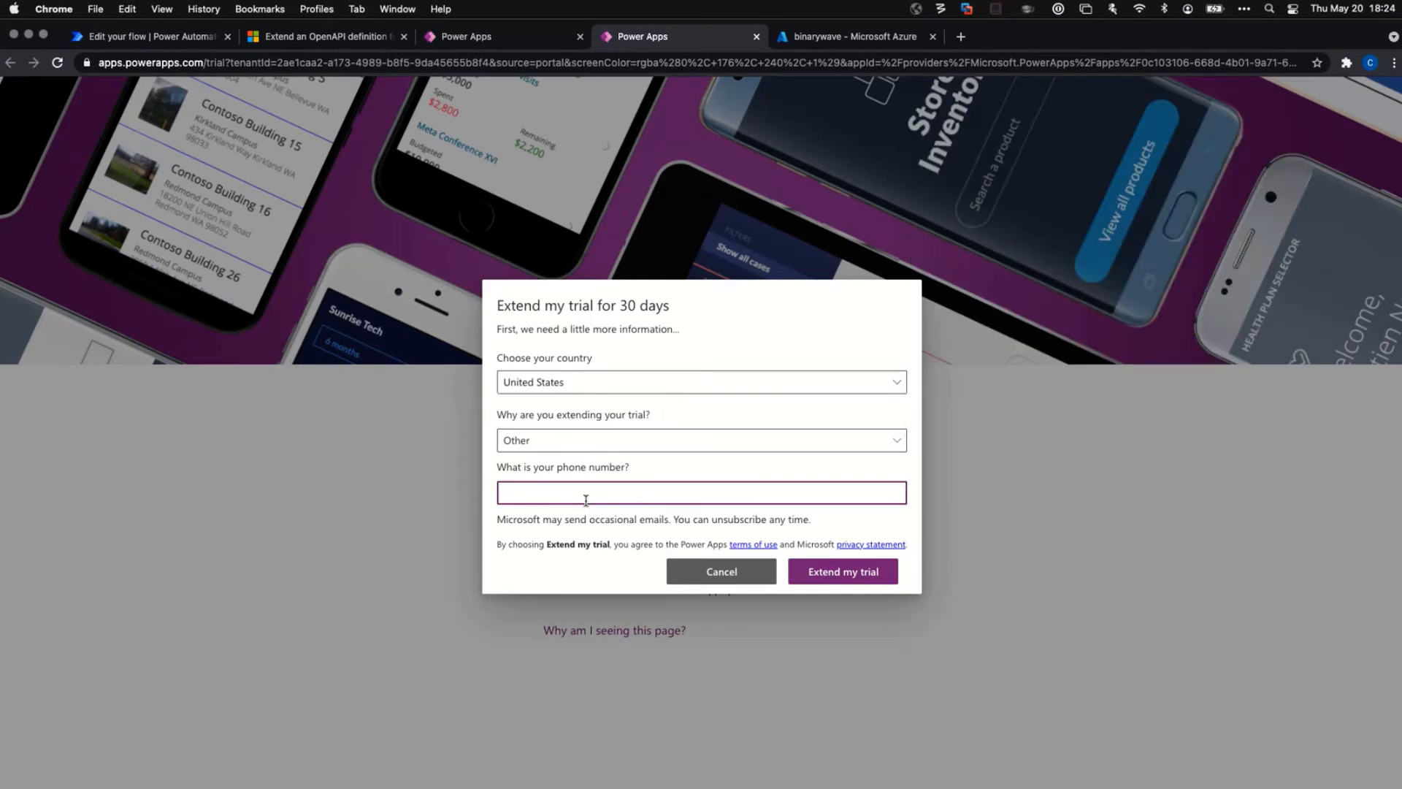
left_click(636, 440)
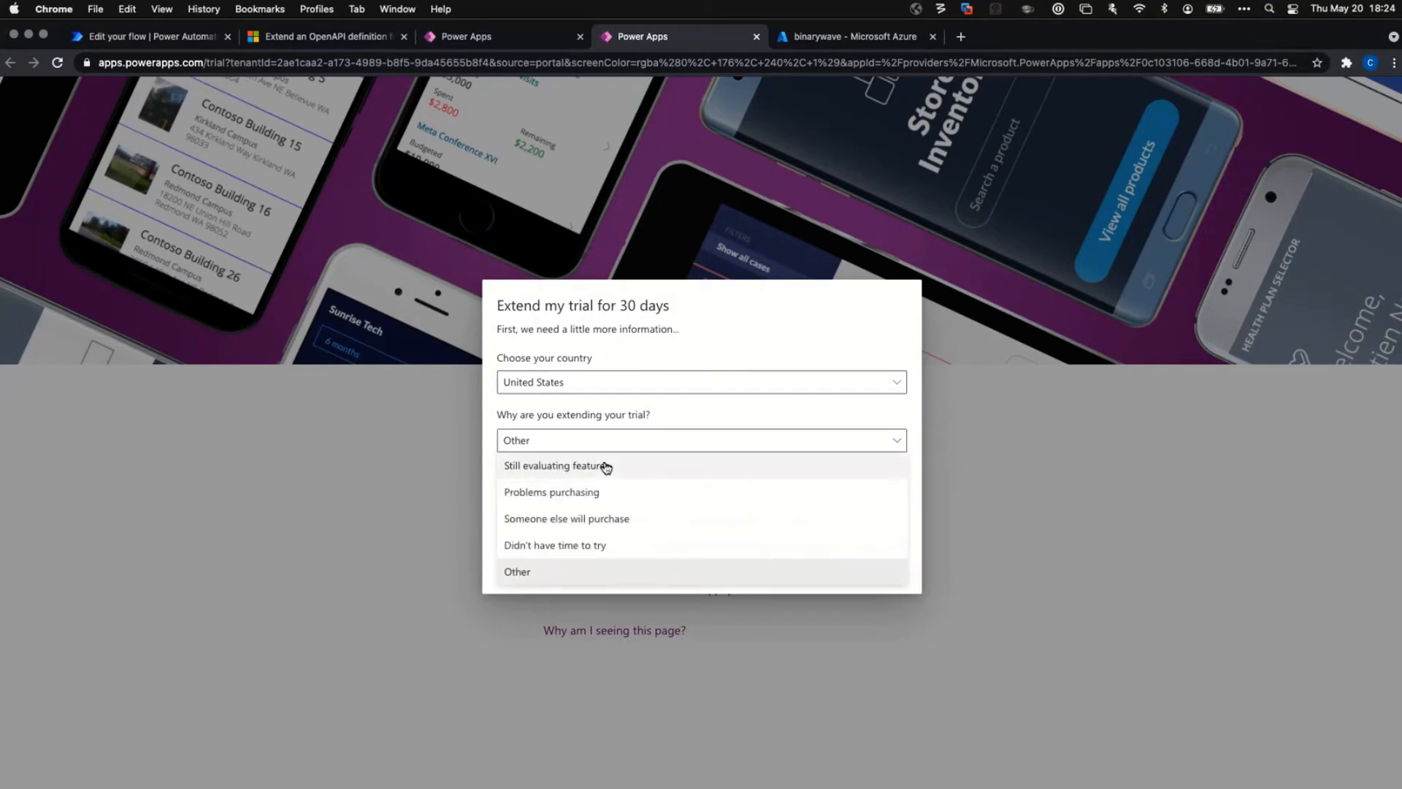
left_click(606, 466)
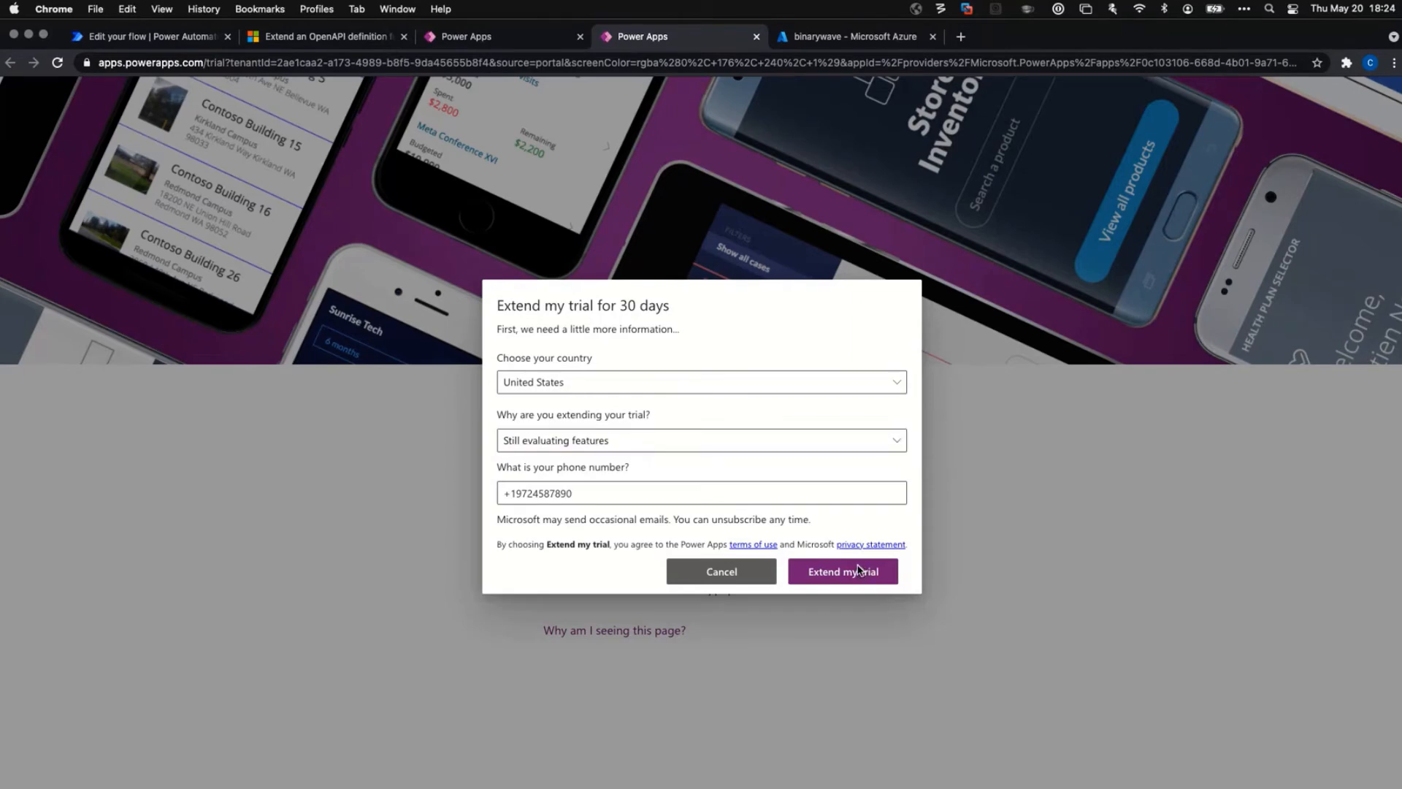
left_click(1024, 433)
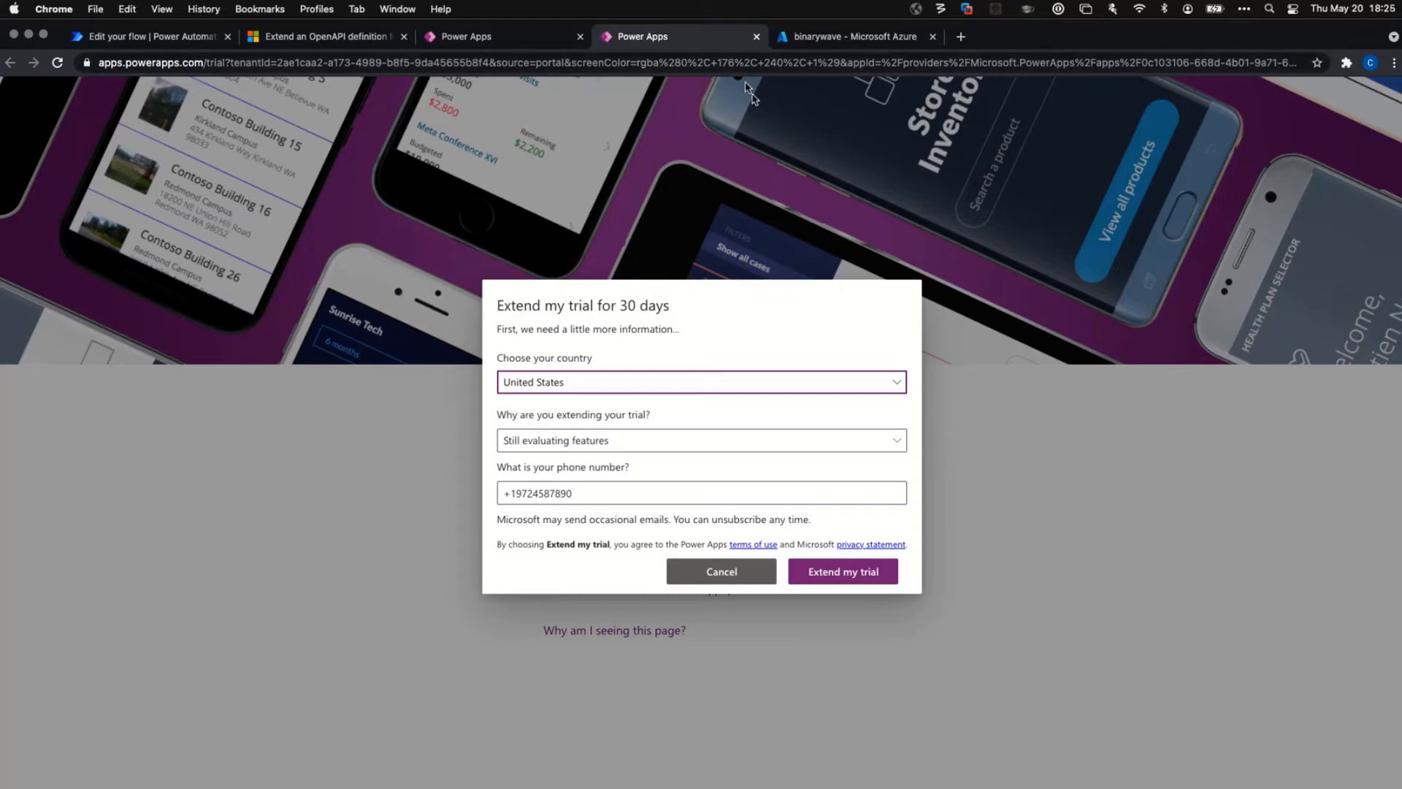
left_click(822, 43)
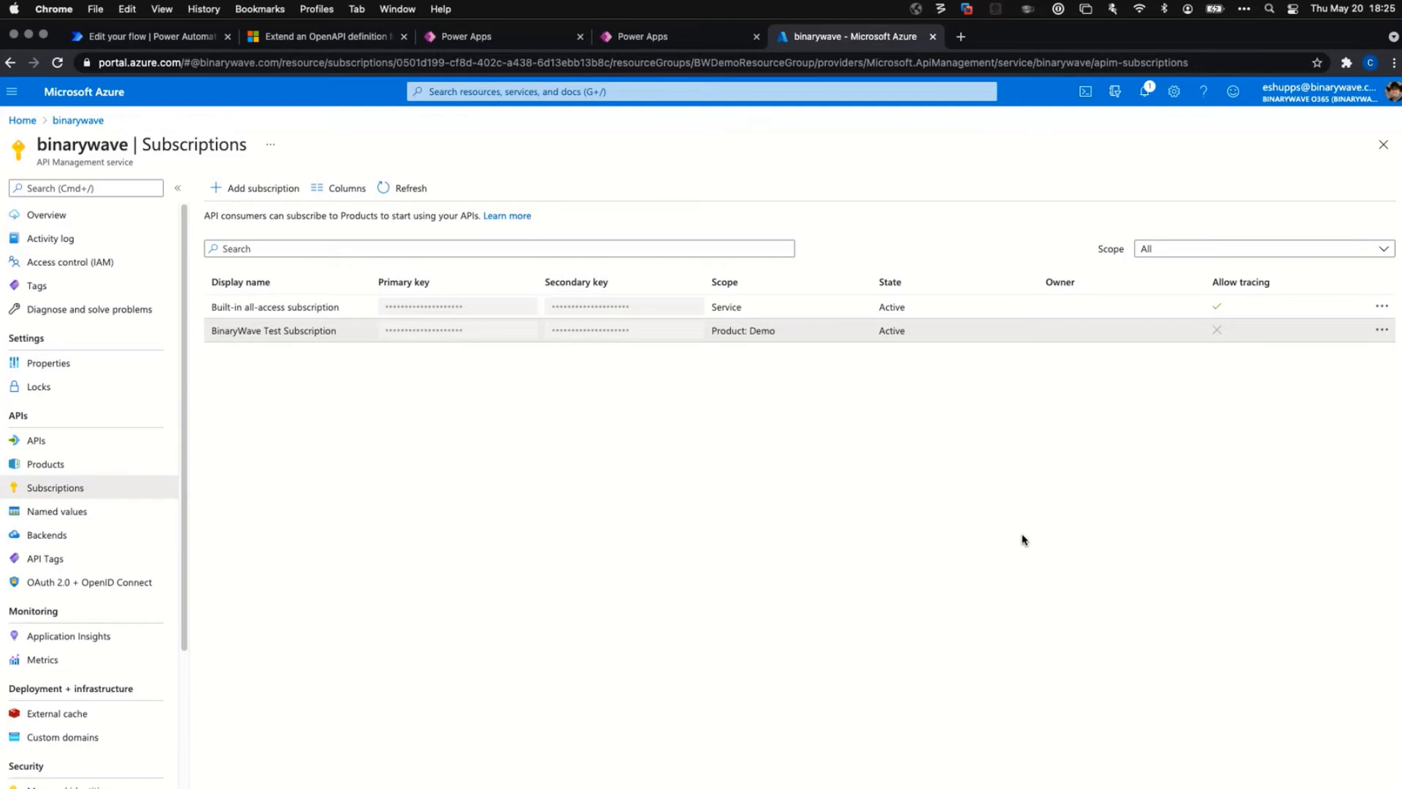
Switch to the full-screen slideshow and advance to the Gettin' fancy slide.
key("ctrl+Right")
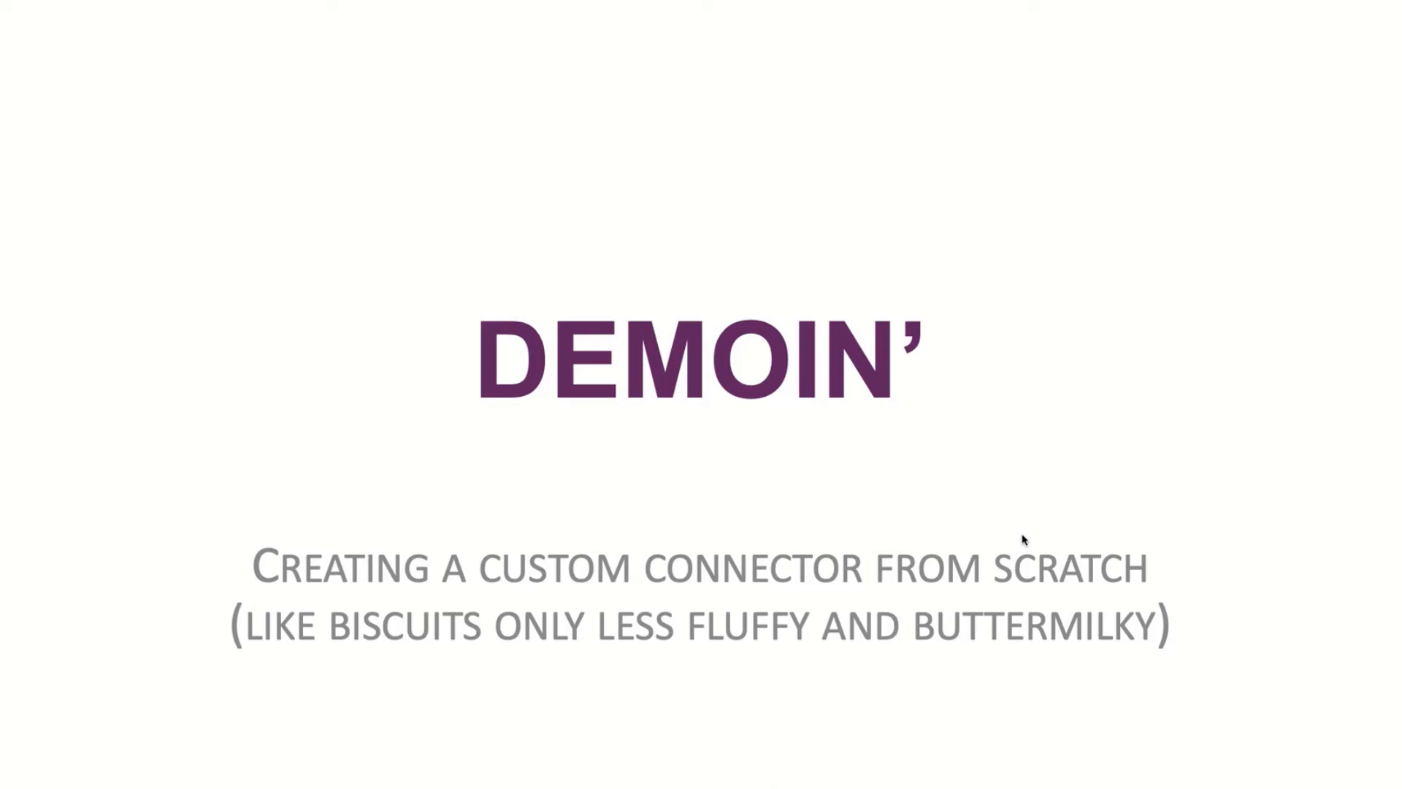
key("Right")
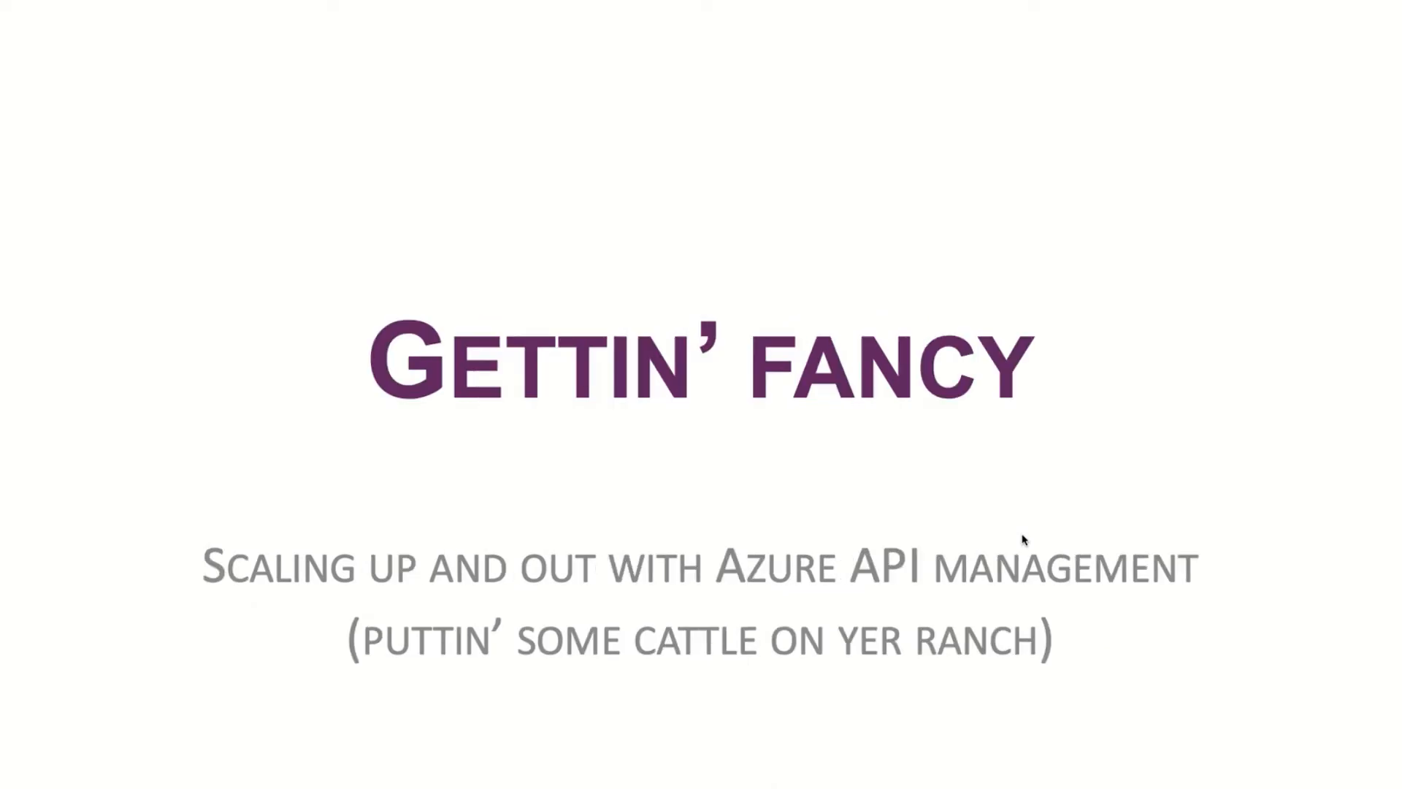
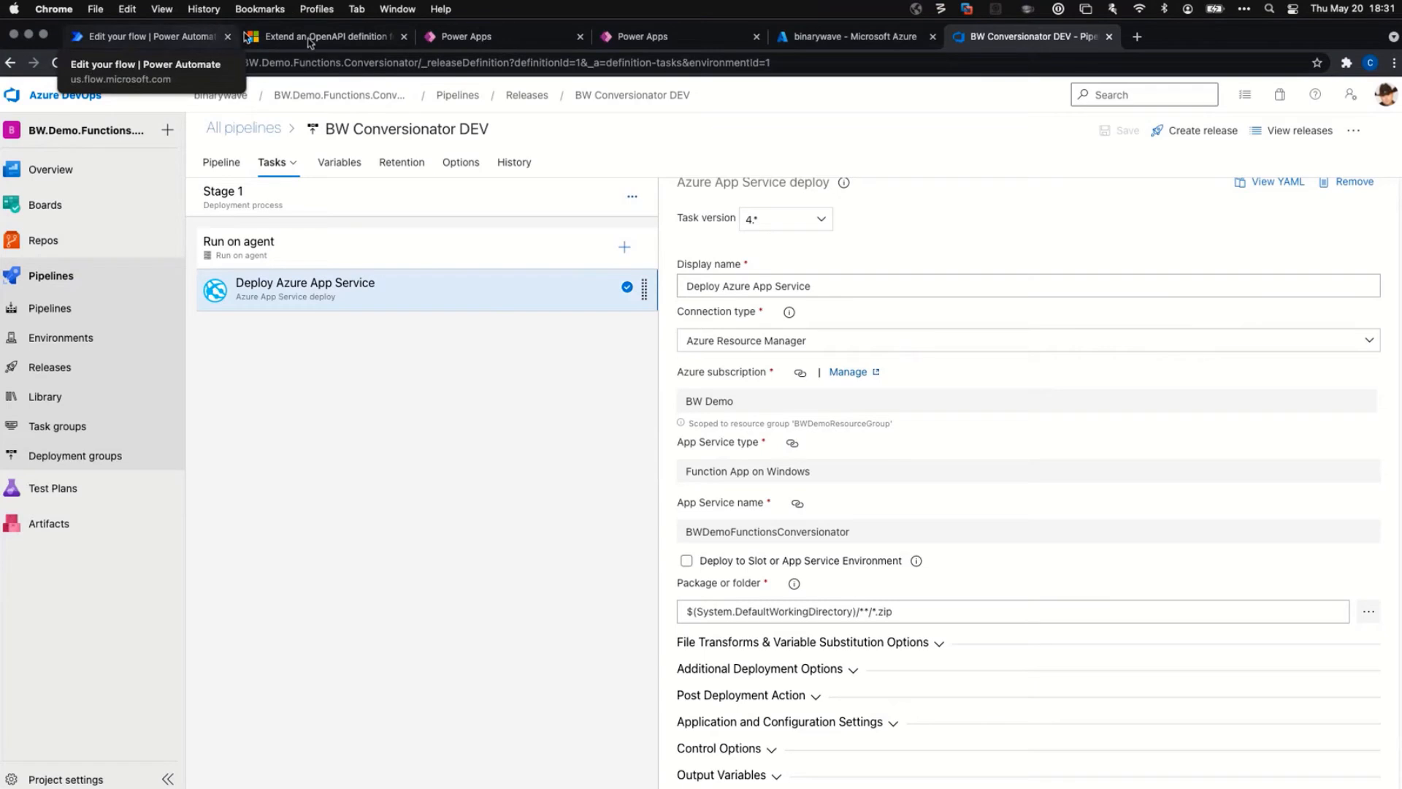
Switch to the Azure portal and open the binarywave API Management service's Overview page.
left_click(830, 38)
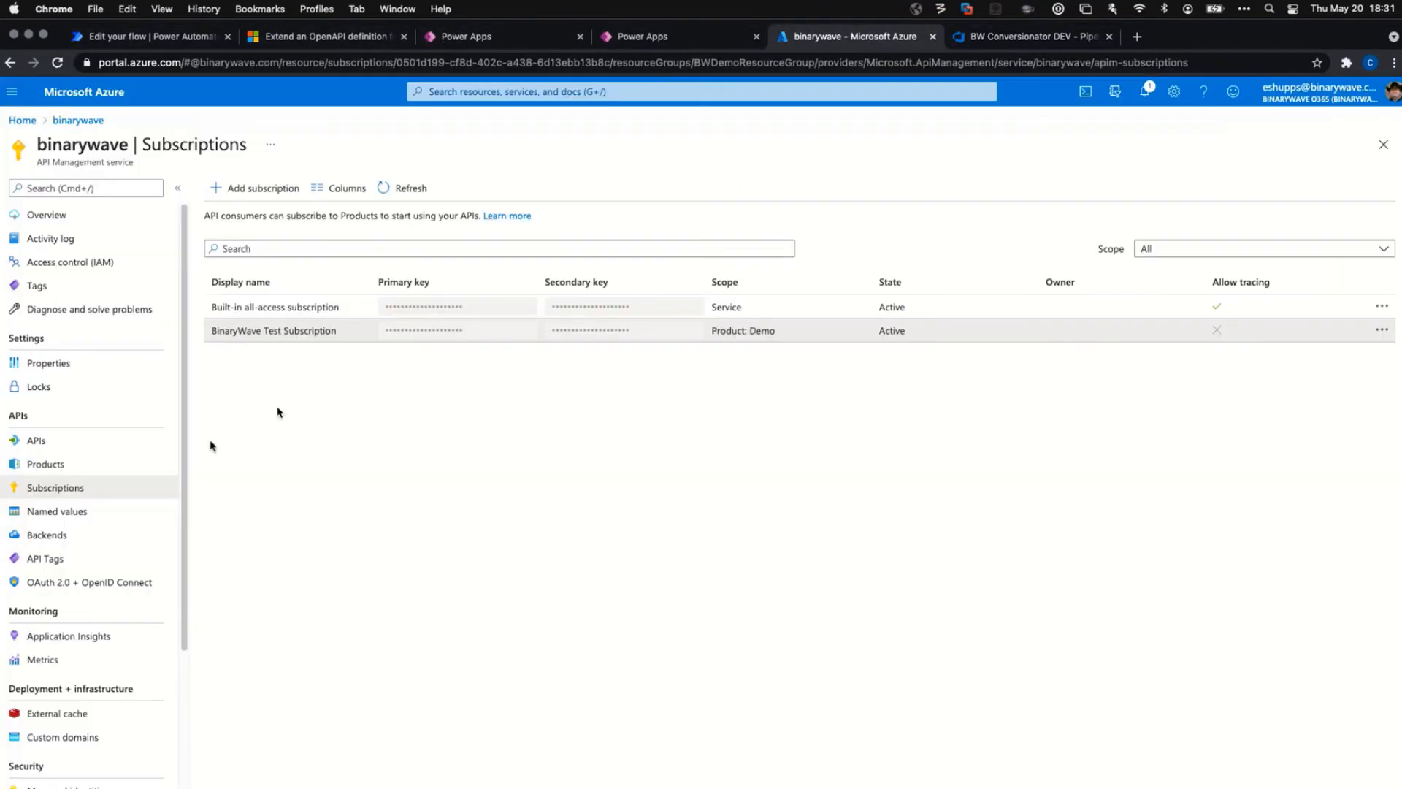
left_click(47, 215)
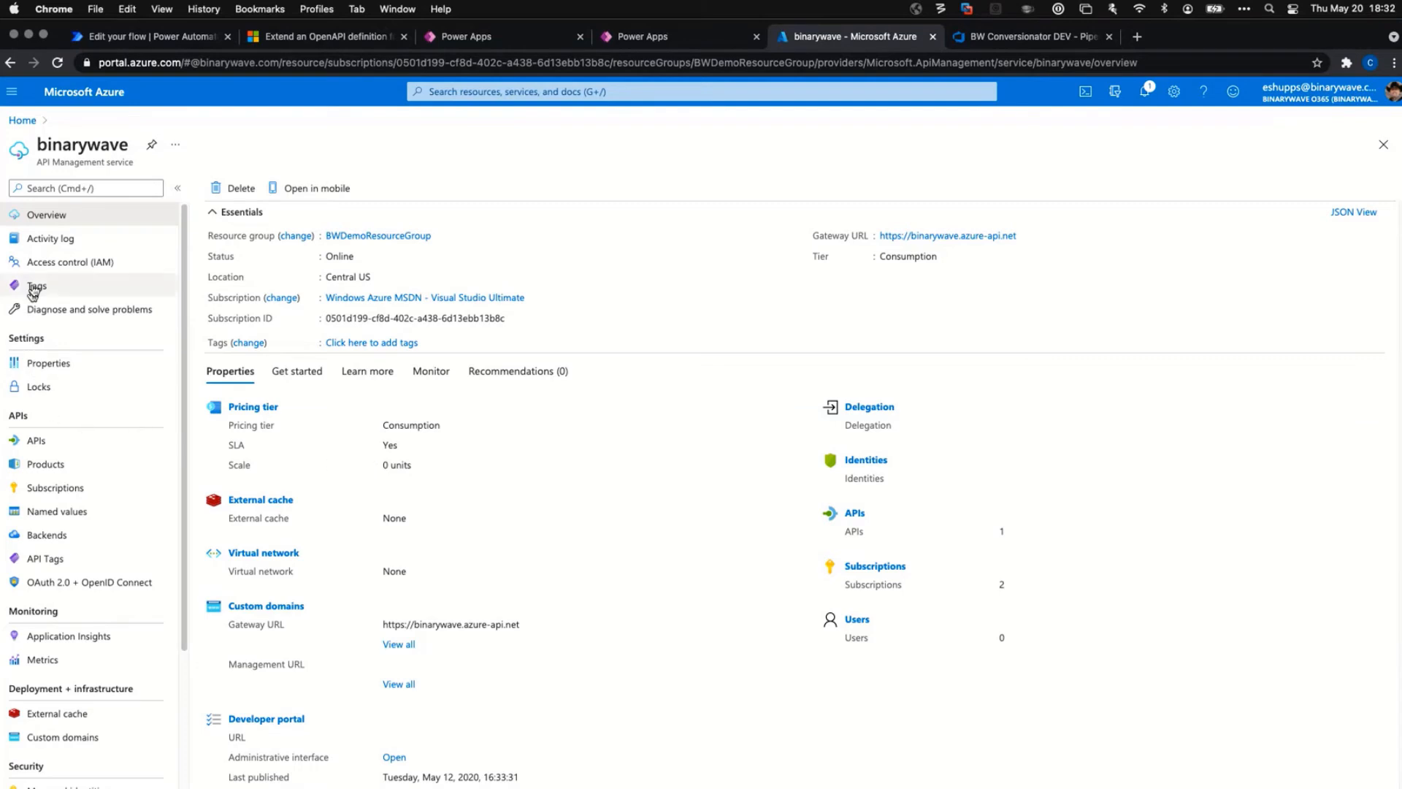
View the binarywave service's Properties, then its APIs page with the Define a new API tiles.
left_click(33, 363)
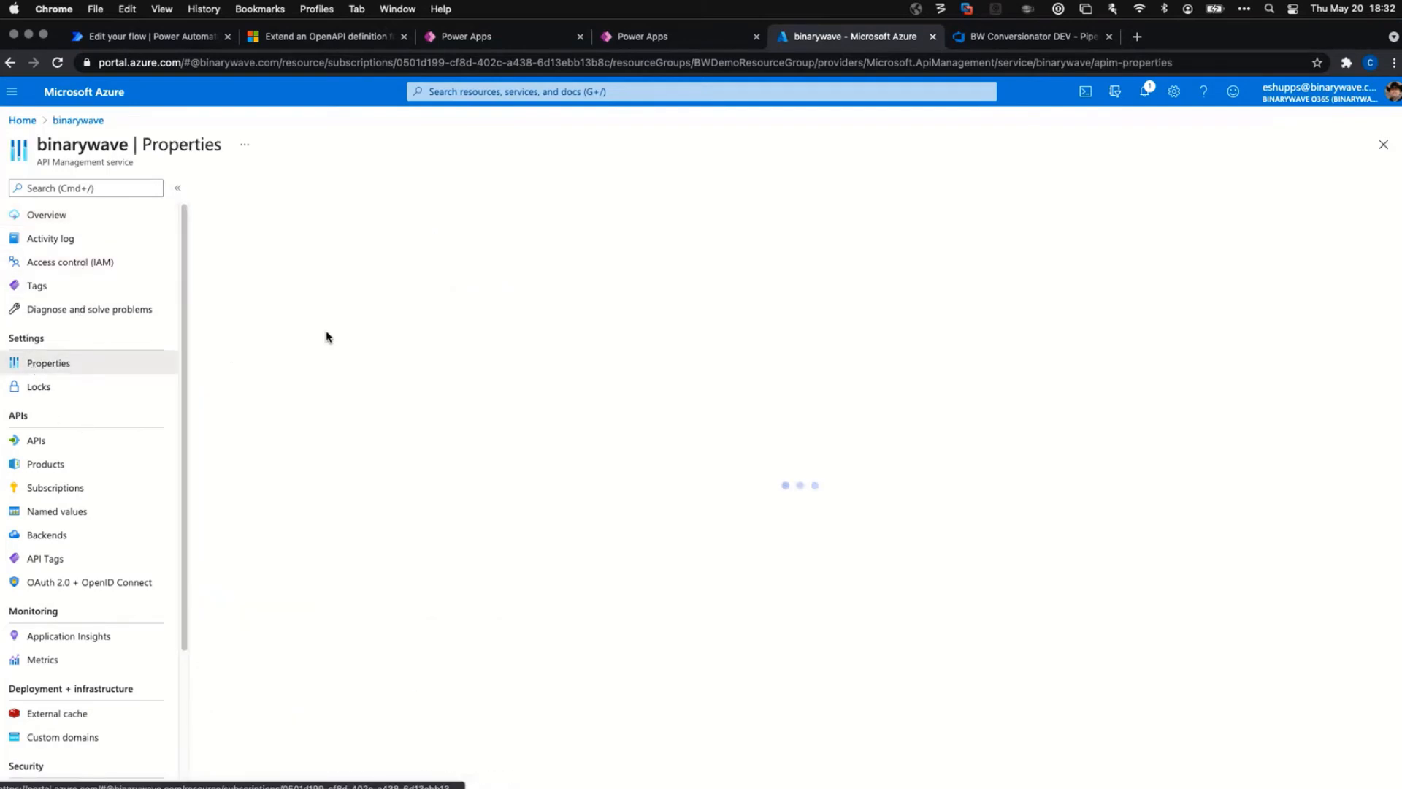
left_click(32, 440)
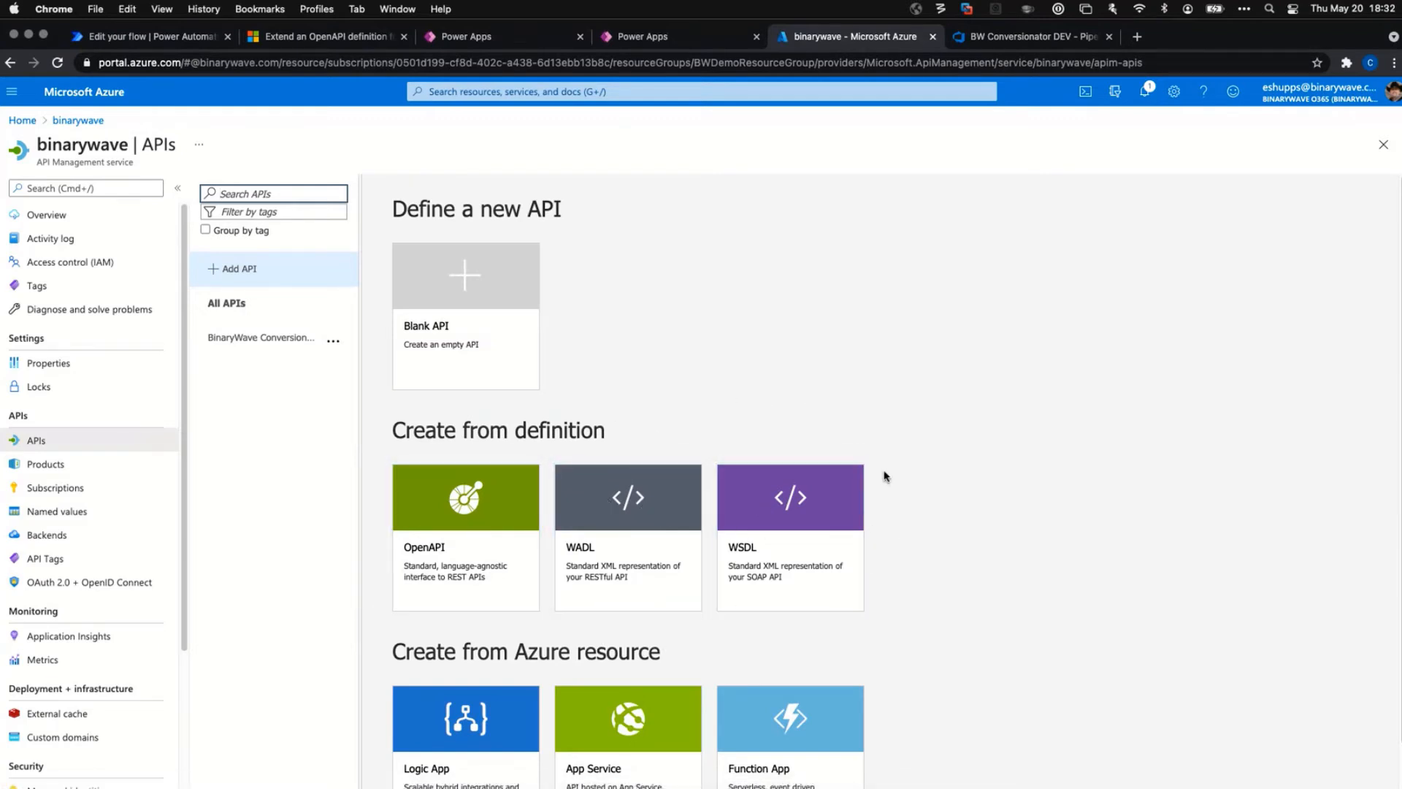
scroll(934, 511, "down", 2)
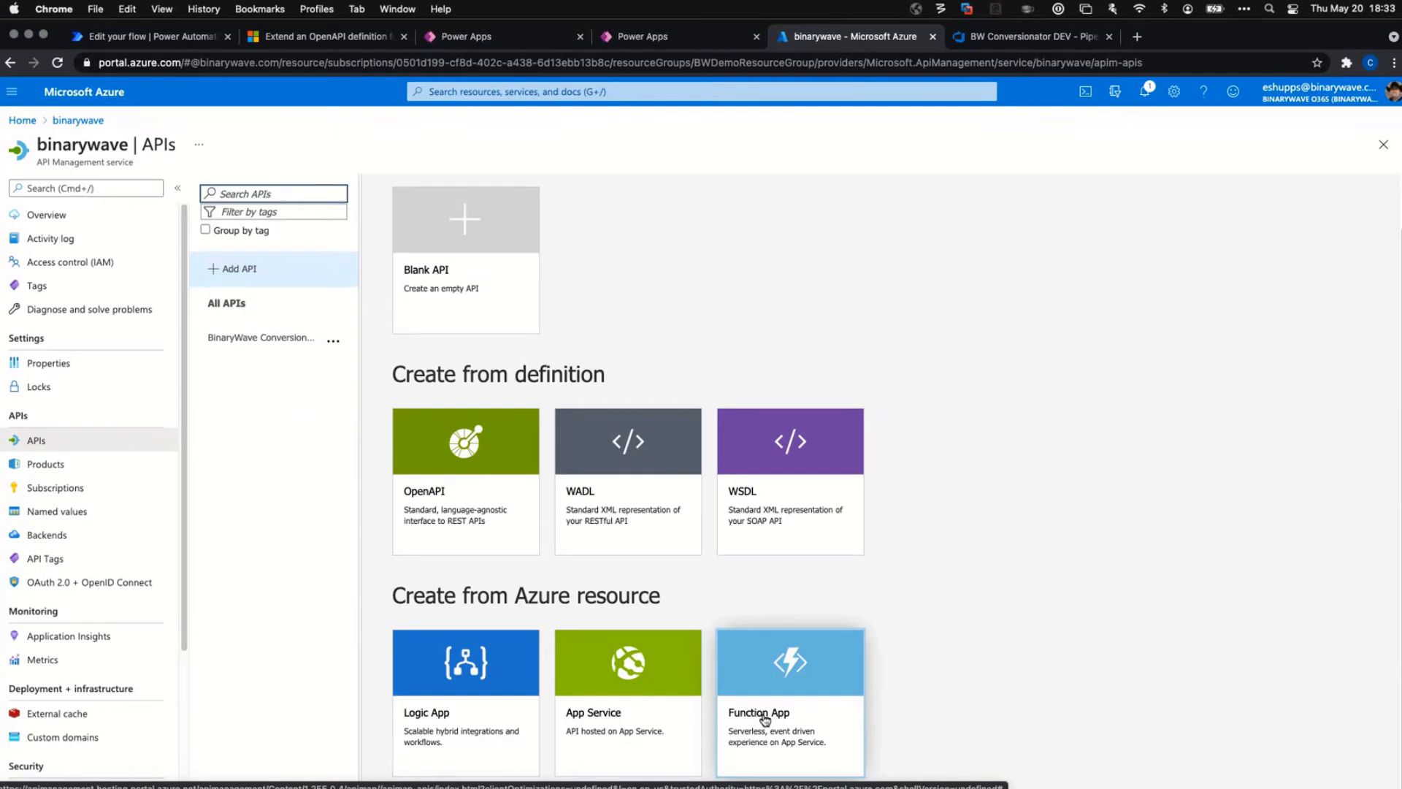
left_click(883, 371)
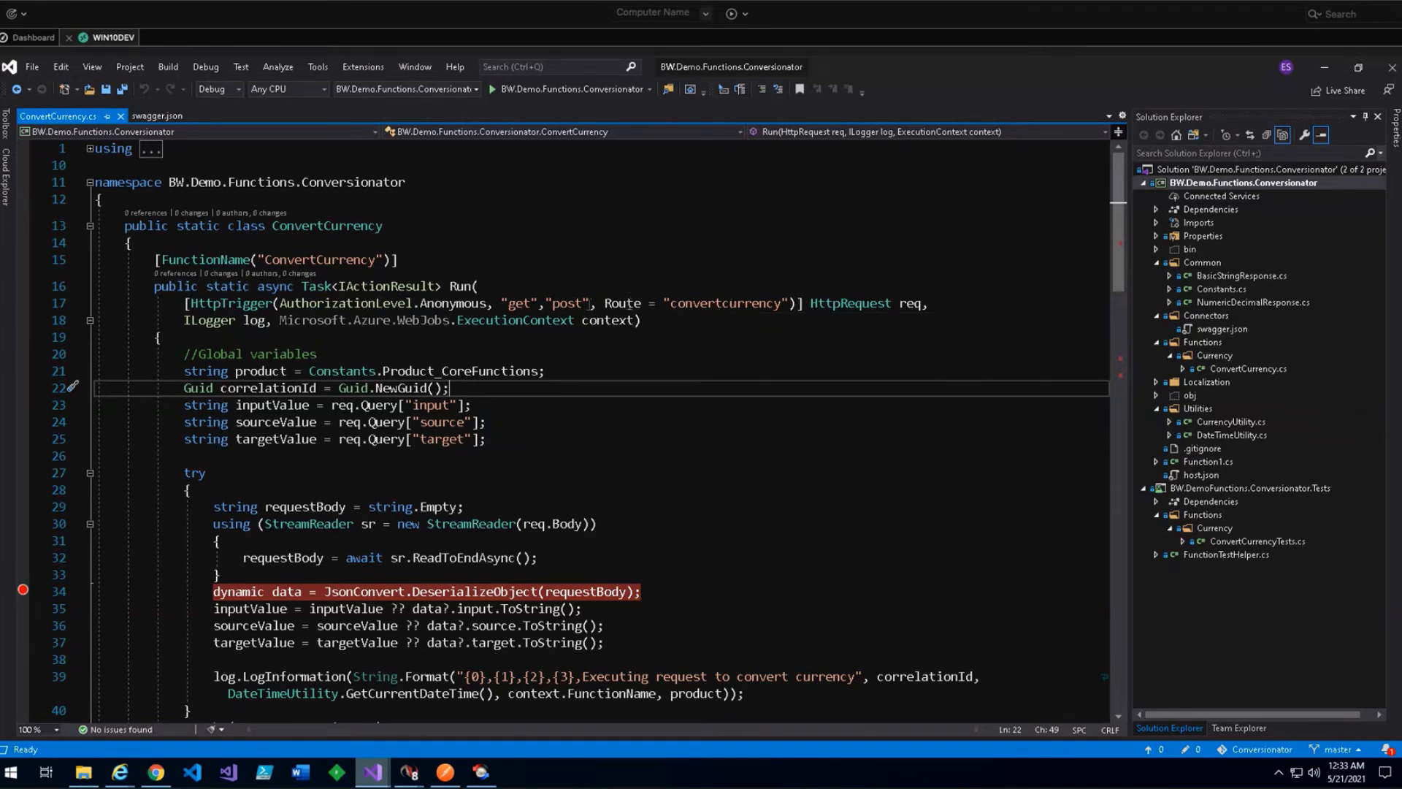
double_click(694, 304)
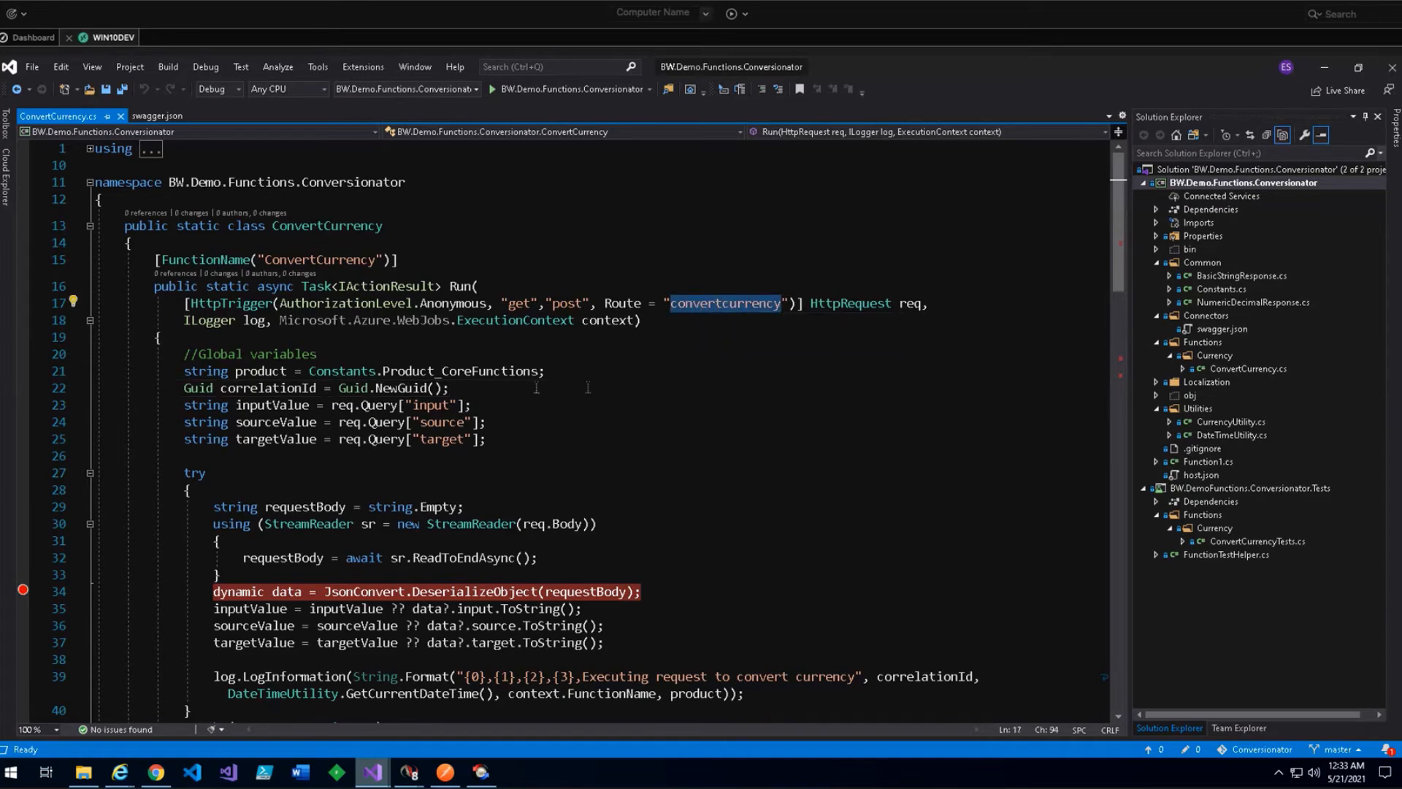
scroll(532, 471, "down", 2)
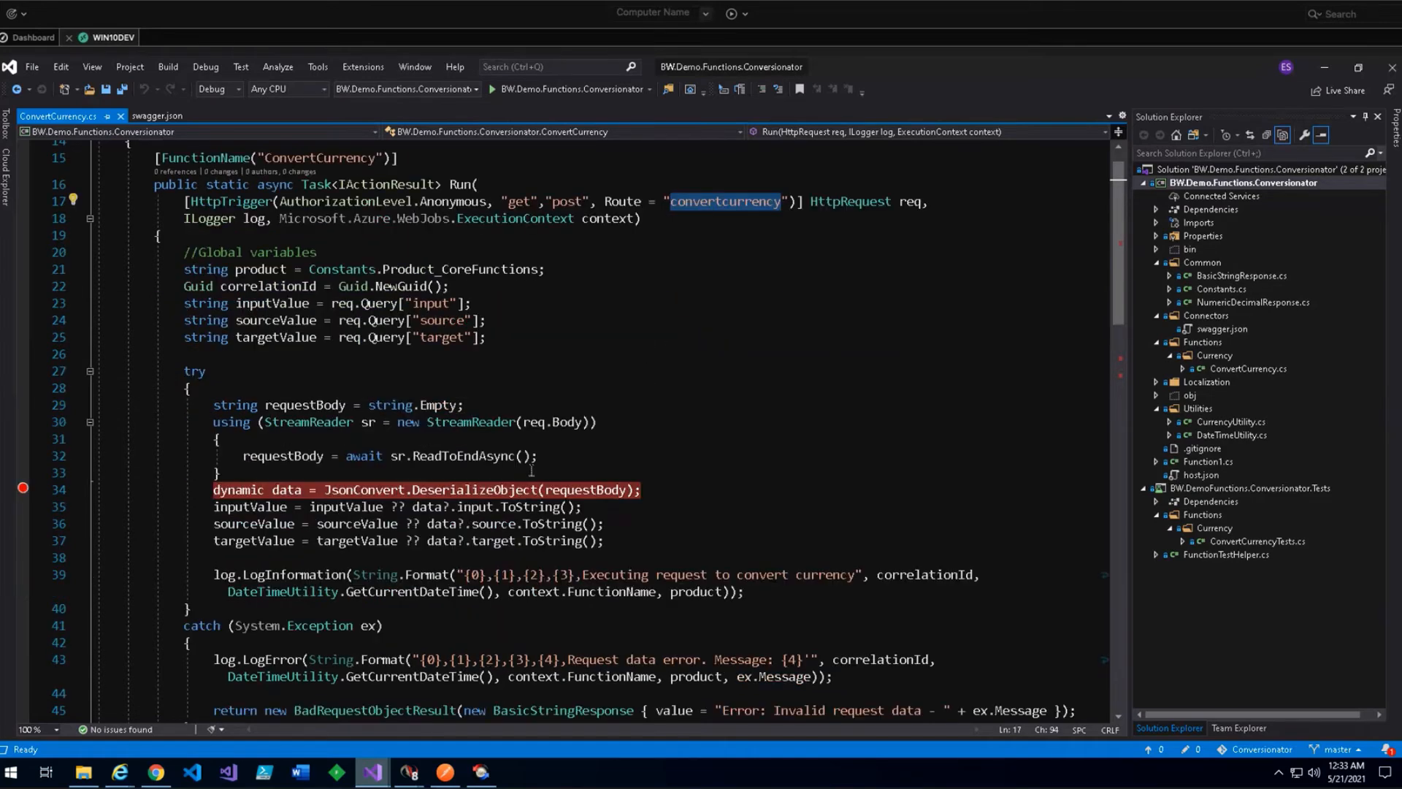
scroll(711, 484, "down", 1)
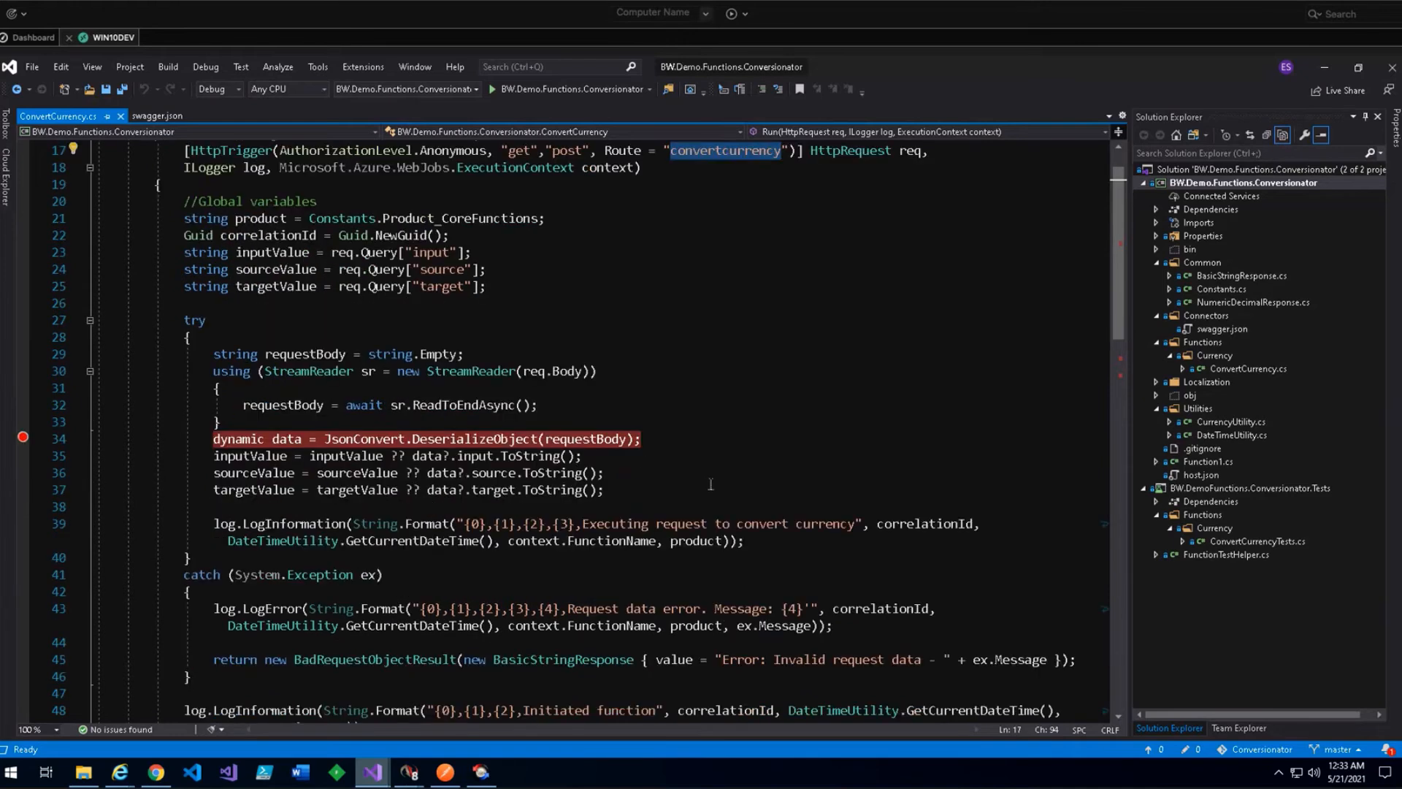
scroll(710, 484, "down", 7)
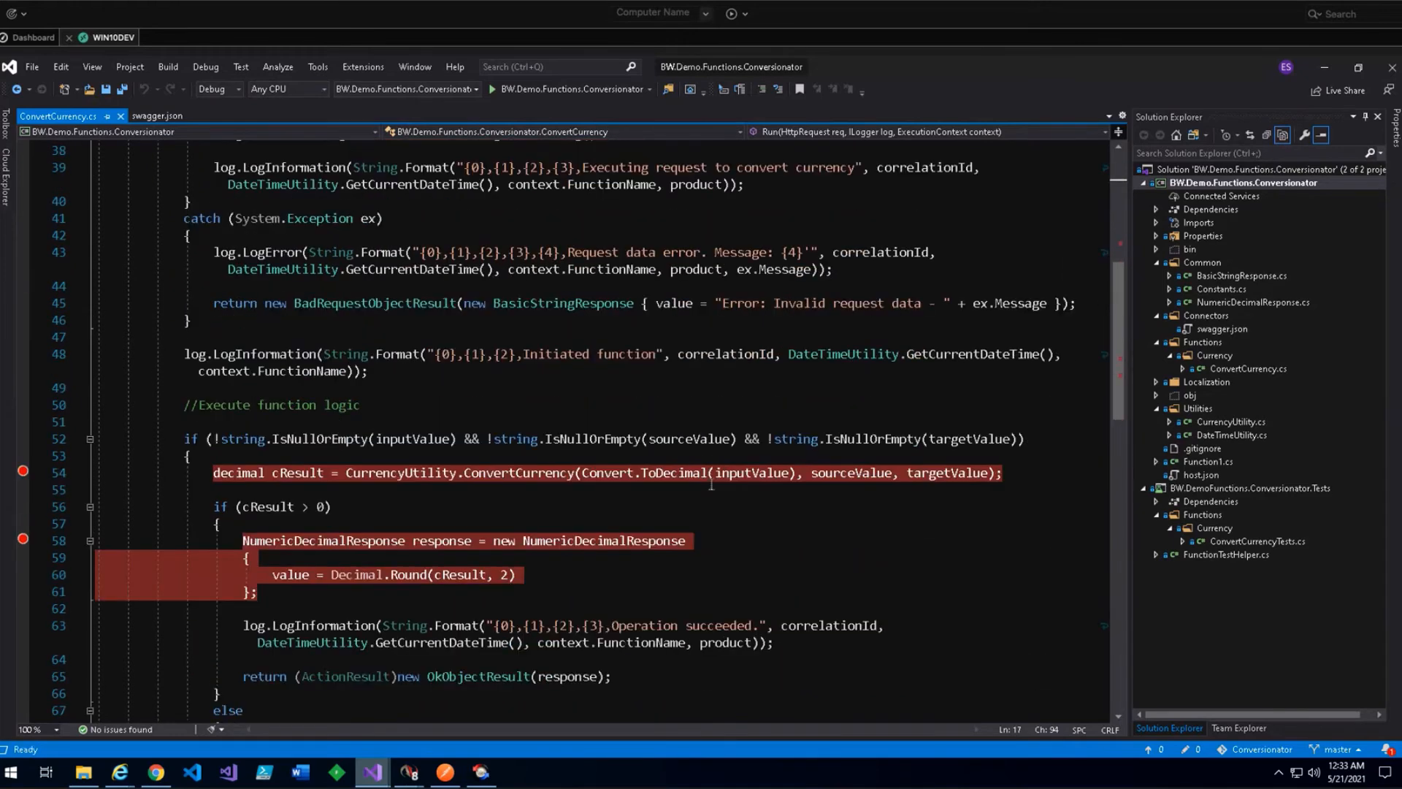
left_click(444, 541)
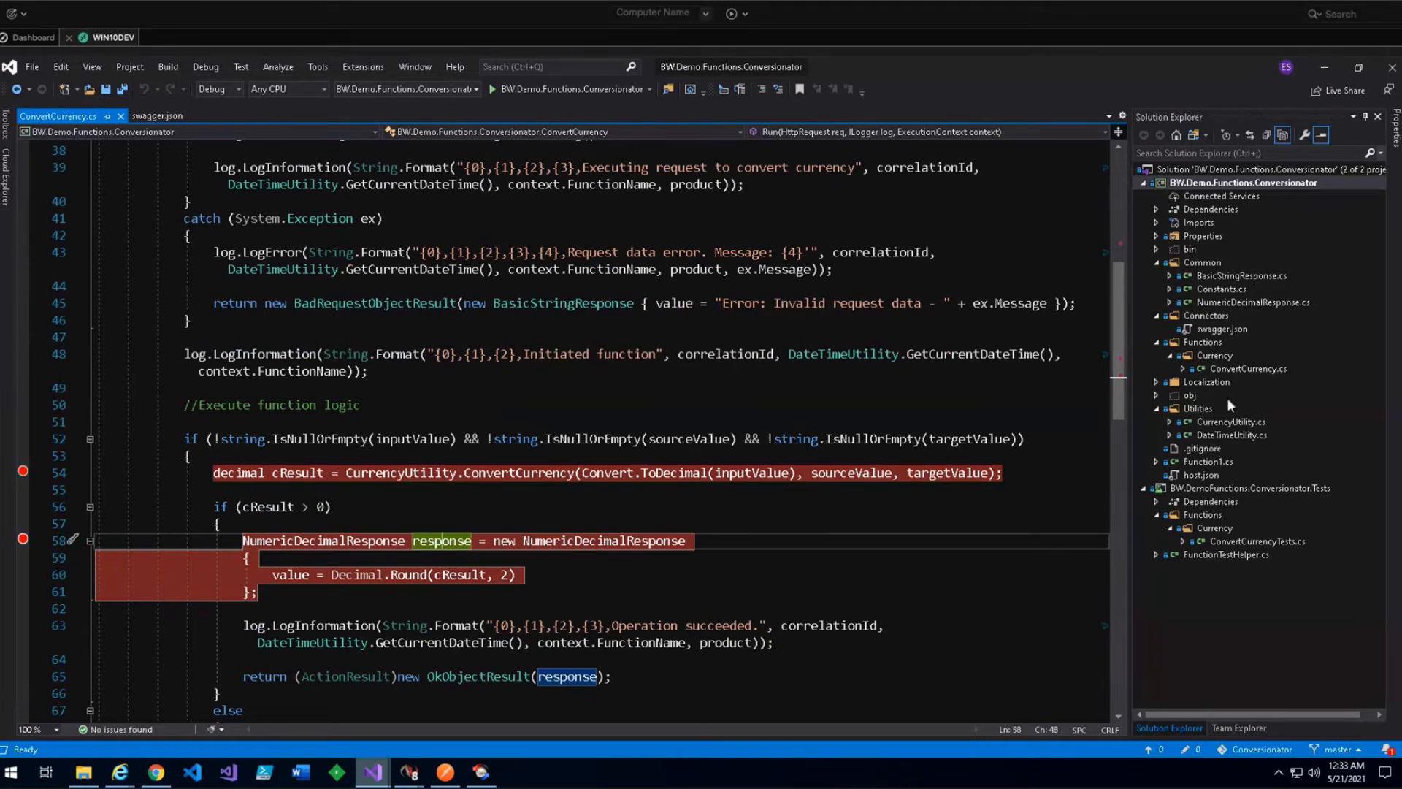
left_click(646, 577)
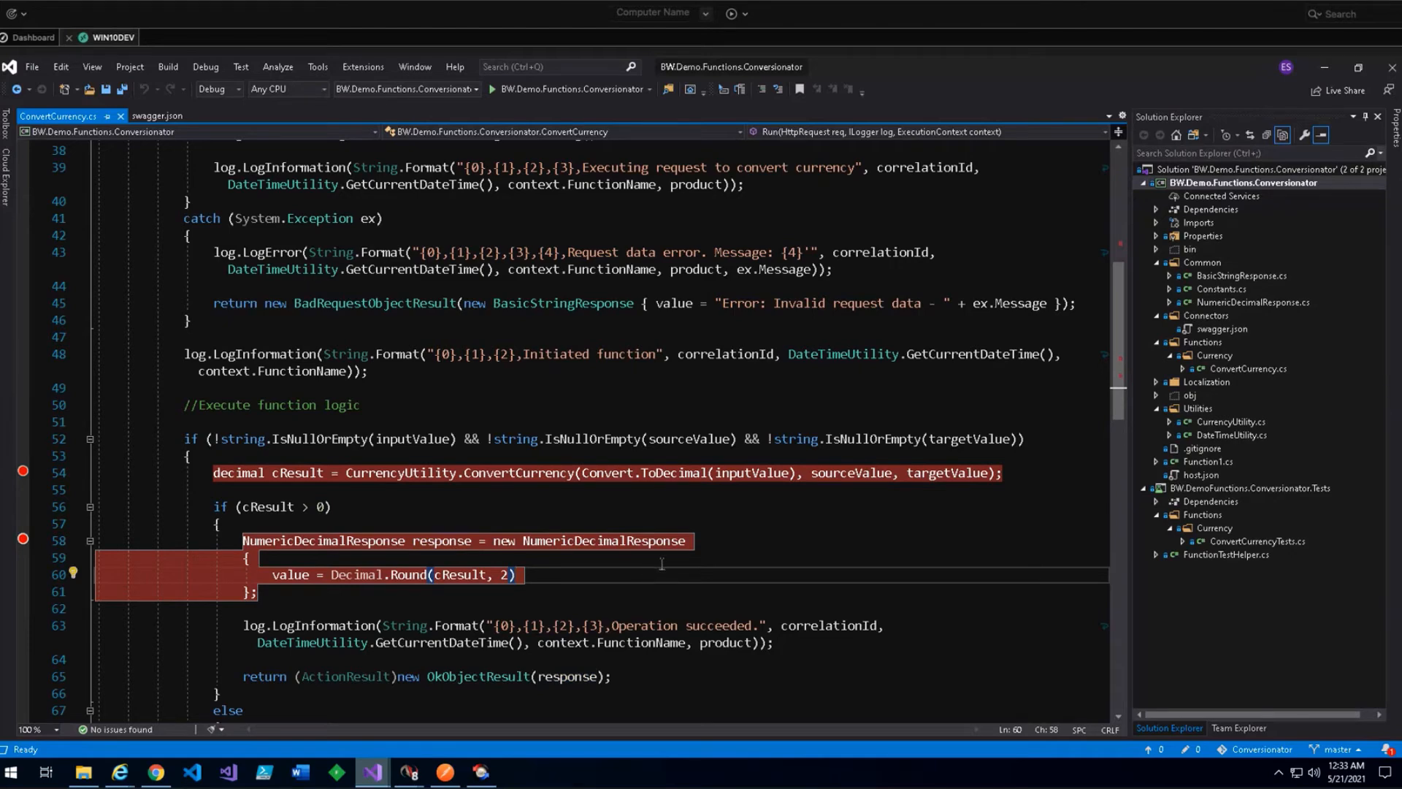
scroll(661, 564, "up", 9)
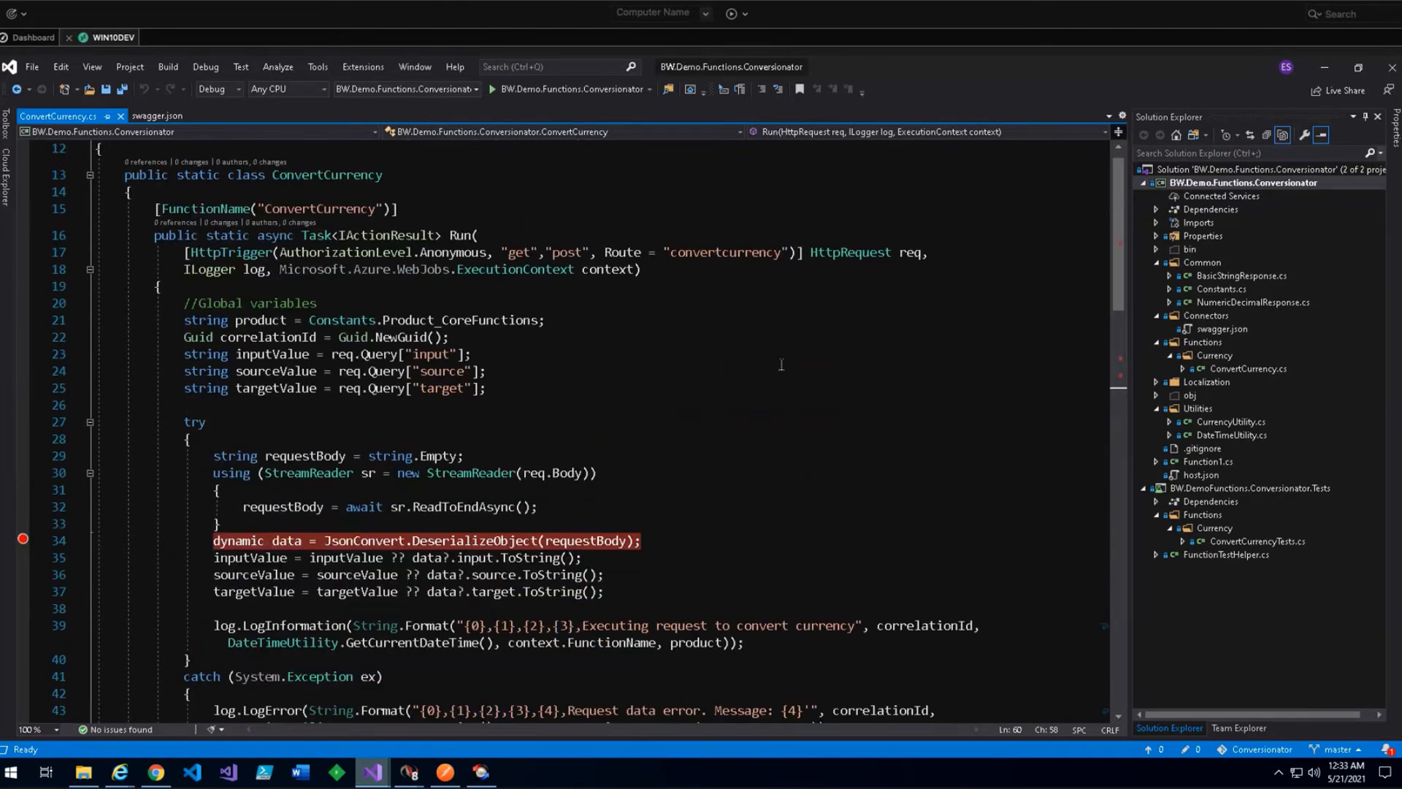
scroll(782, 365, "up", 1)
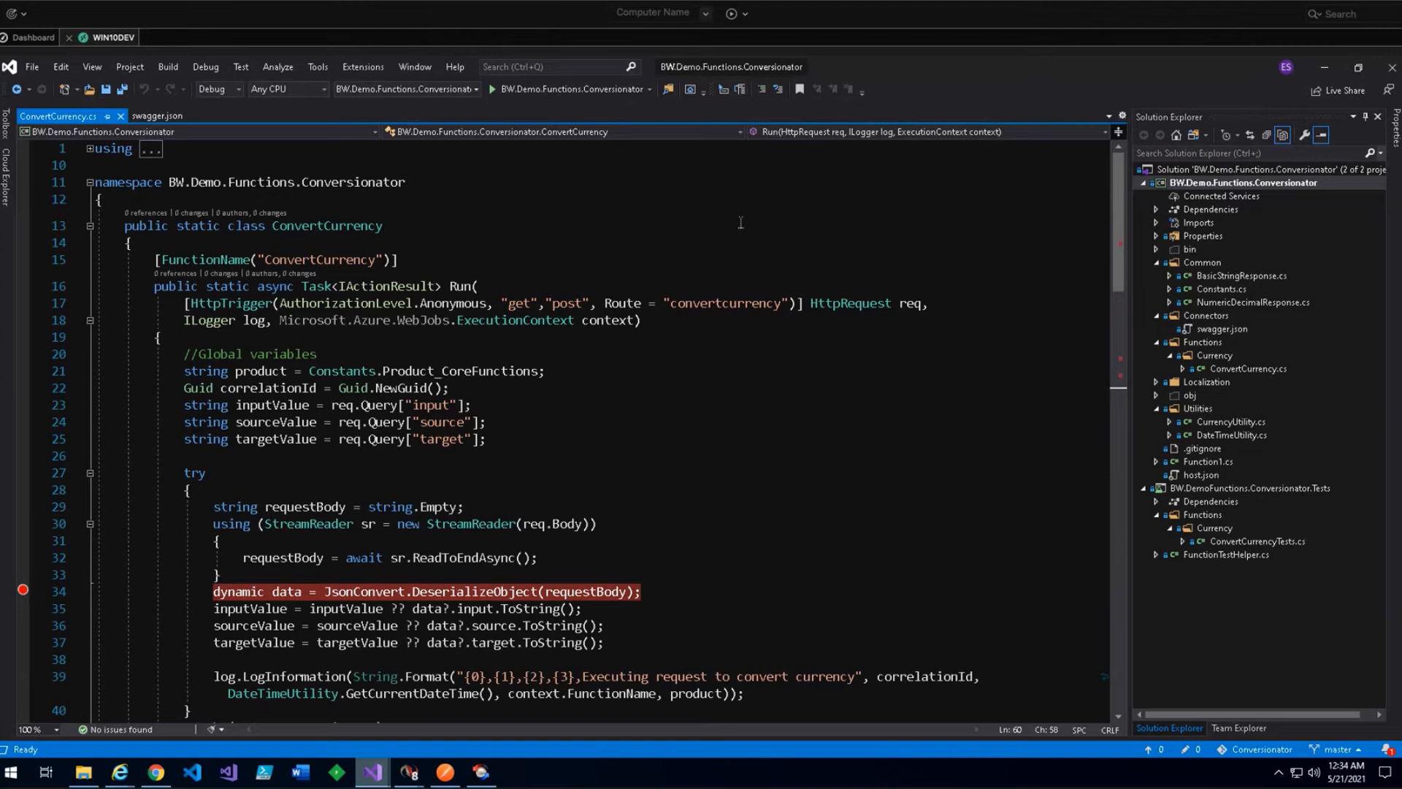
left_click(616, 224)
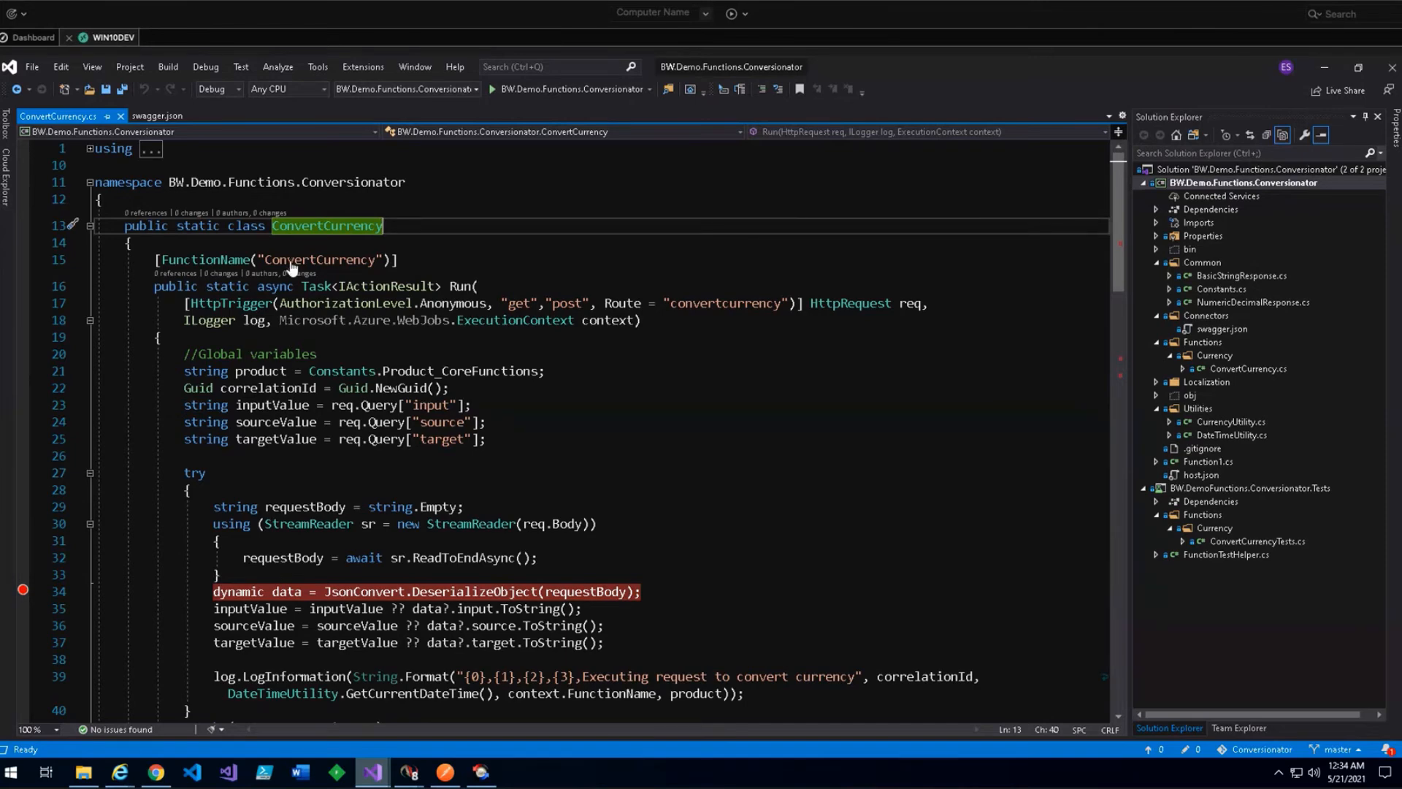
left_click(433, 265)
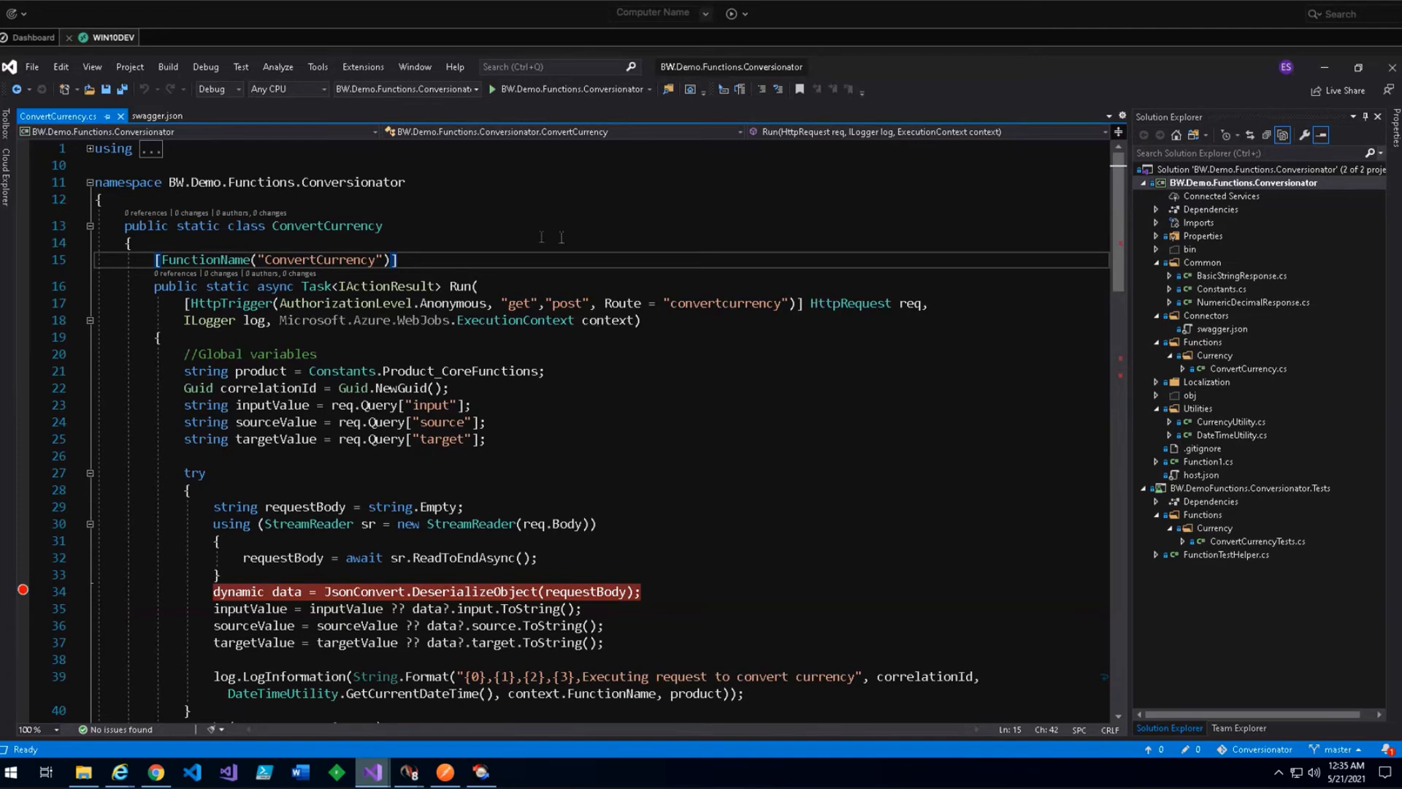
left_click(639, 237)
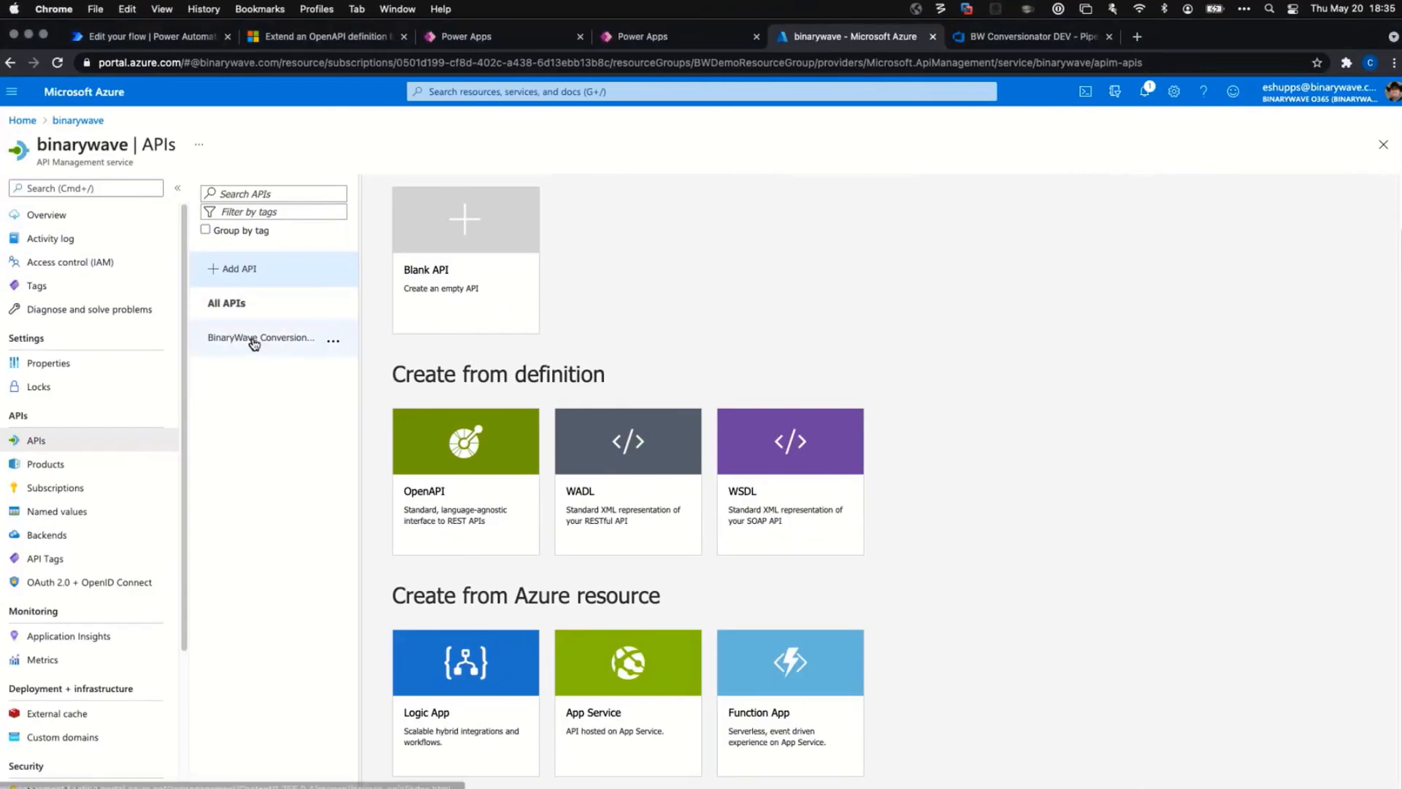
Open the BinaryWave Conversionator API and inspect the cors policy's allowed origins, discarding any edits.
left_click(299, 343)
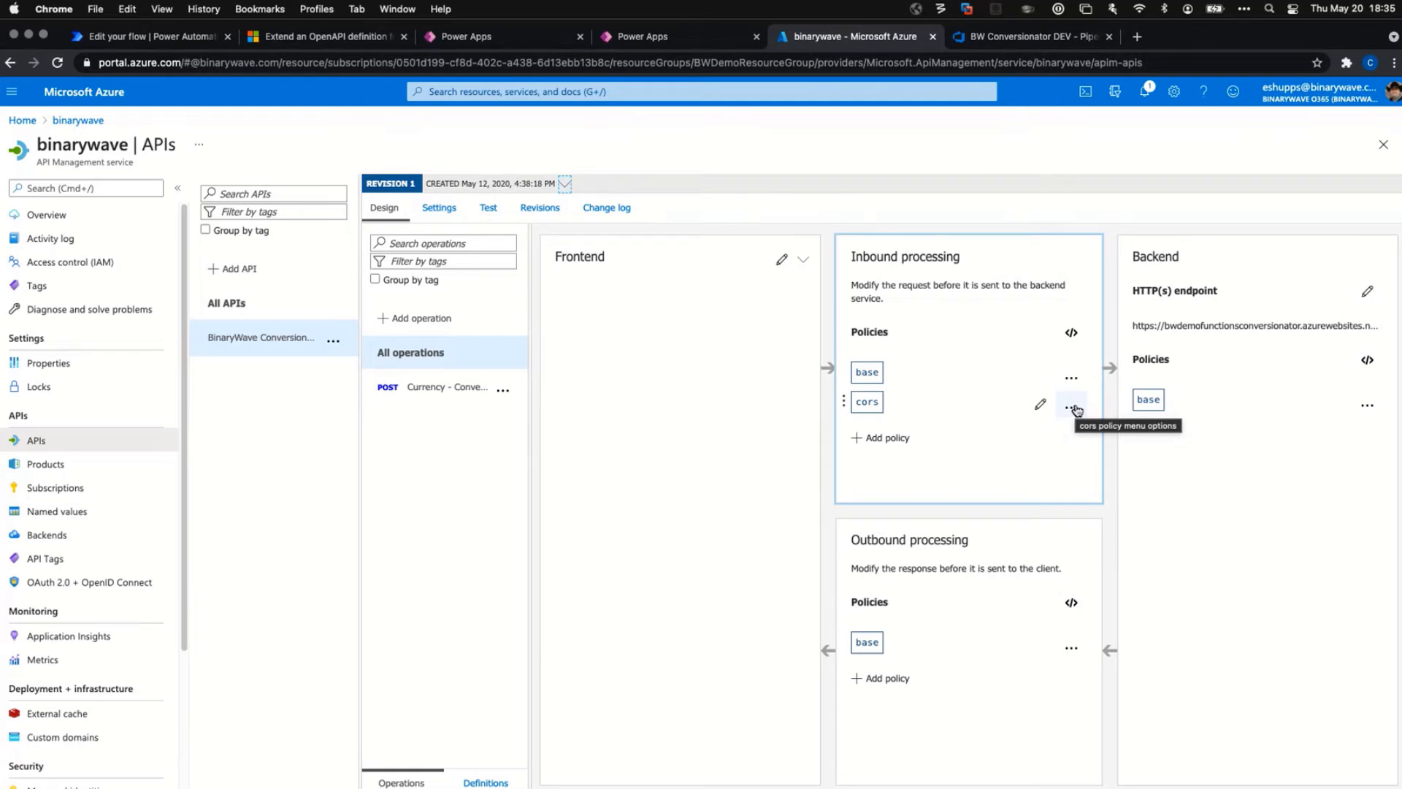
left_click(1074, 409)
left_click(1040, 405)
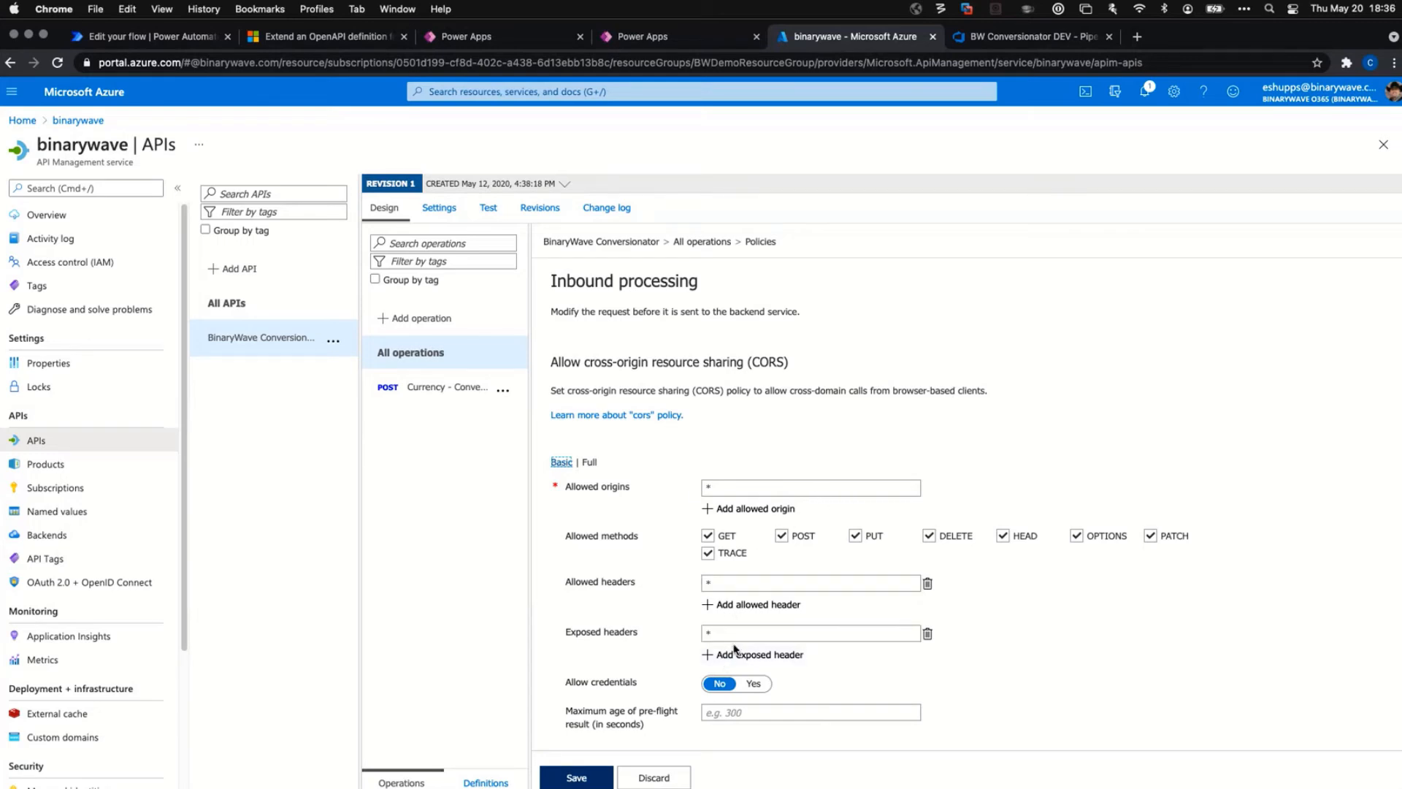
left_click(758, 484)
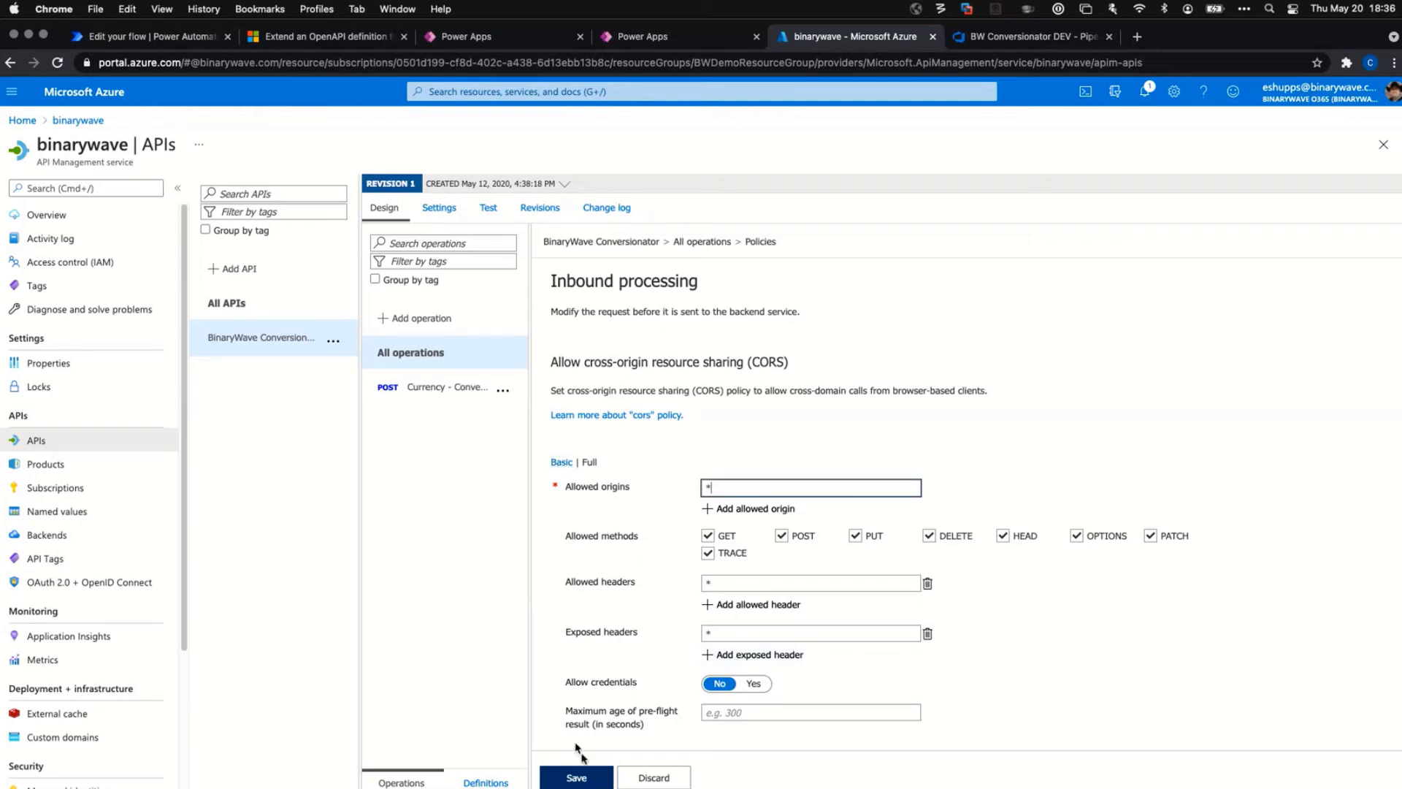
left_click(651, 778)
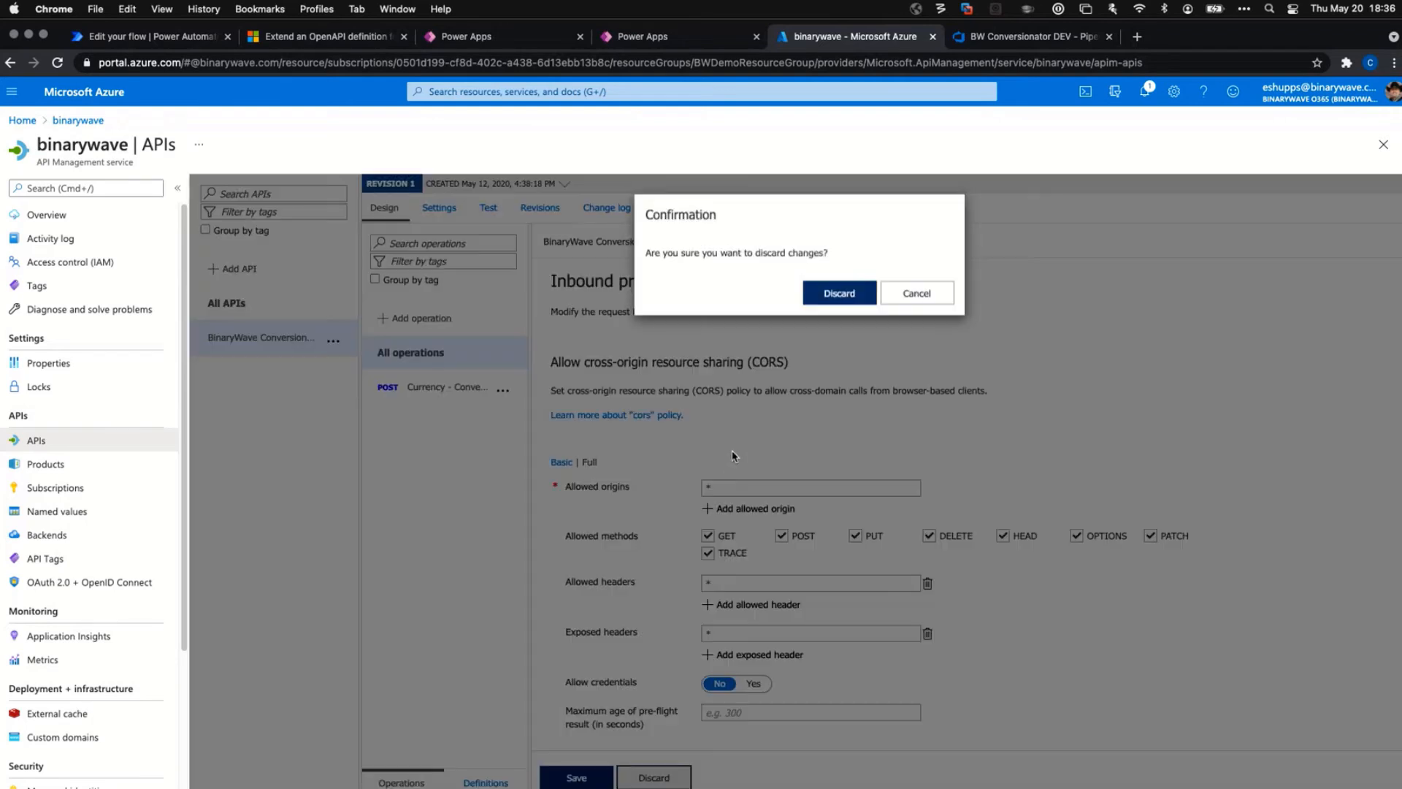
left_click(845, 296)
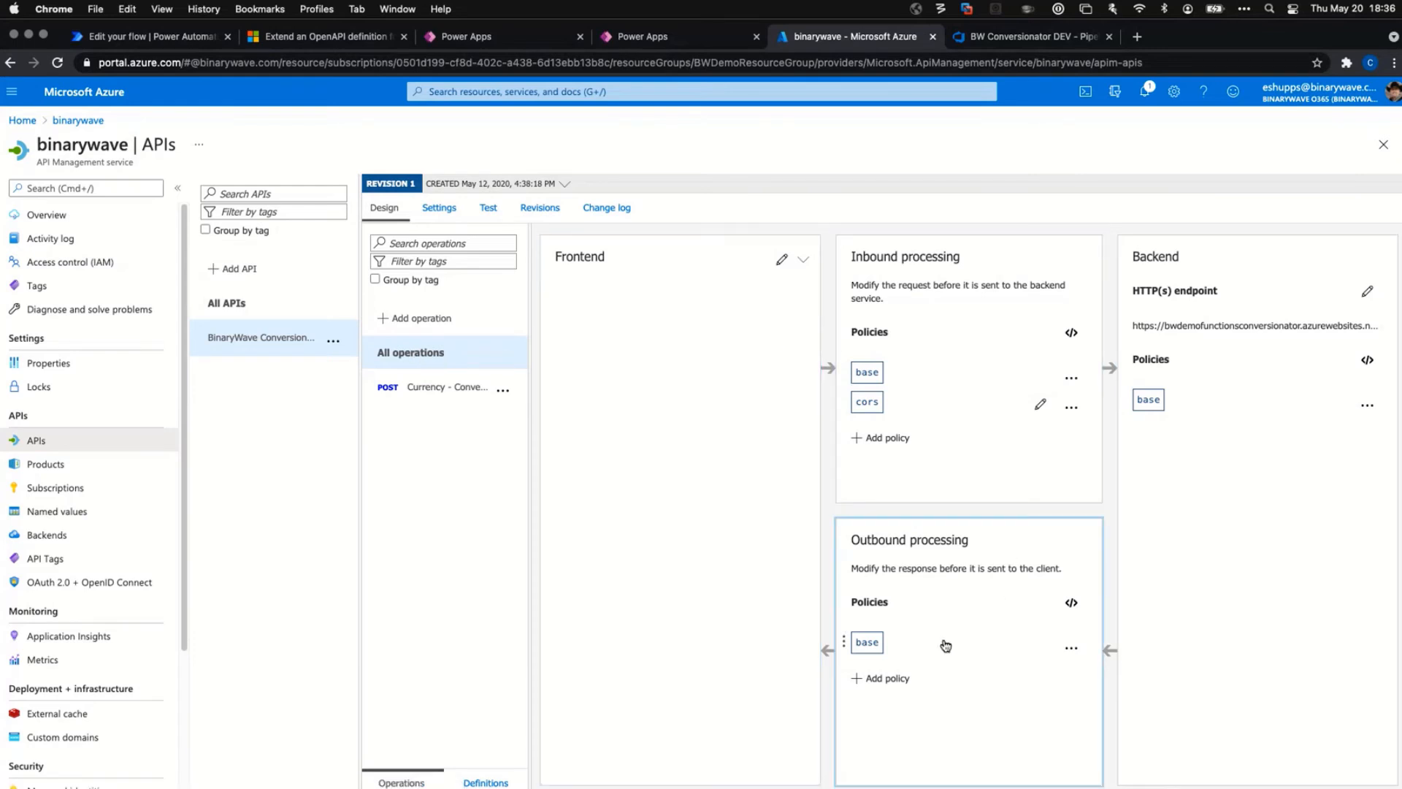
Review the inbound policy XML's allowed origins without saving, then select the POST Currency - Convert operation.
left_click(876, 380)
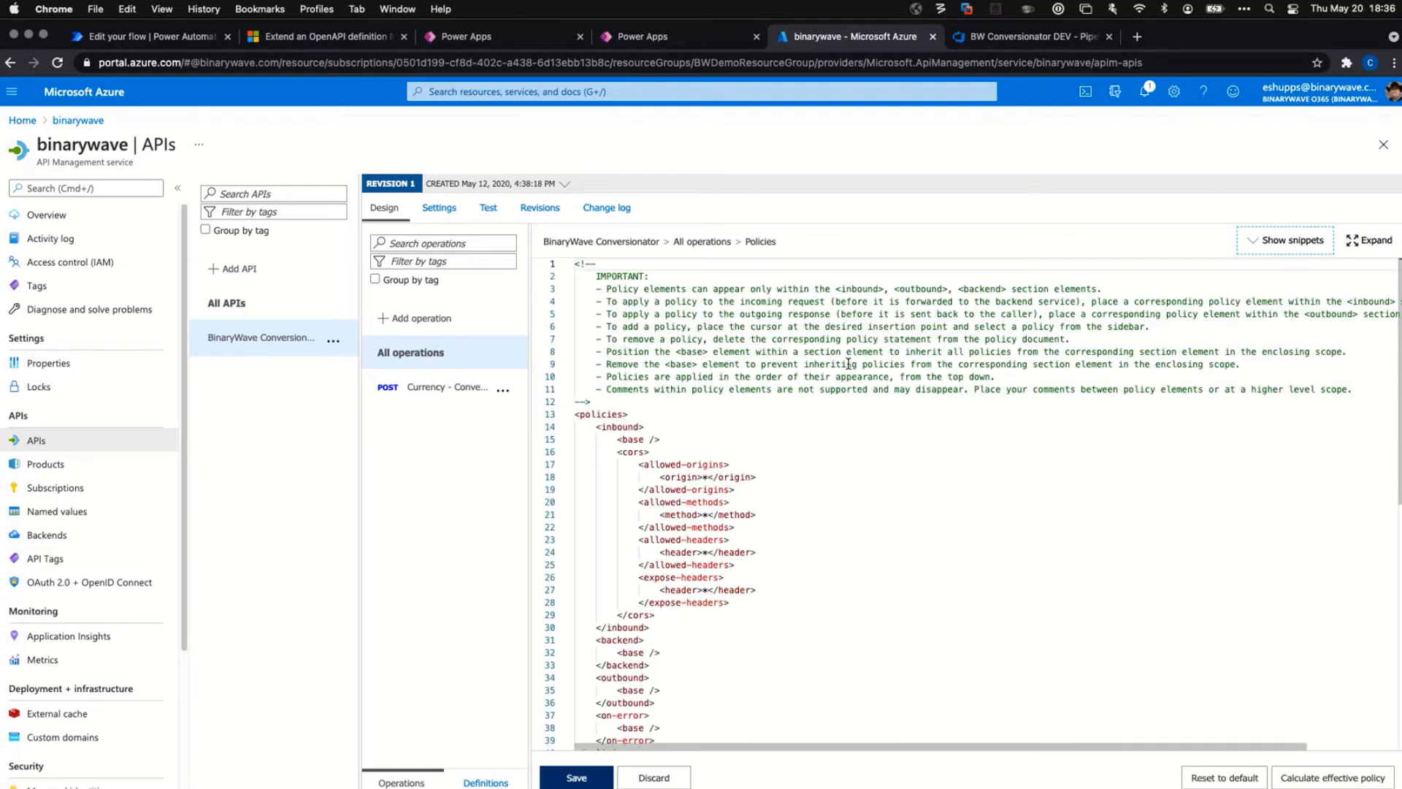
left_click(811, 490)
scroll(818, 582, "down", 5)
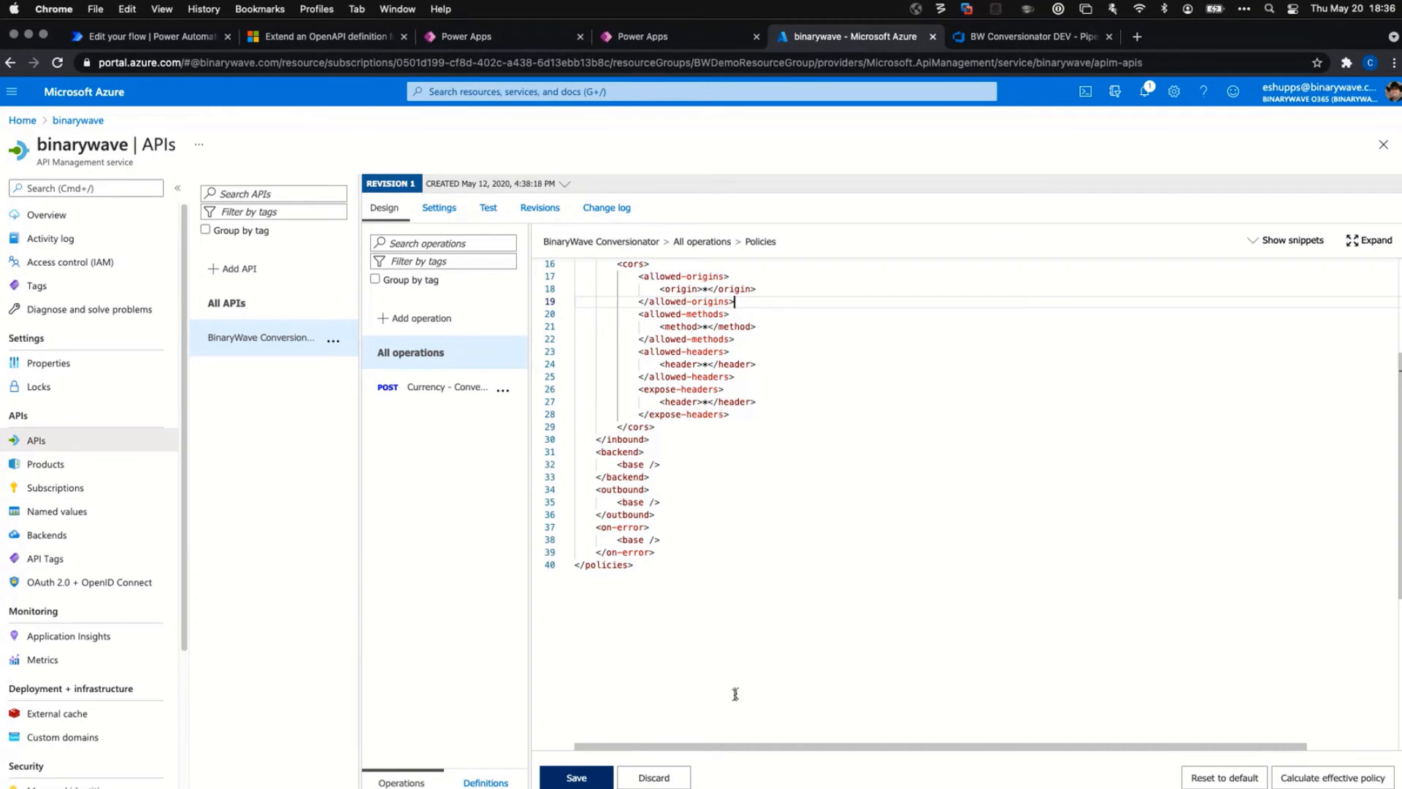
left_click(667, 777)
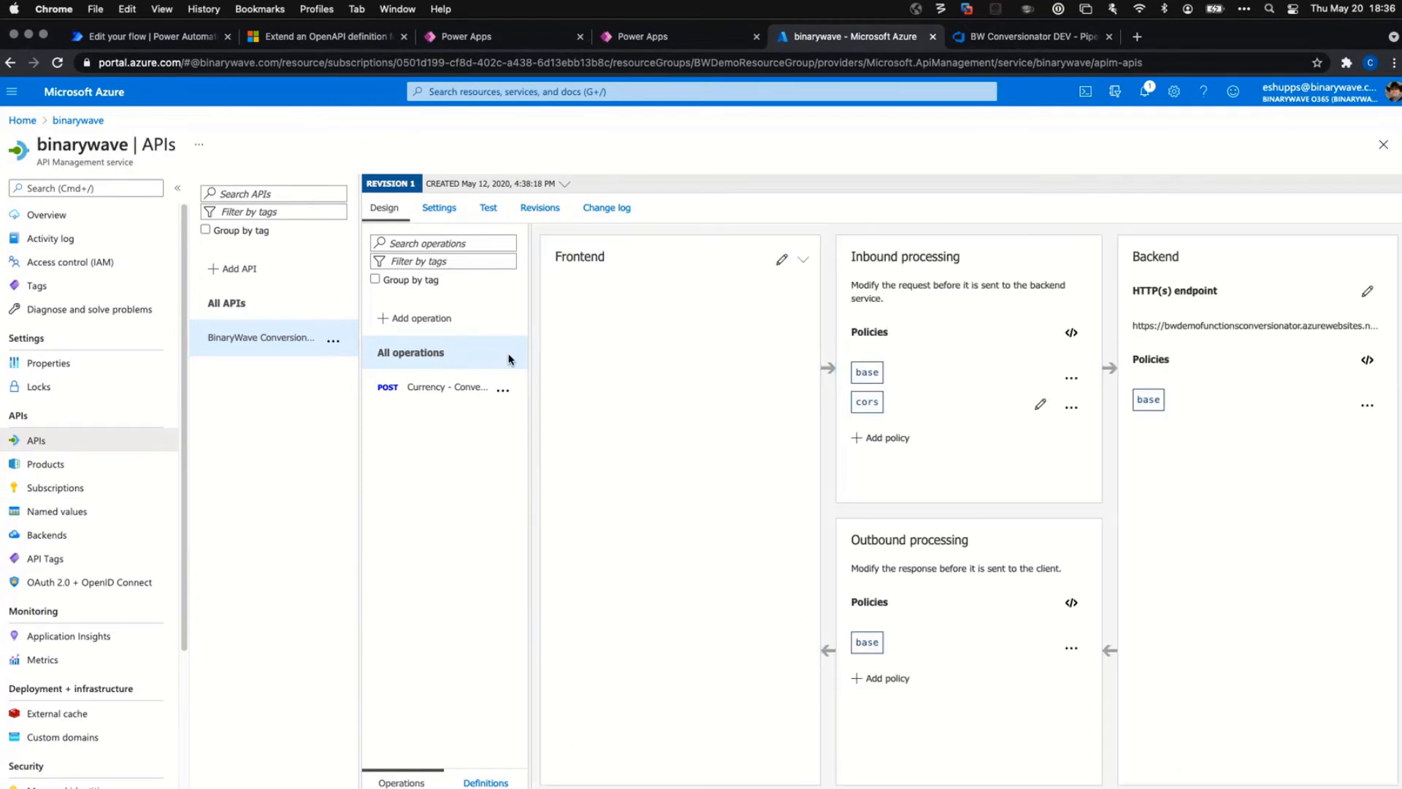
left_click(482, 392)
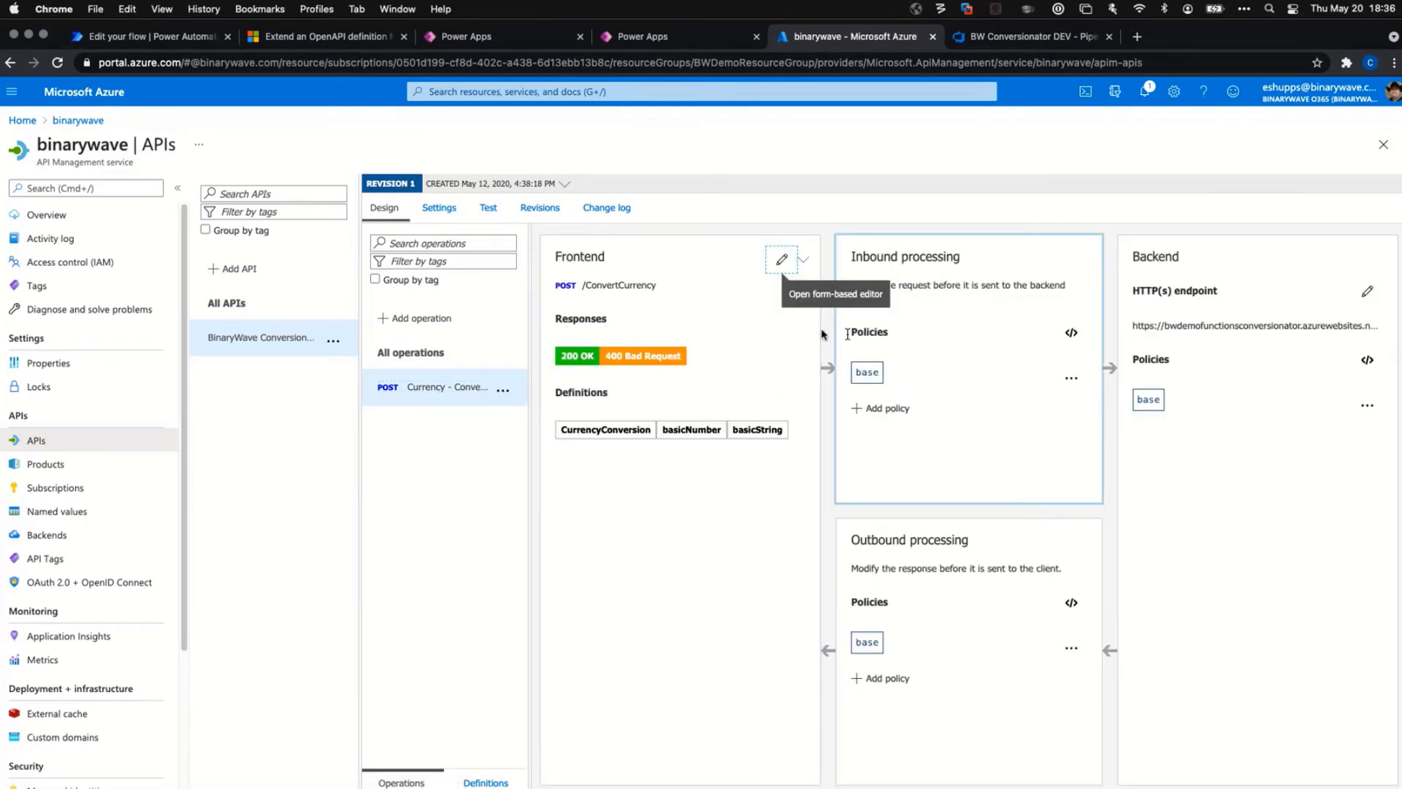
Open the operation's Frontend editor and review its display name, description, query parameters and headers.
left_click(782, 260)
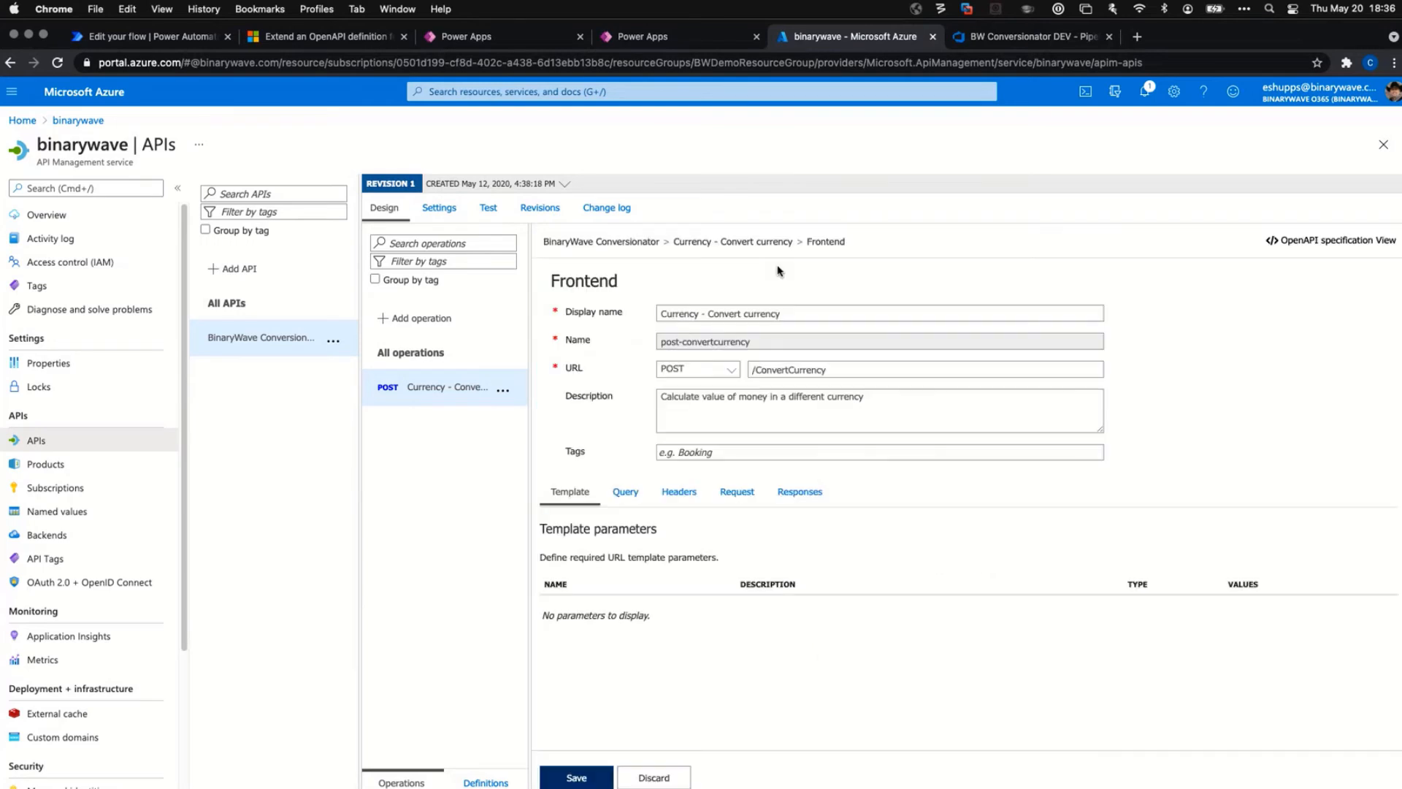
left_click(781, 314)
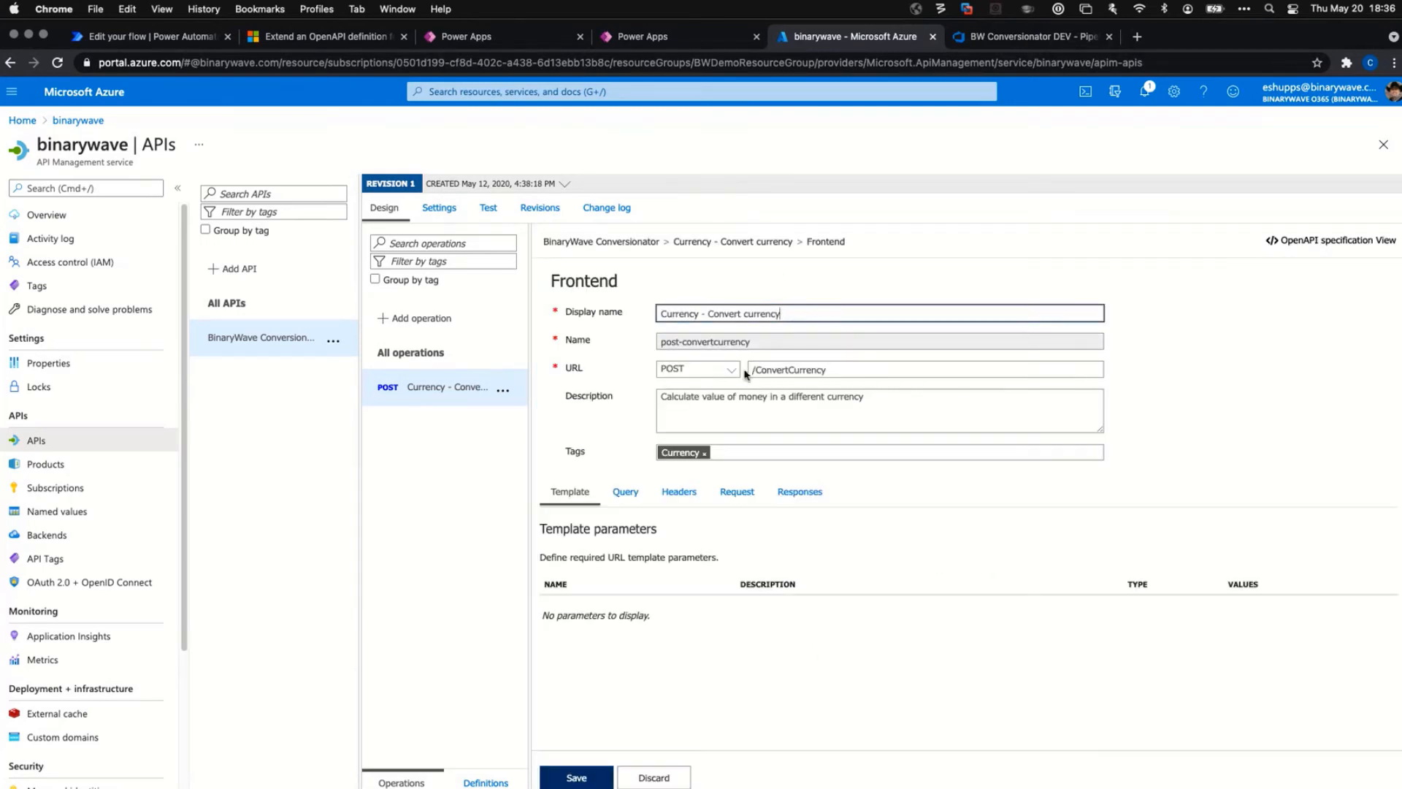
left_click(787, 403)
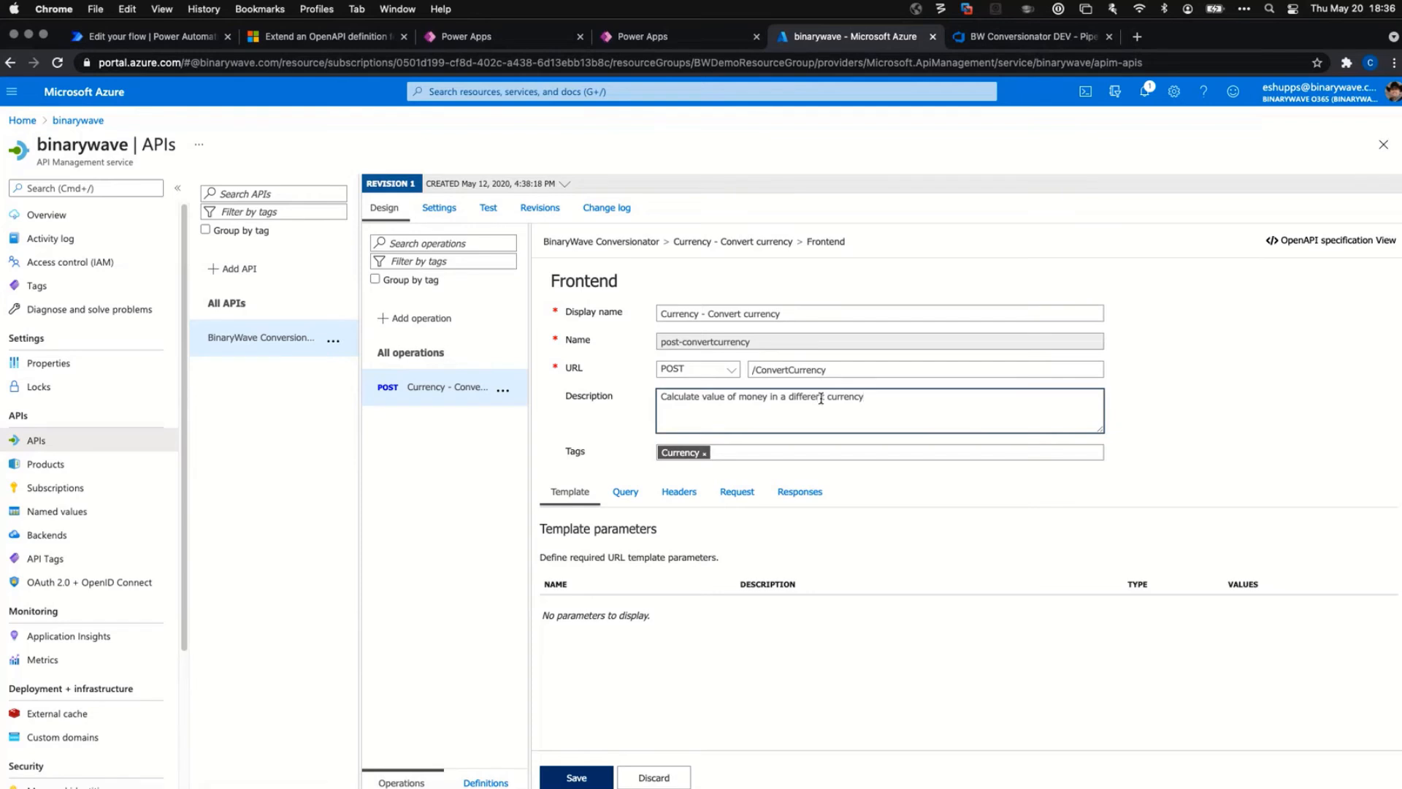
left_click(639, 494)
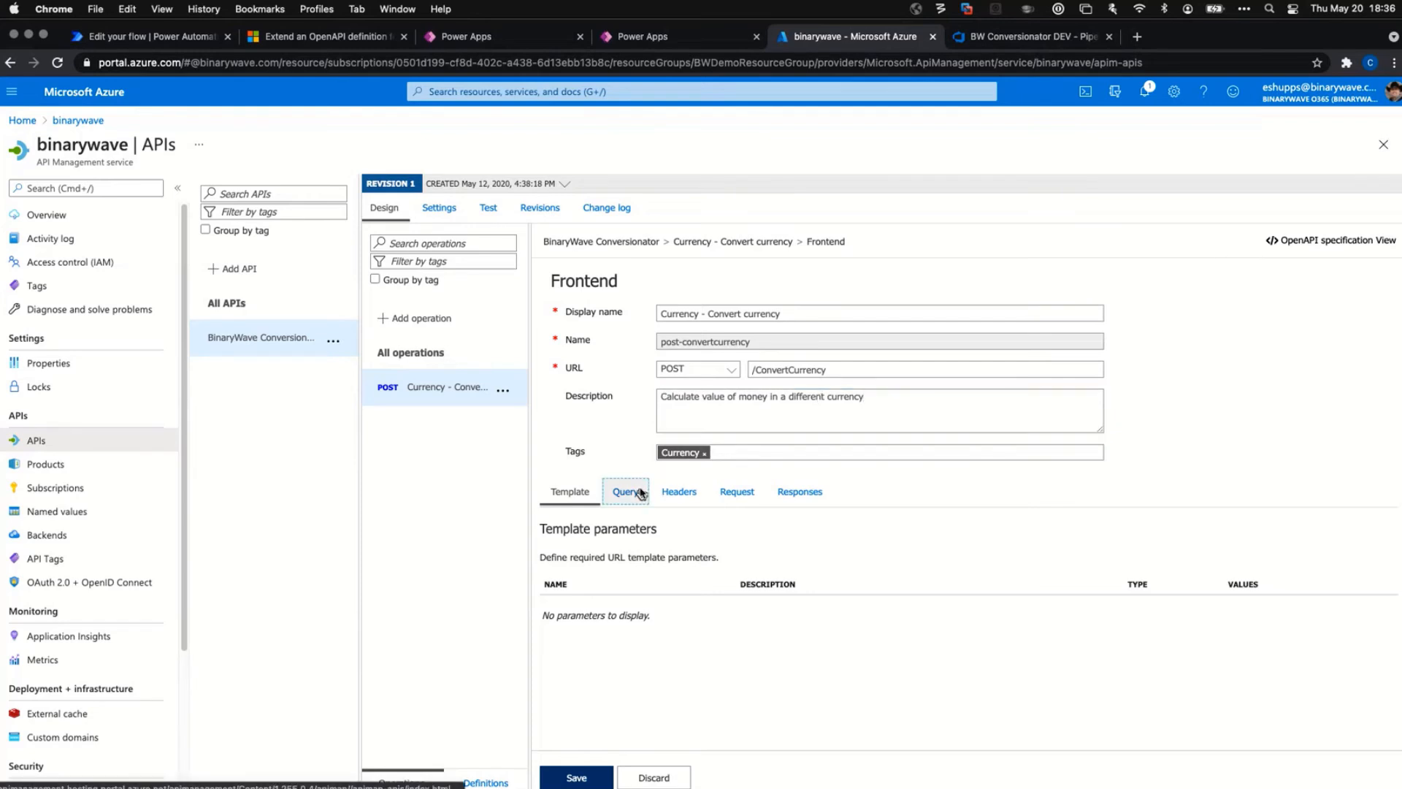
left_click(687, 493)
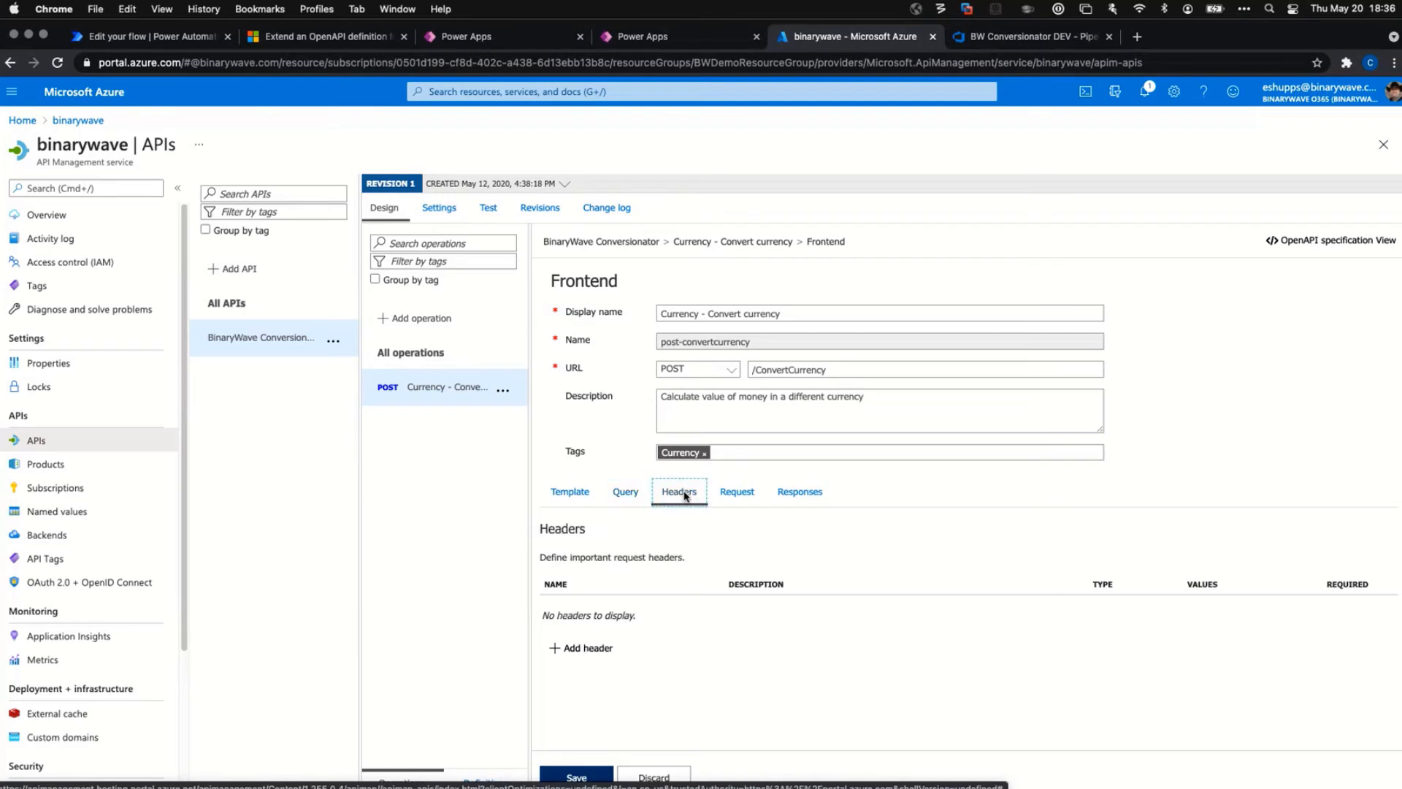
Inspect the request body's application/json content type and sample payload, then view the OpenAPI specification.
left_click(738, 494)
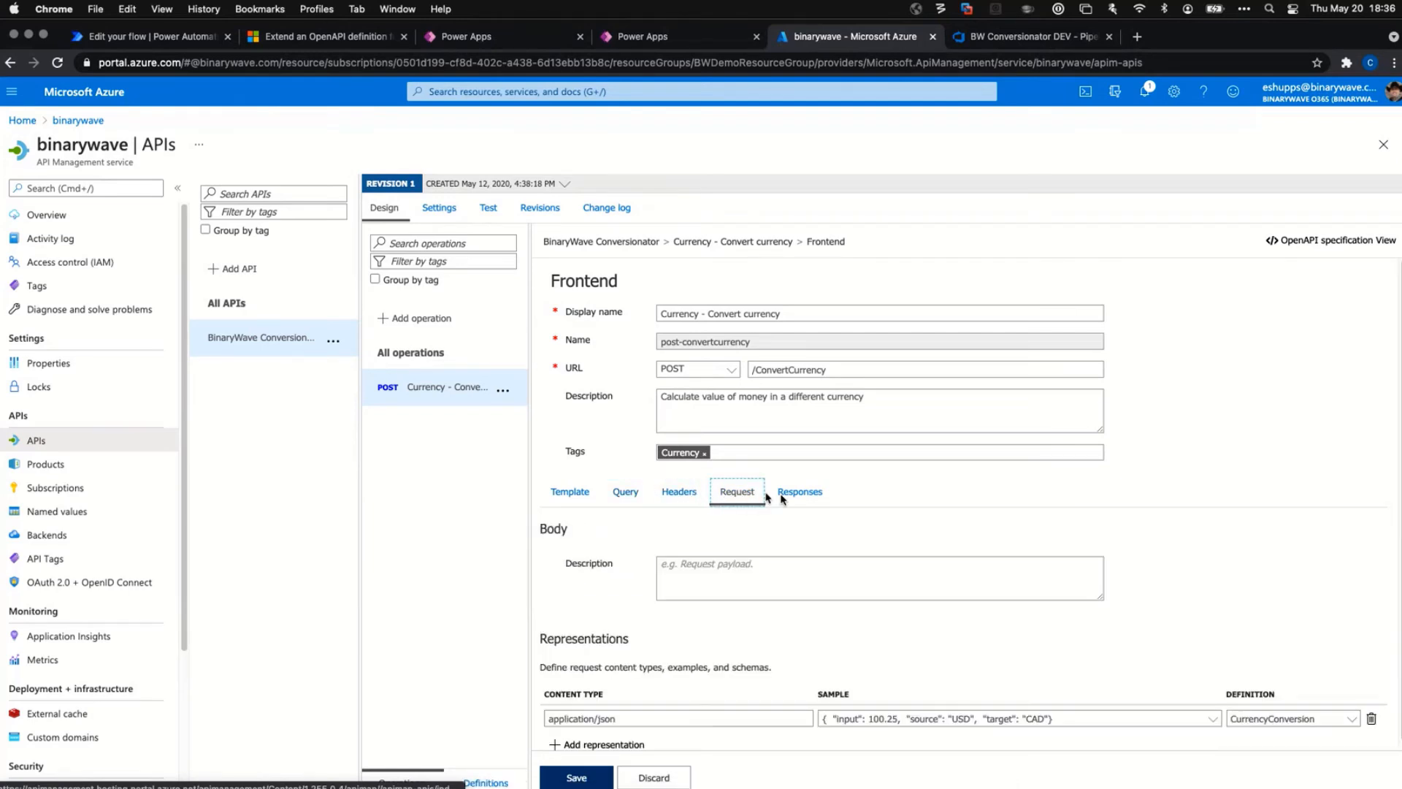
scroll(1063, 530, "down", 1)
left_click(678, 709)
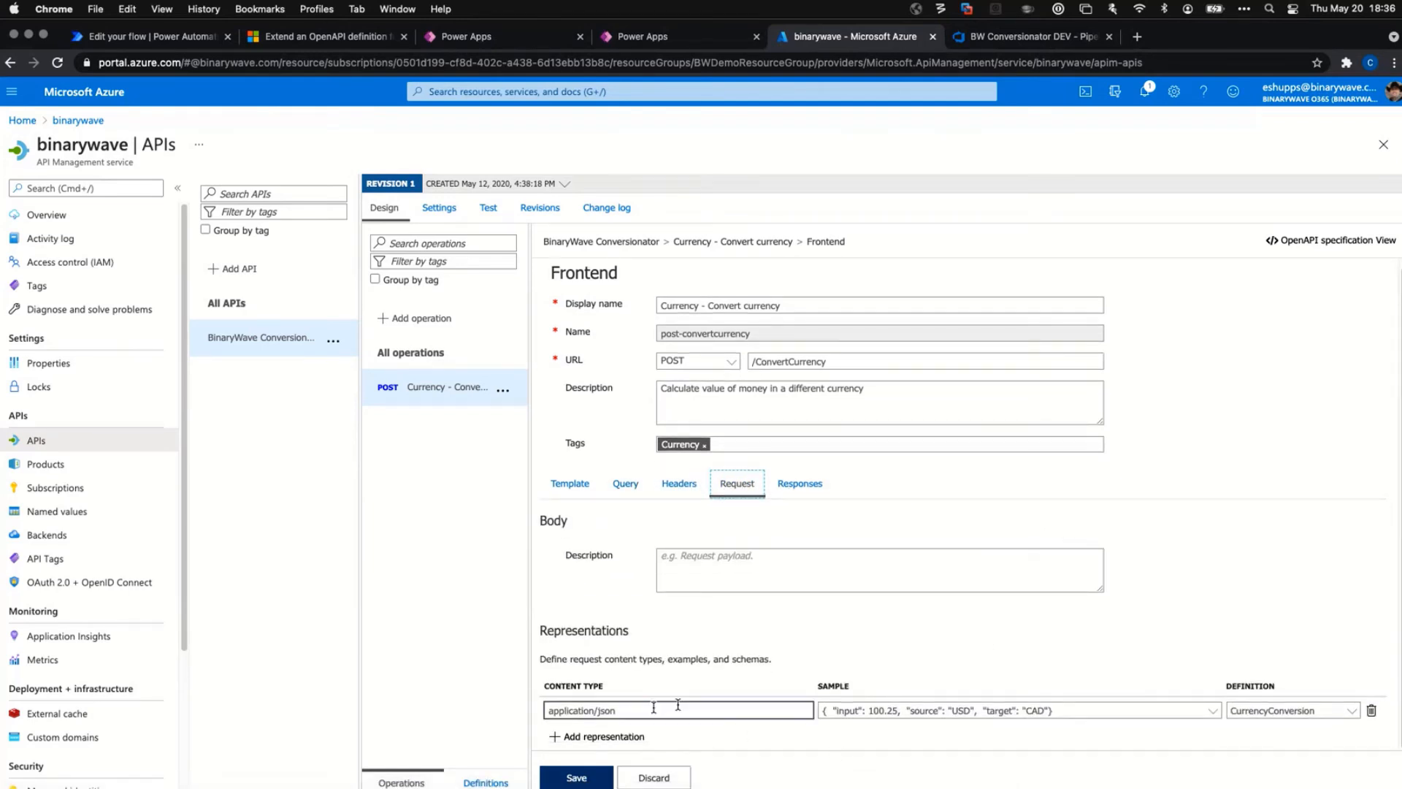
left_click(1045, 710)
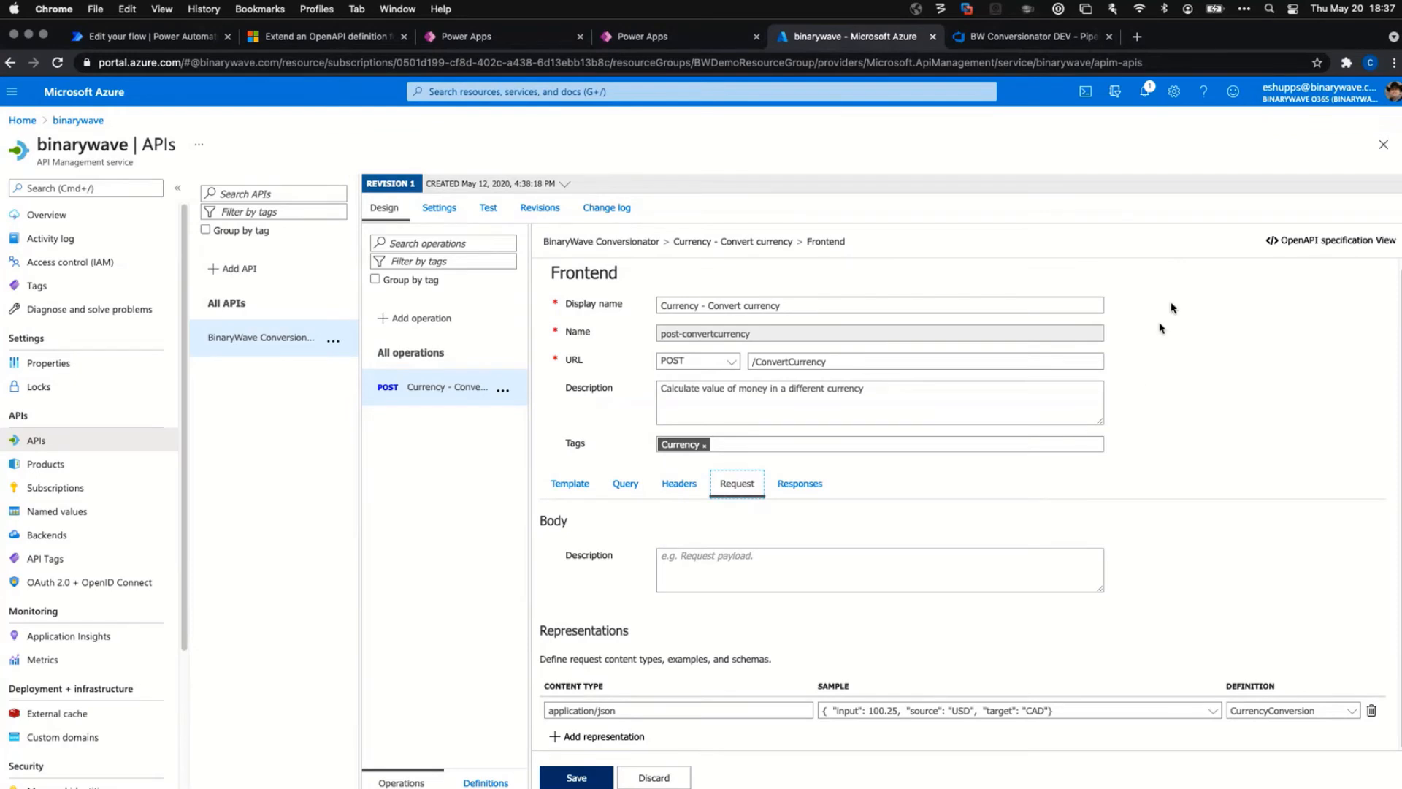
left_click(1307, 249)
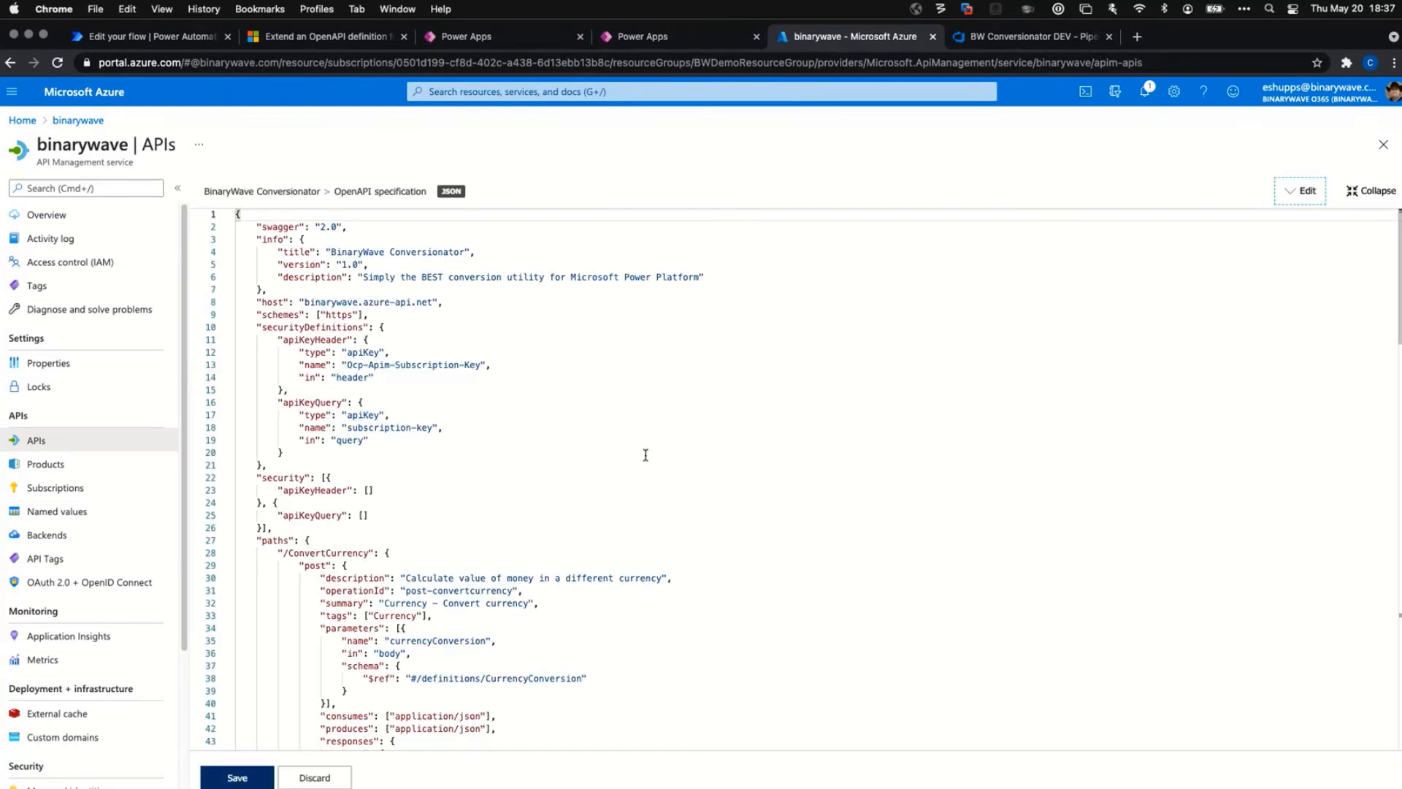
Scroll through the OpenAPI specification's JSON definitions and close it with Discard.
scroll(643, 460, "down", 10)
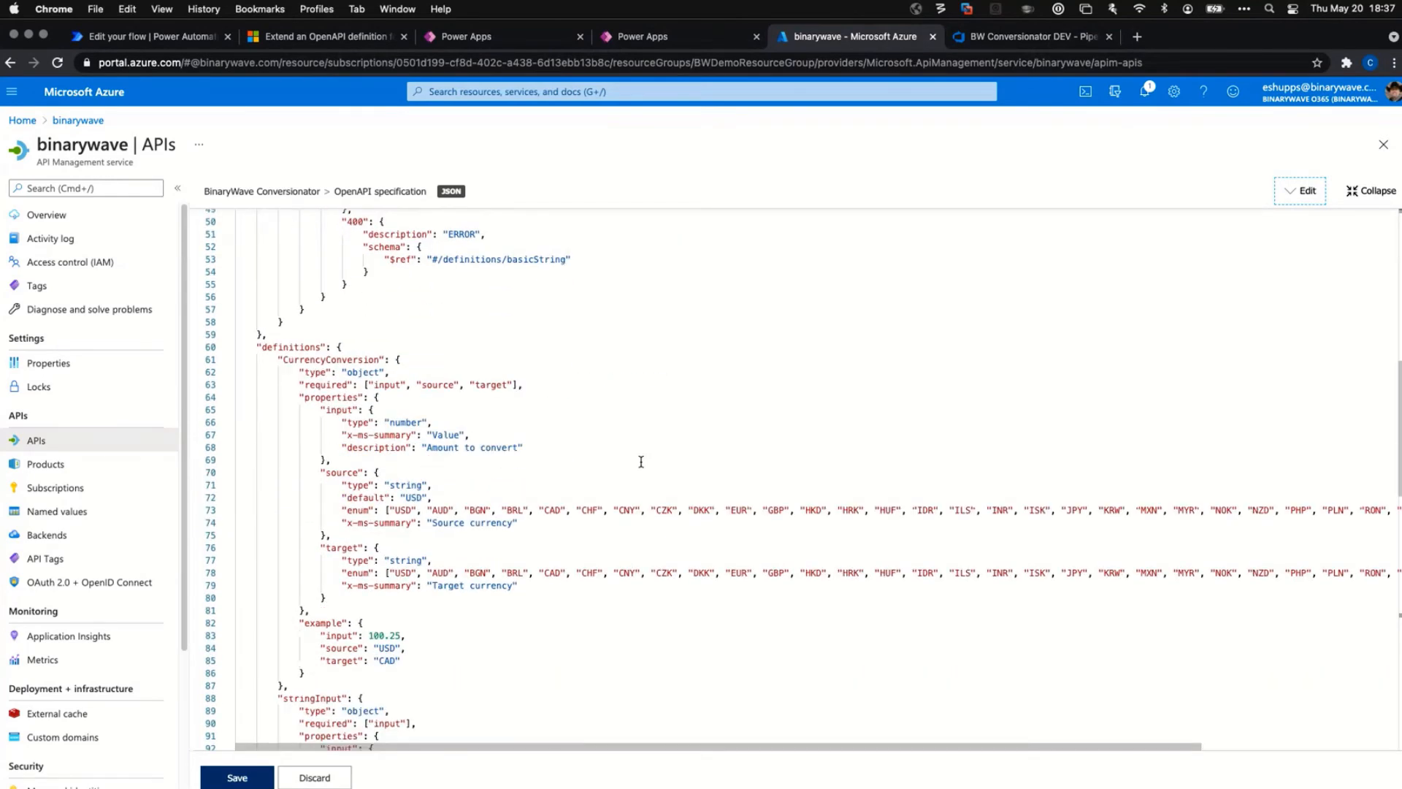
scroll(641, 461, "down", 5)
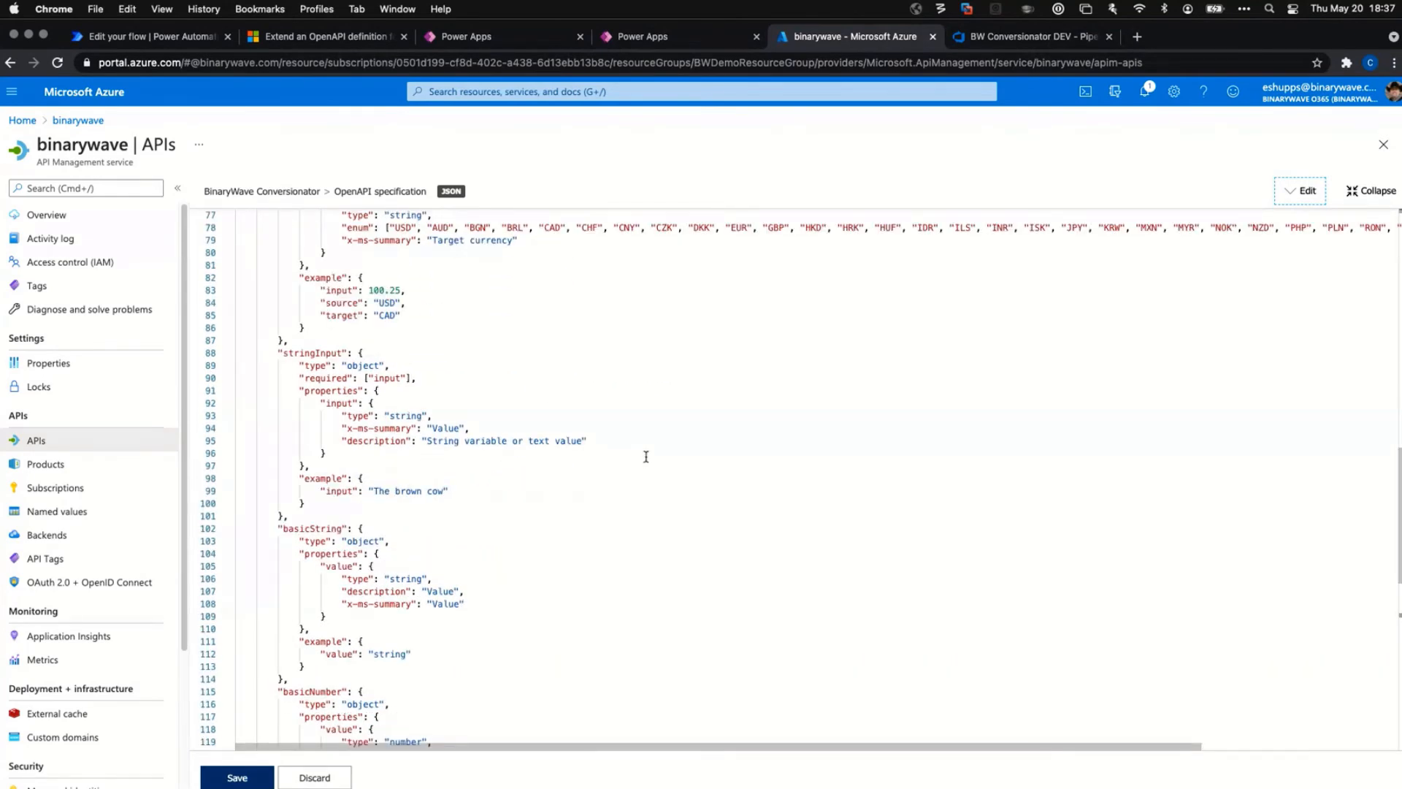
scroll(642, 460, "up", 10)
scroll(560, 353, "up", 4)
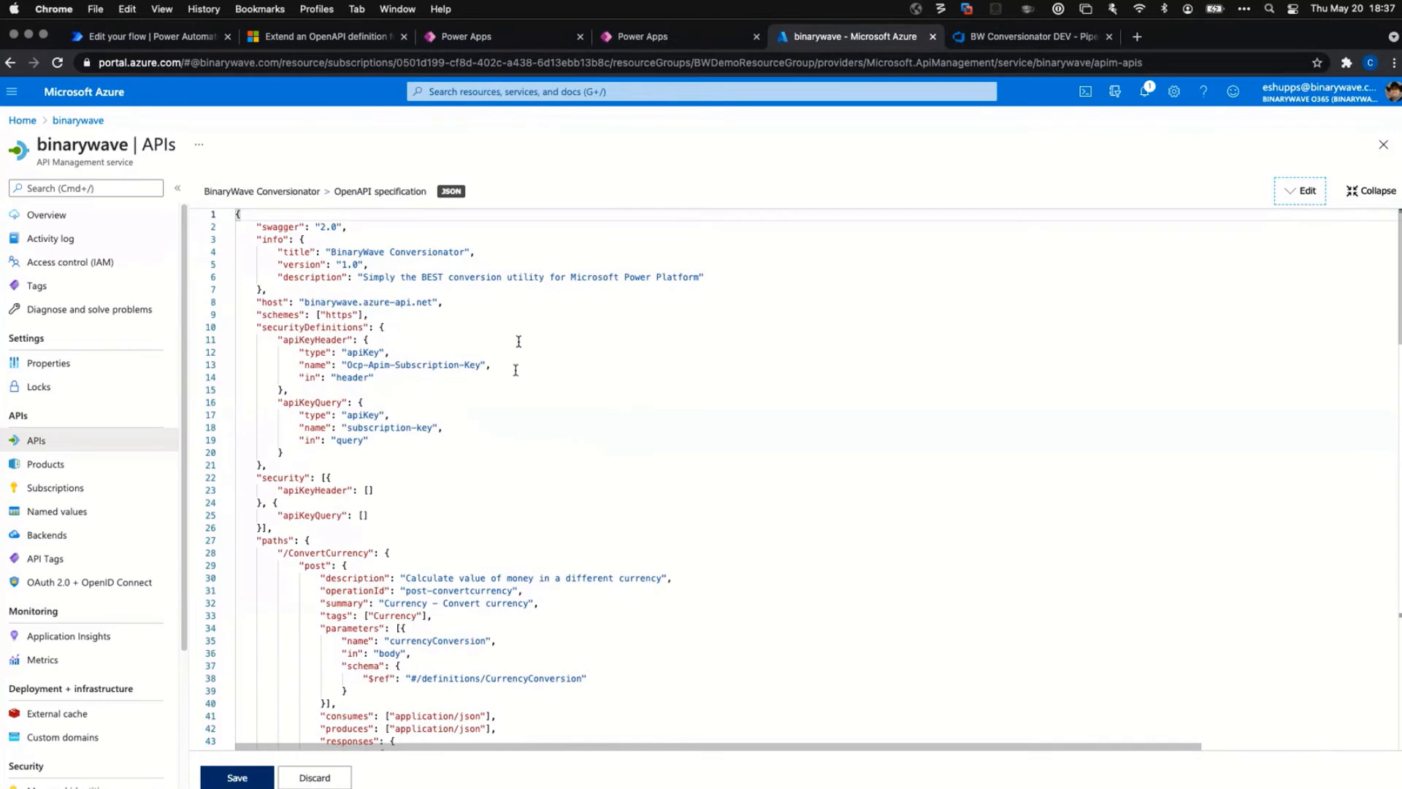
left_click(316, 779)
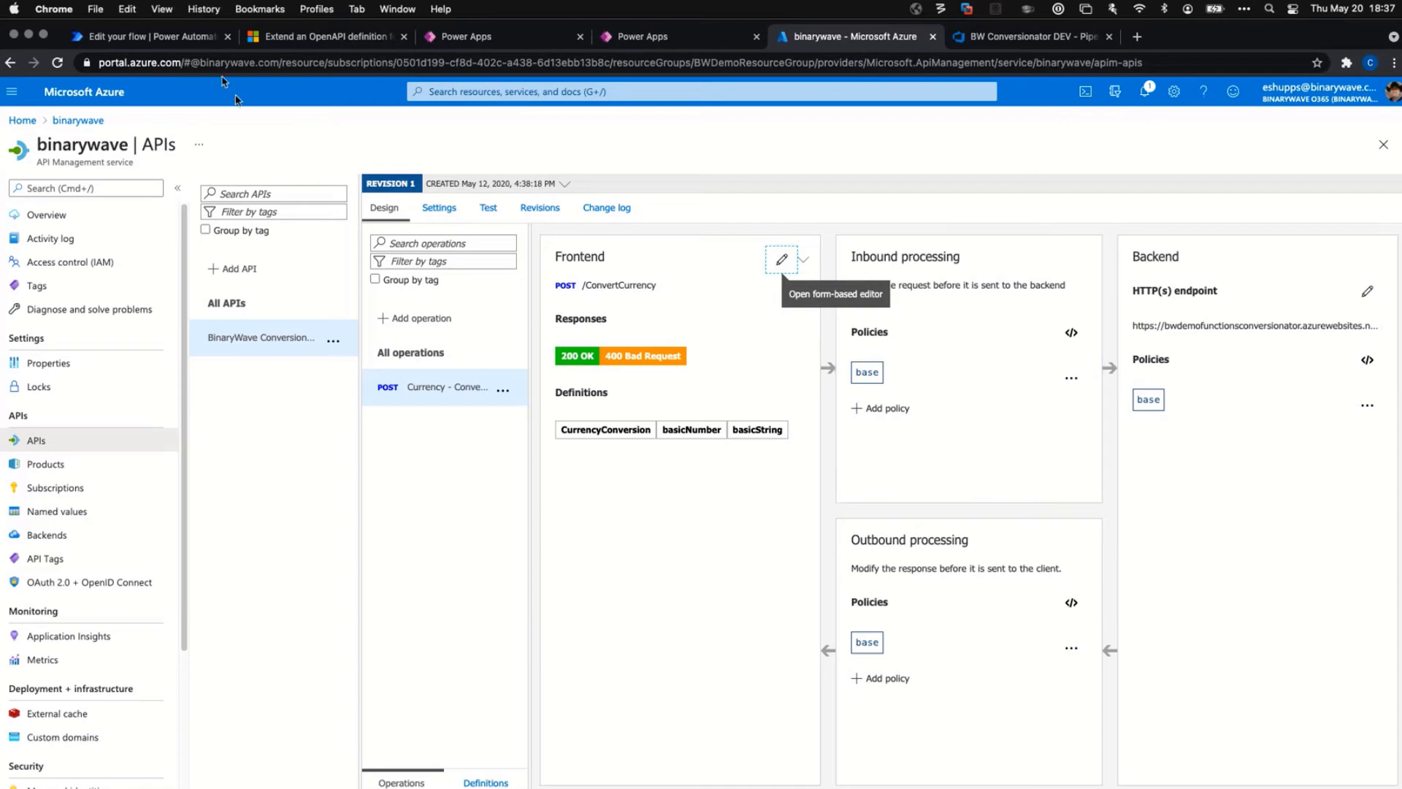
From Products, open the Demo product and view its settings: published, subscription and approval required.
left_click(69, 464)
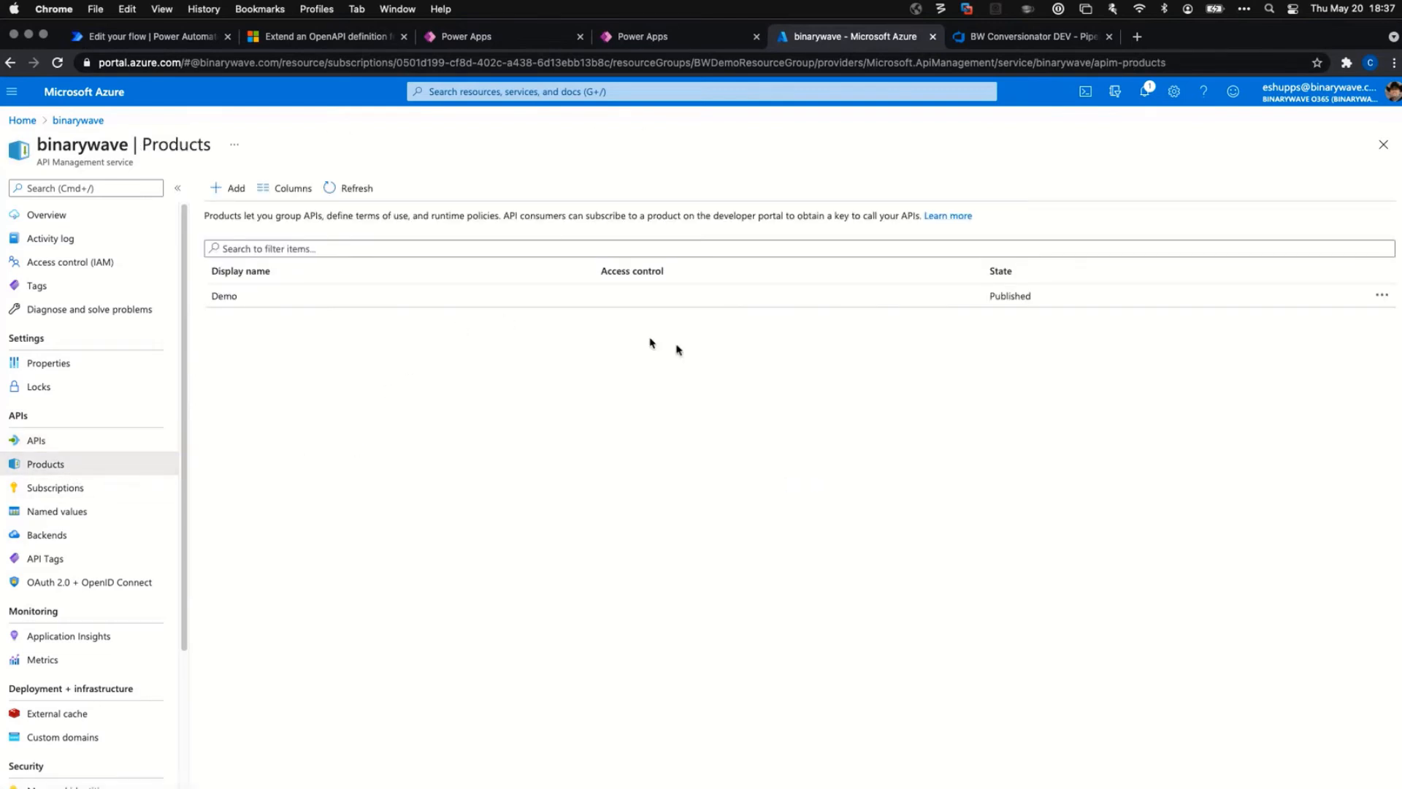
left_click(1383, 298)
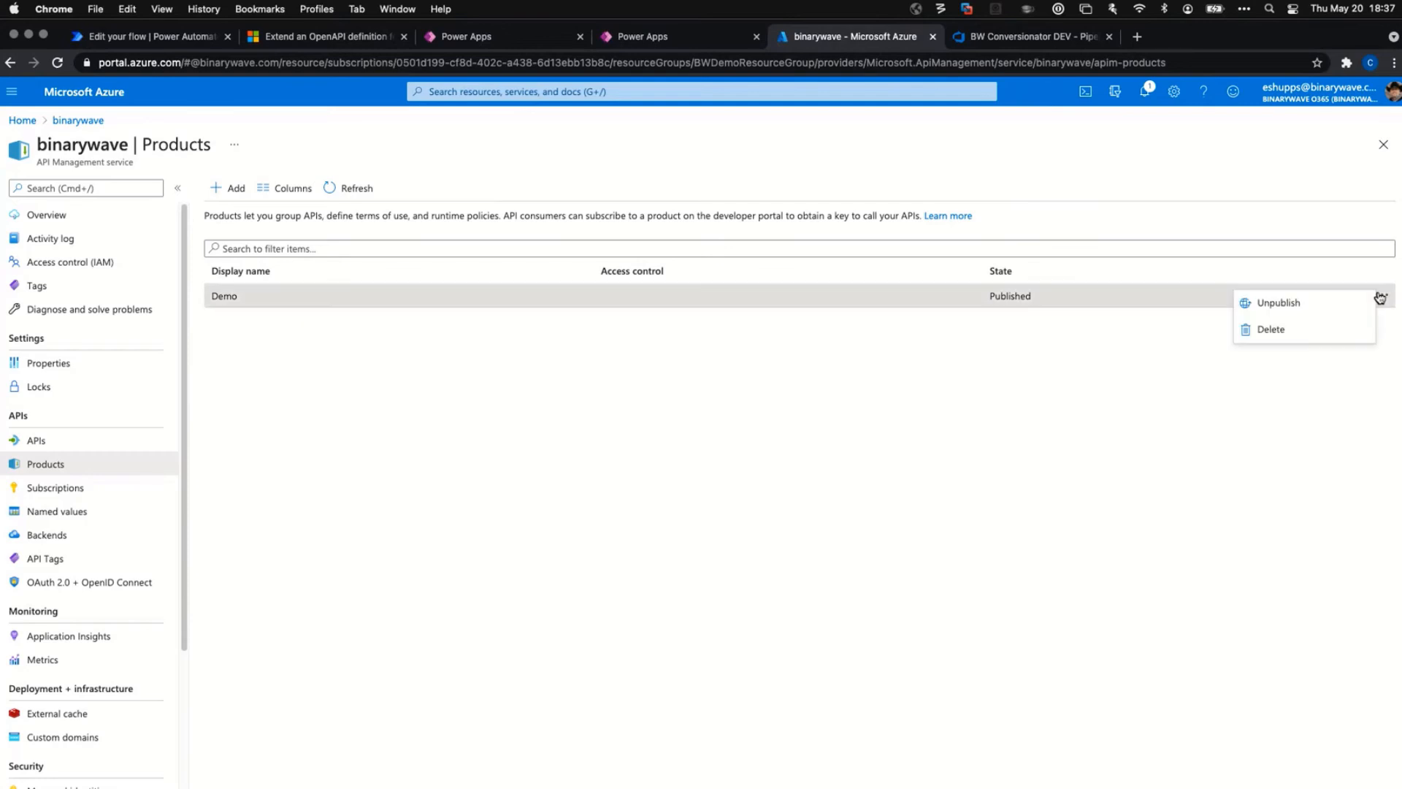
left_click(213, 302)
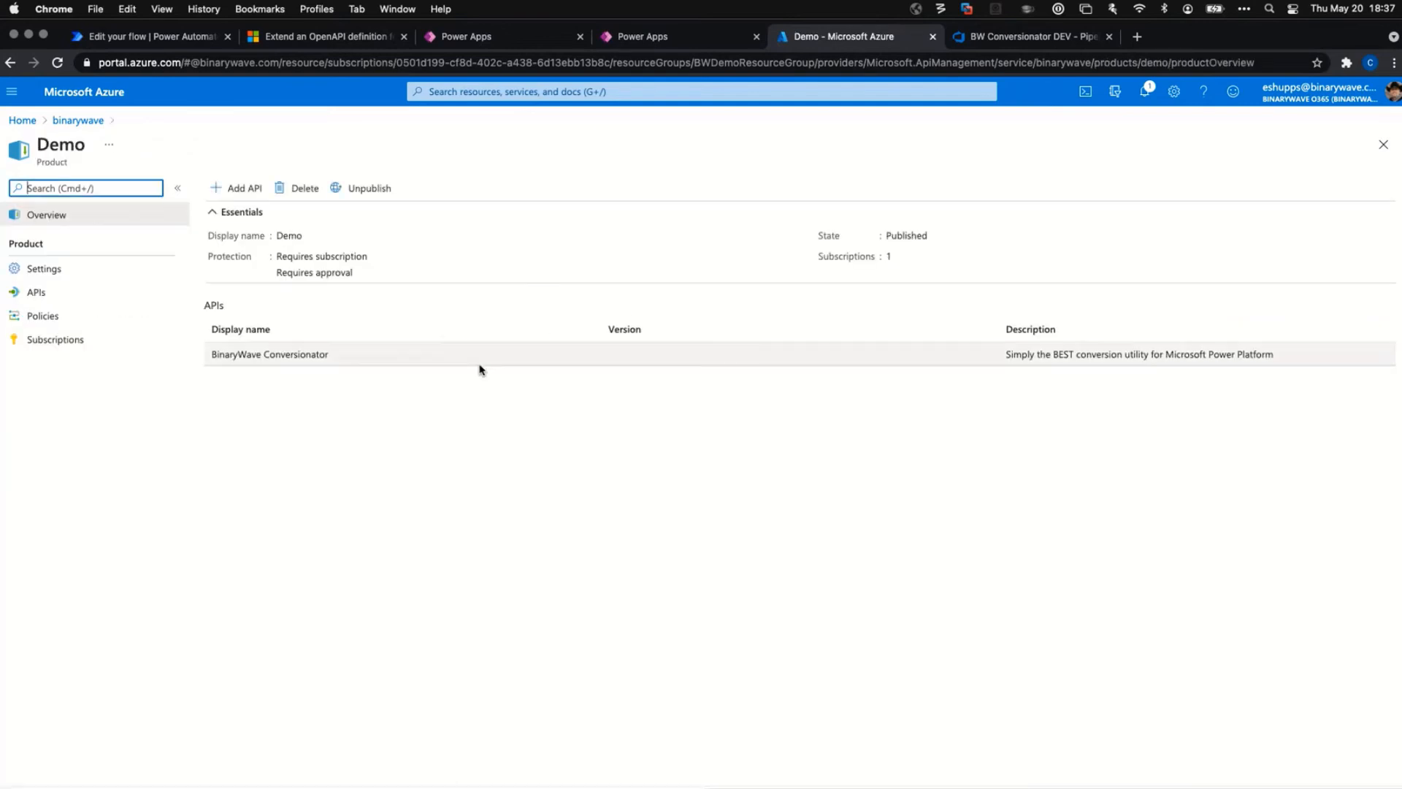
left_click(42, 271)
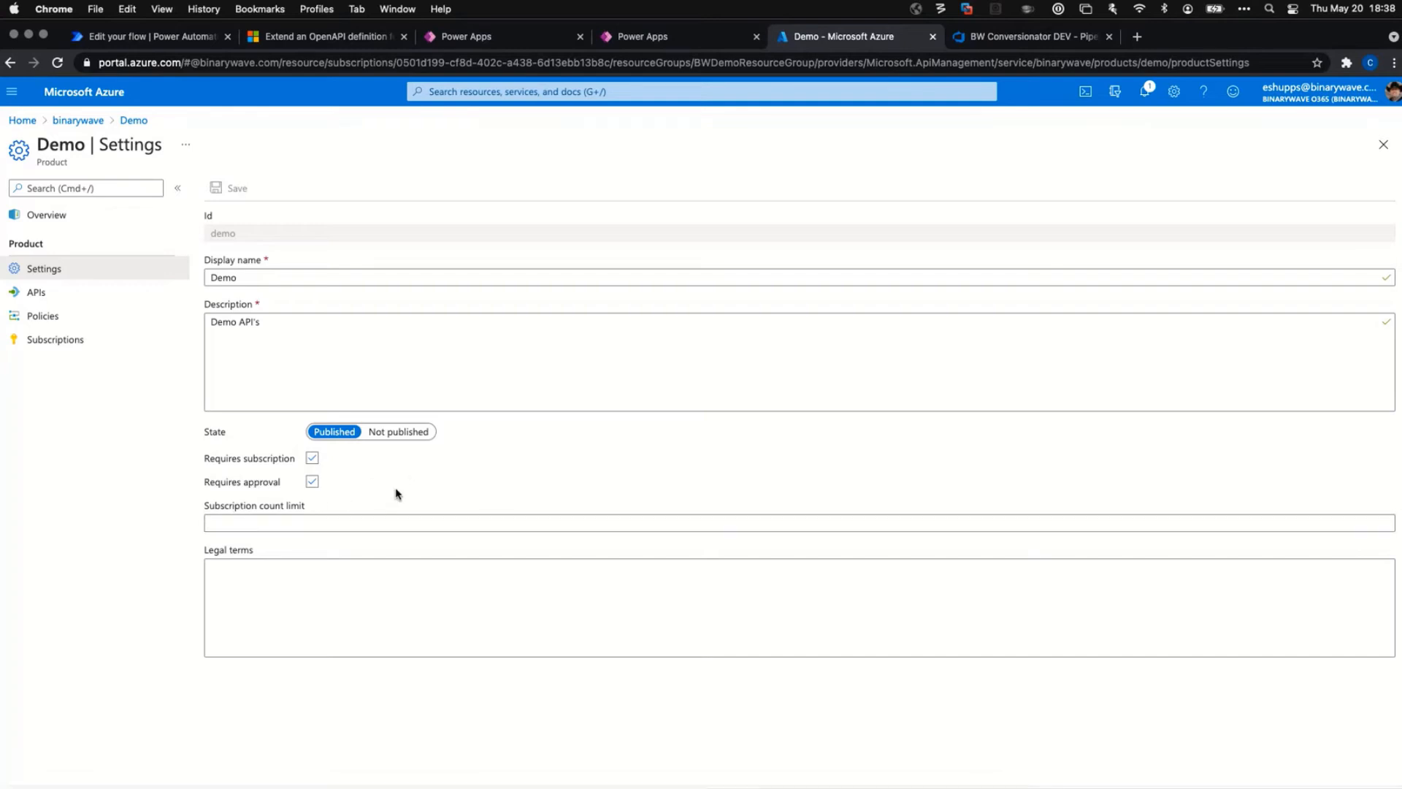
Check the Demo product's APIs, the backend section of its policies, and its BinaryWave Test Subscription.
left_click(42, 296)
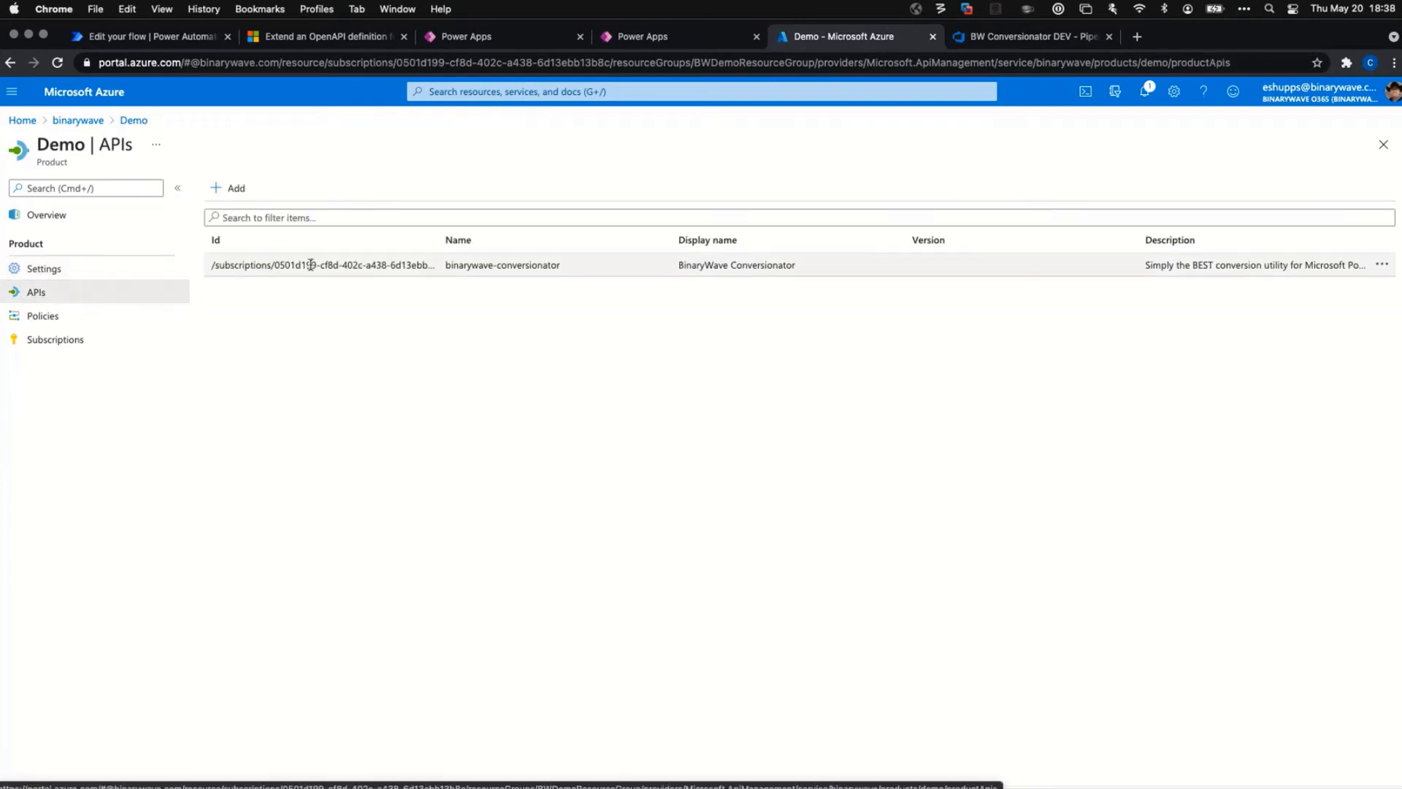
left_click(15, 316)
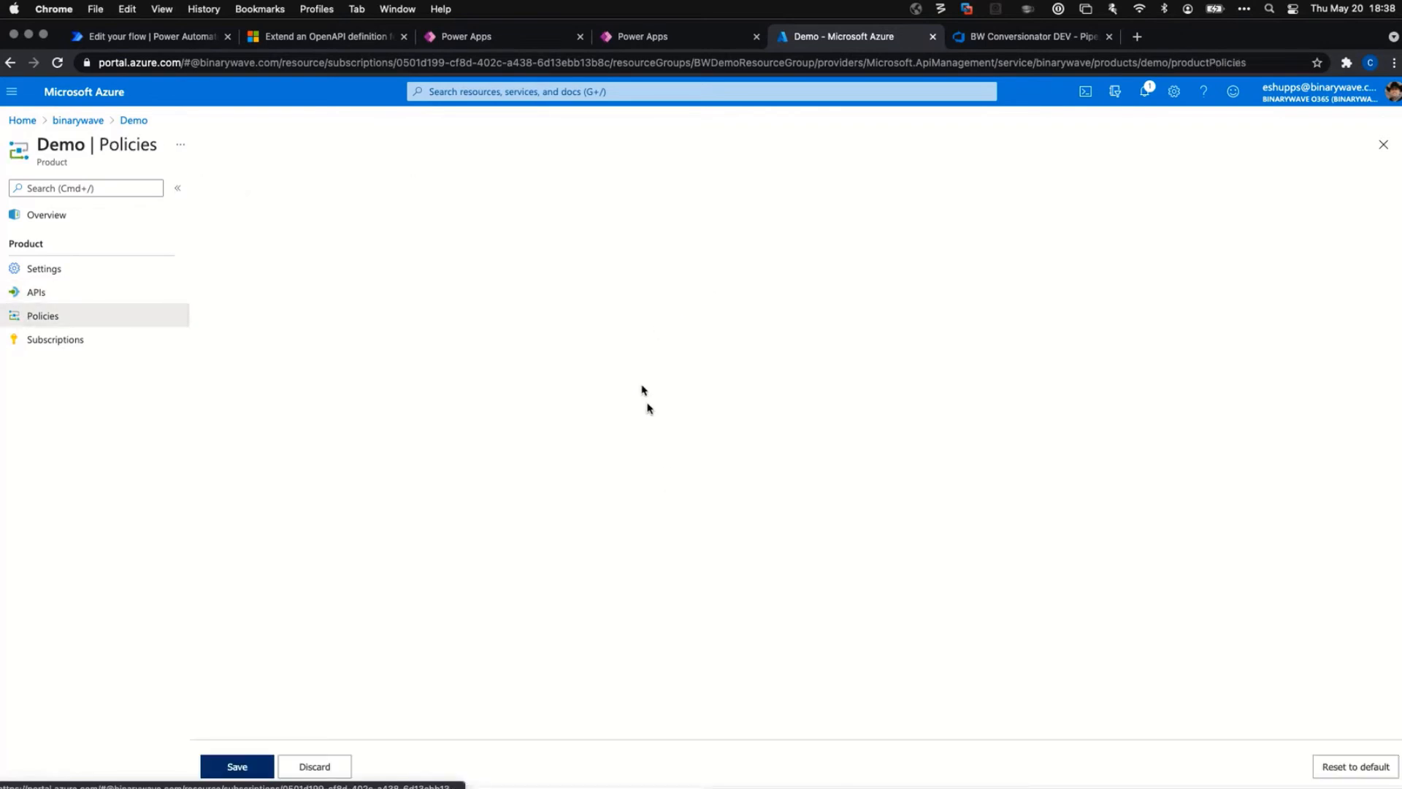
left_click(420, 375)
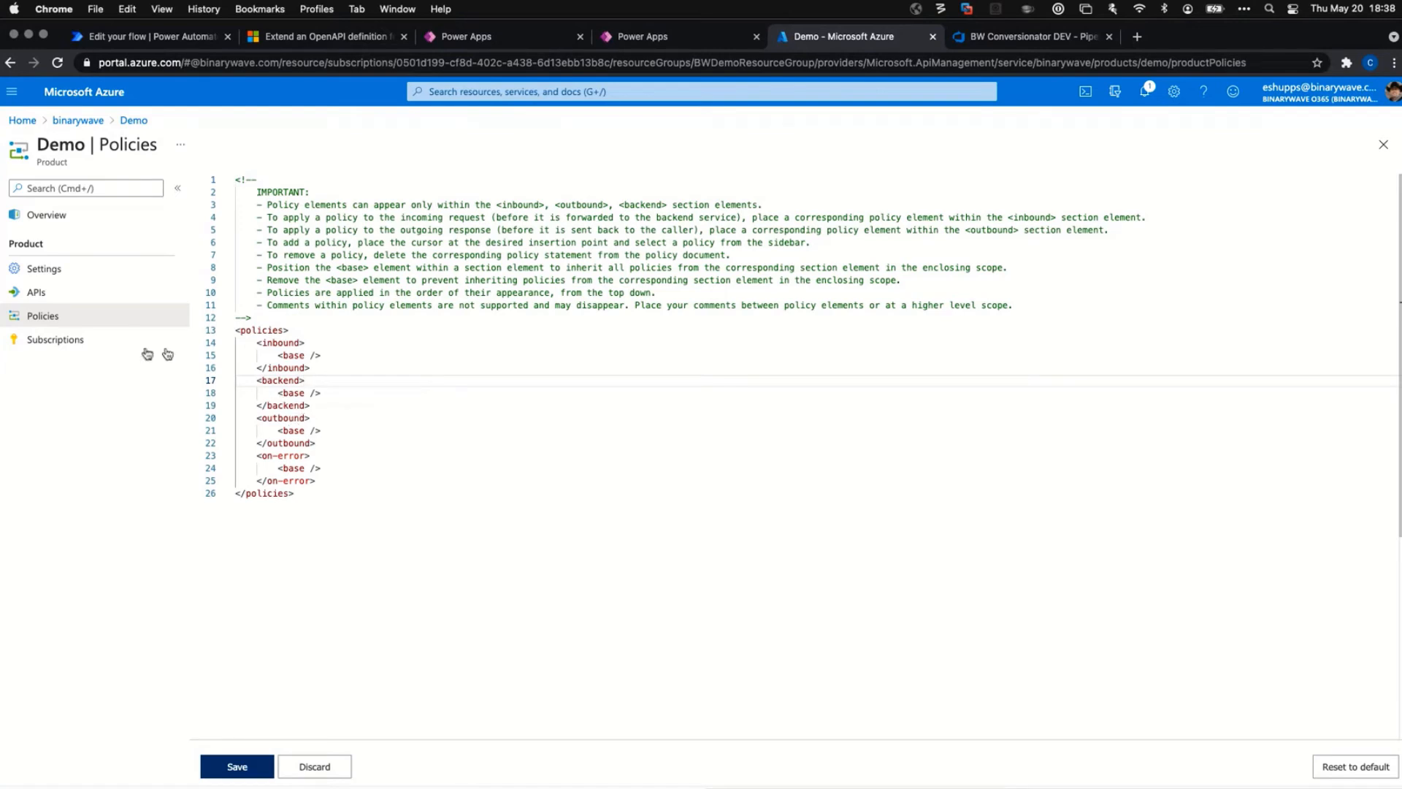
left_click(68, 341)
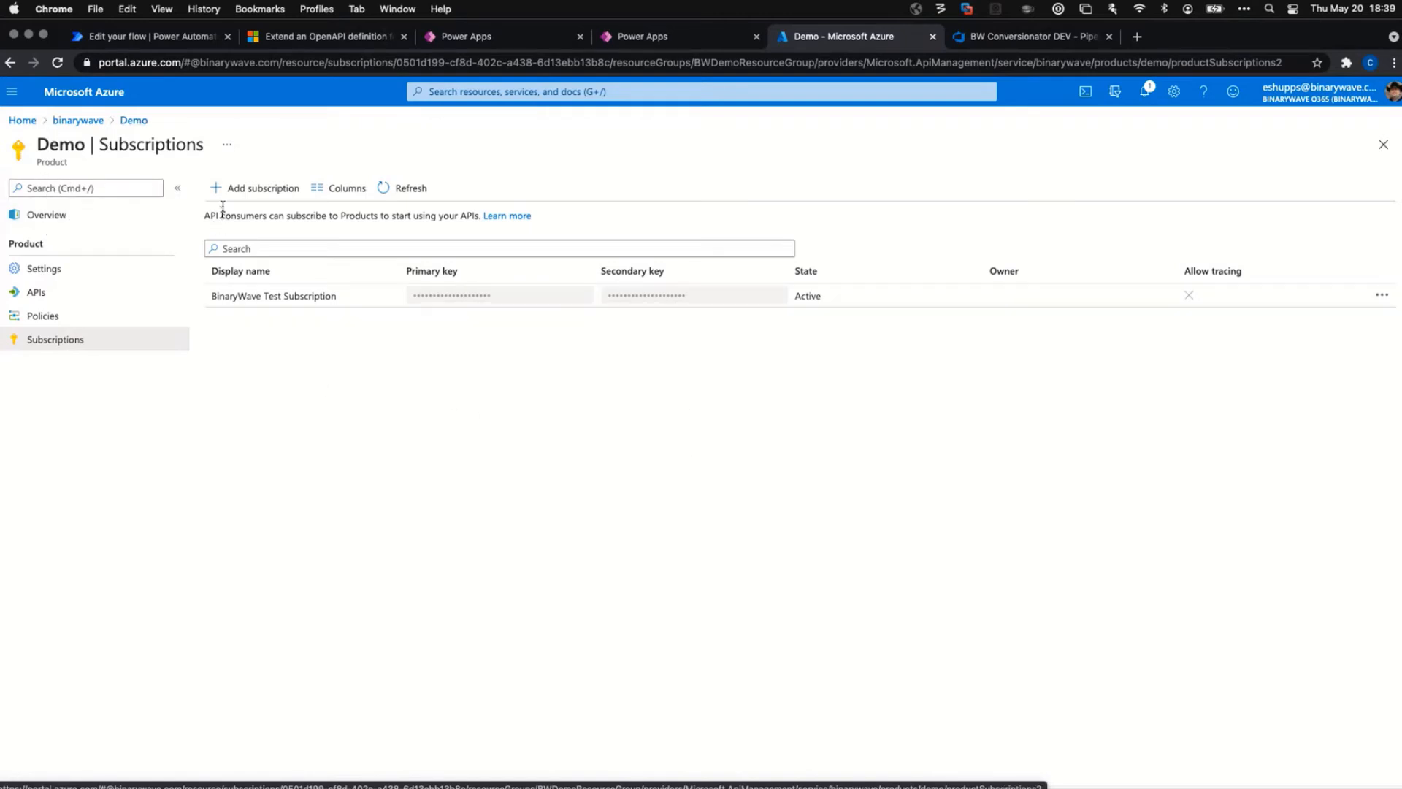
Return via breadcrumbs to the binarywave service, then view its Subscriptions and the empty Backends list.
left_click(135, 122)
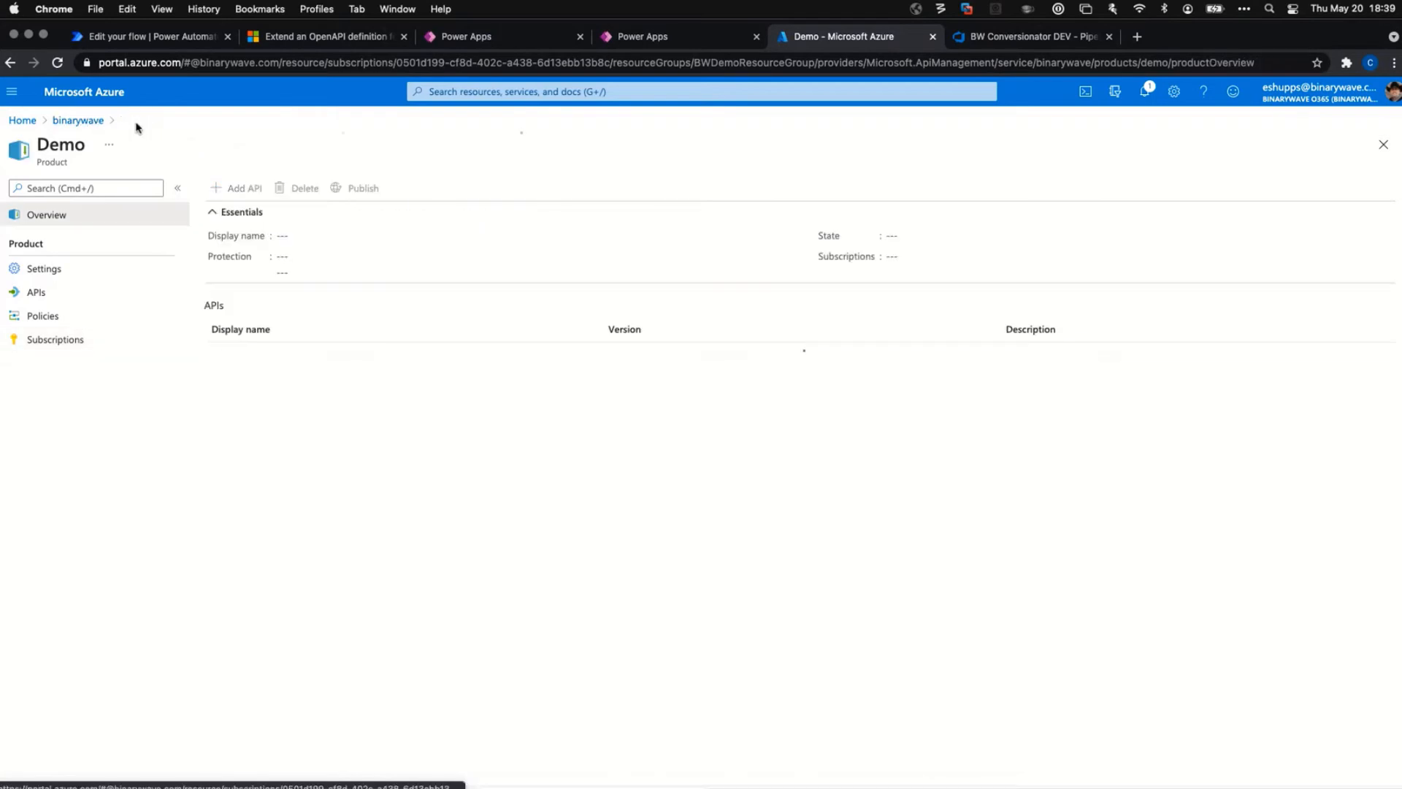
left_click(85, 121)
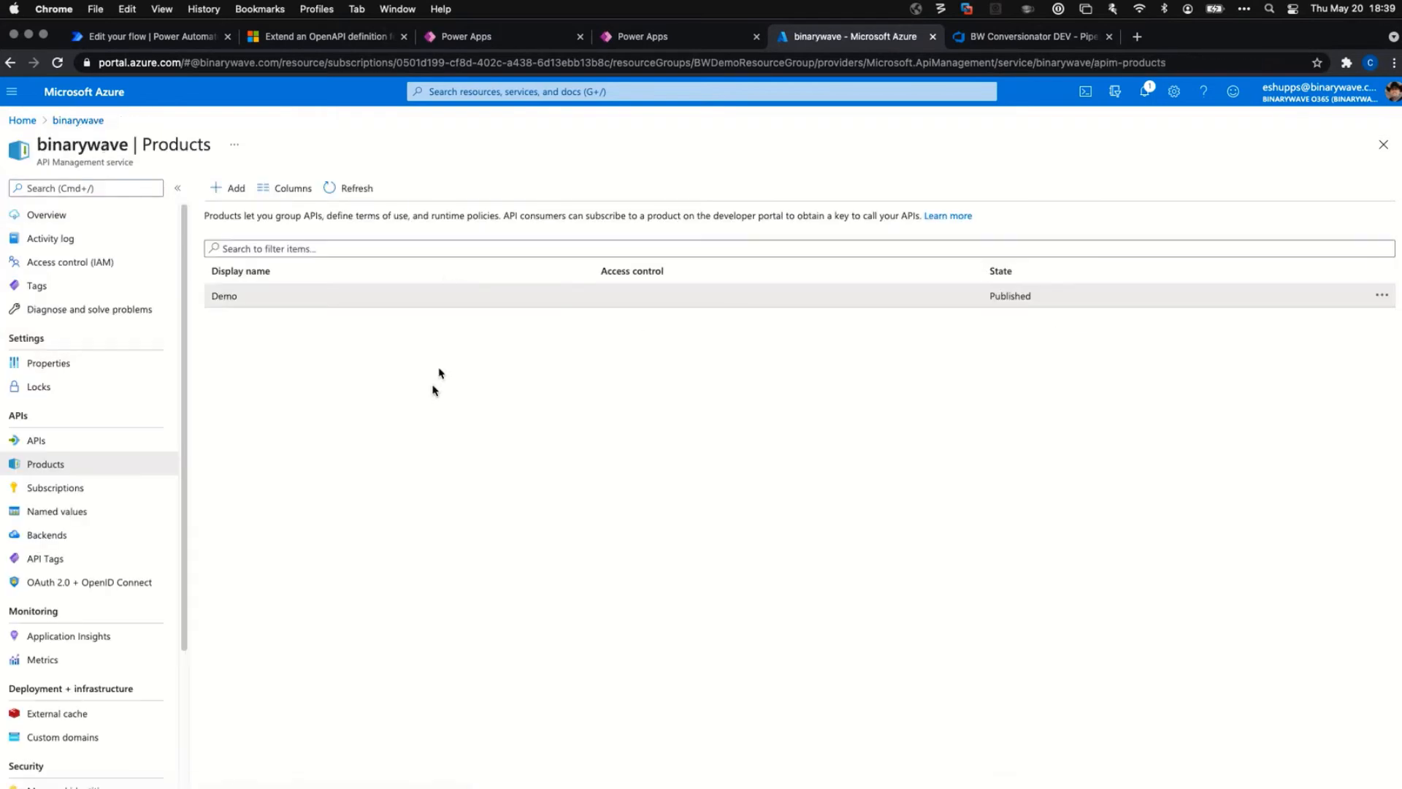
left_click(74, 487)
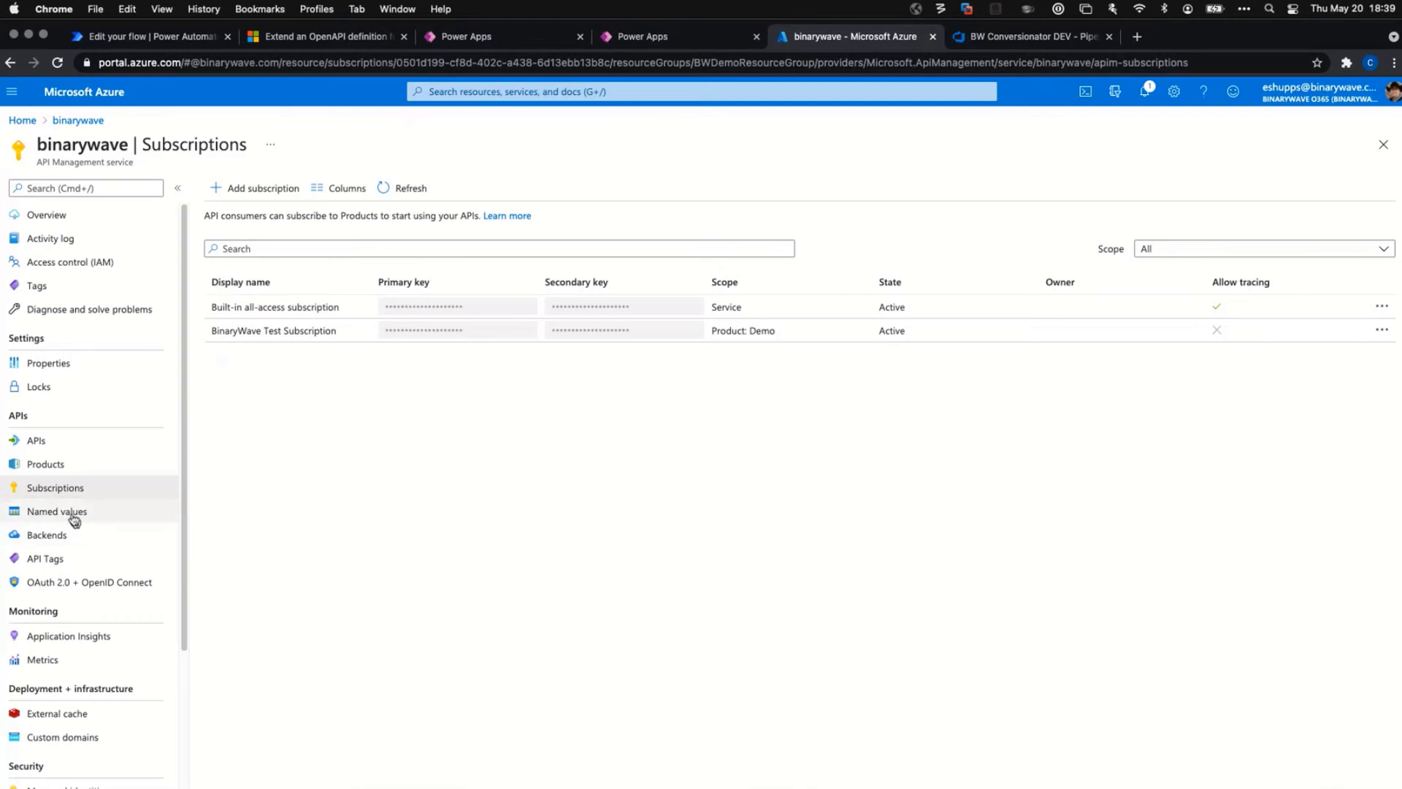
left_click(53, 540)
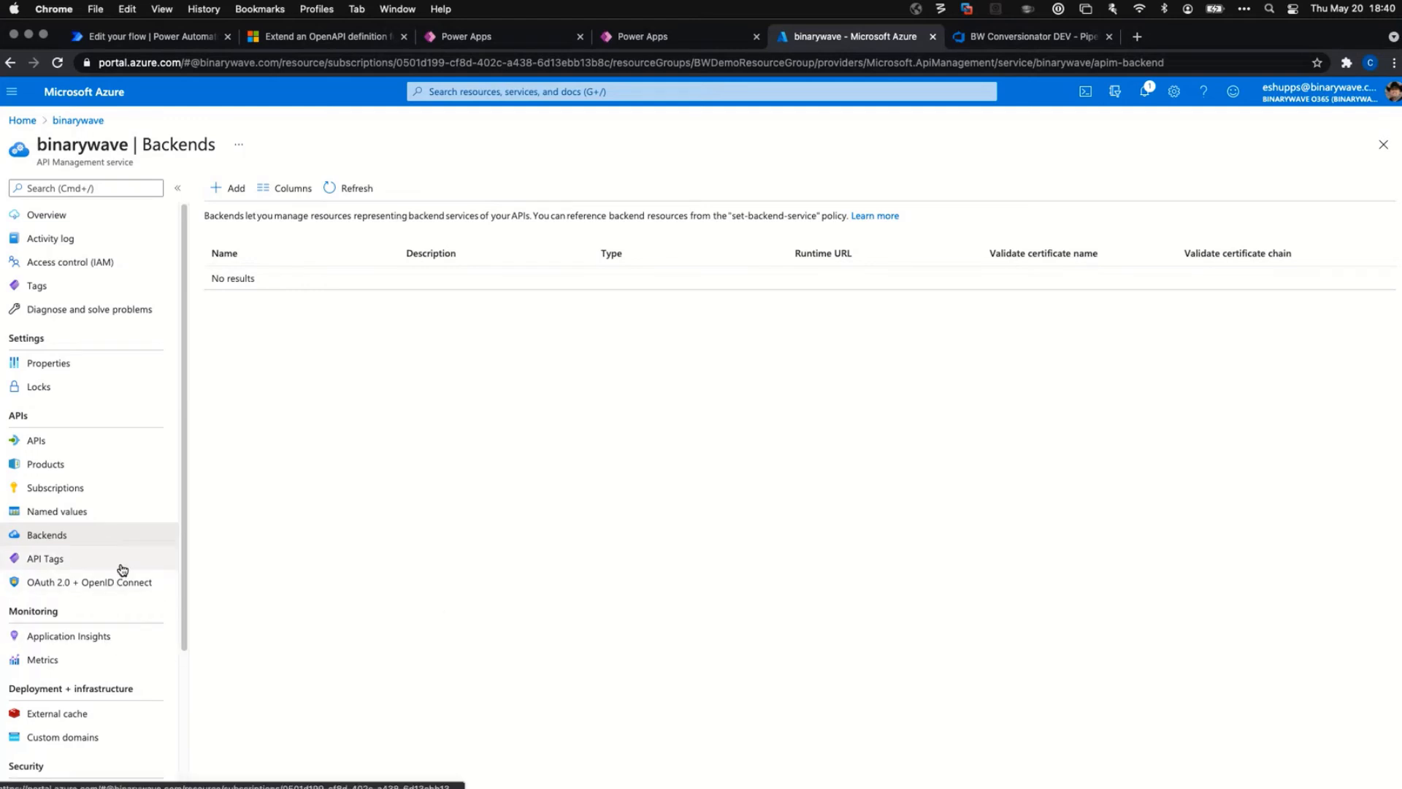
Check the Currency API tag, then view the empty OAuth 2.0 + OpenID Connect page.
left_click(48, 560)
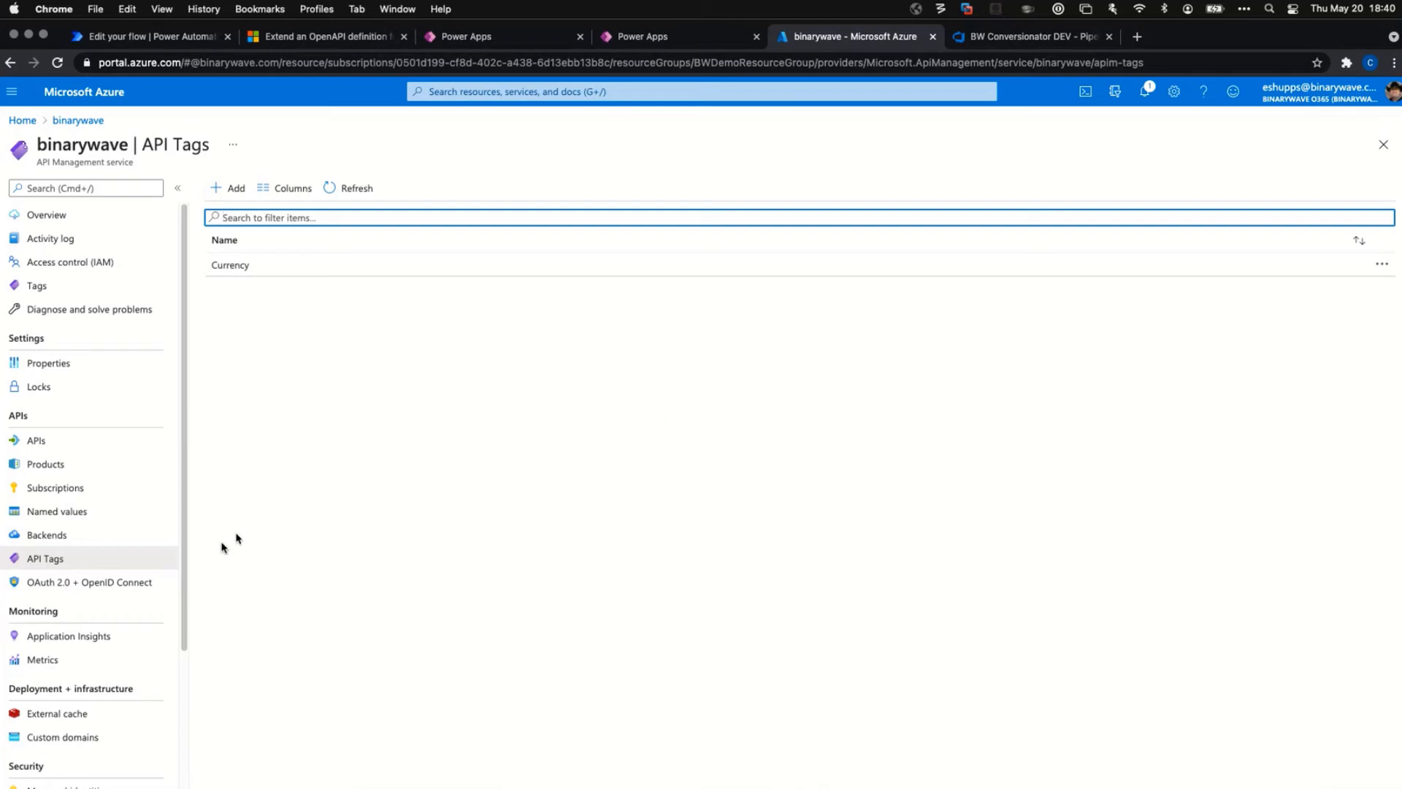
left_click(119, 585)
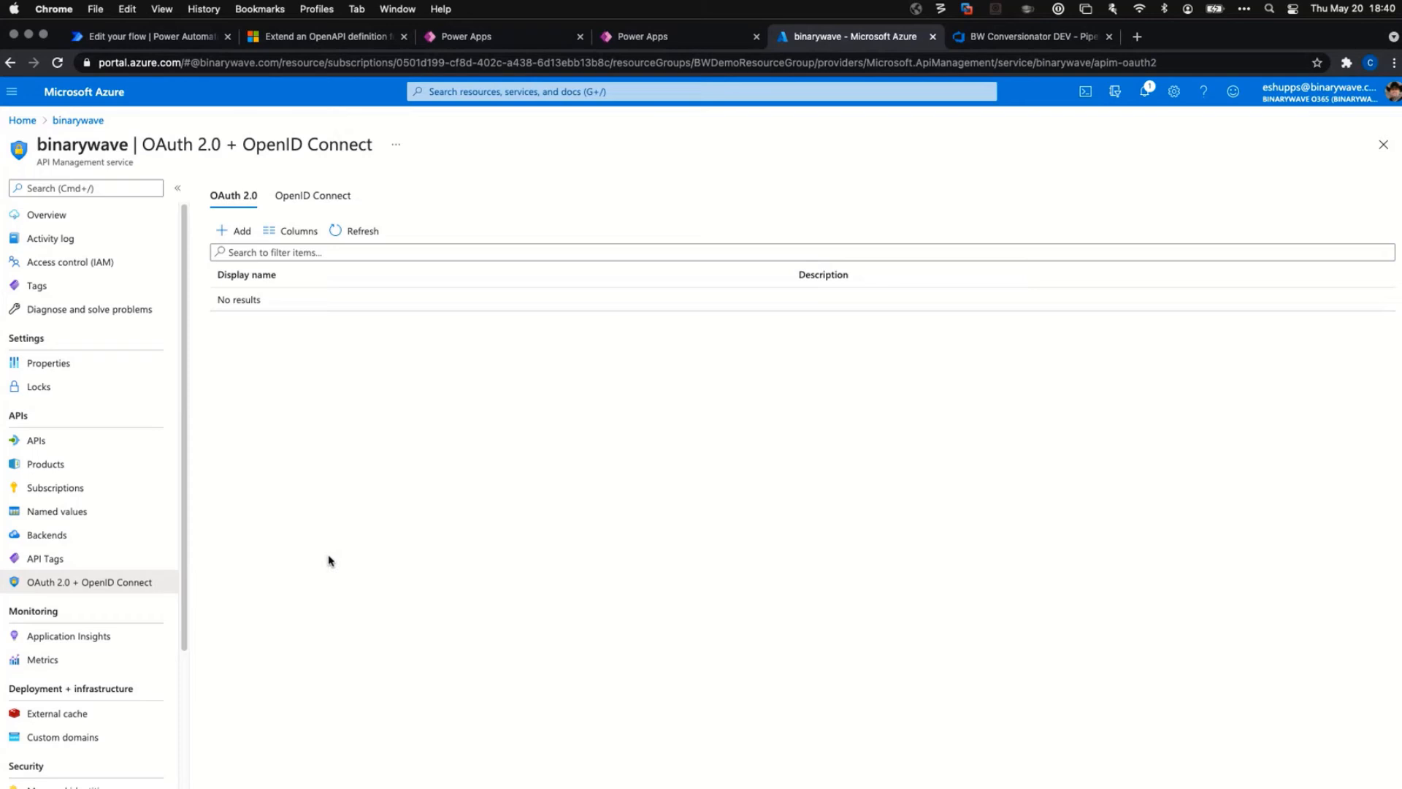
Start a new OAuth 2.0 server, then close the Add OAuth2 service form, discarding its edits.
left_click(225, 231)
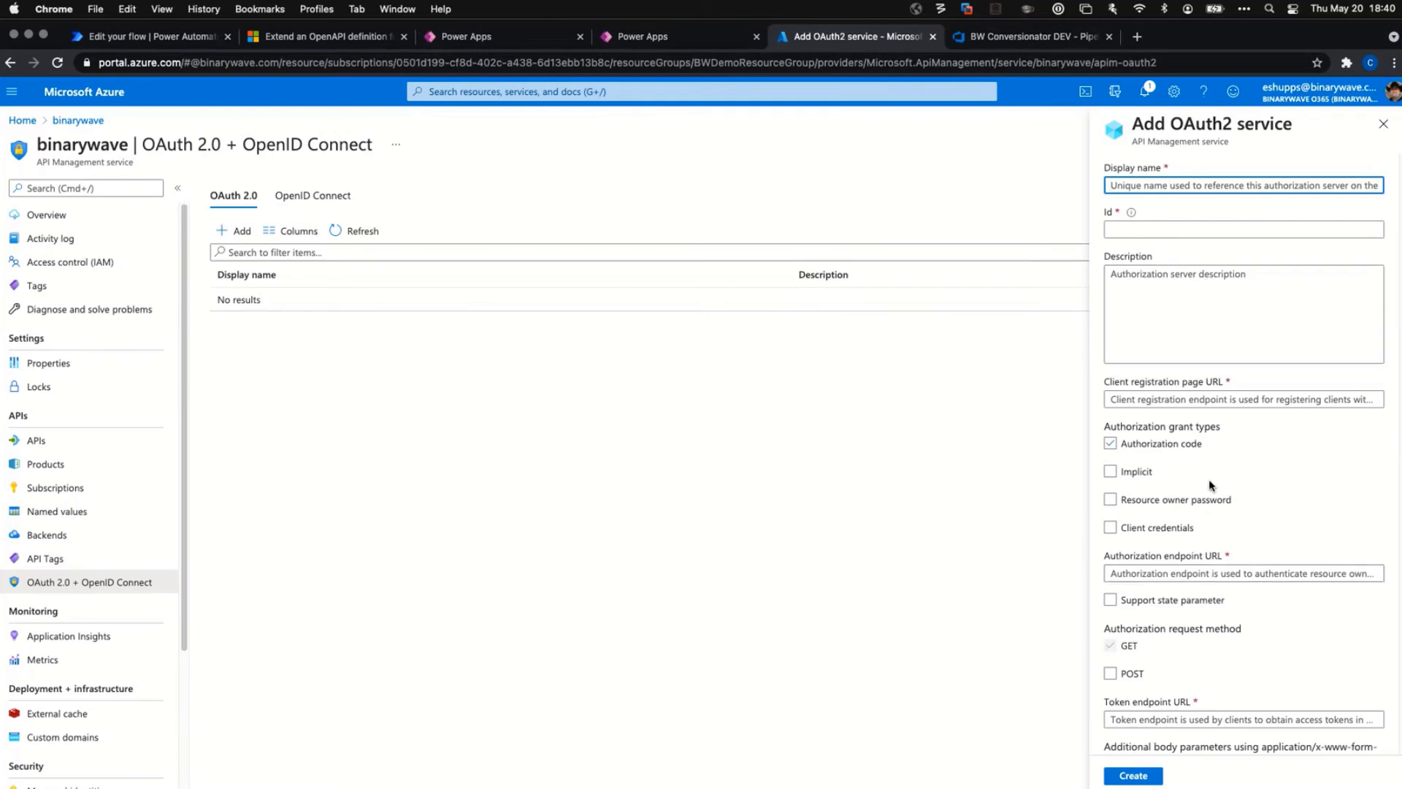
scroll(1210, 486, "down", 5)
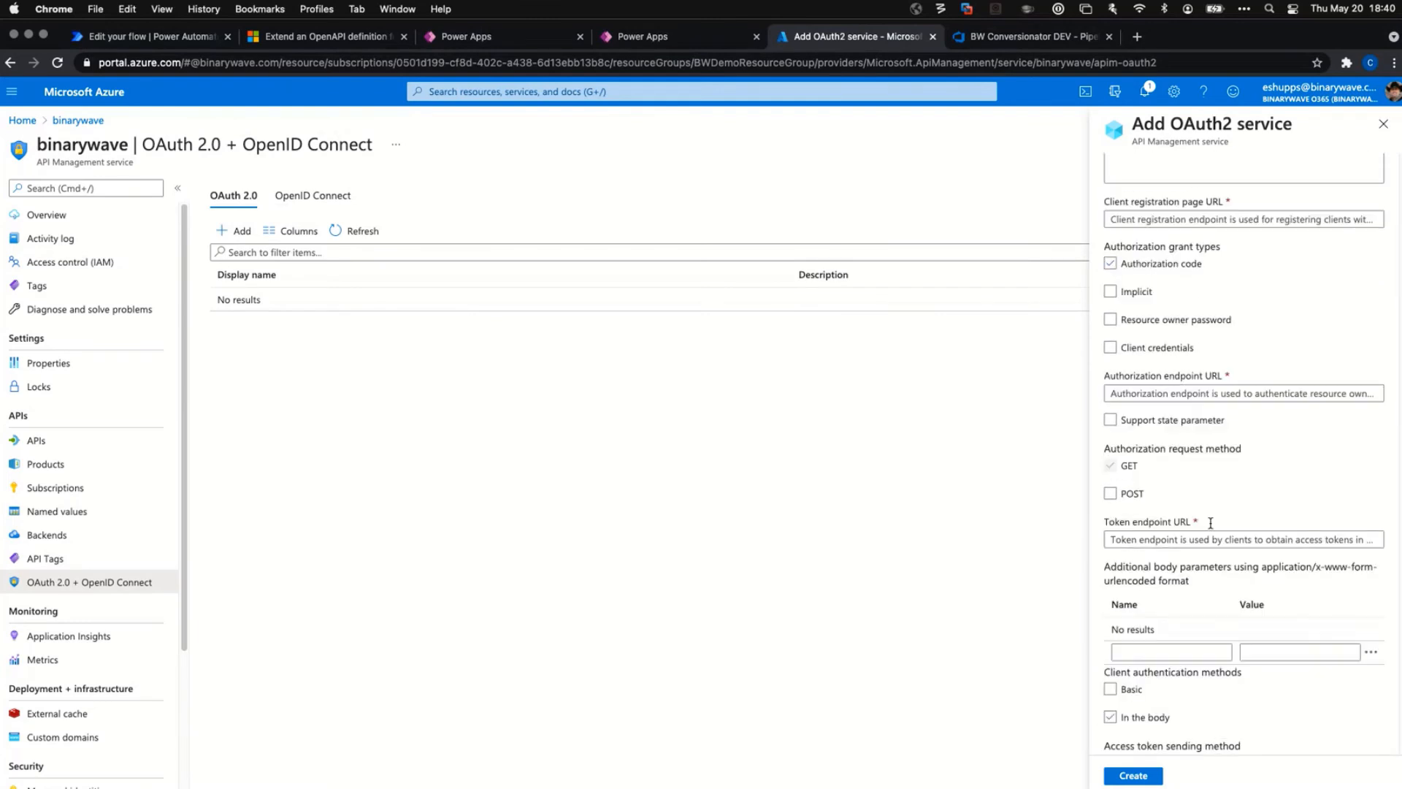
scroll(1205, 526, "down", 2)
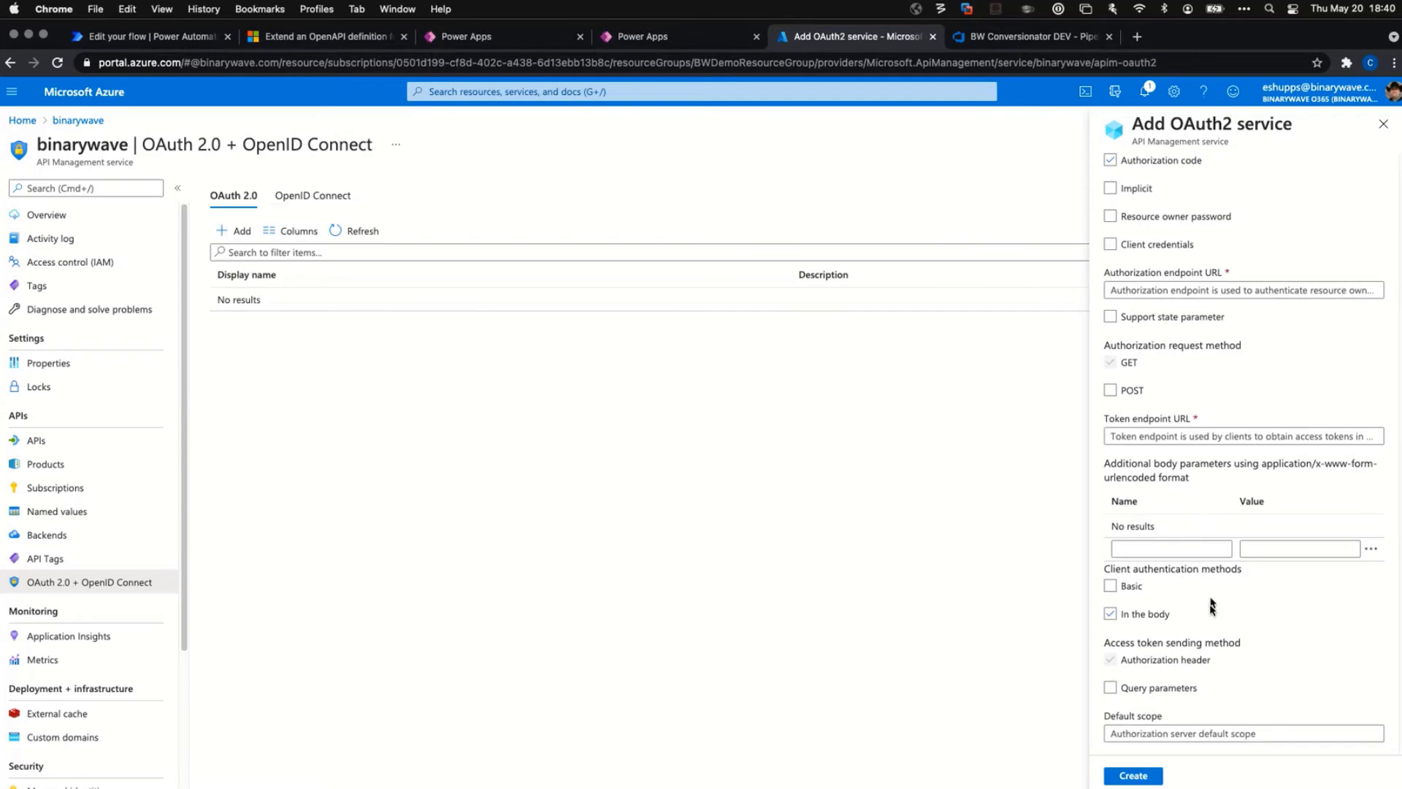
scroll(1210, 616, "down", 3)
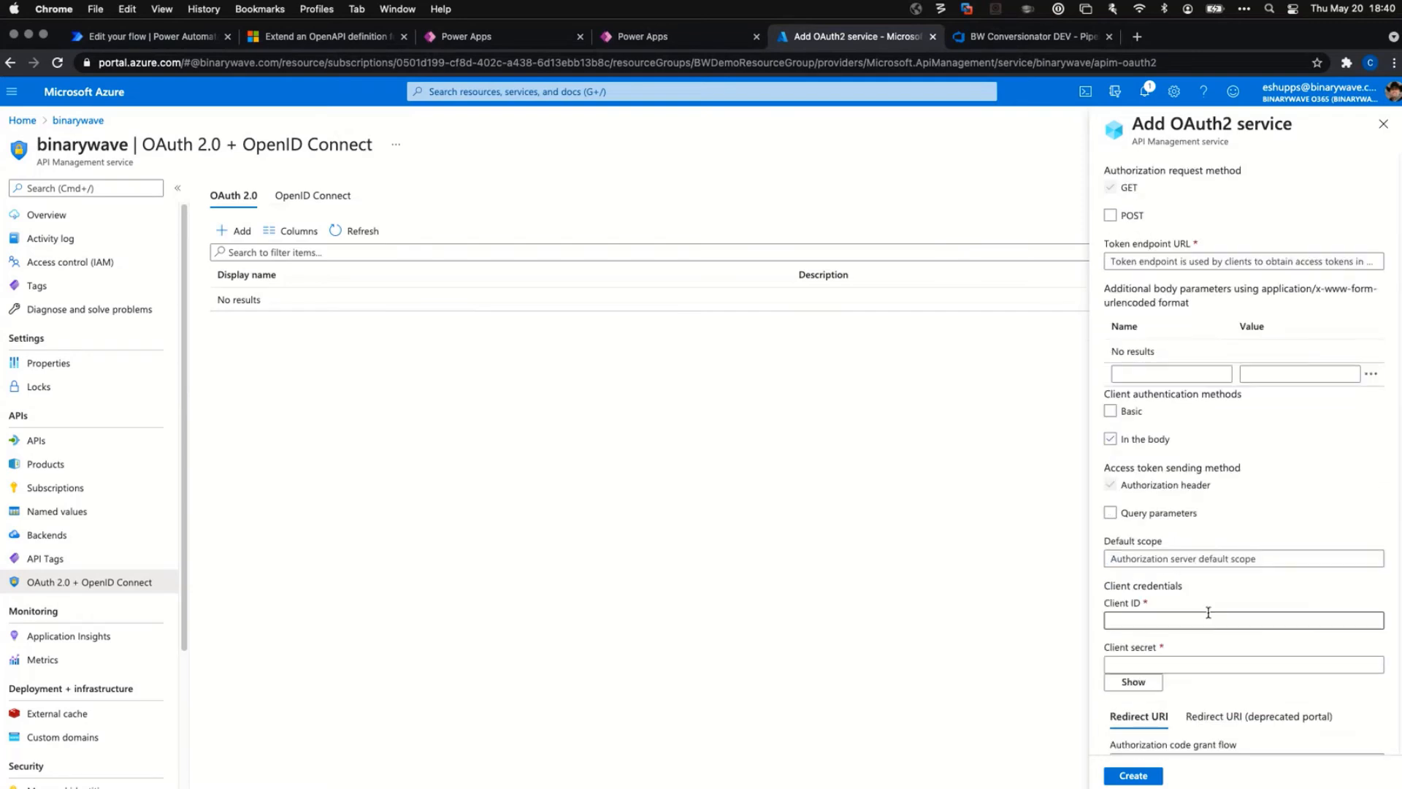
scroll(1208, 612, "down", 3)
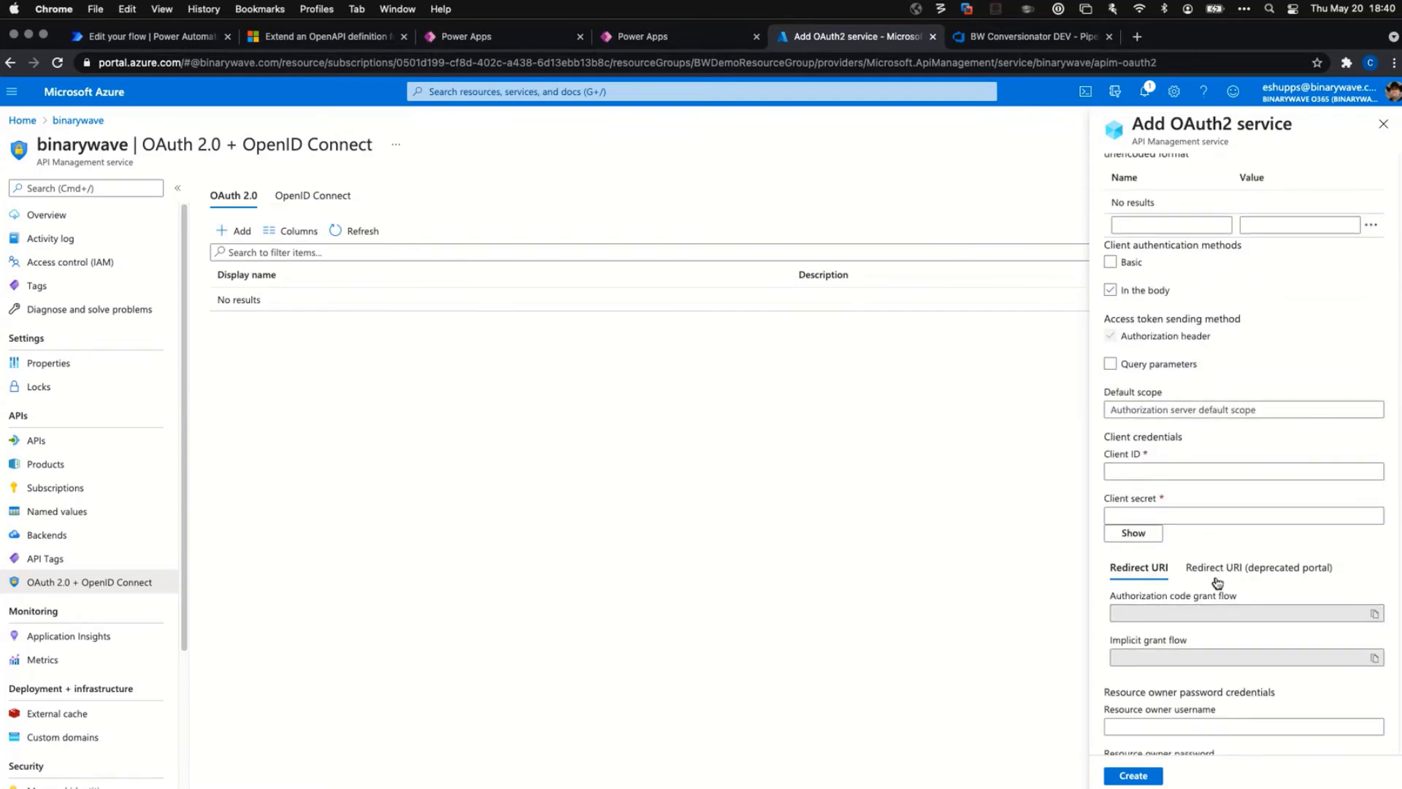
scroll(1217, 582, "up", 10)
left_click(1383, 124)
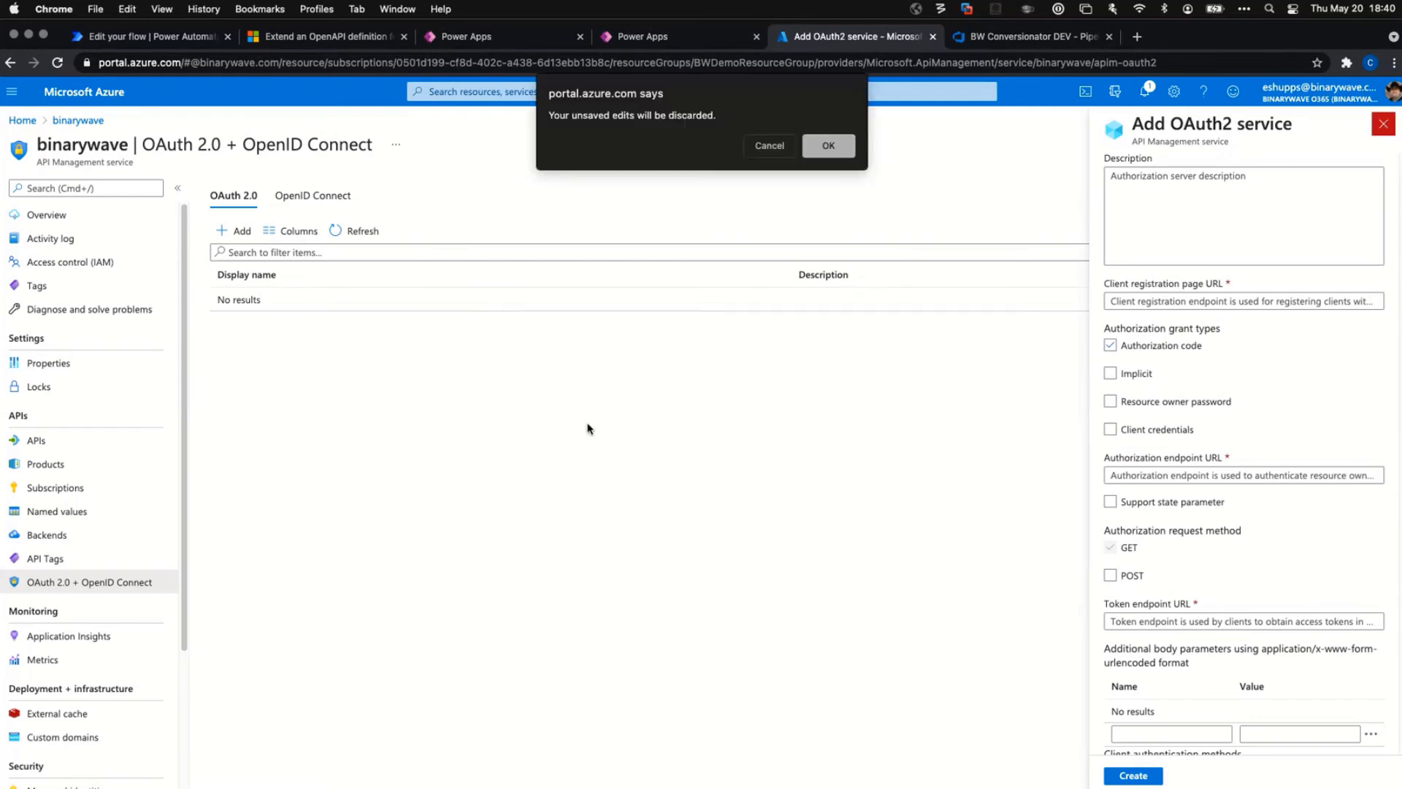
left_click(831, 143)
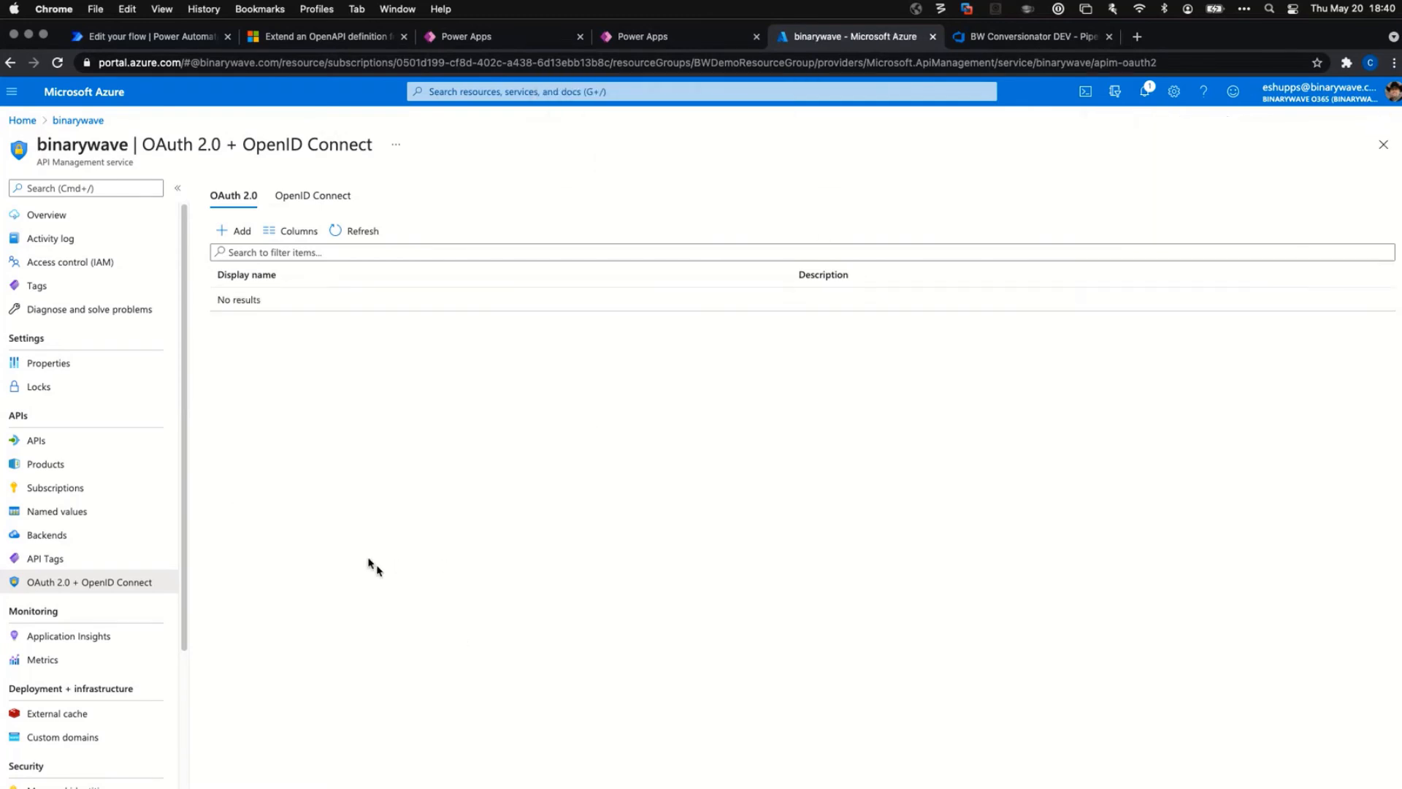
scroll(103, 601, "down", 1)
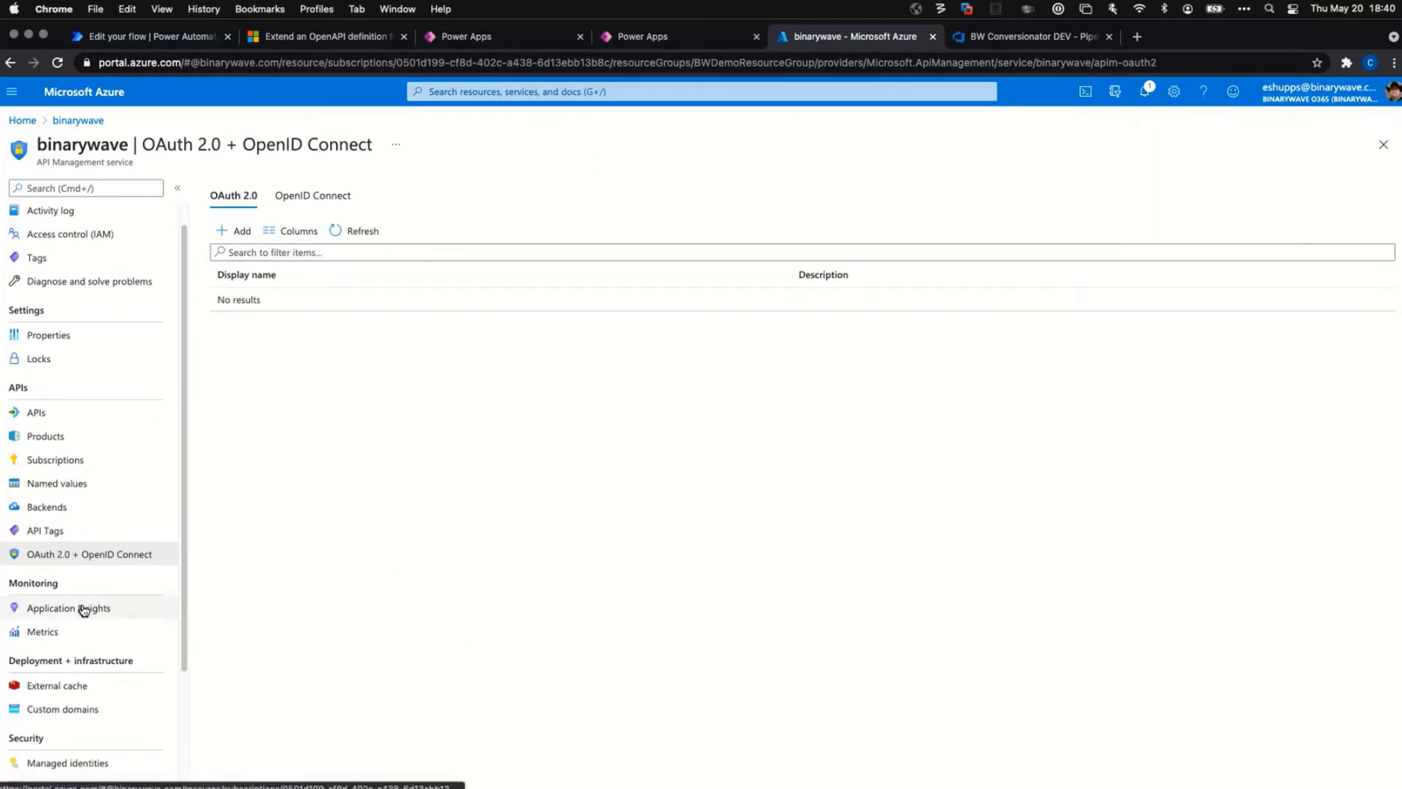
In a new tab, search Google for 'apim developer portal' and browse the results.
left_click(1134, 36)
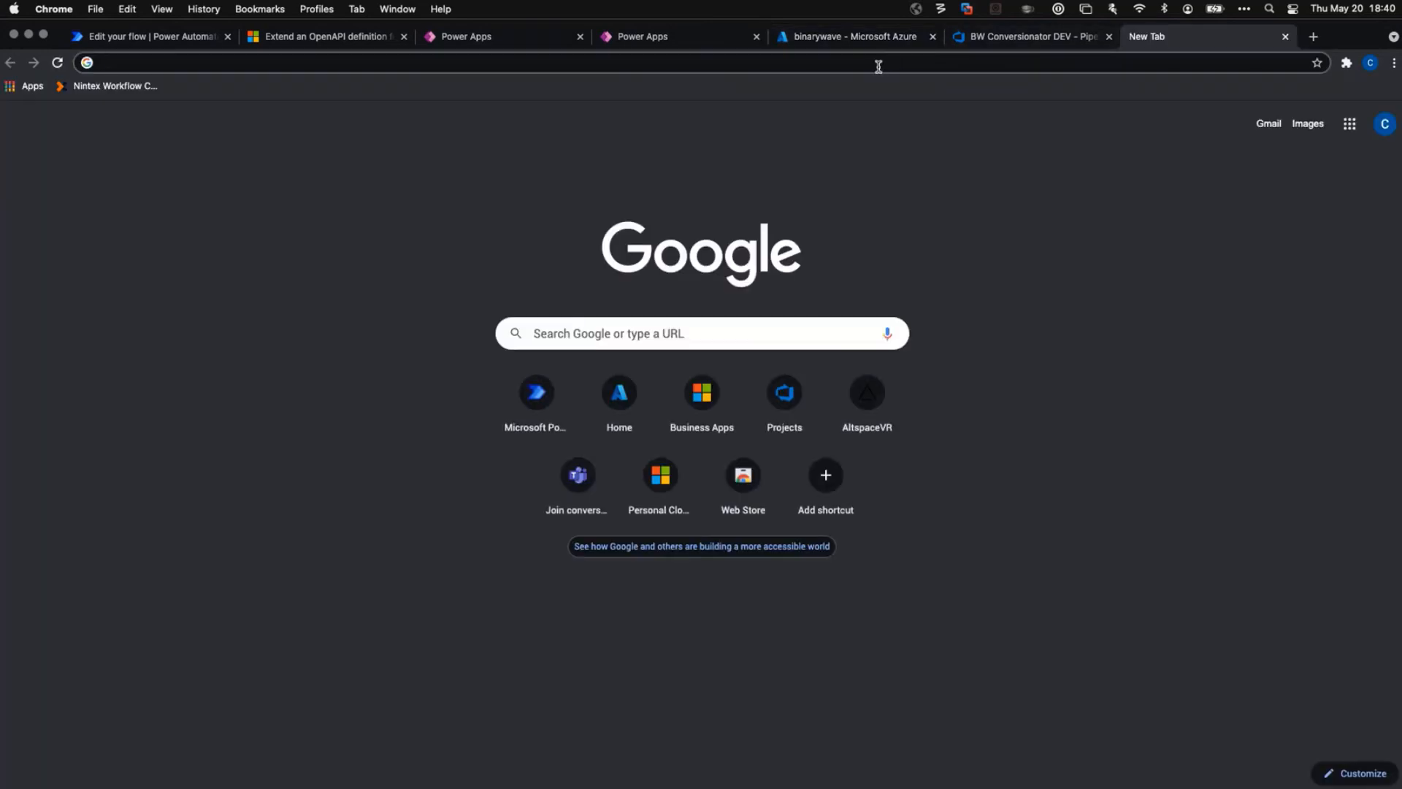
type("apim")
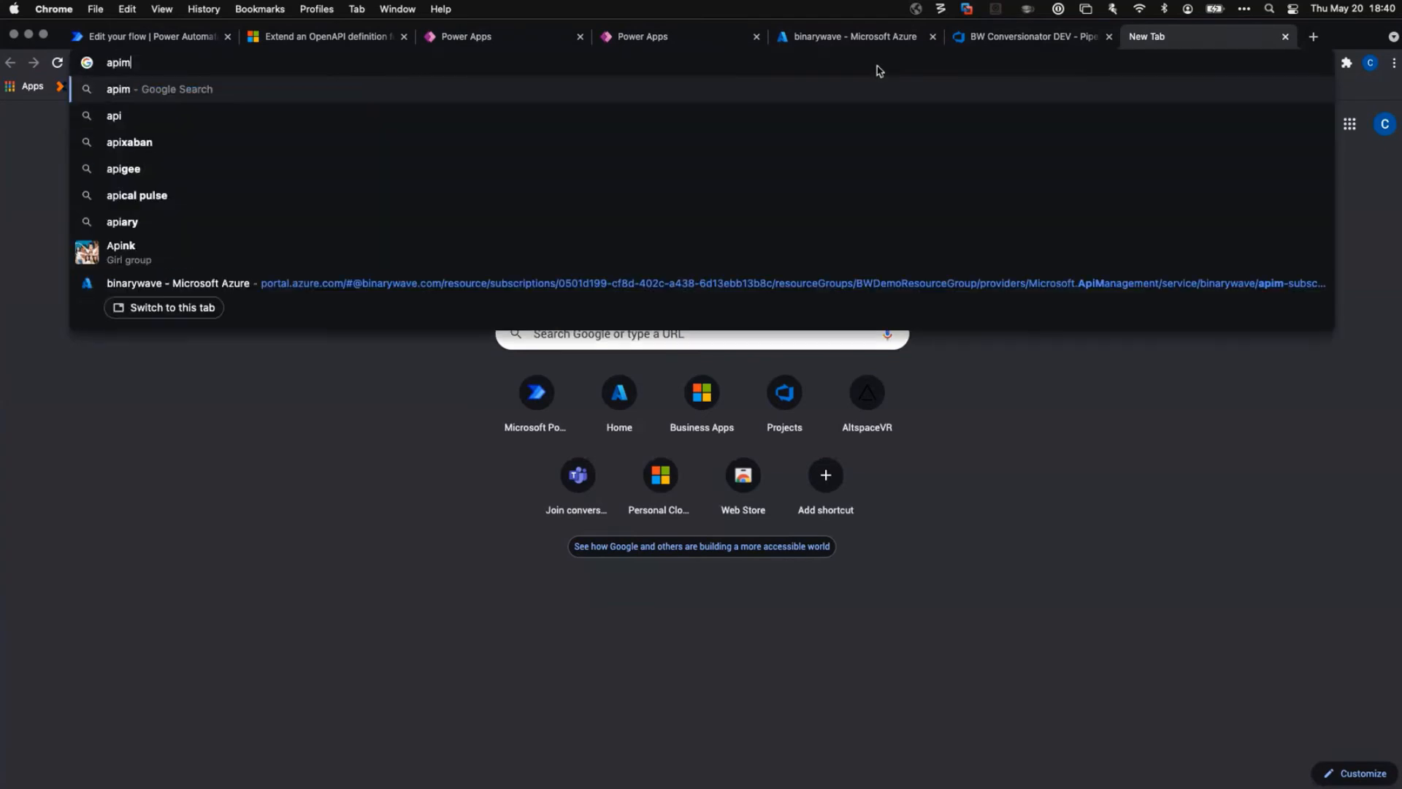
type(" developer")
key("Return")
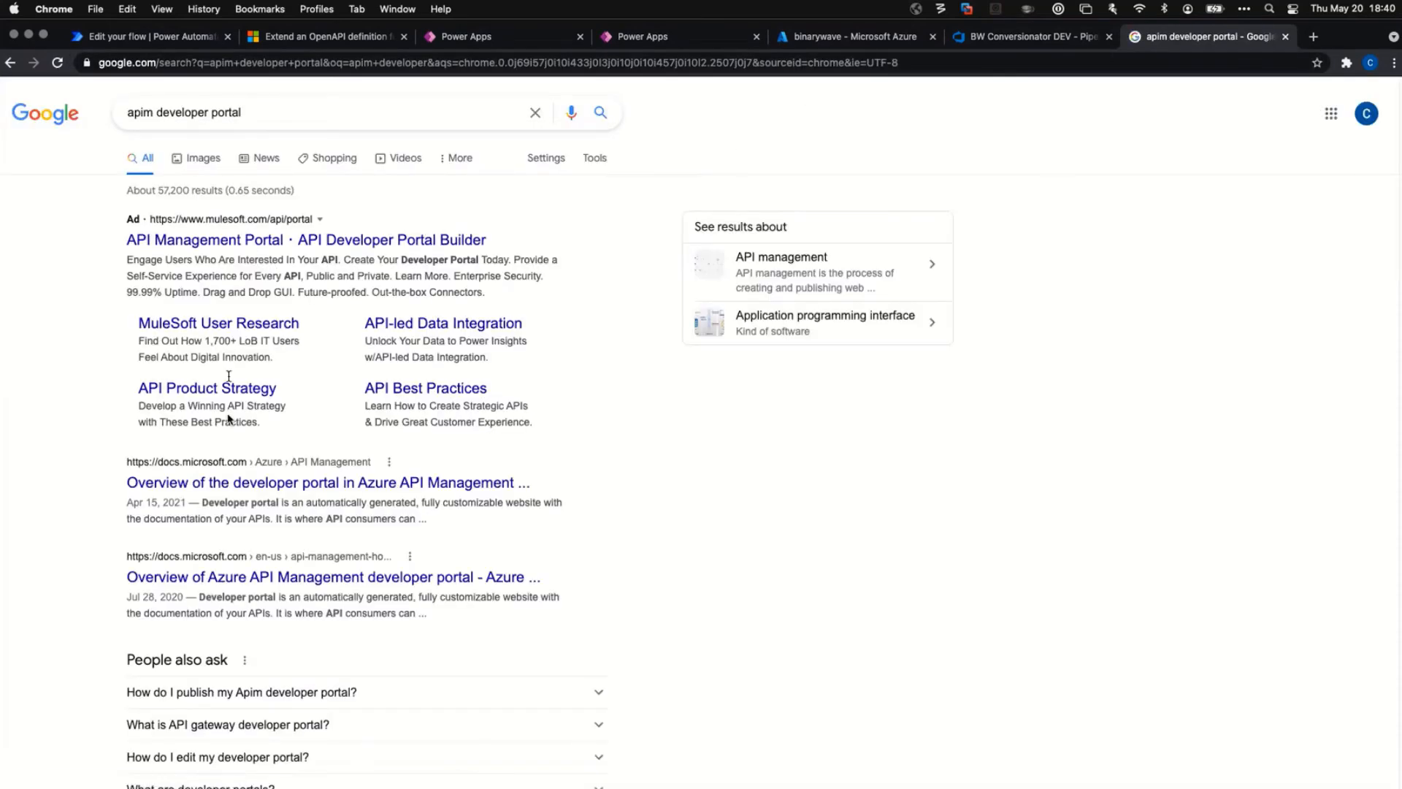
scroll(255, 500, "down", 1)
scroll(258, 504, "down", 10)
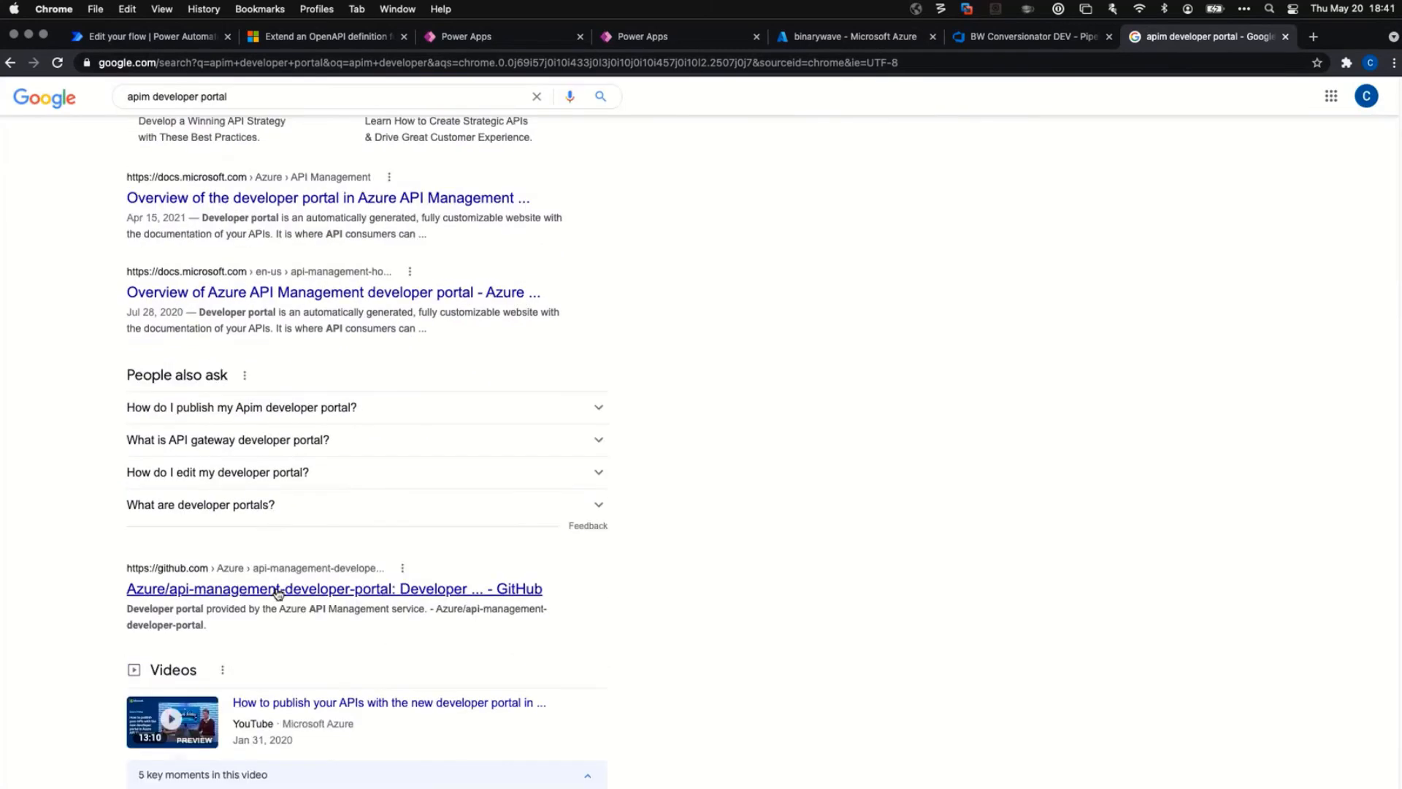
scroll(366, 520, "down", 5)
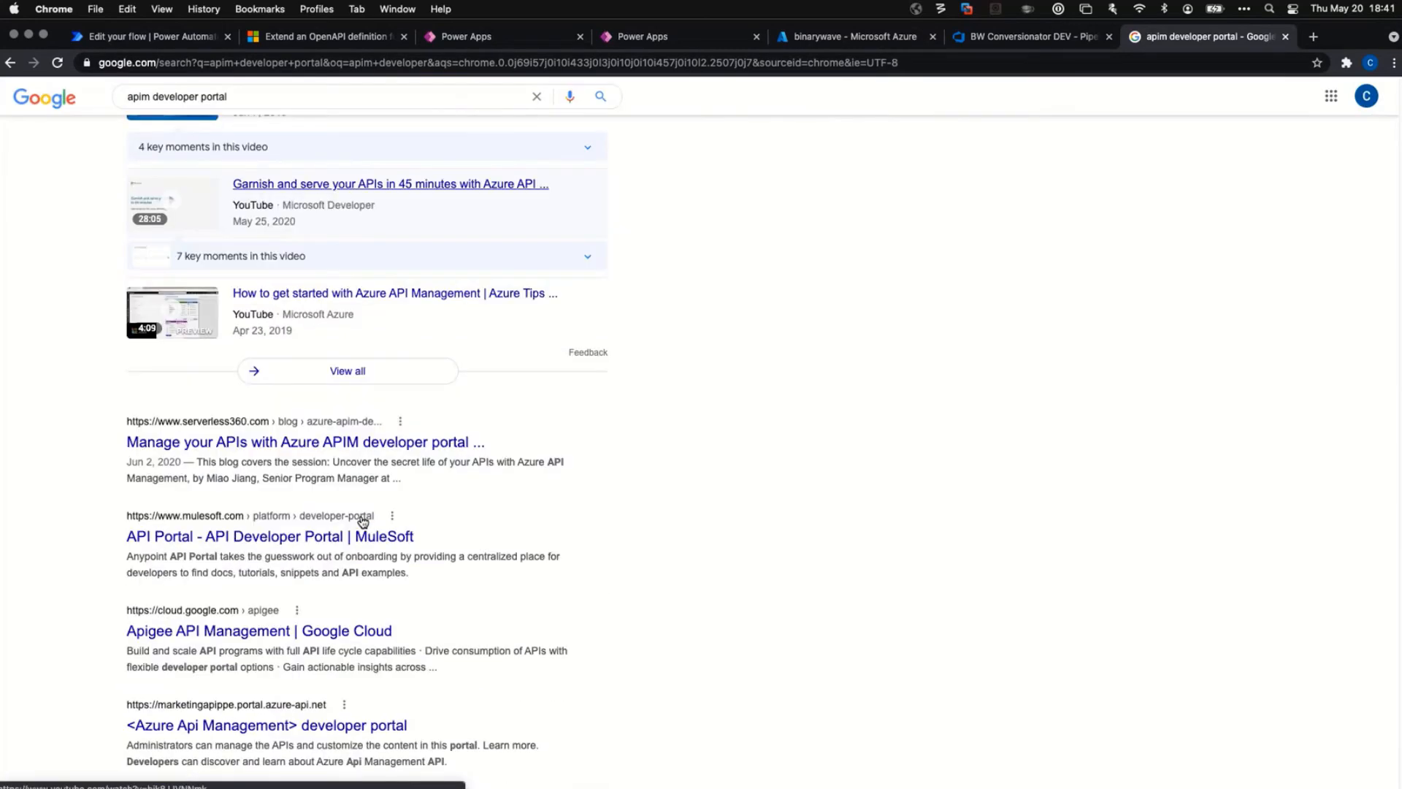
Check the Apigee API Management result, then return to the search results.
left_click(219, 584)
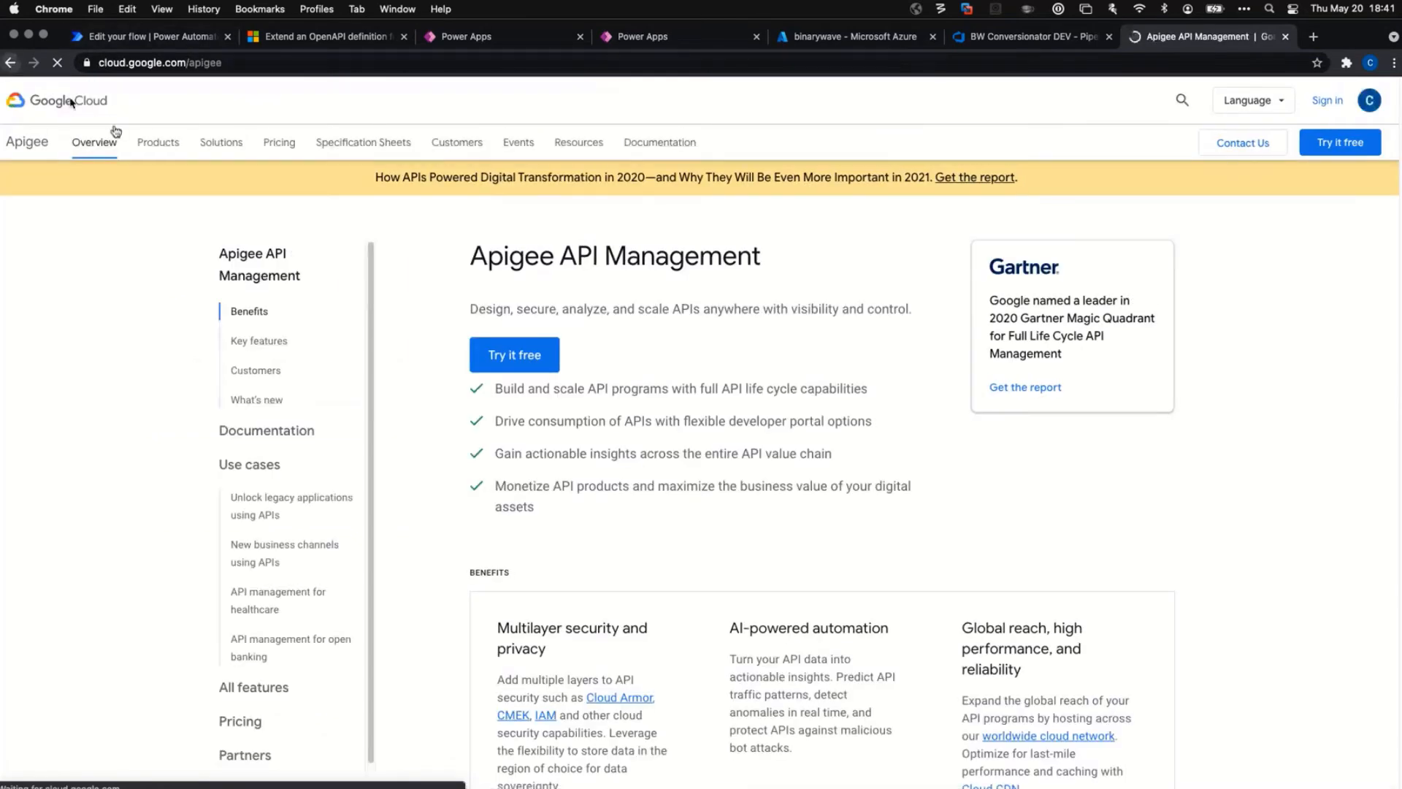
key("super+bracketleft")
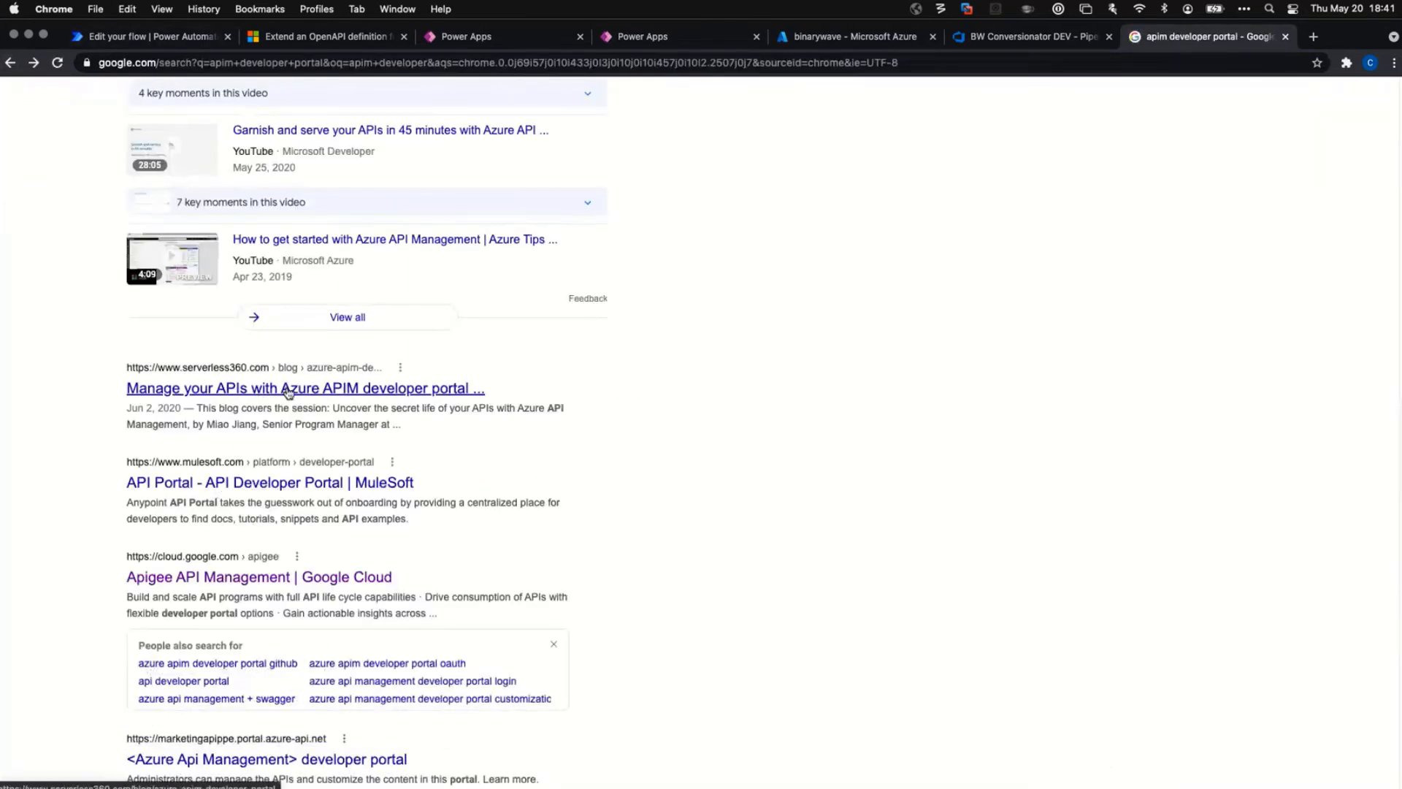
scroll(314, 548, "down", 3)
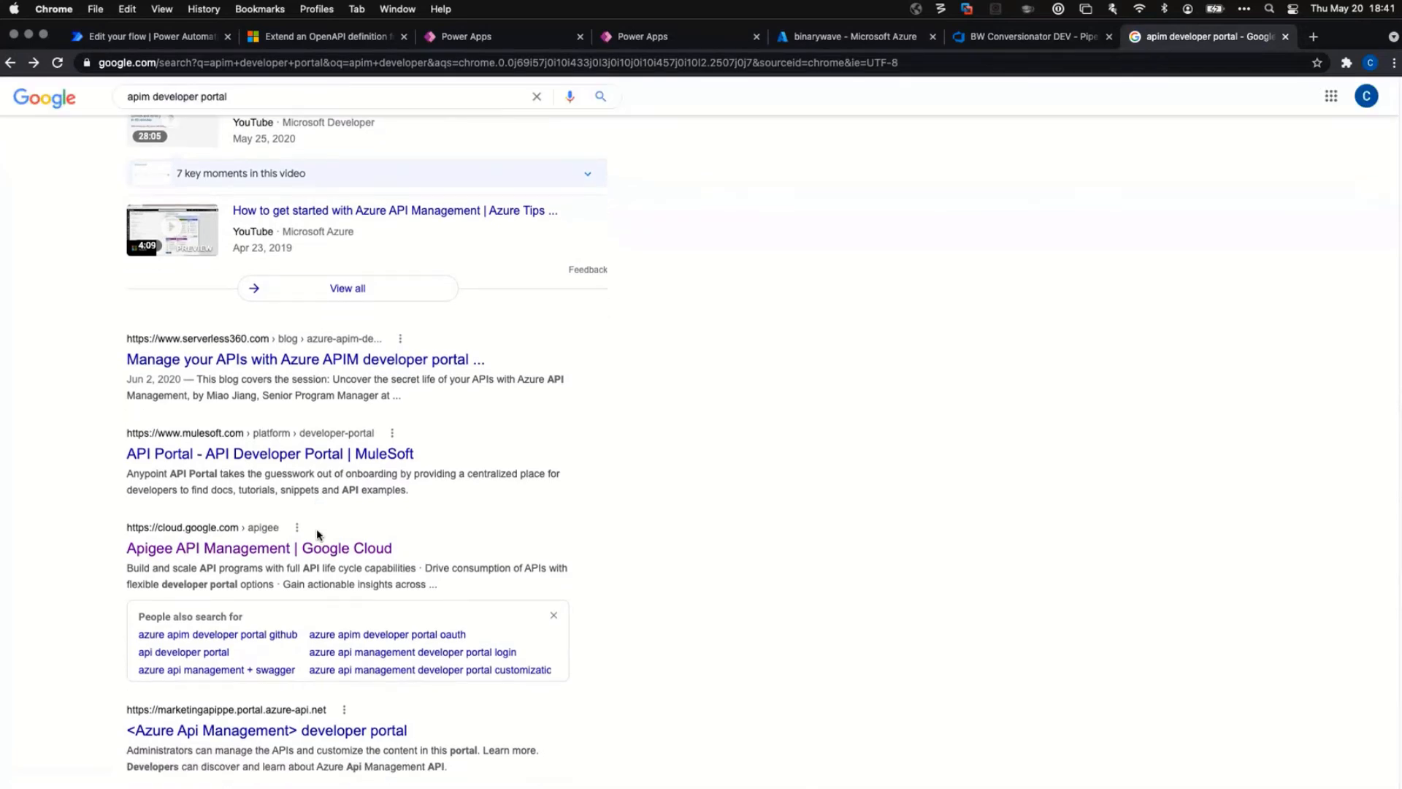
left_click(314, 645)
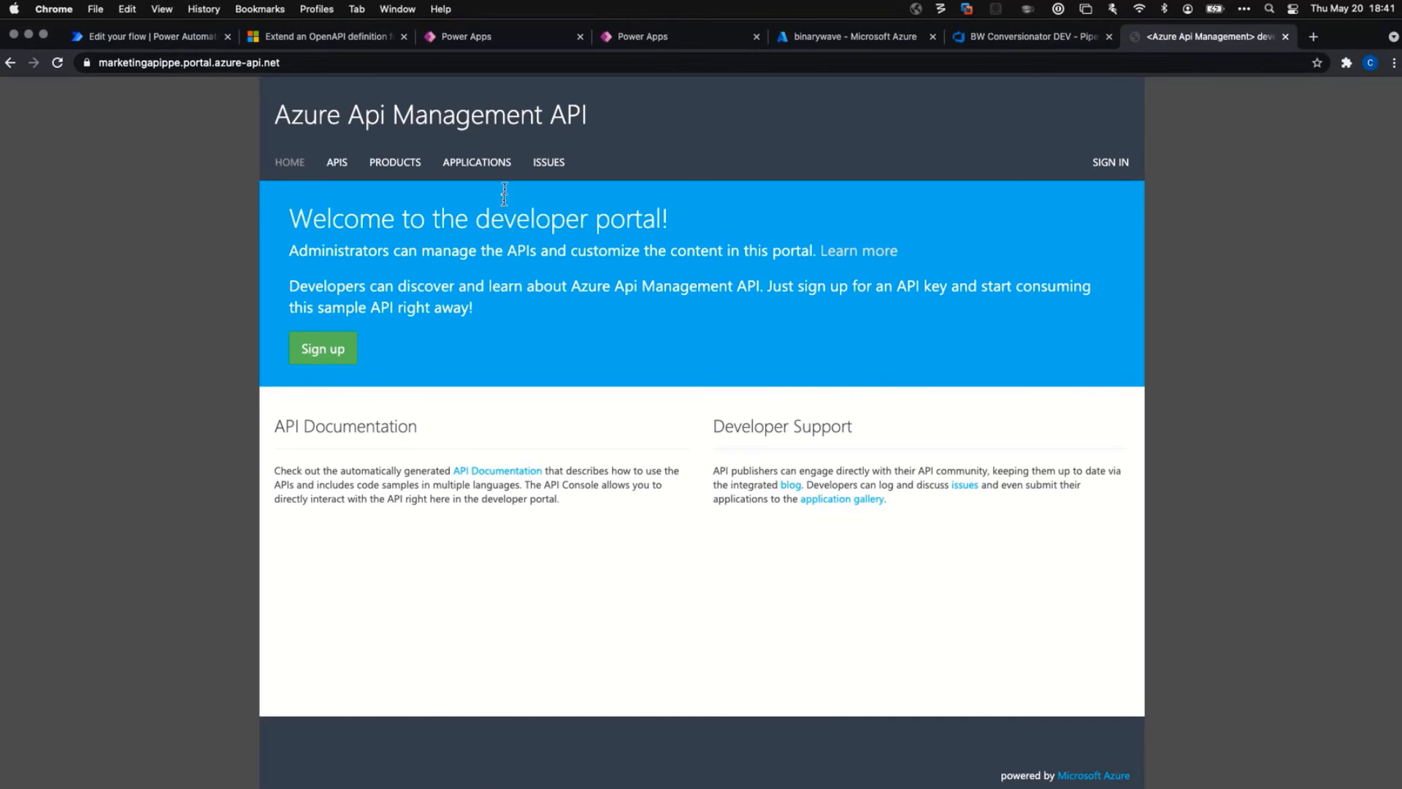
left_click(10, 63)
scroll(454, 548, "up", 3)
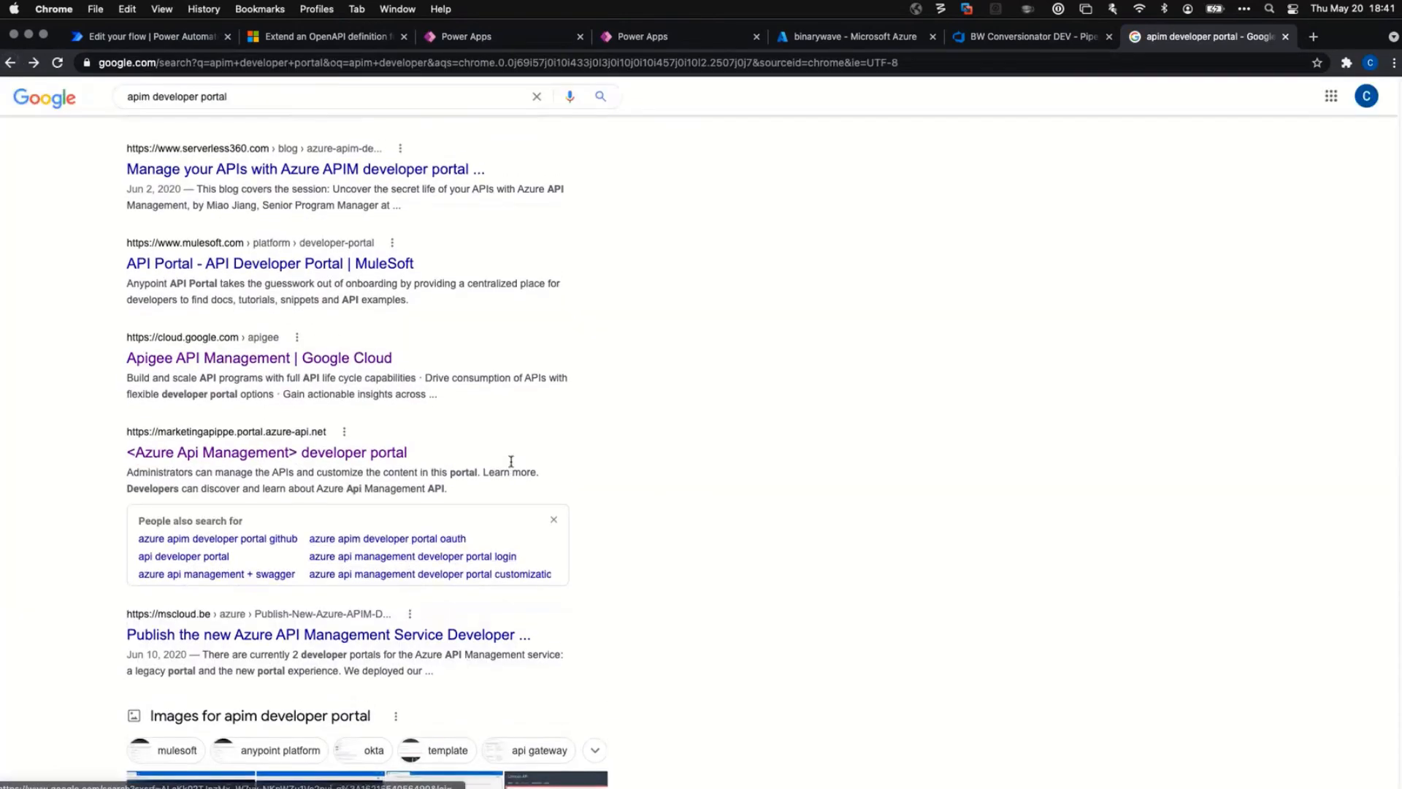
Load page 2 of the 'apim developer portal' results and focus the search box.
scroll(378, 356, "up", 10)
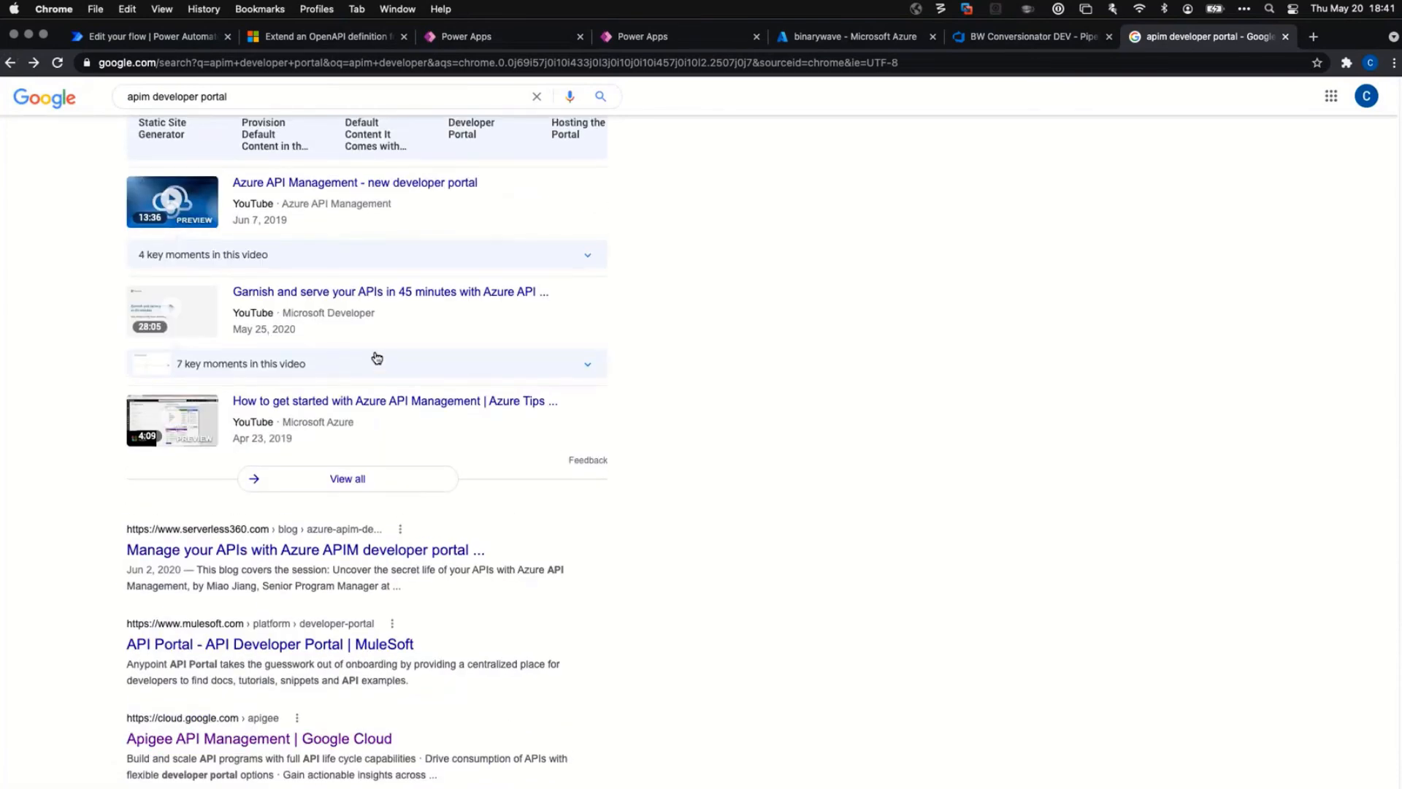
scroll(372, 363, "up", 5)
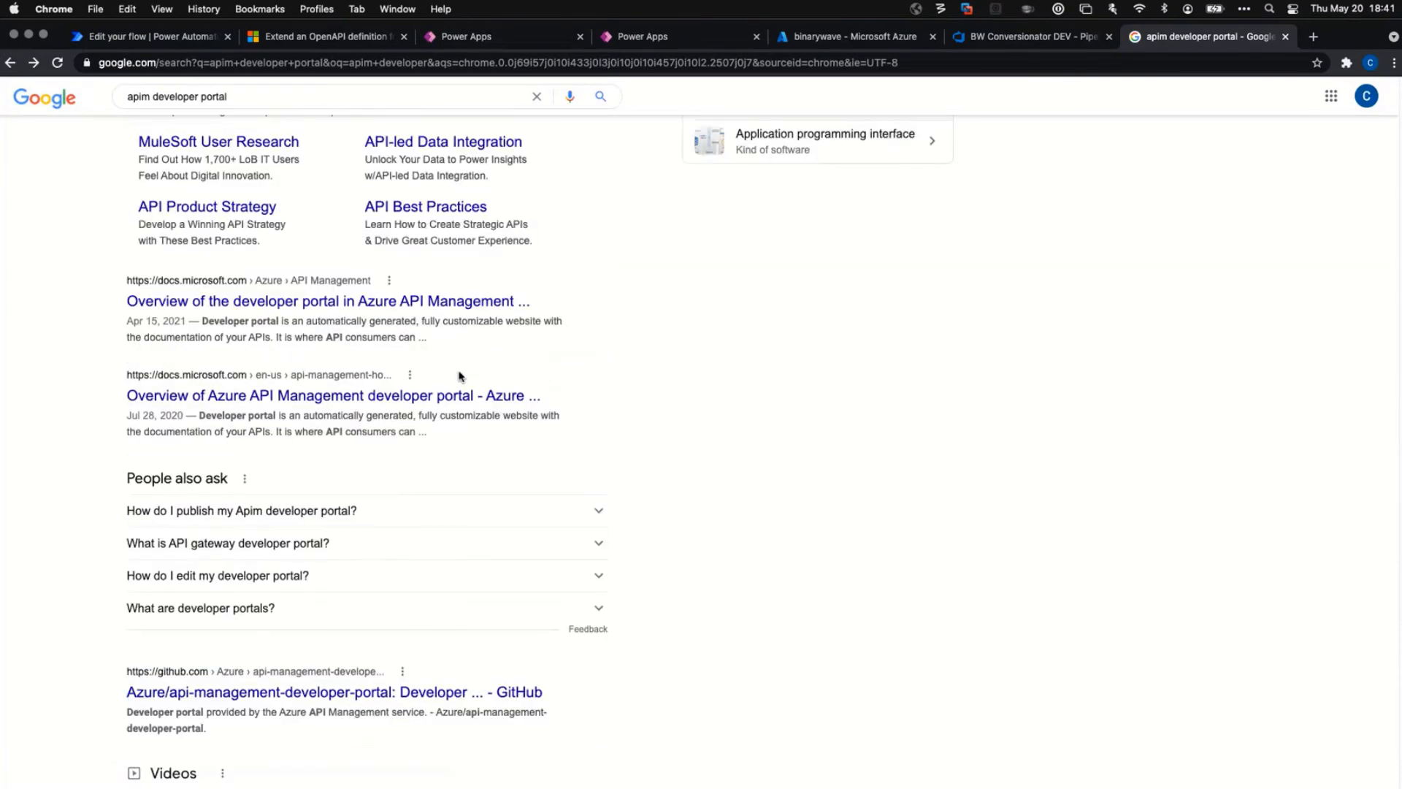
scroll(512, 344, "up", 3)
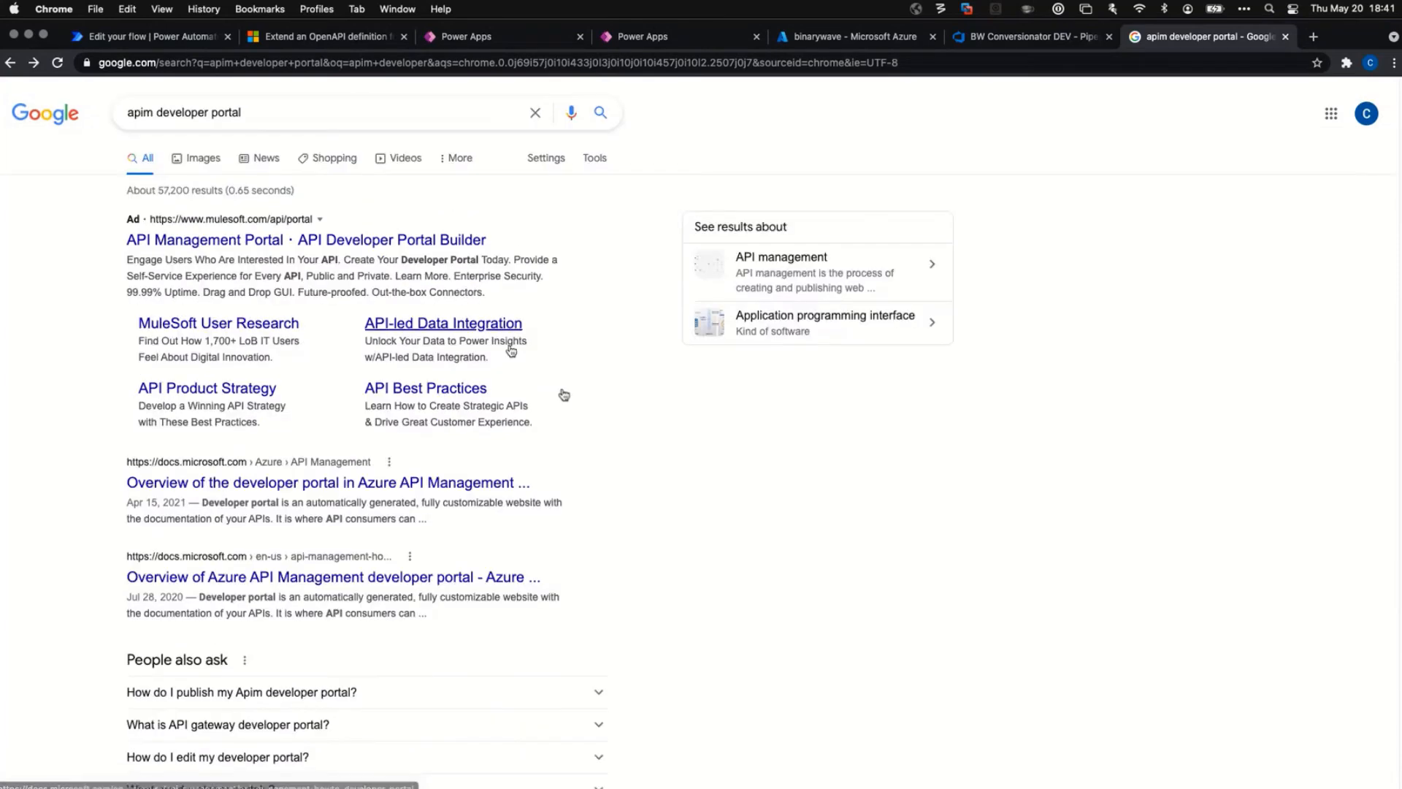
scroll(617, 420, "down", 20)
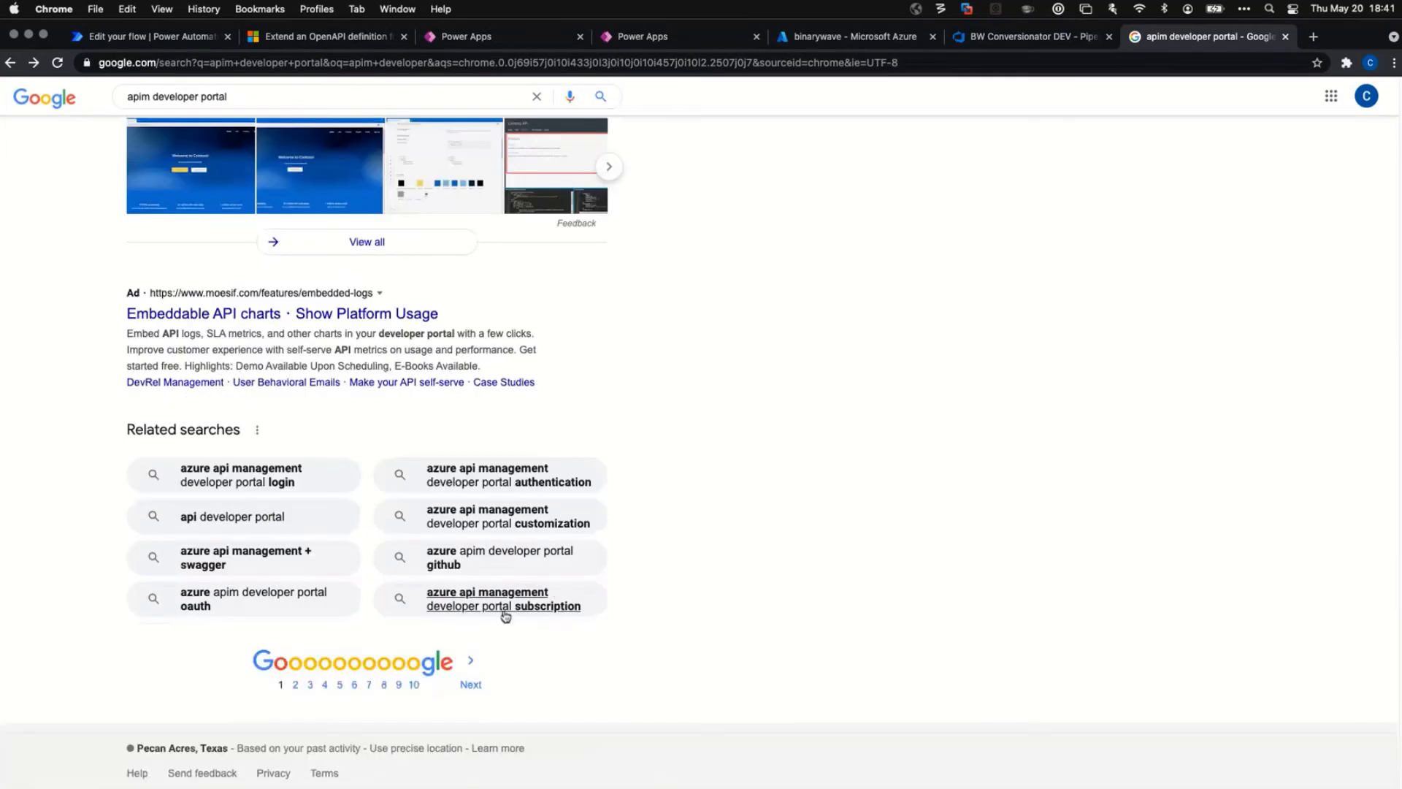
left_click(471, 685)
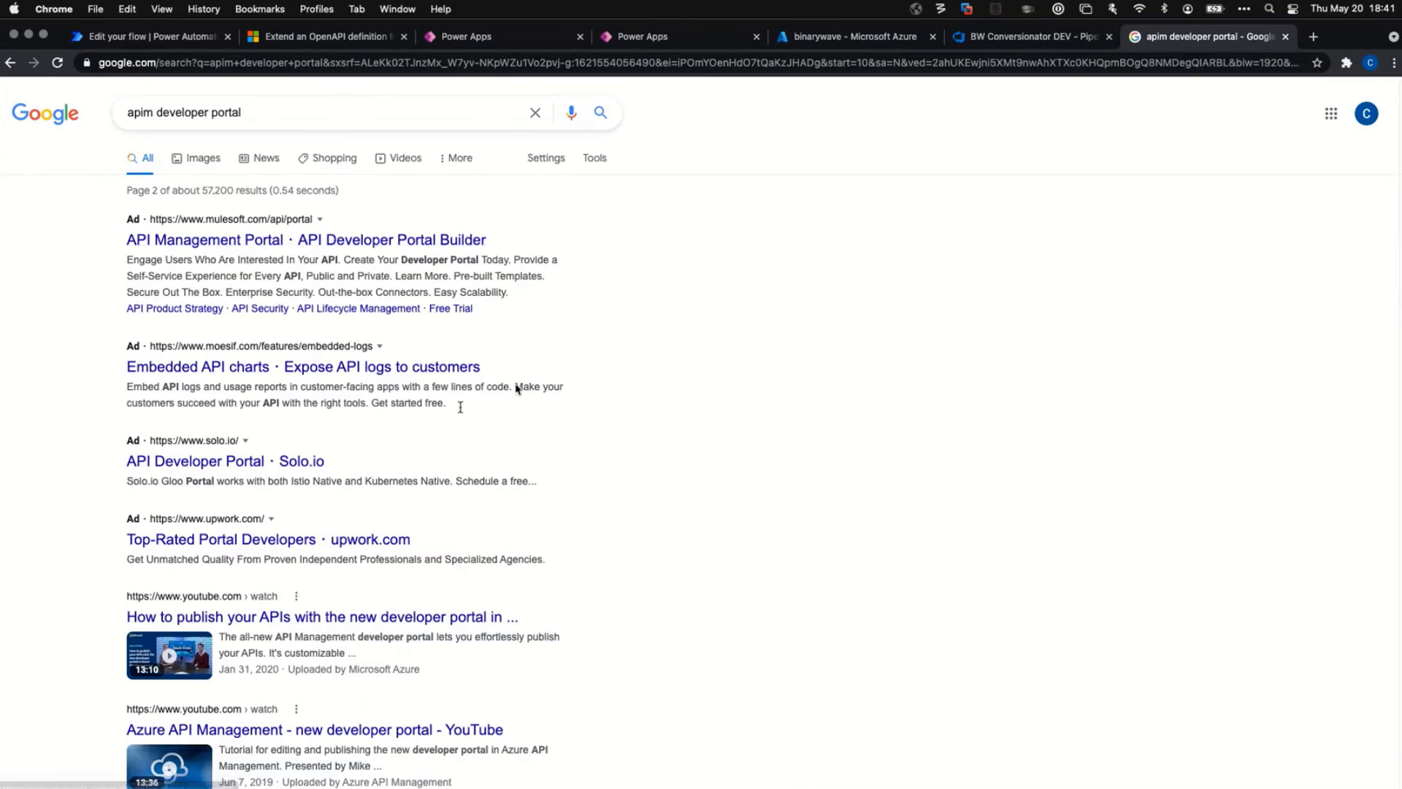
scroll(599, 507, "down", 1)
scroll(596, 512, "down", 7)
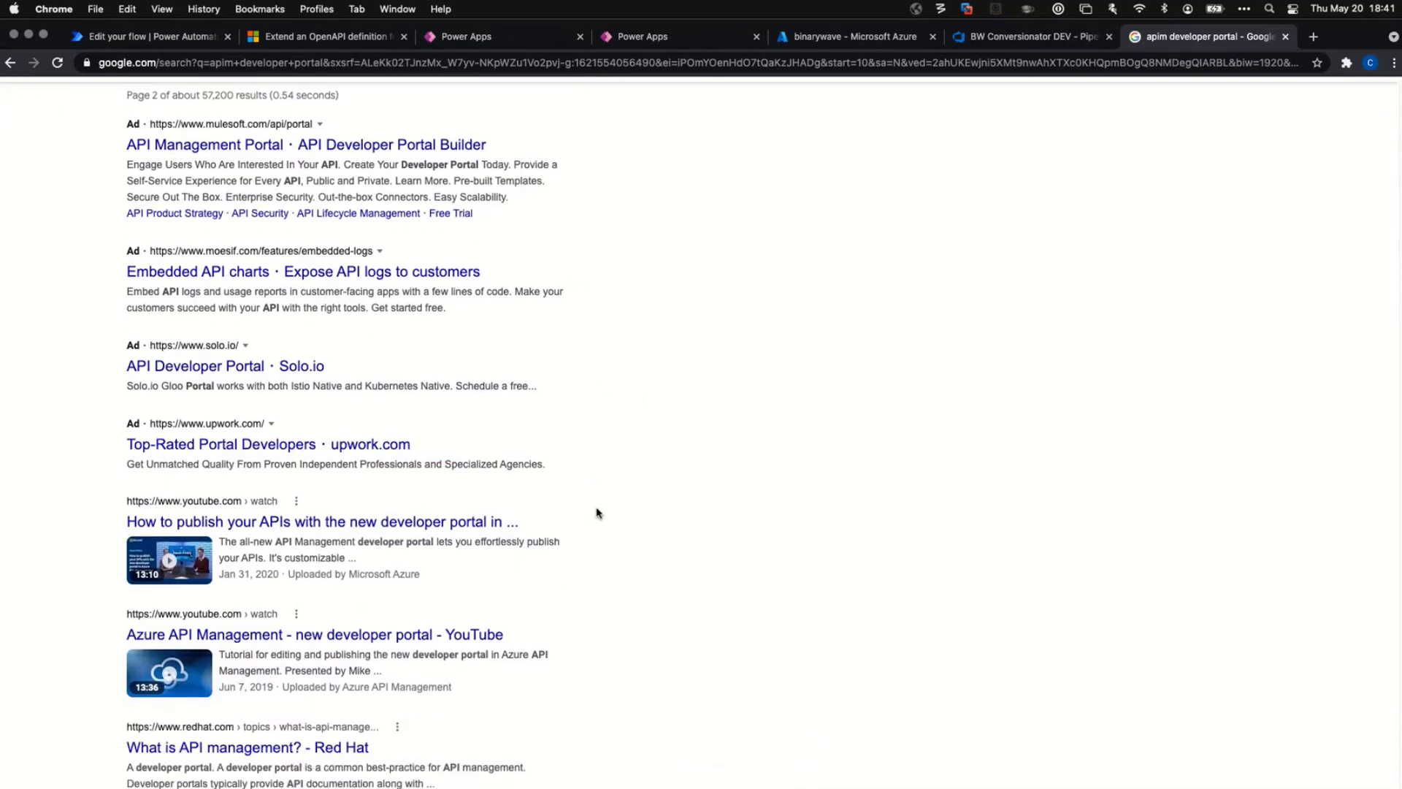
scroll(589, 501, "up", 8)
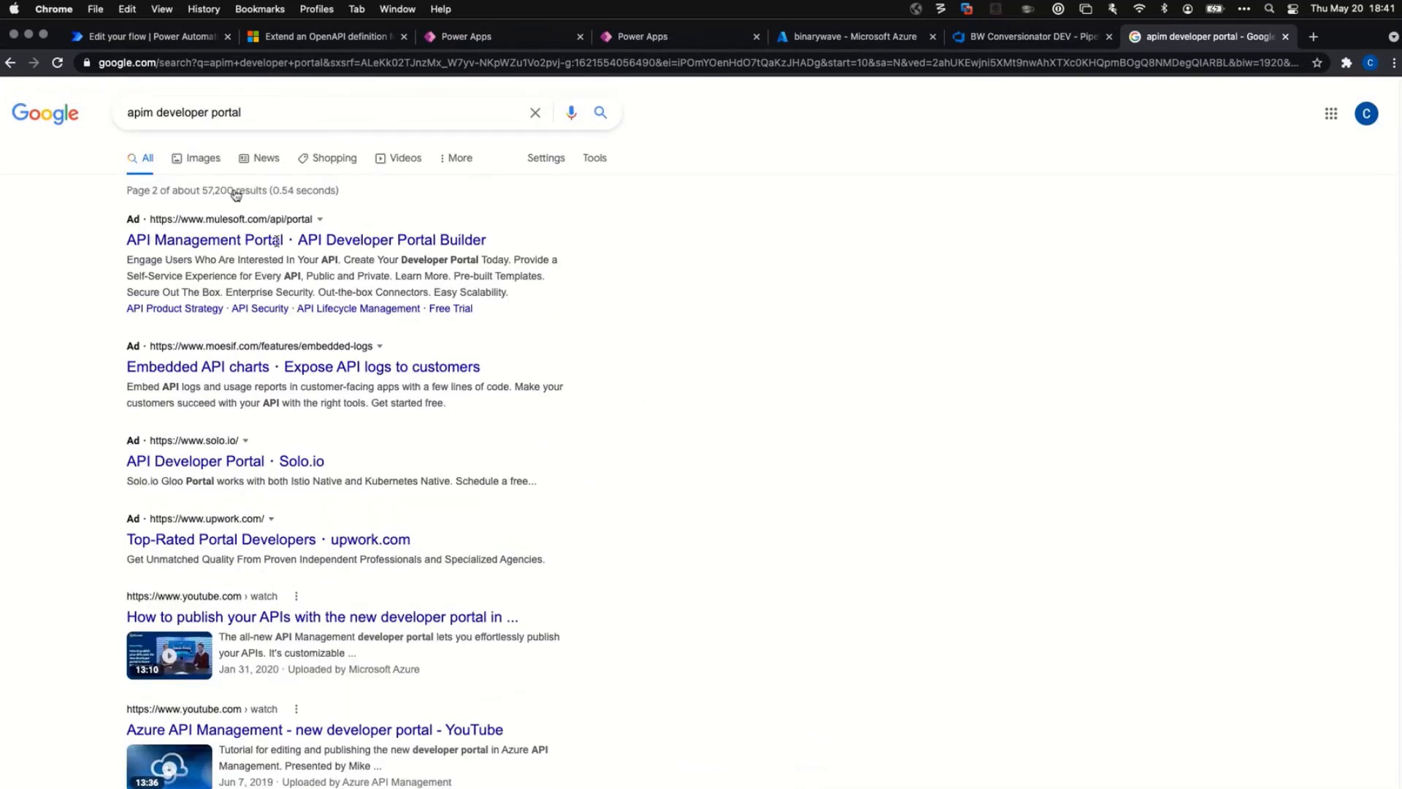
left_click(128, 116)
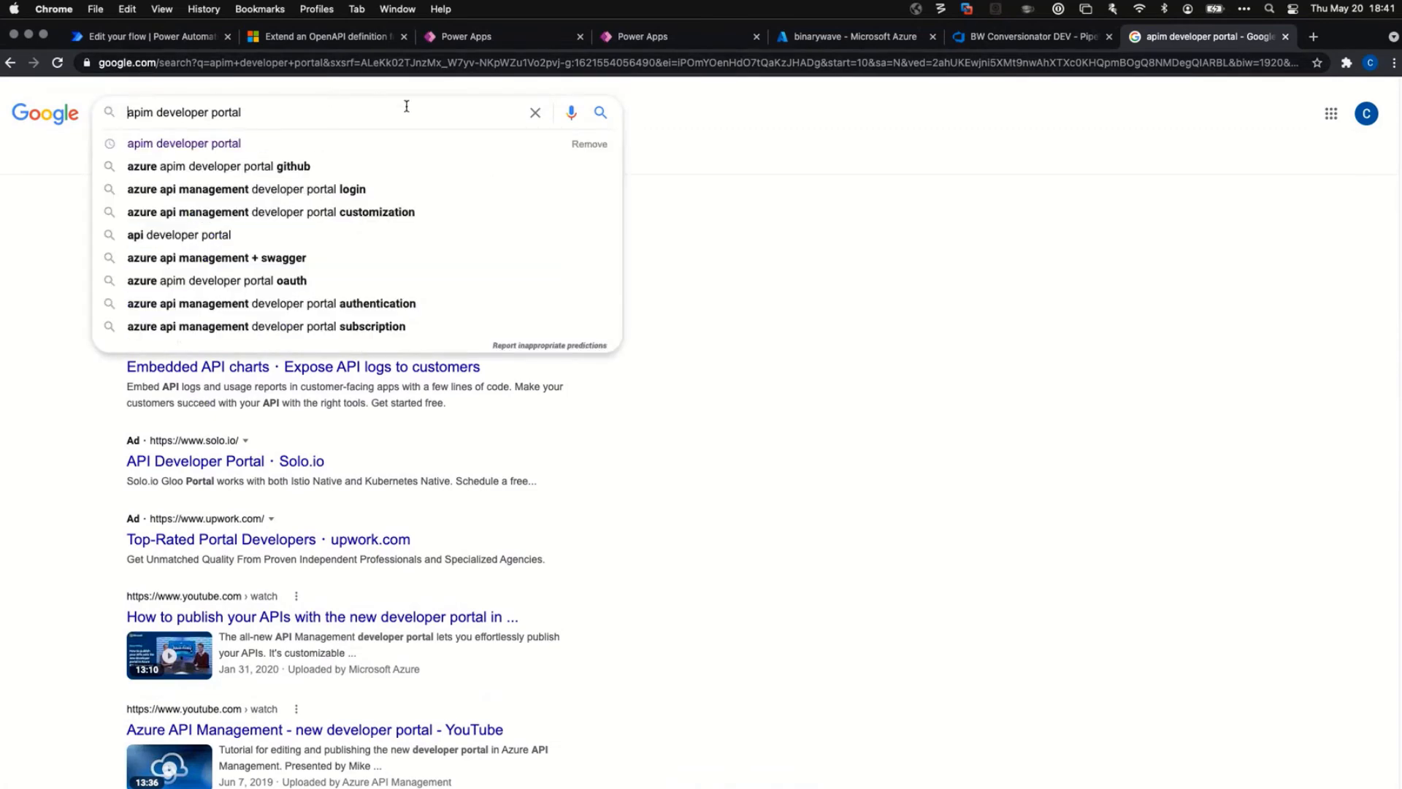
Refine the query to 'azure apim developer portal' and scroll through the results.
type("azure")
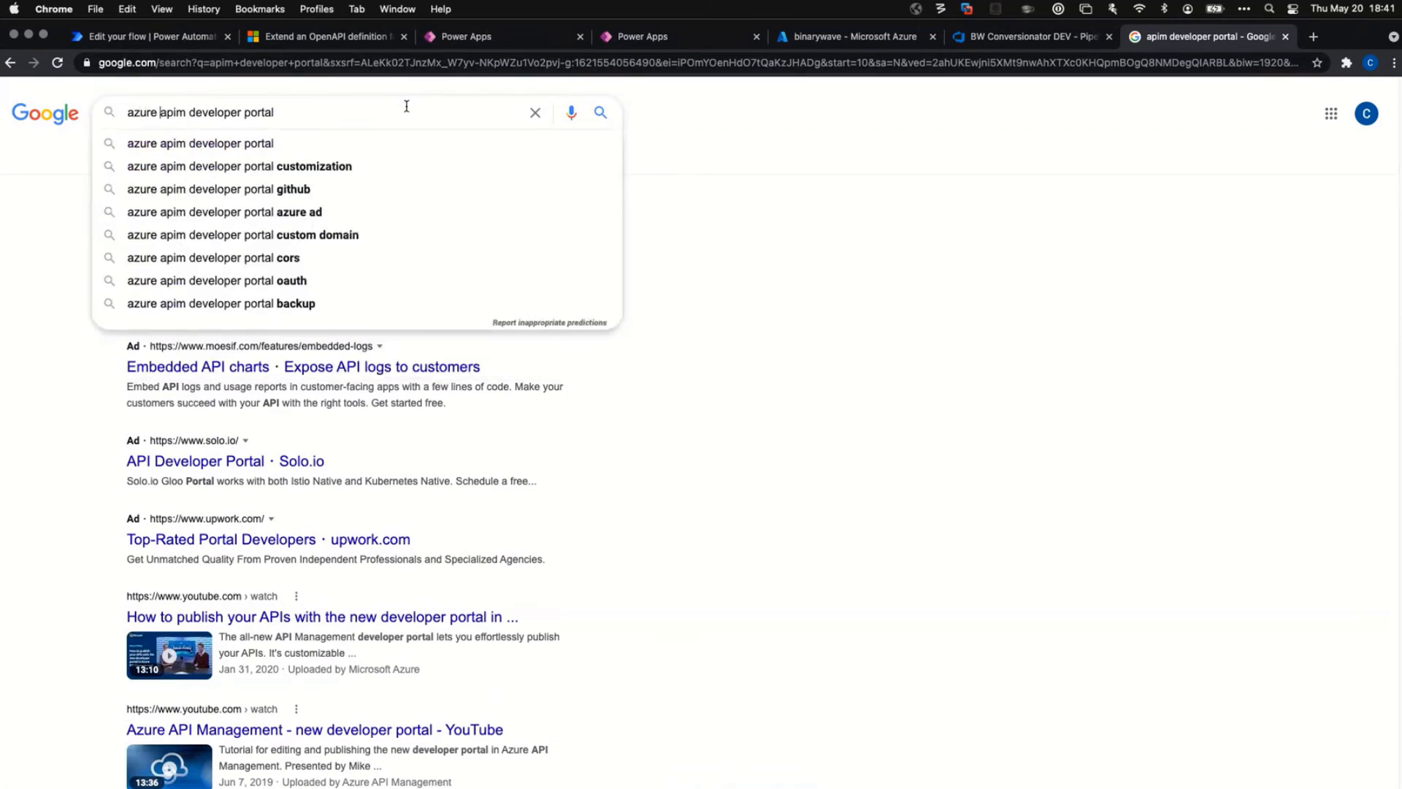
key("Return")
scroll(497, 406, "down", 4)
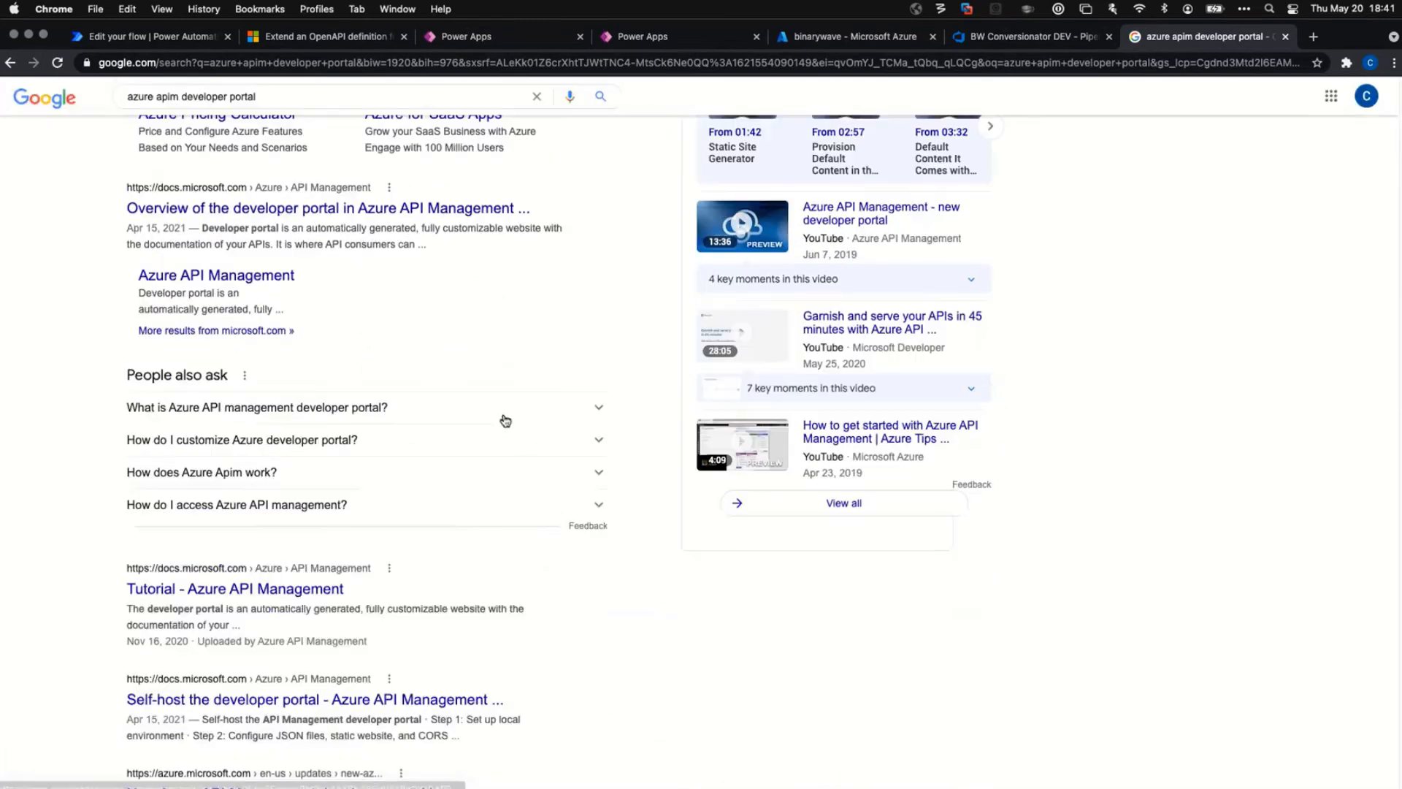
scroll(506, 420, "down", 5)
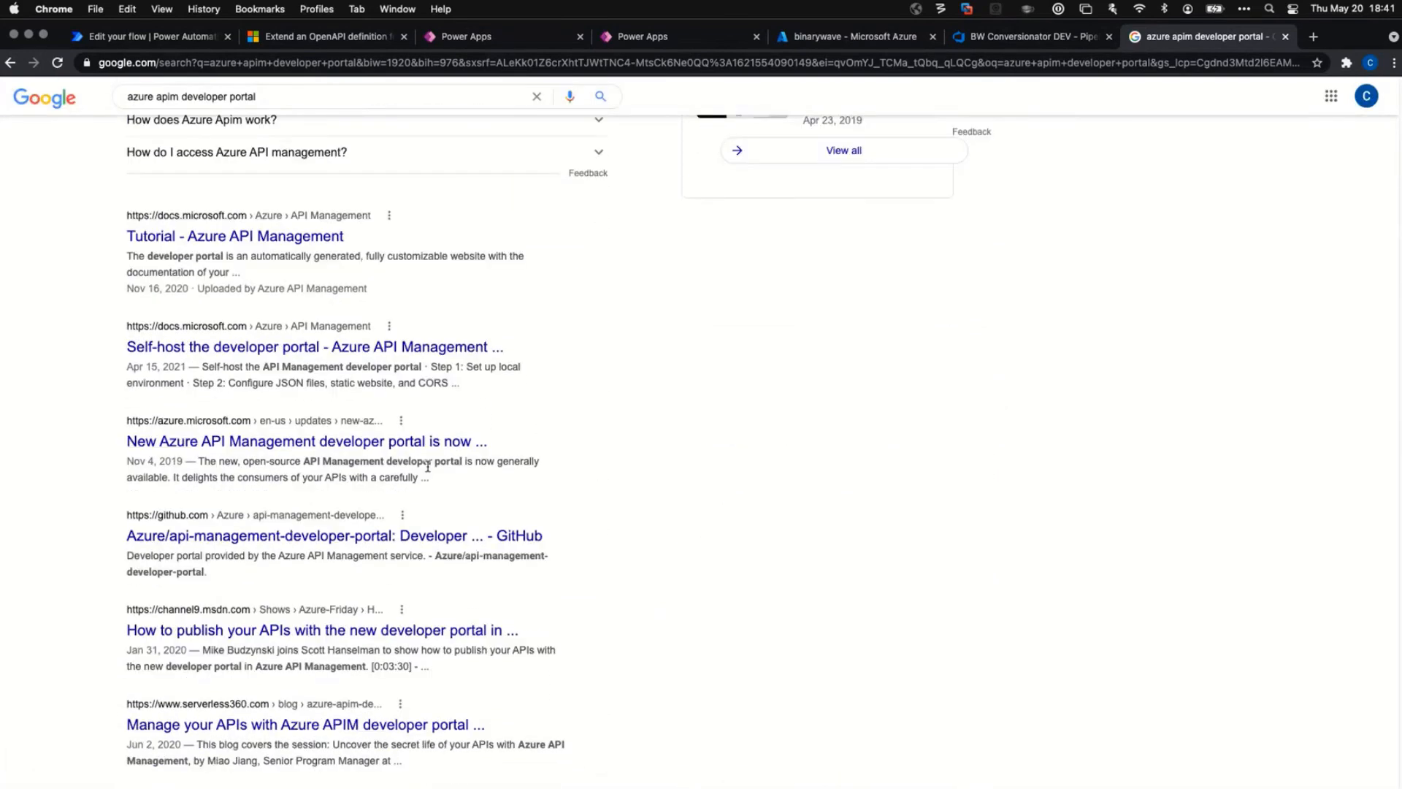
scroll(427, 466, "down", 3)
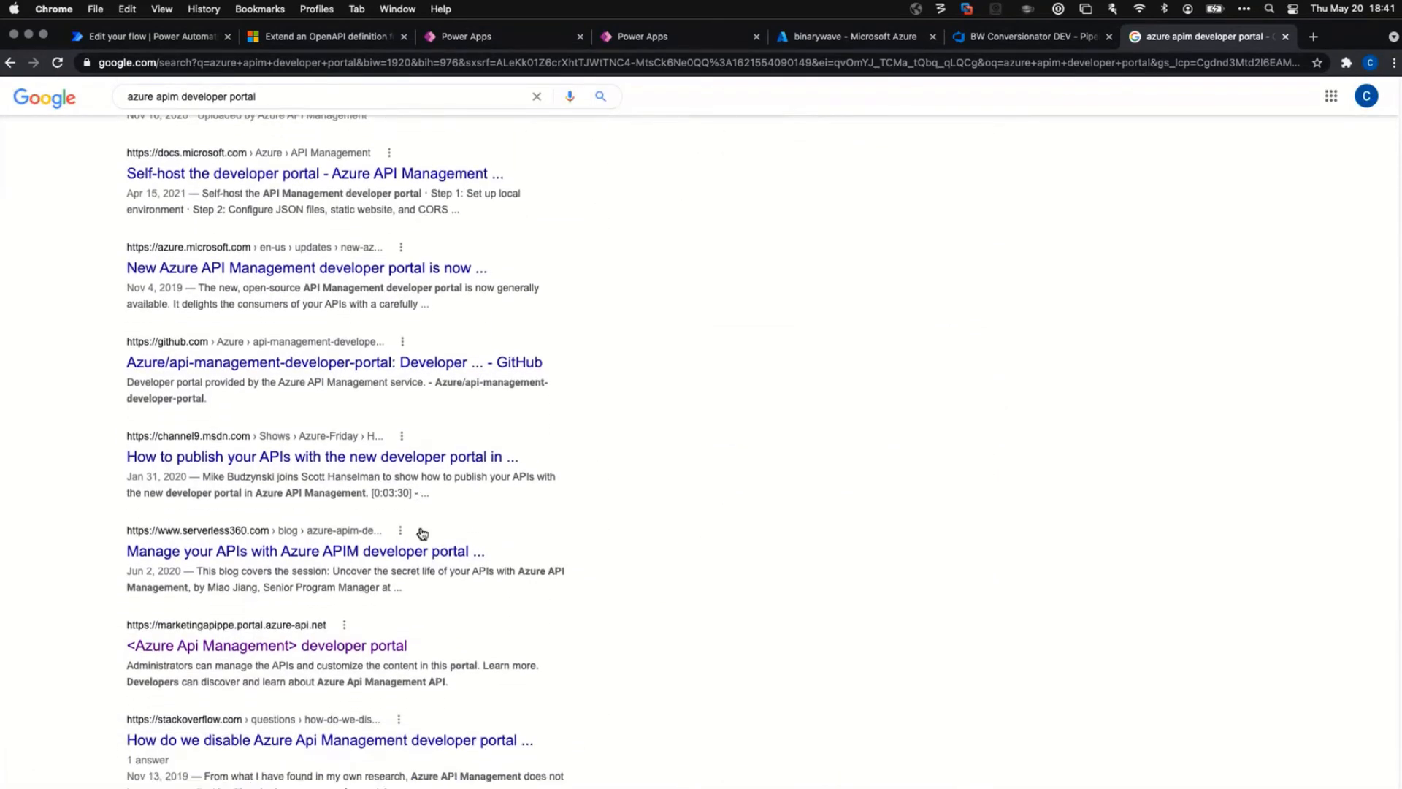
scroll(421, 547, "down", 2)
scroll(460, 628, "down", 2)
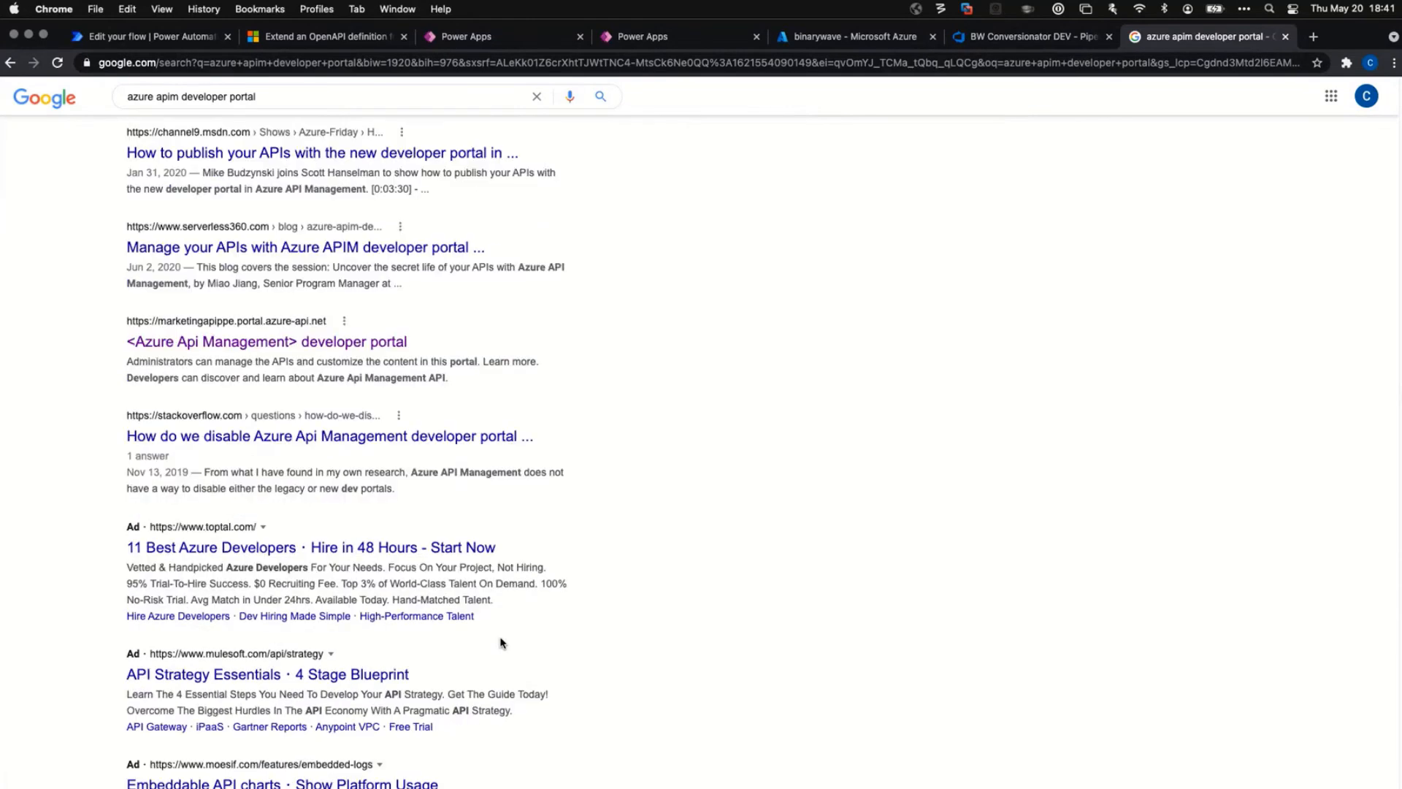
scroll(491, 624, "down", 4)
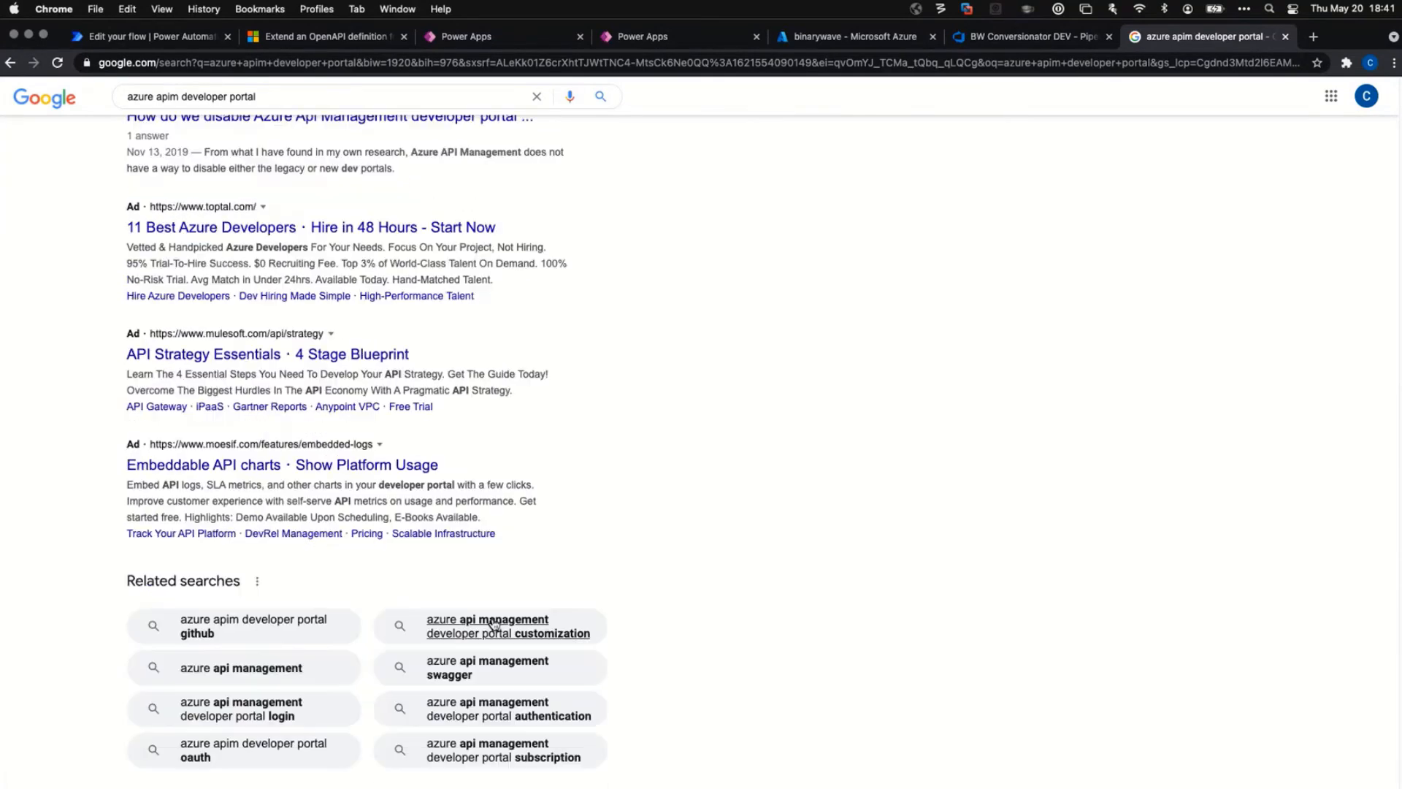
scroll(523, 650, "down", 3)
Page through the refined results to page 2, then page 3.
left_click(470, 685)
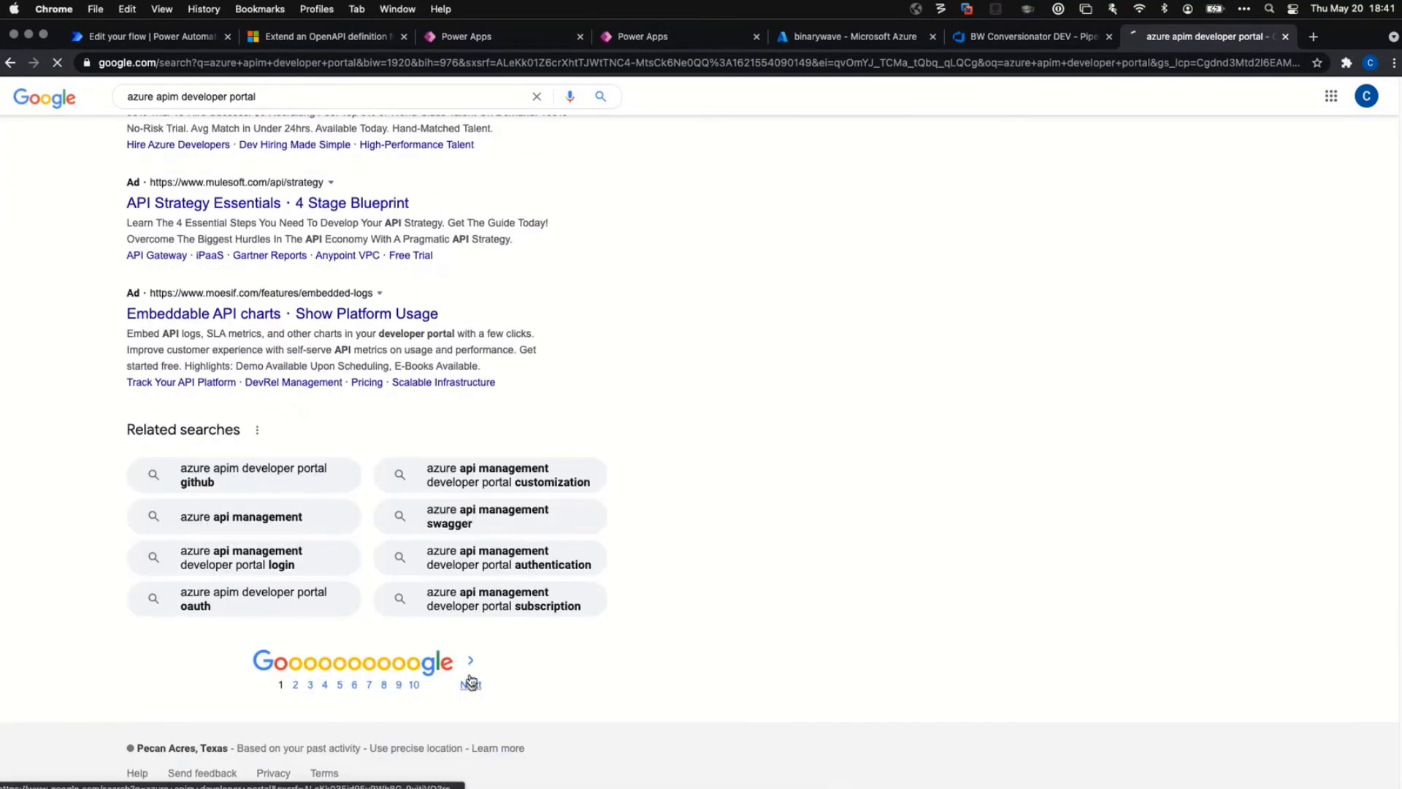
scroll(431, 401, "down", 2)
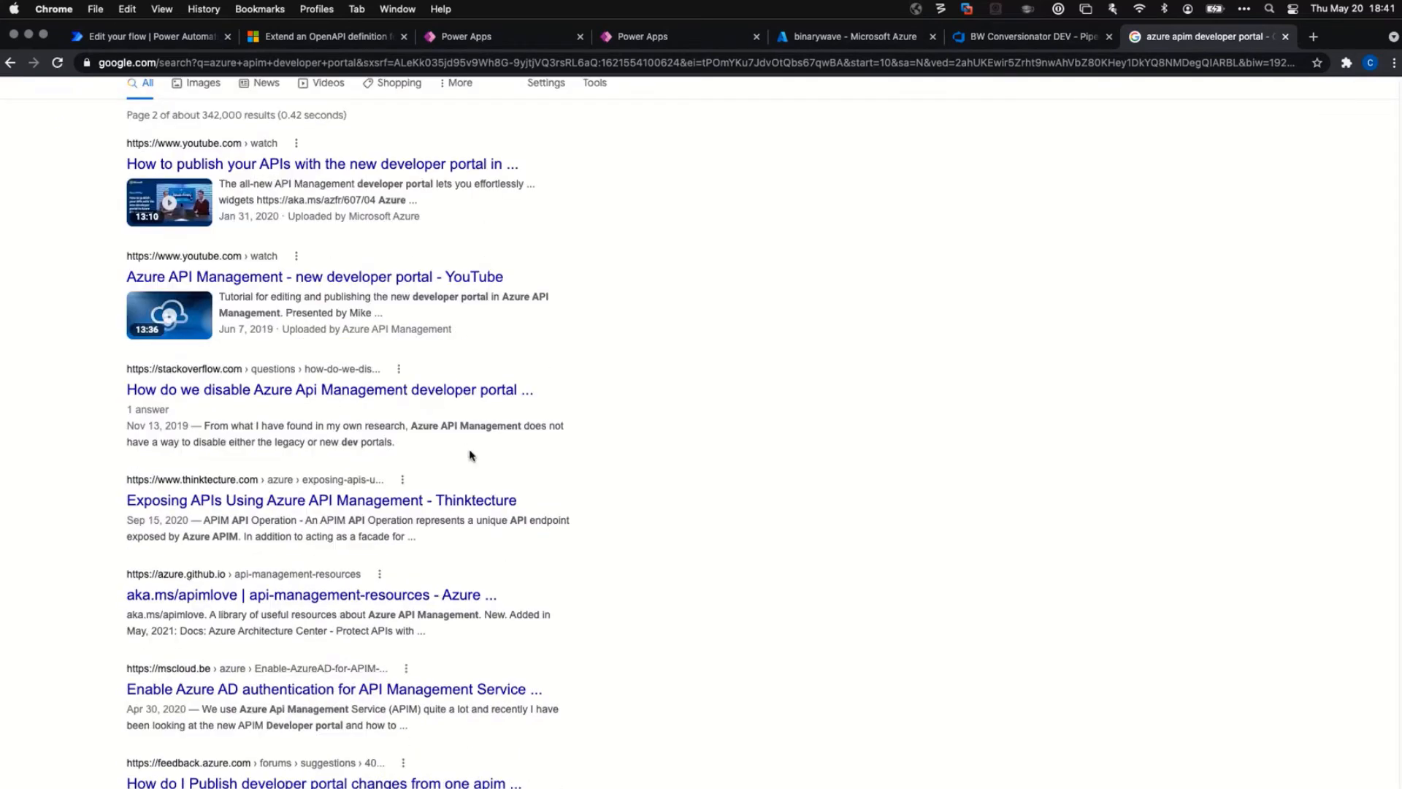
scroll(471, 459, "down", 1)
scroll(471, 459, "down", 5)
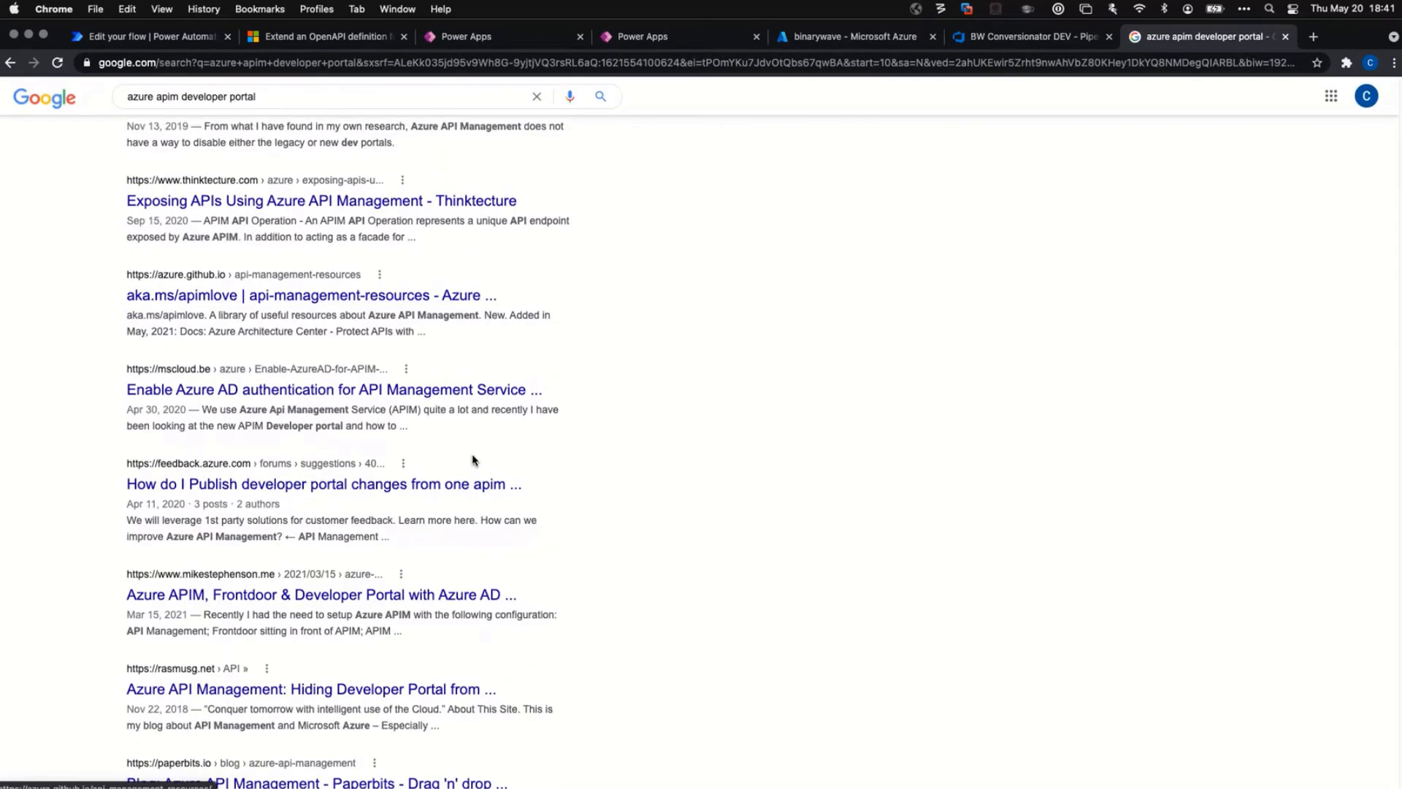
scroll(472, 460, "down", 1)
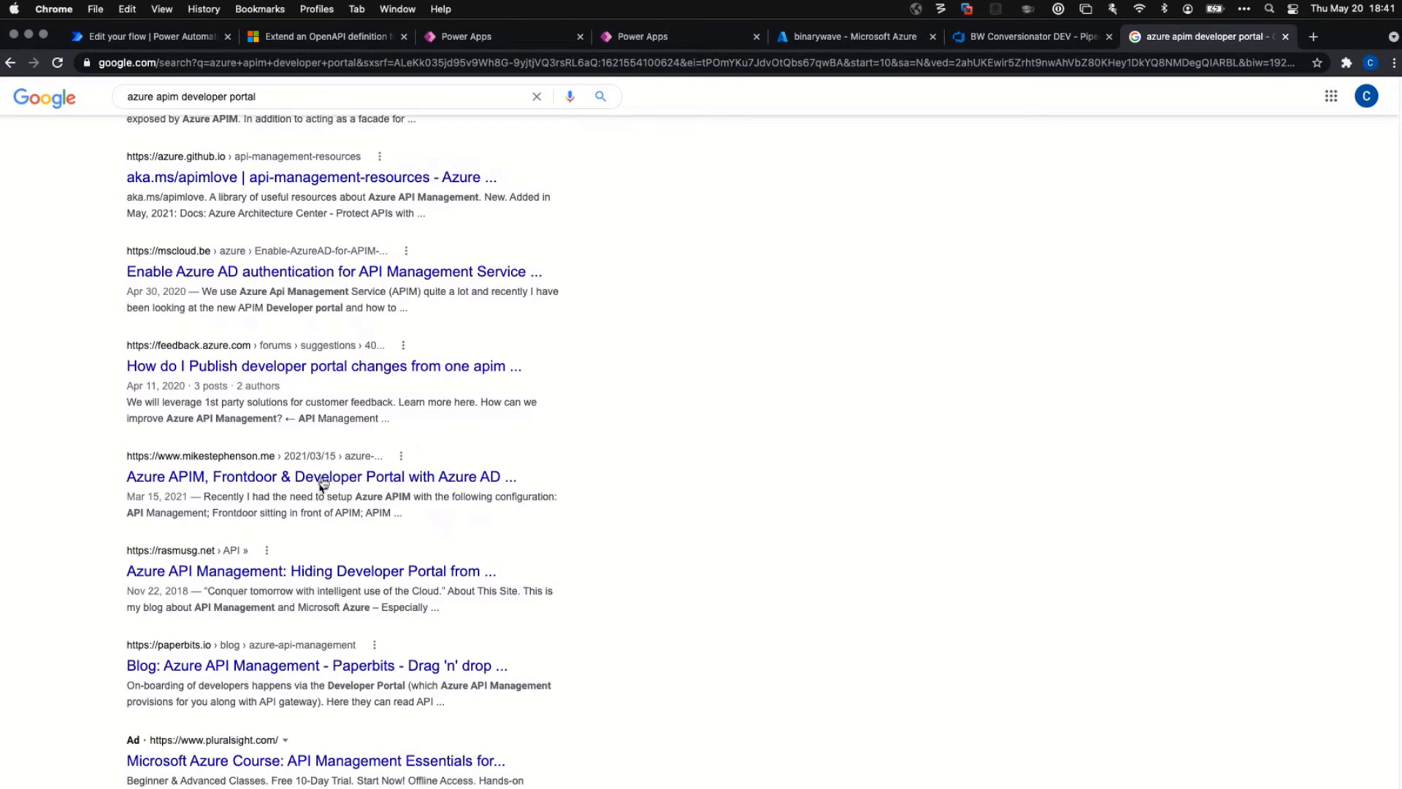
scroll(464, 504, "down", 4)
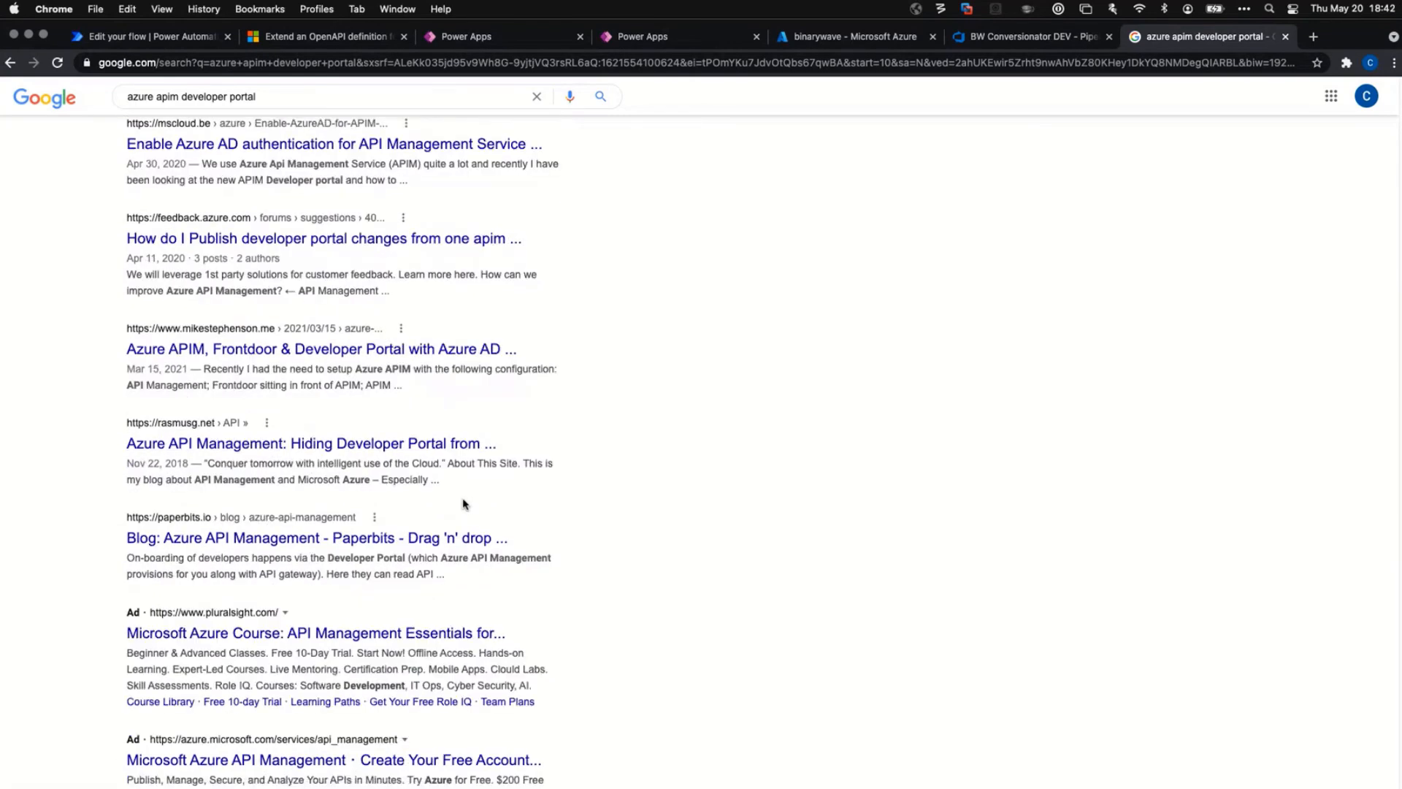
scroll(489, 555, "down", 2)
scroll(491, 606, "down", 3)
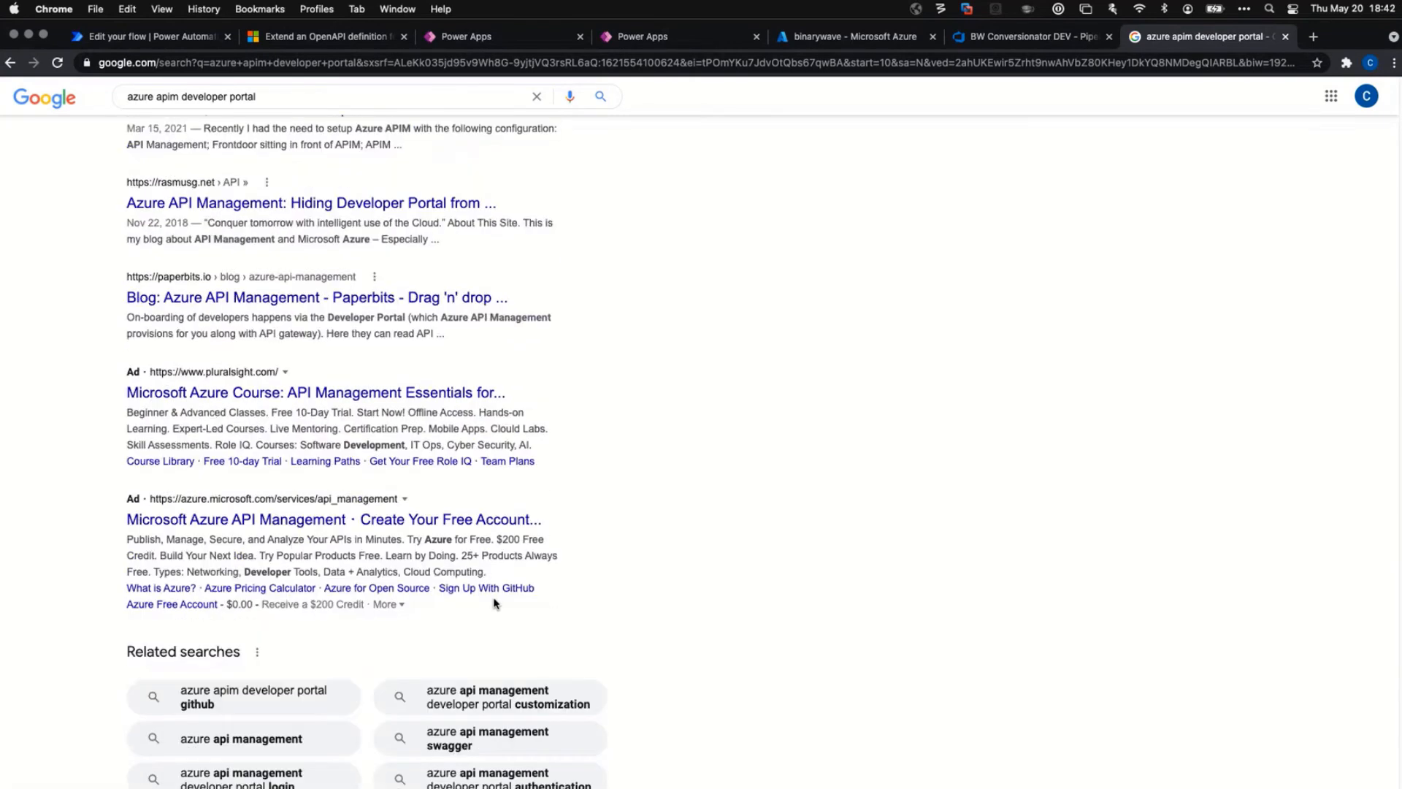
scroll(492, 605, "down", 5)
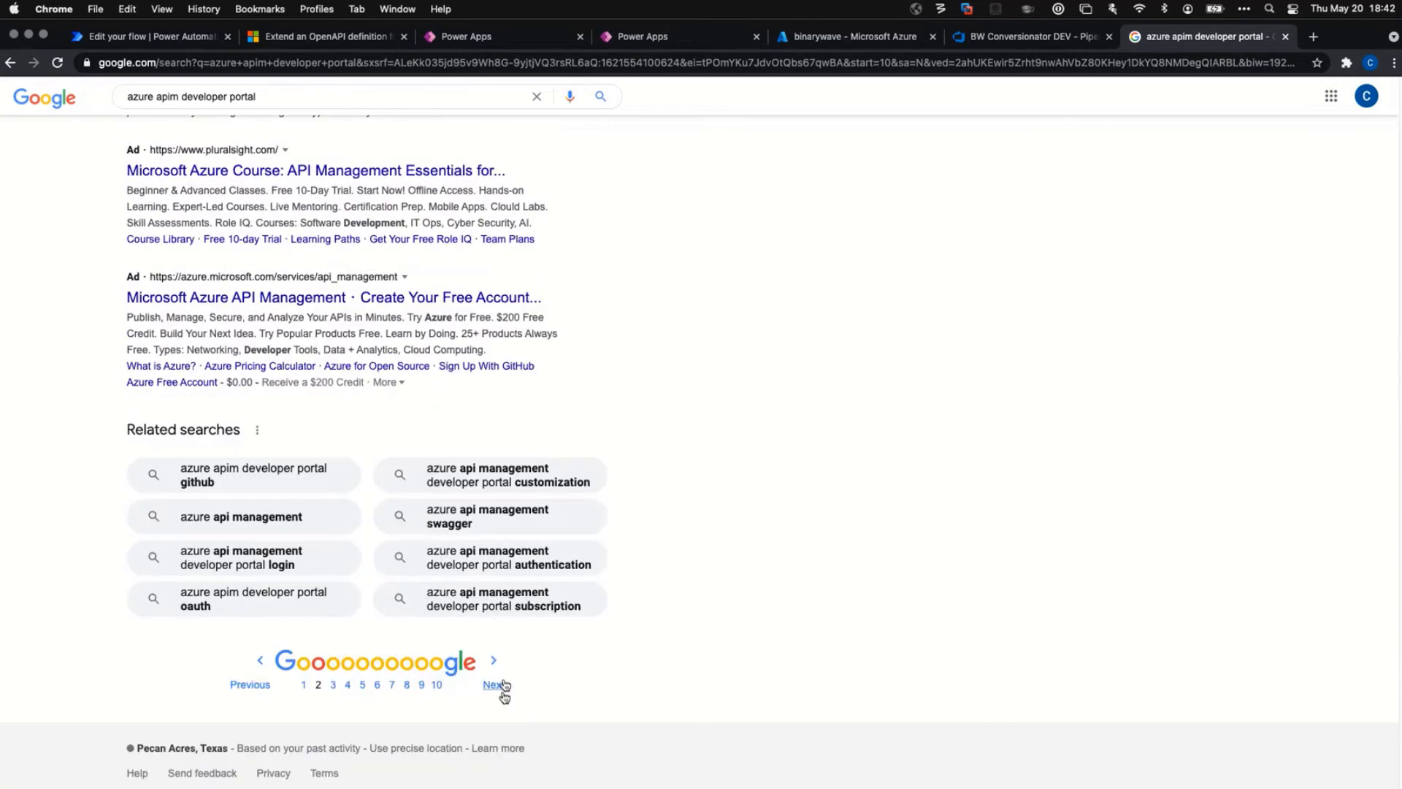
left_click(494, 686)
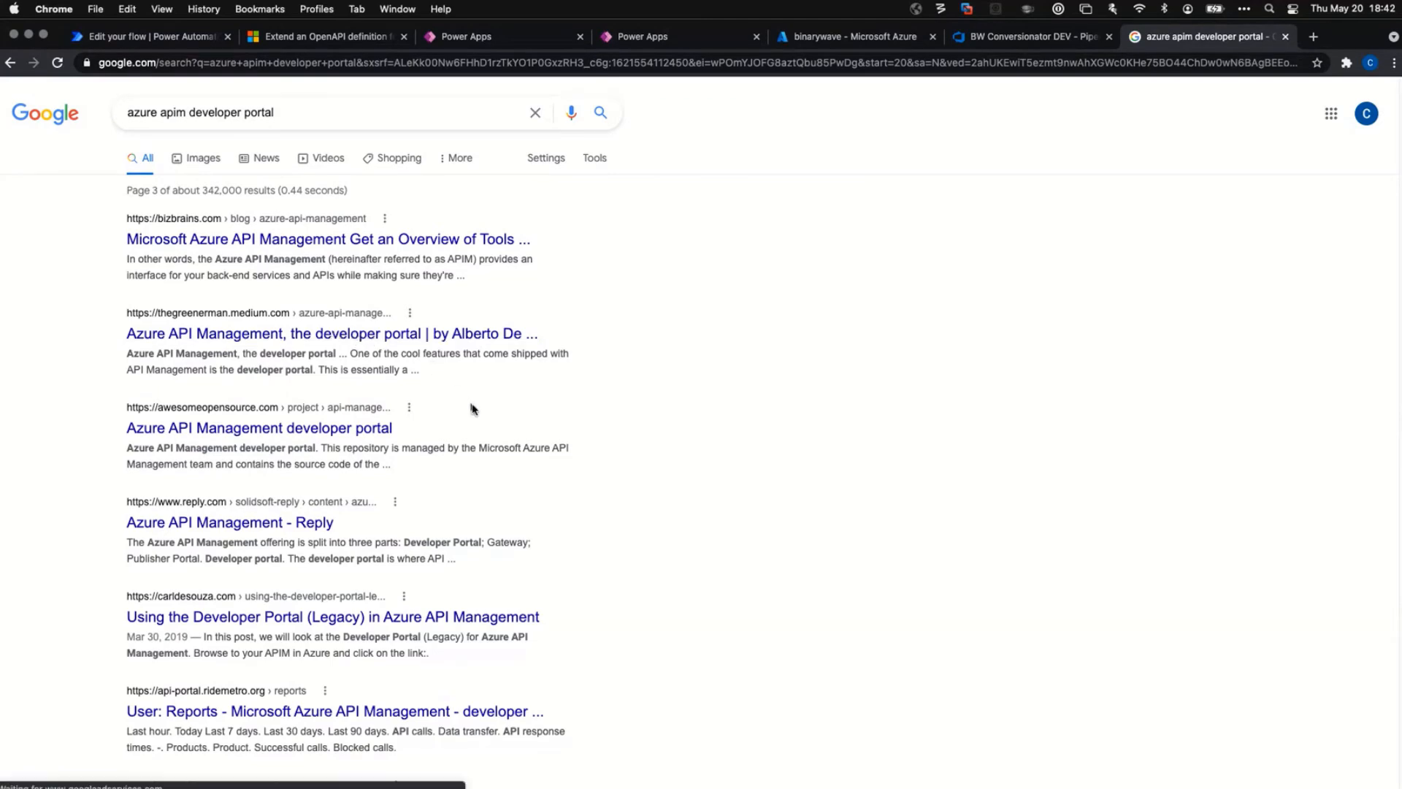
scroll(485, 461, "down", 3)
scroll(489, 461, "down", 3)
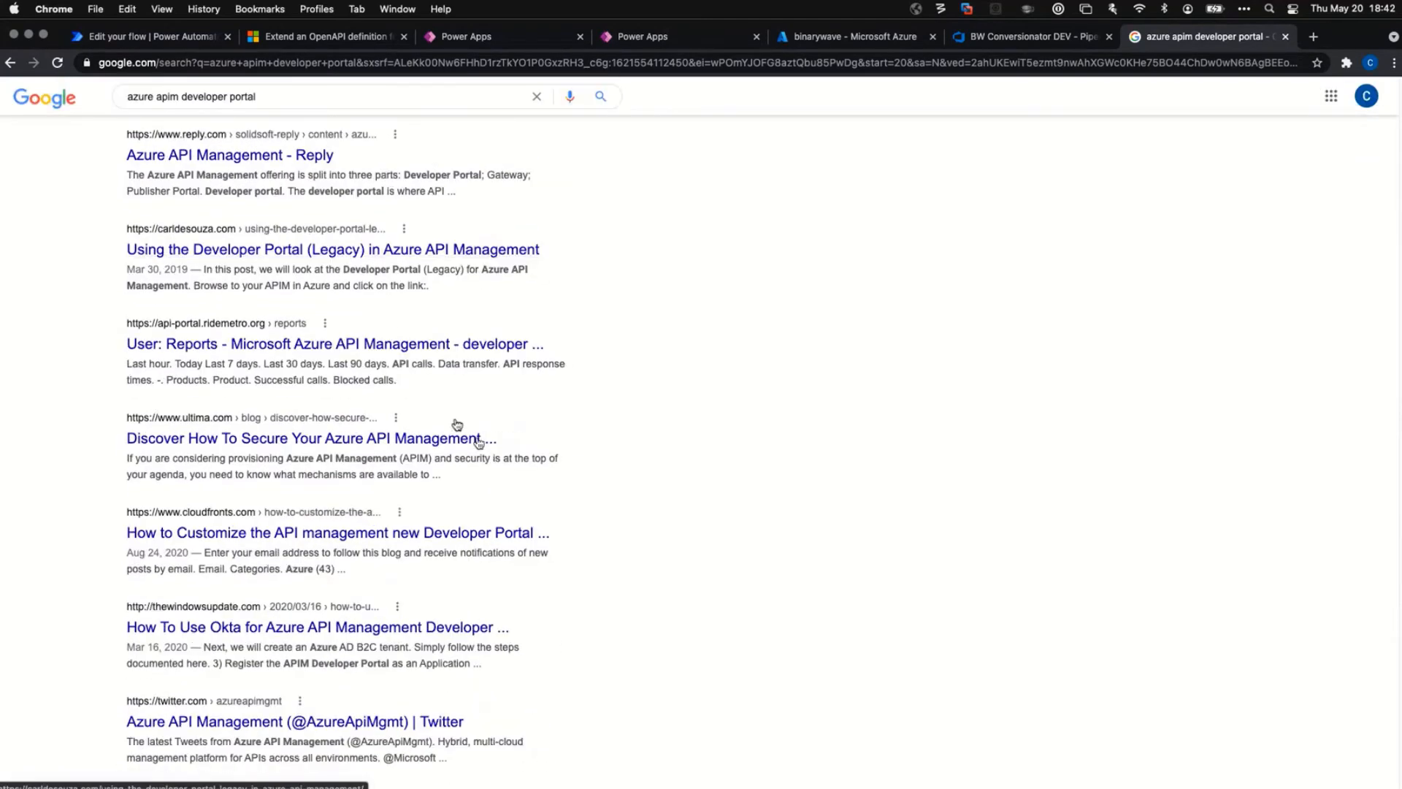
View the ridemetro portal's reports for the last 90 days, then list its APIs.
left_click(274, 347)
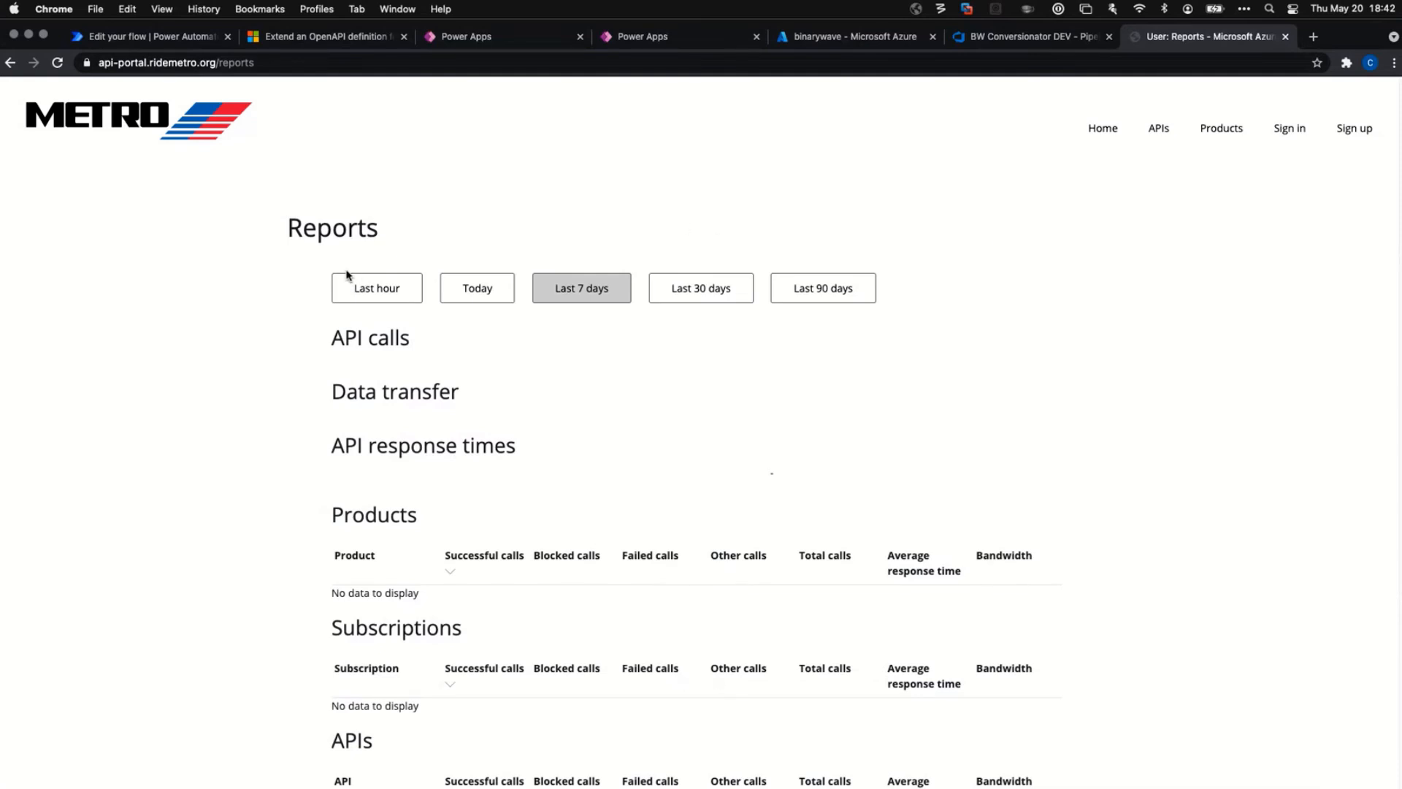
scroll(261, 429, "down", 1)
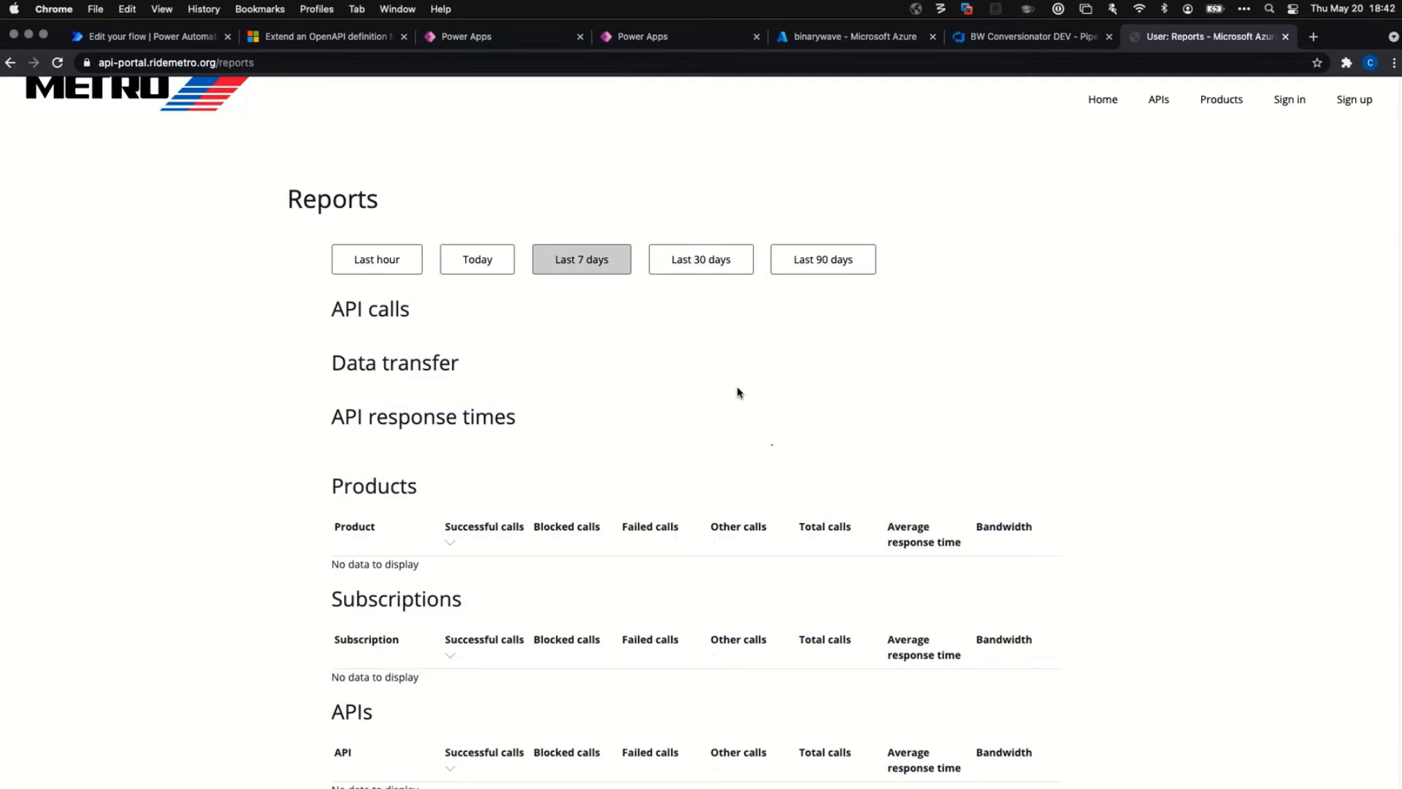
scroll(538, 557, "down", 2)
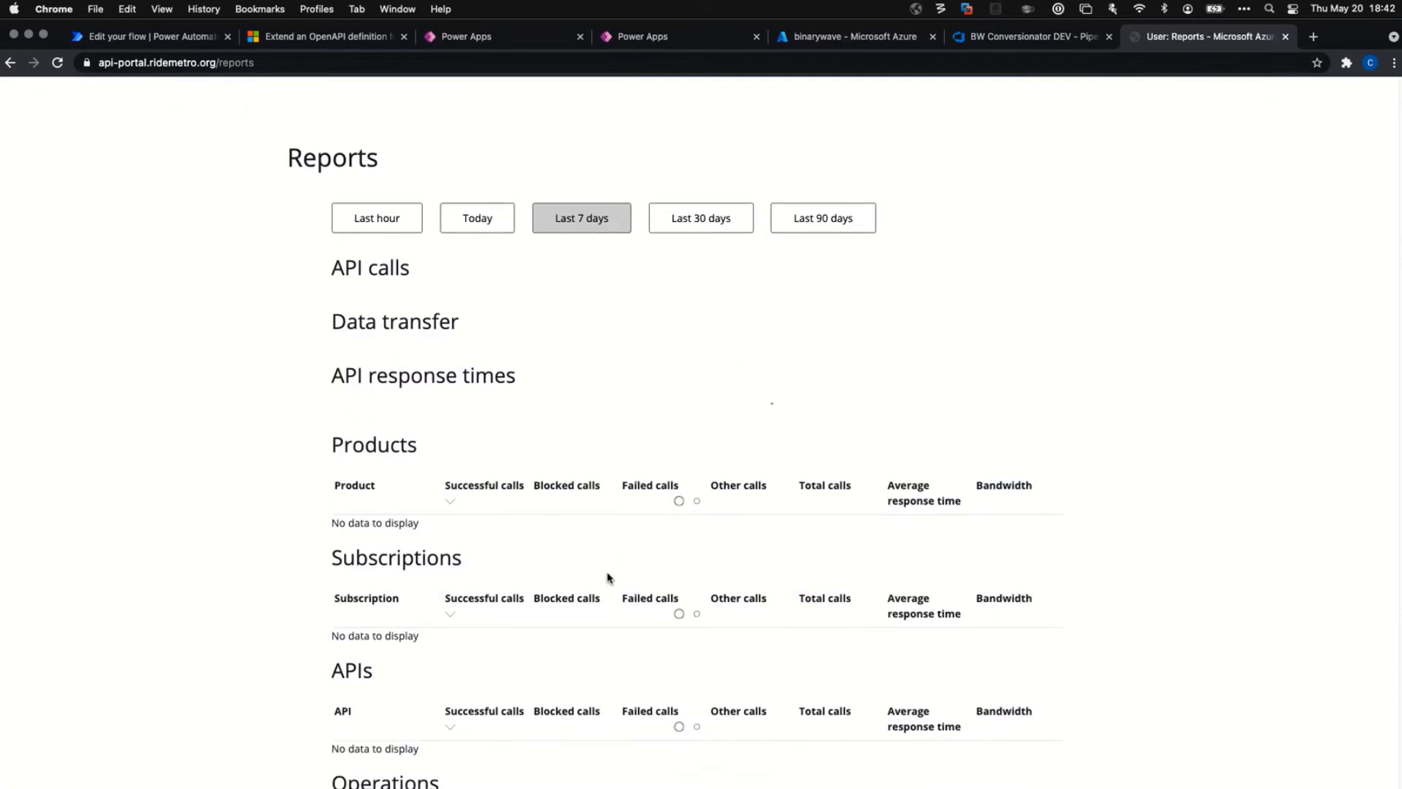
scroll(482, 511, "down", 3)
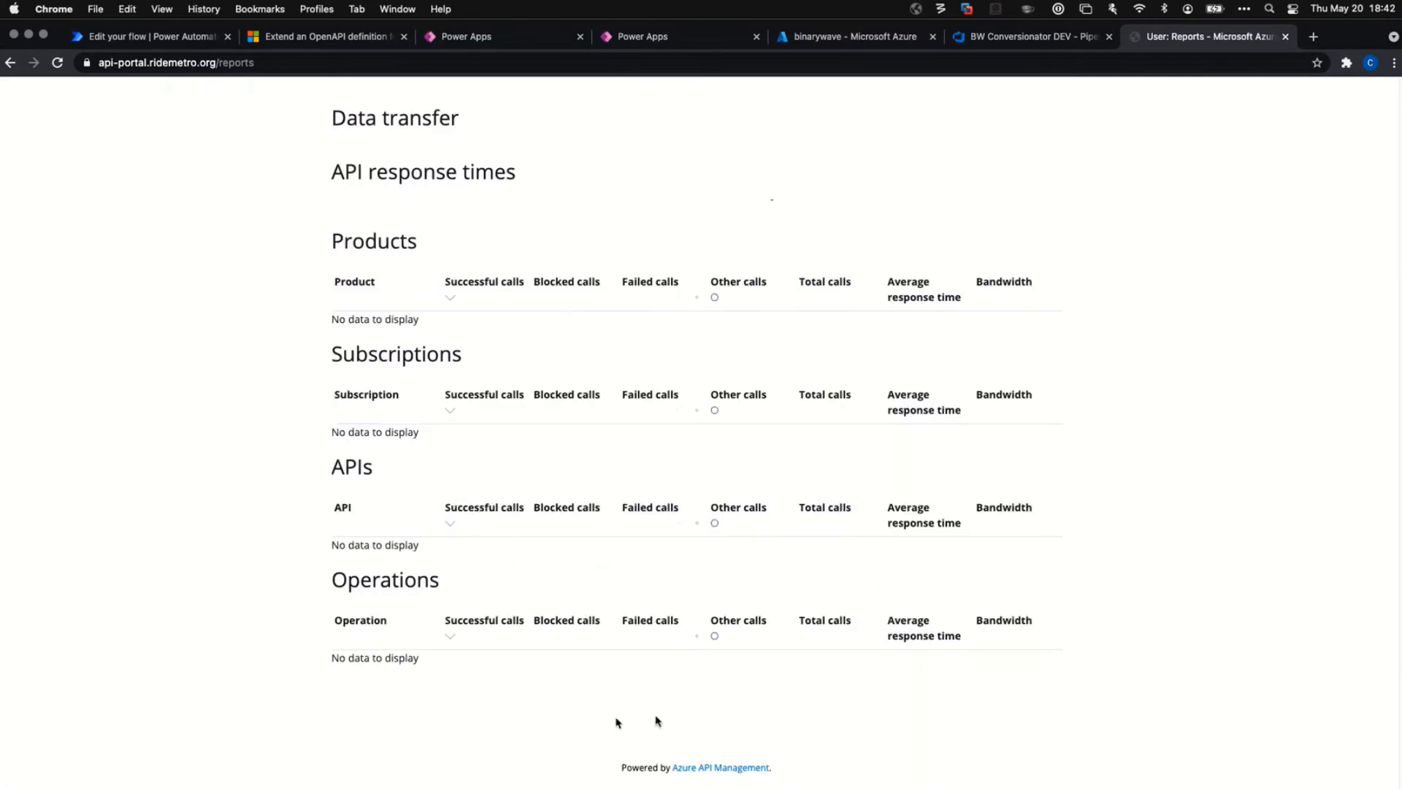
scroll(853, 409, "up", 5)
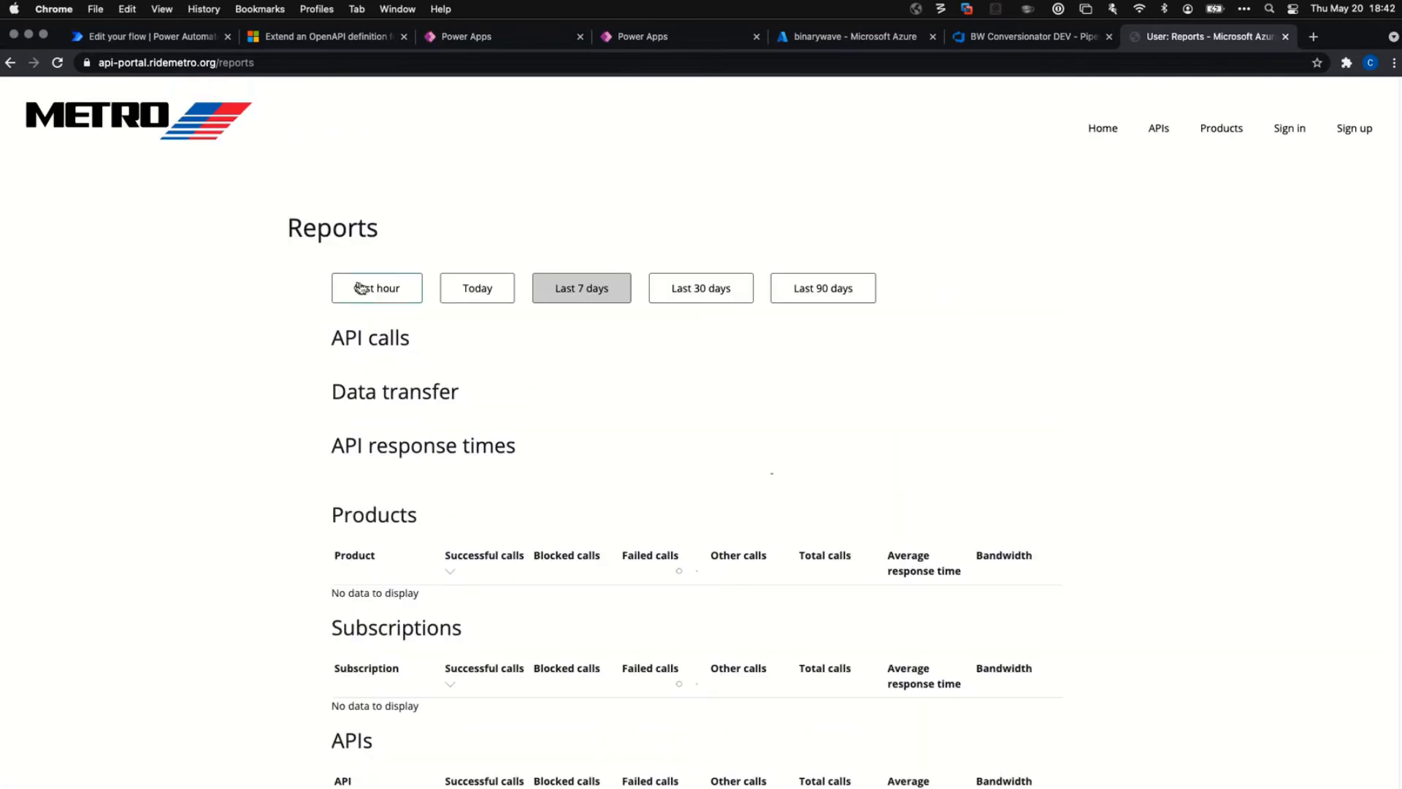
left_click(829, 295)
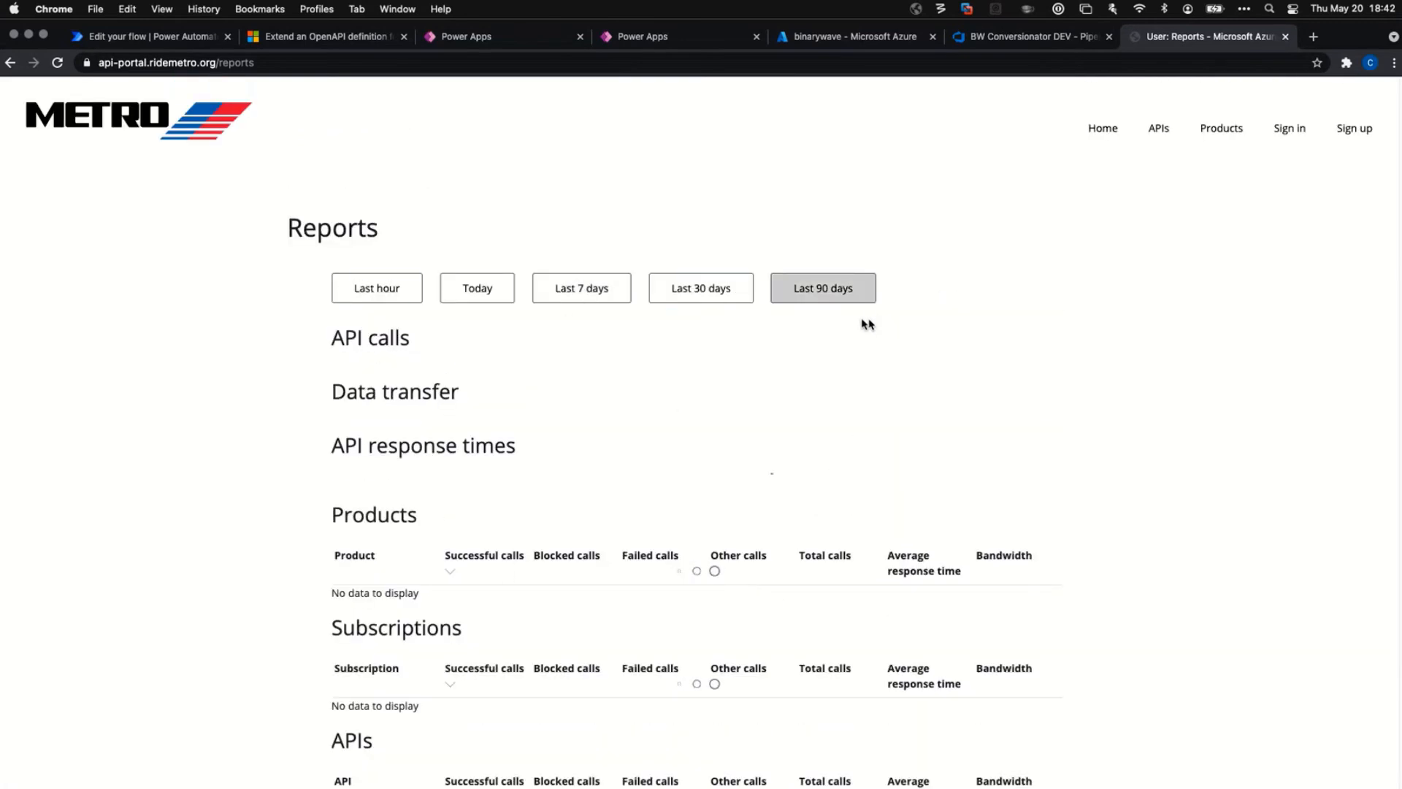
left_click(1158, 130)
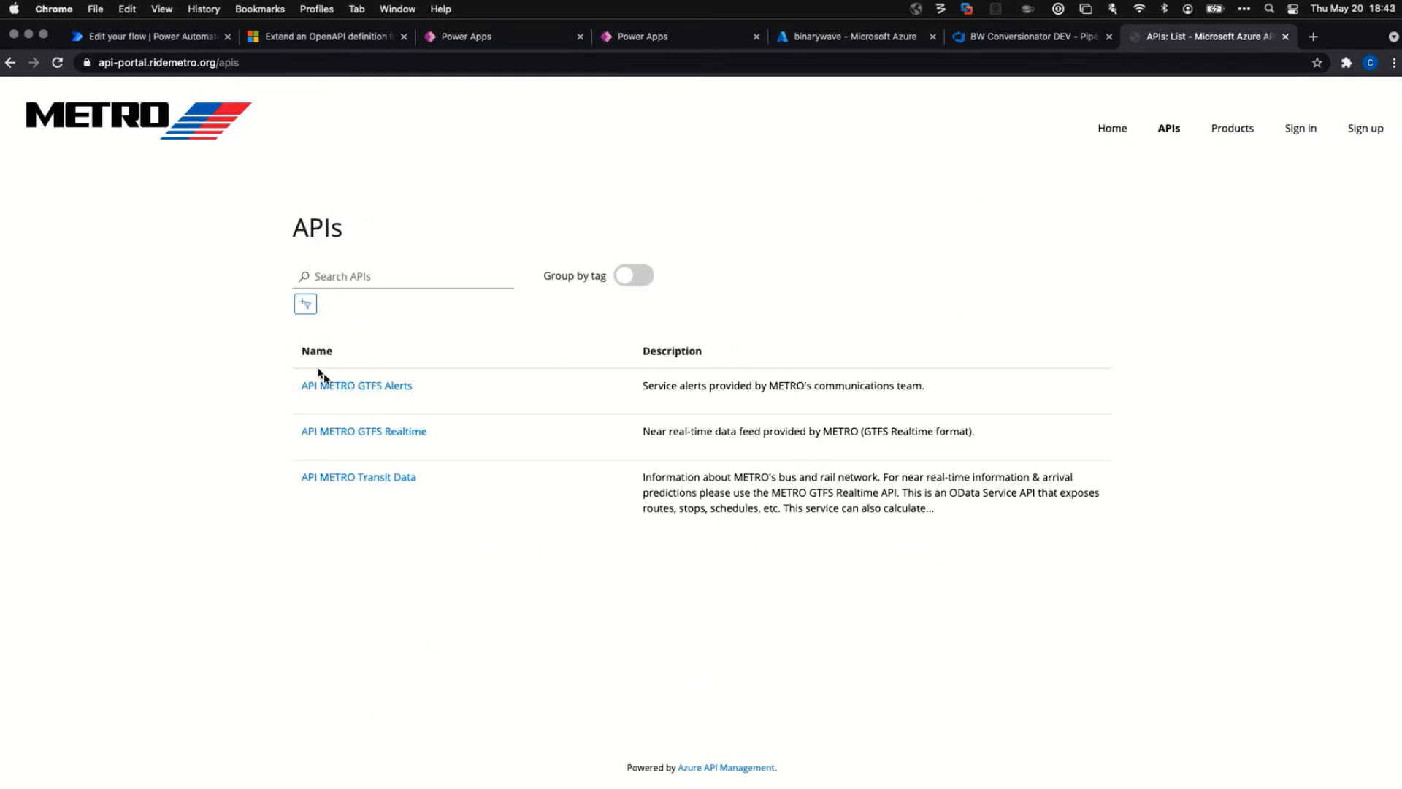
Open API METRO GTFS Alerts to see its GET Alerts request.
left_click(368, 389)
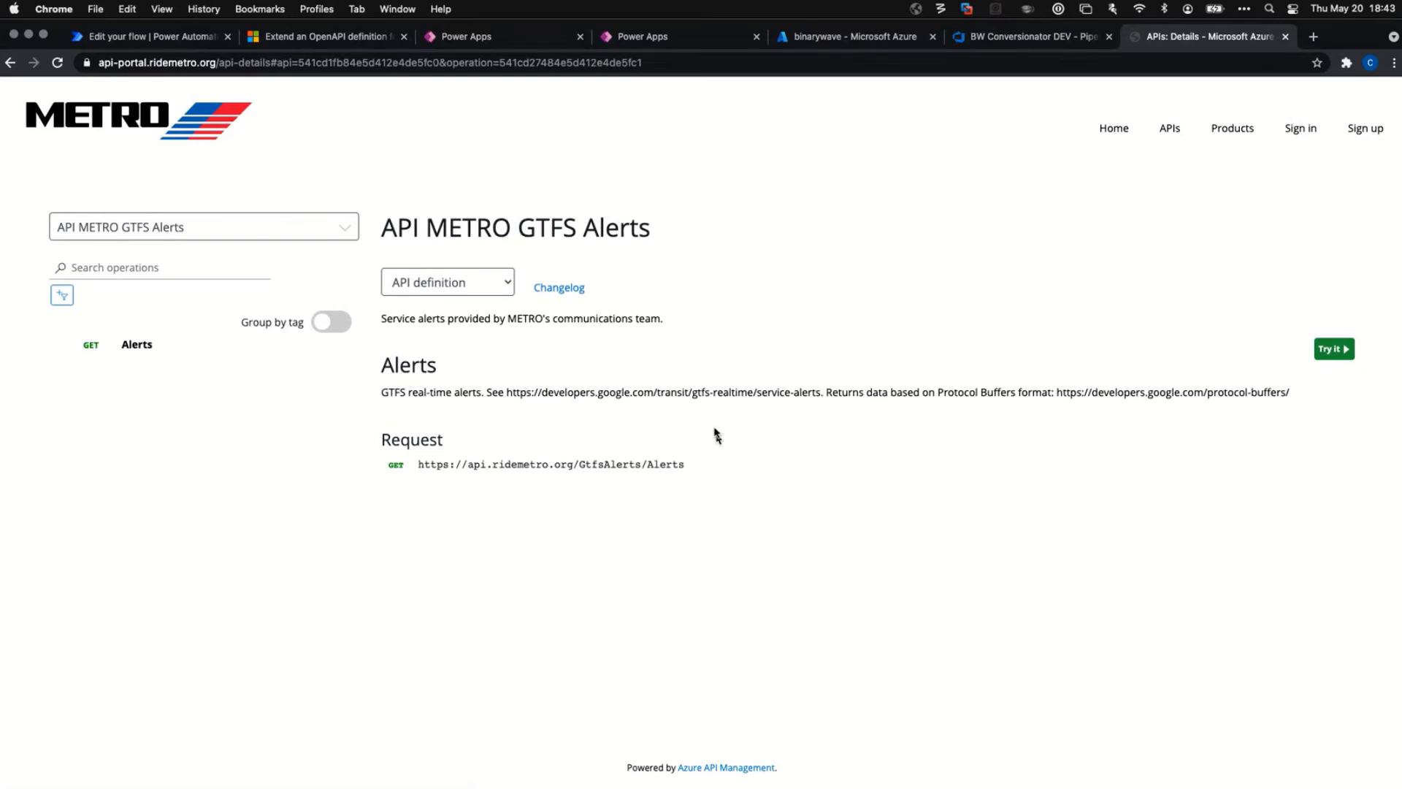
Open the Try it console for the Alerts operation, then advance to the Publication slide.
left_click(1328, 350)
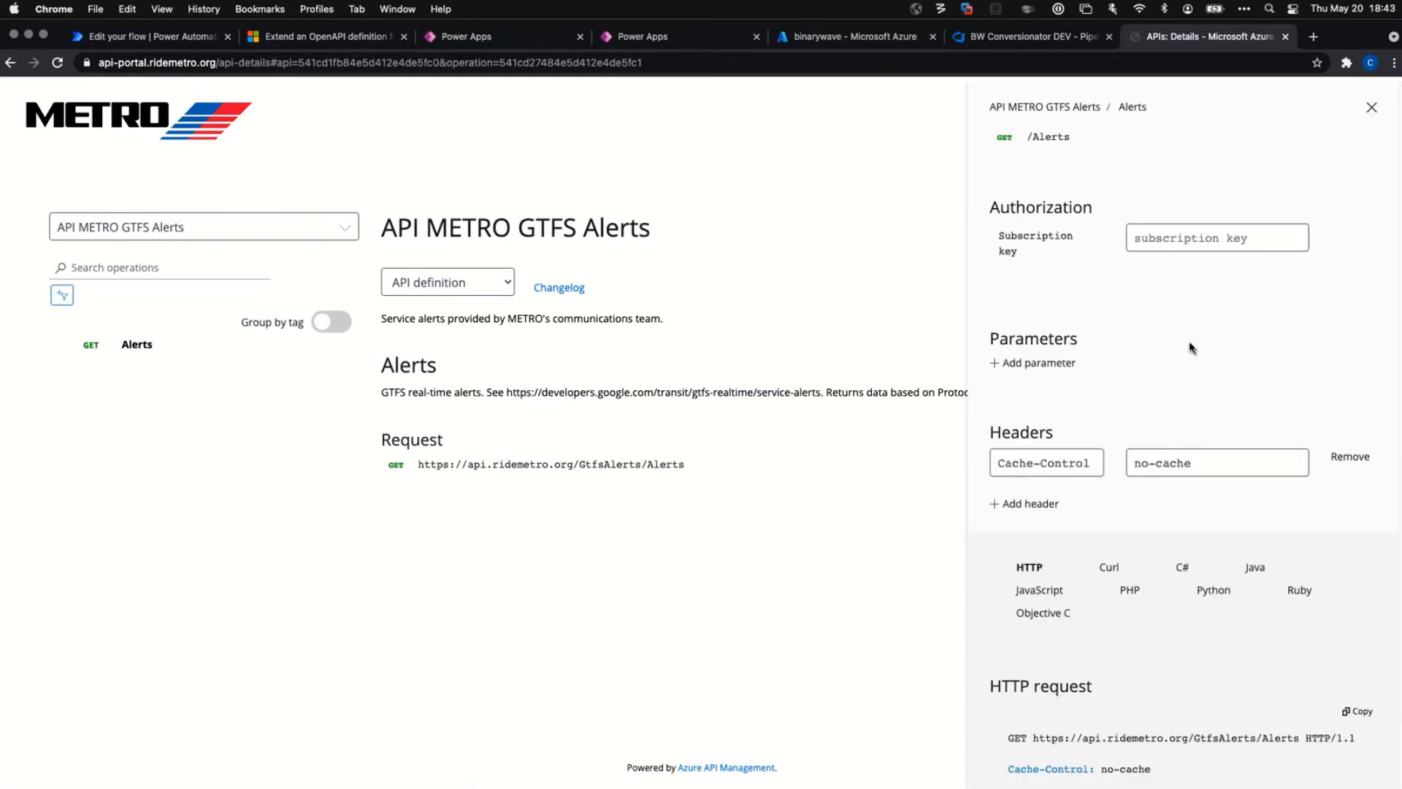
scroll(1191, 356, "down", 2)
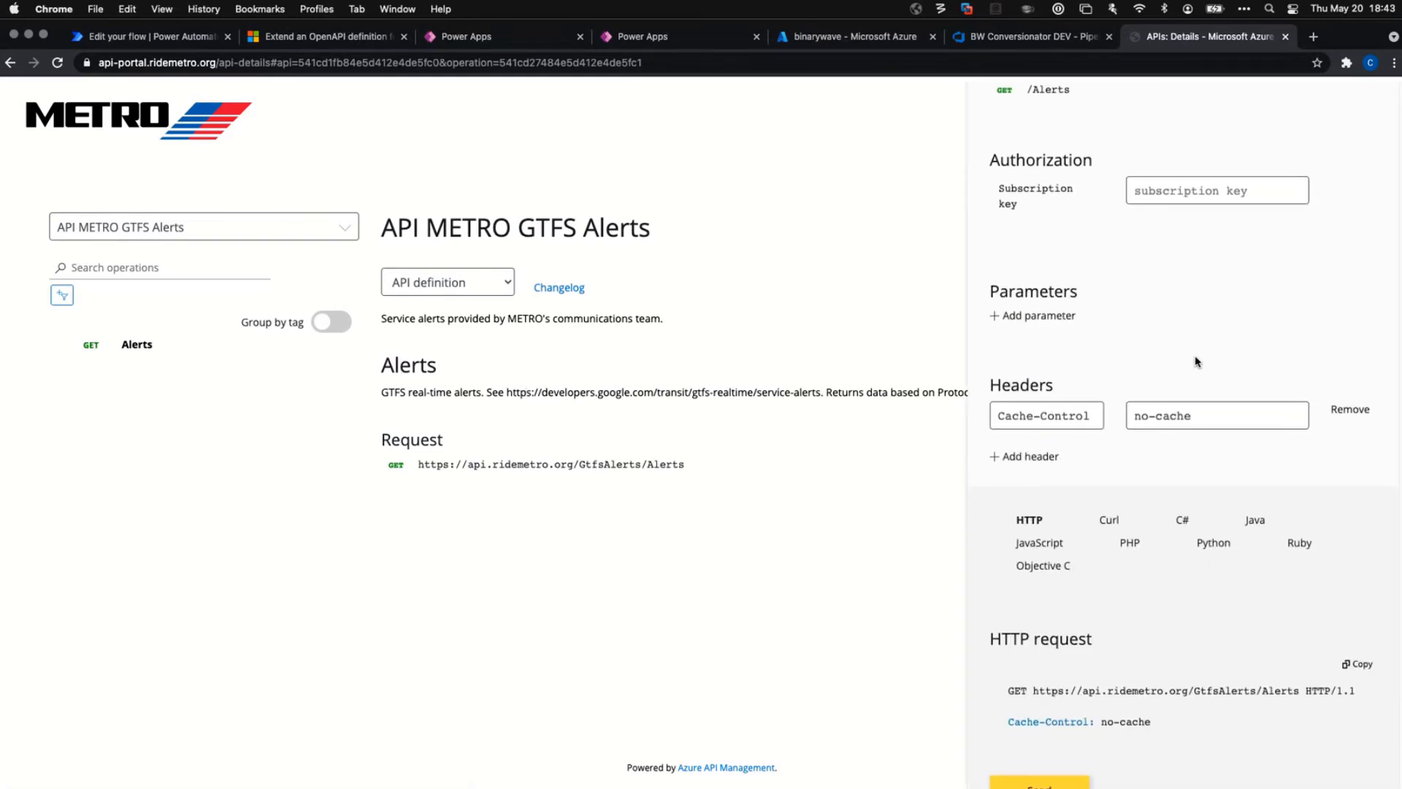
scroll(1222, 559, "up", 2)
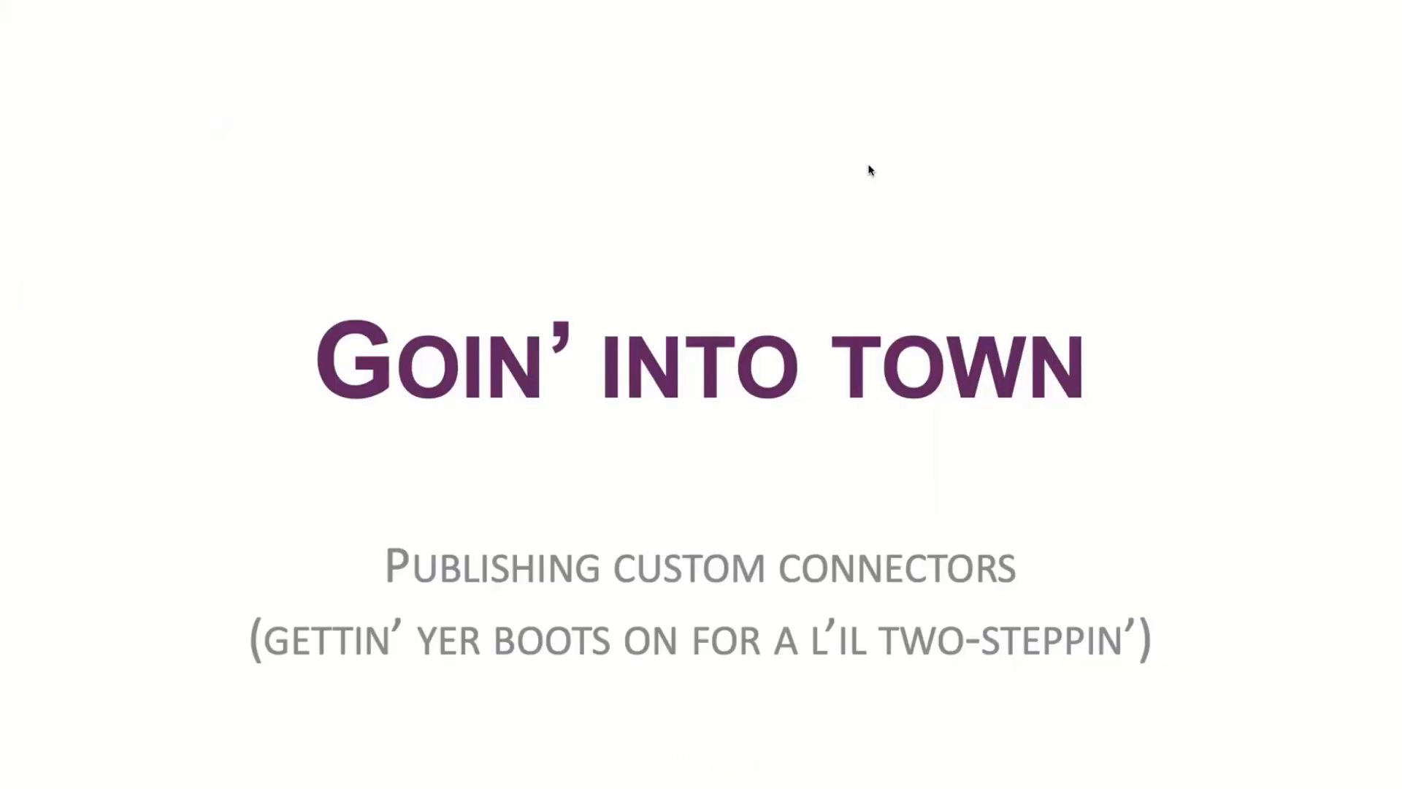
key("Right")
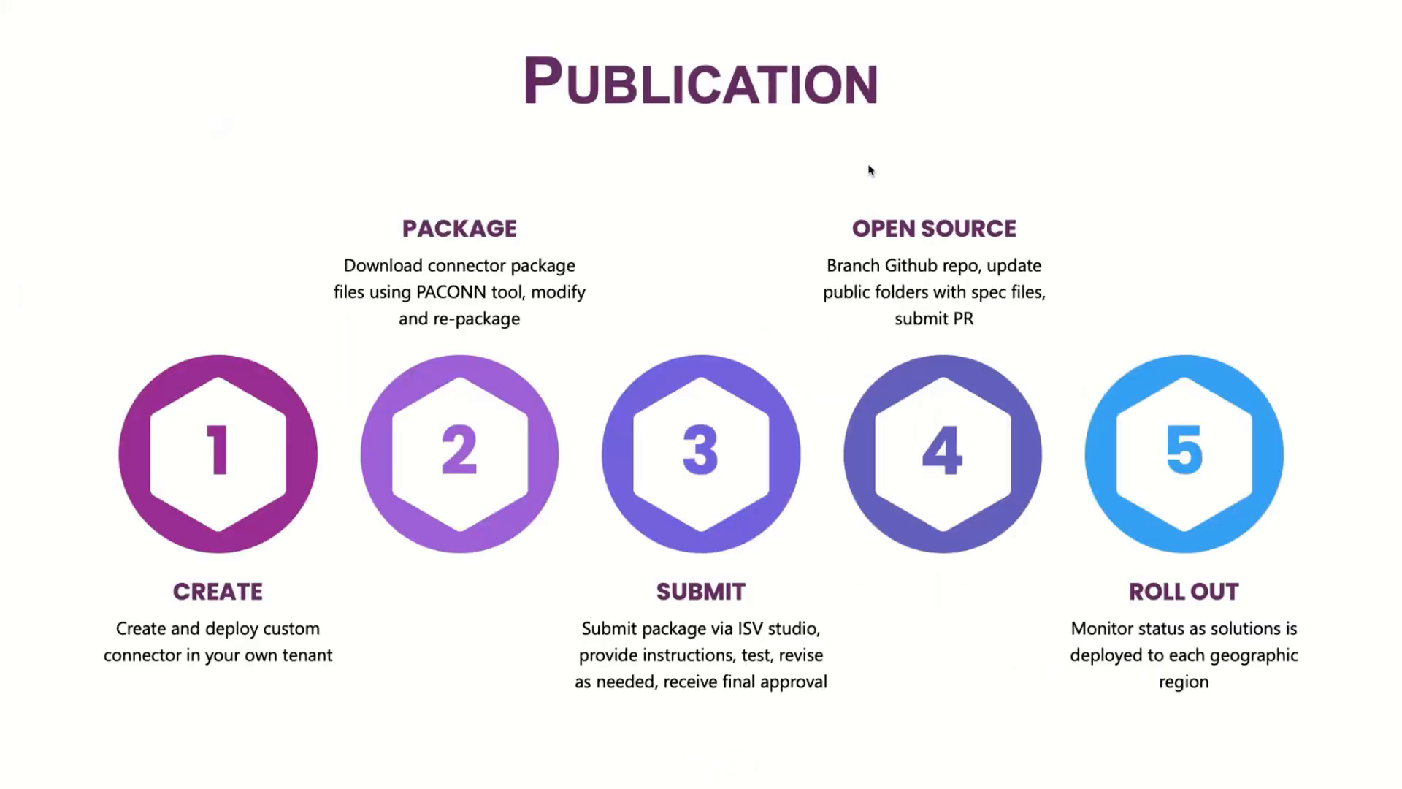